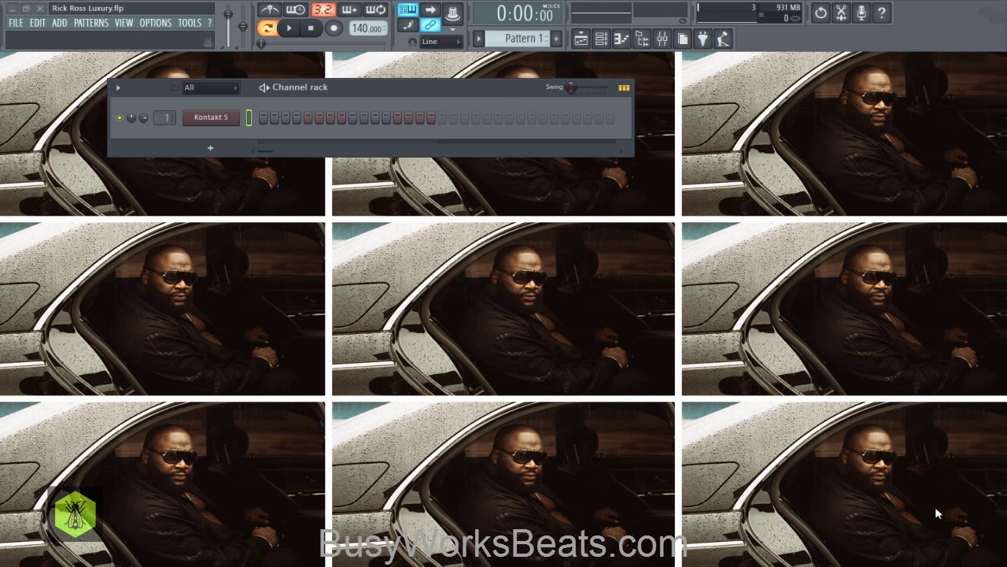
Look at the Kontakt 5 channel's piano roll and its loaded instrument, closing both
right_click(234, 117)
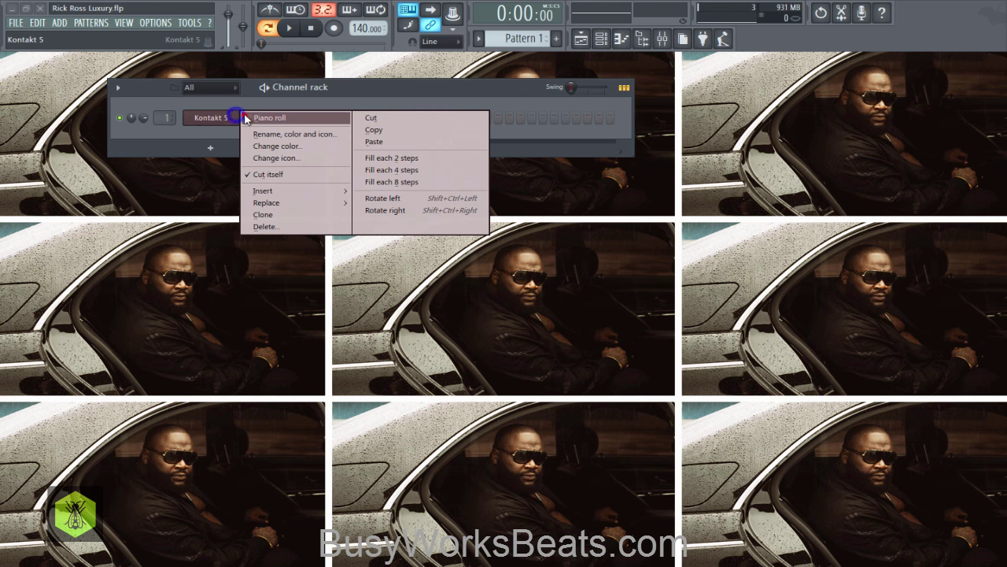
left_click(250, 110)
left_click(32, 214)
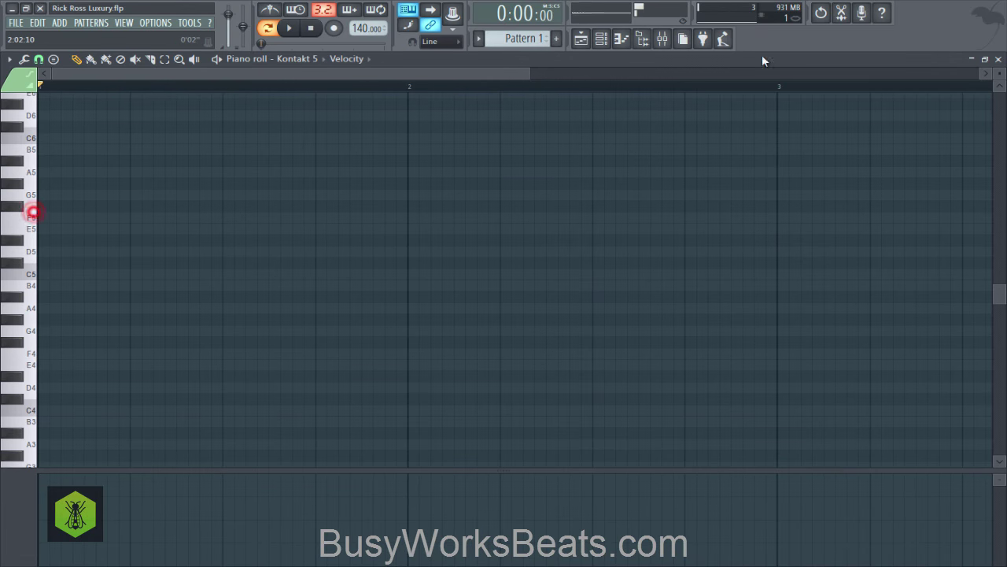
left_click(998, 60)
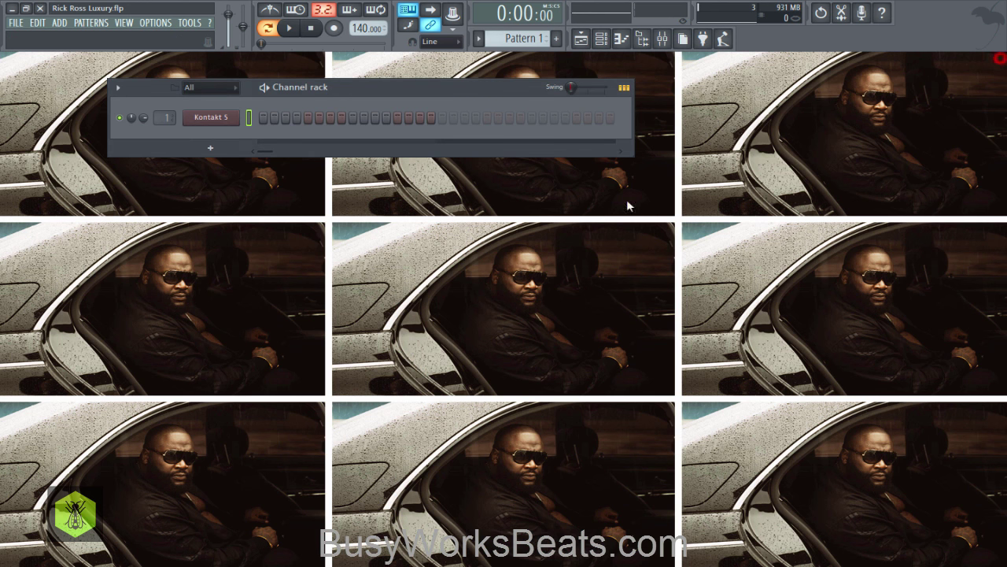
left_click(221, 120)
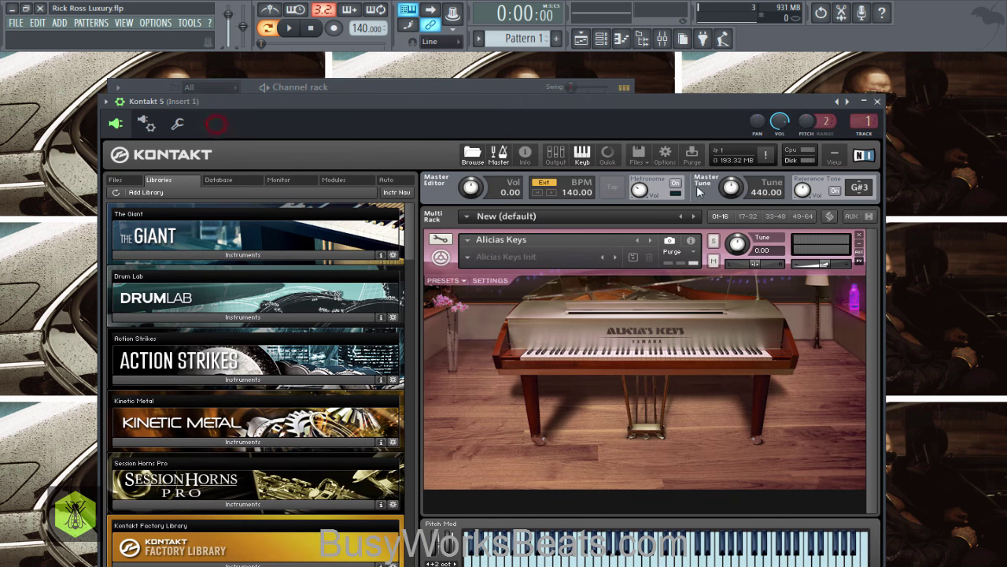
left_click(877, 101)
Open the Kontakt 5 piano roll, add a one-beat C6 note at the start of bar 1 and raise its velocity
right_click(225, 124)
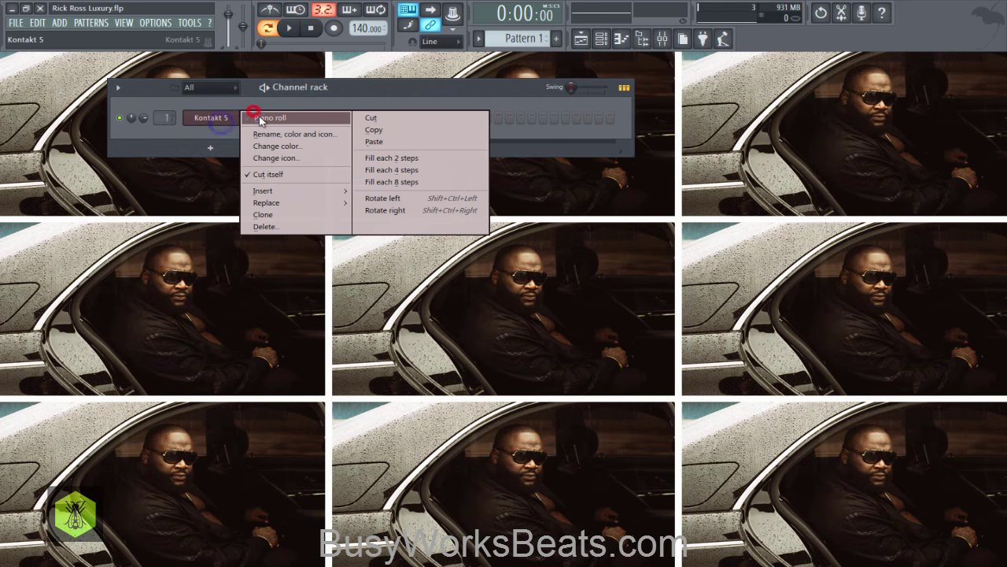
left_click(254, 117)
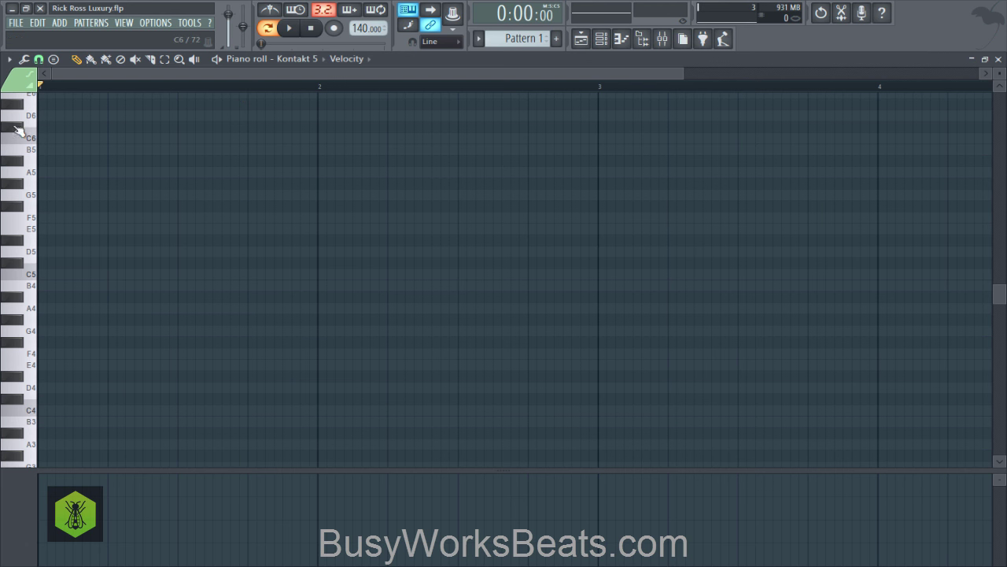
left_click(55, 140)
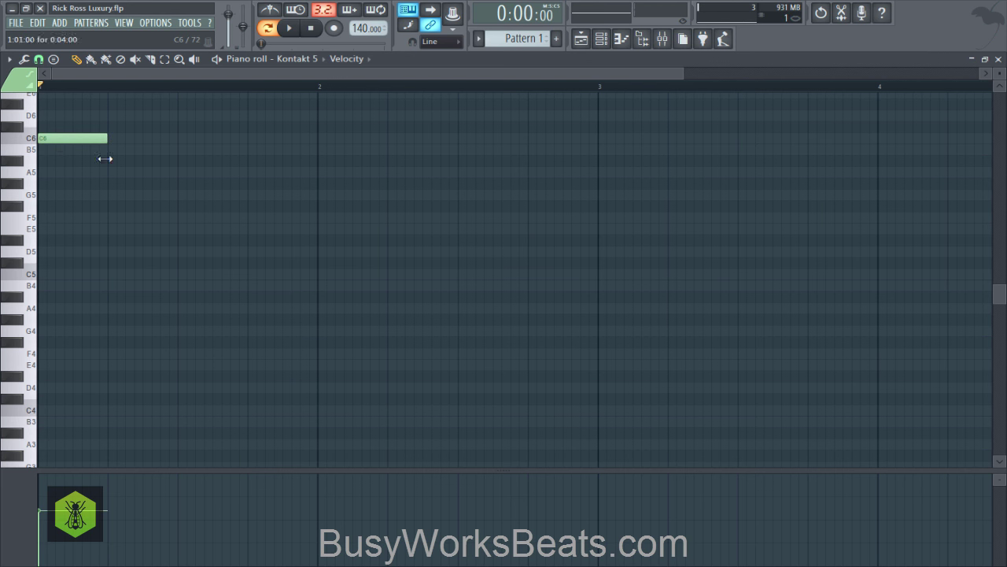
left_click_drag(58, 501, 59, 498)
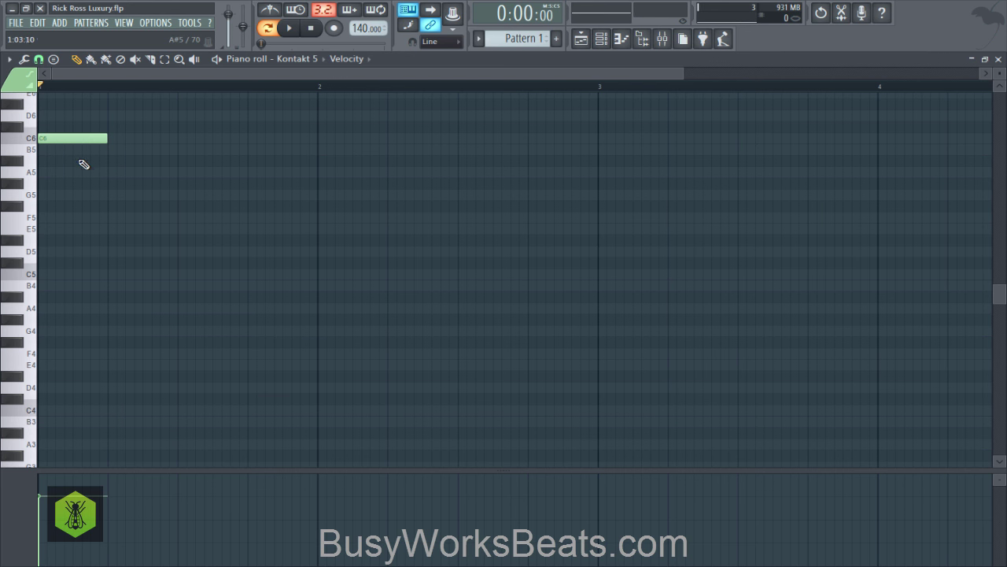
Add one-beat B5, D6 and E6 notes at the start of bar 1, in line with the C6 note
left_click(40, 150)
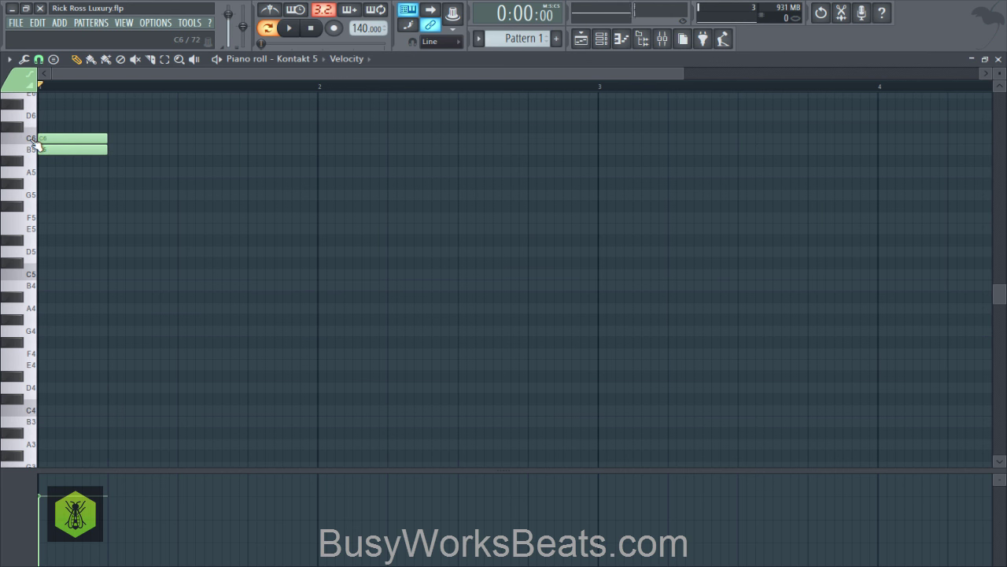
left_click(30, 142)
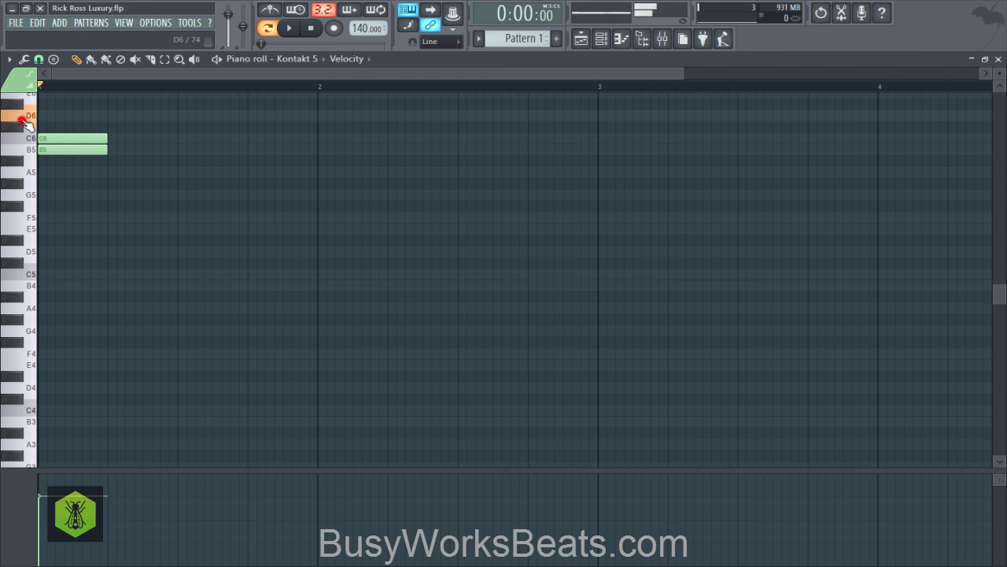
left_click(21, 118)
left_click(46, 118)
scroll(31, 126, "up", 1)
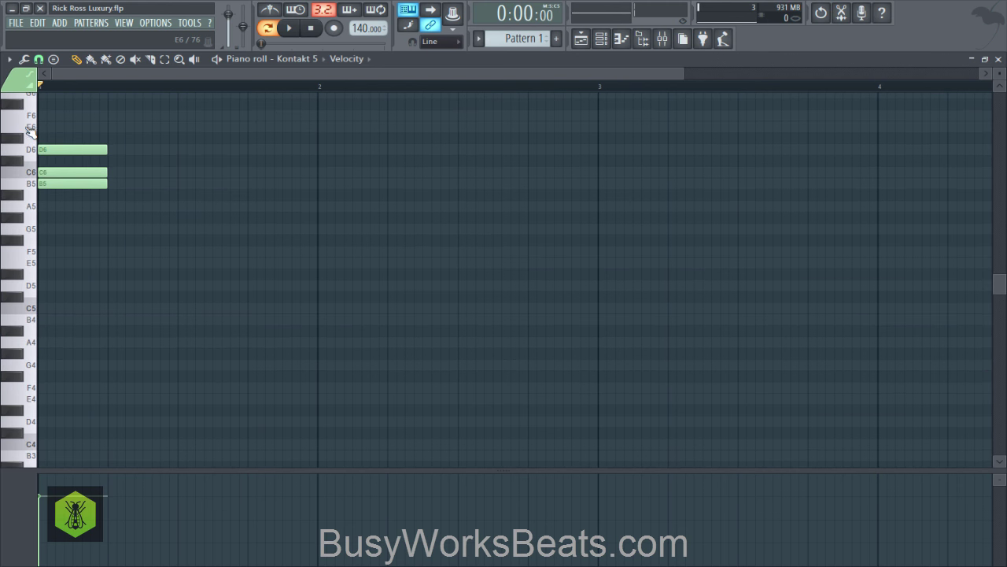
left_click(29, 125)
left_click(47, 128)
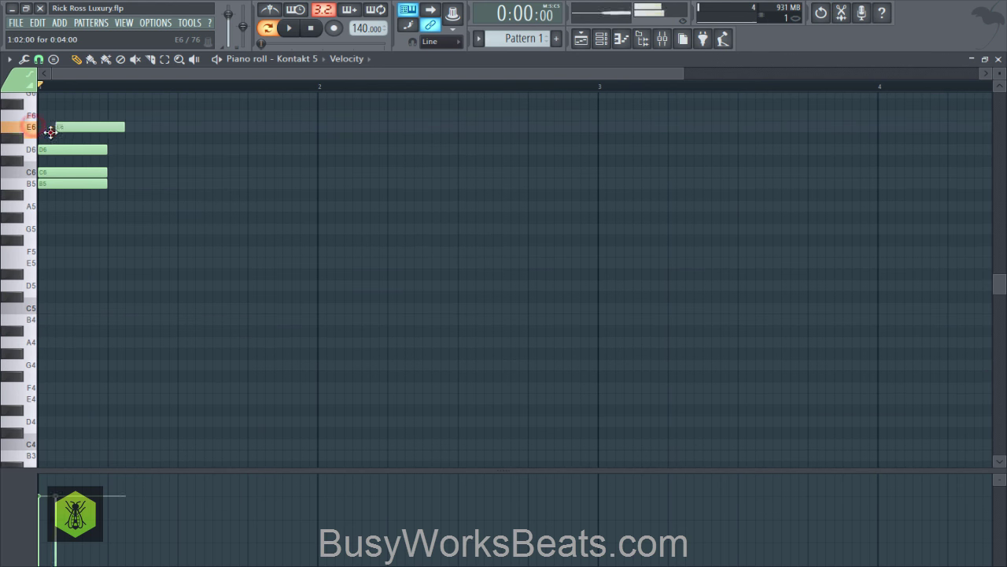
Extend the bar 1 stack downward with one-beat A5, G5, F5 and E5 notes
left_click(17, 192)
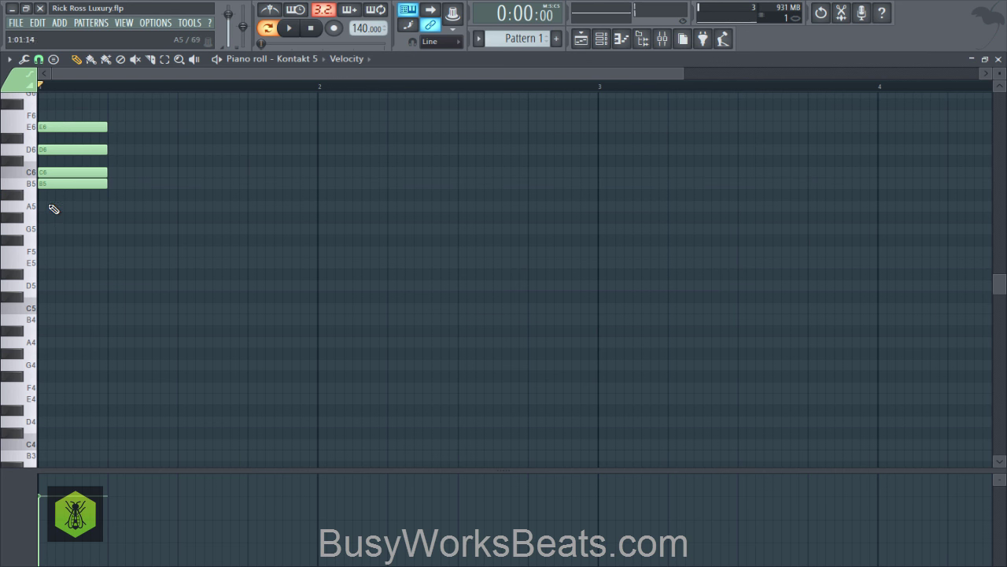
left_click(47, 206)
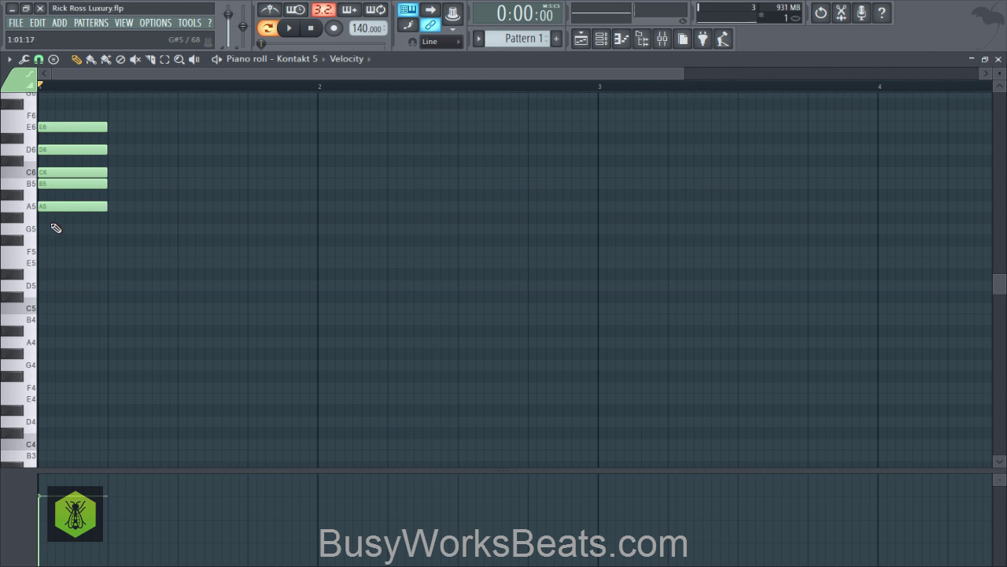
left_click(43, 229)
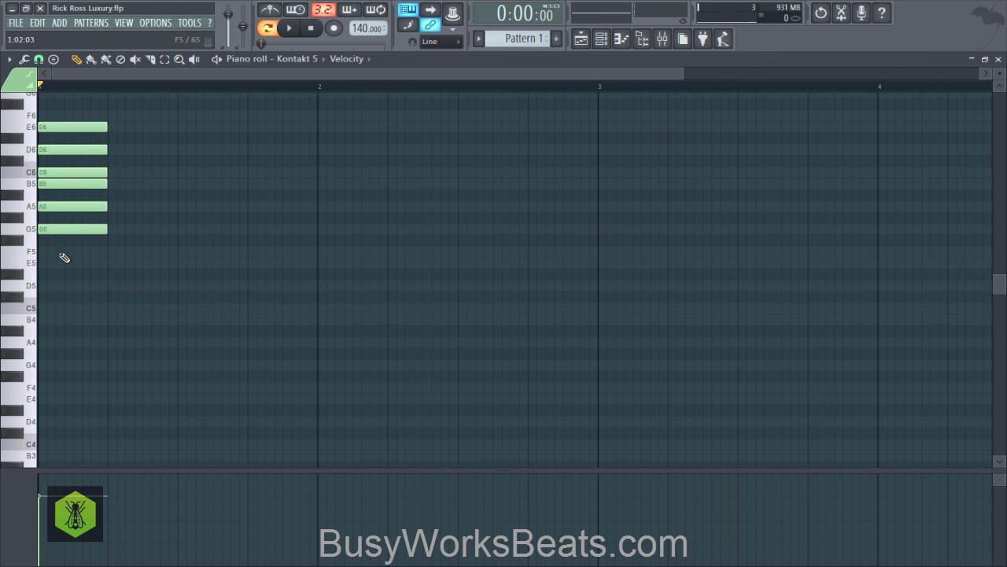
left_click(49, 252)
left_click(48, 263)
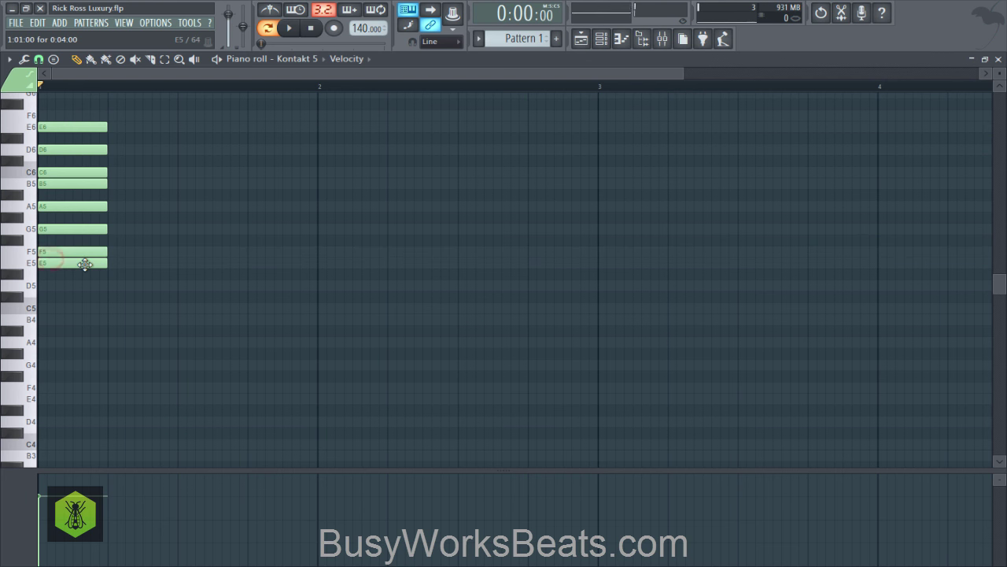
Duplicate the E5 to E6 note stack one octave lower so it reaches down to E4, and clear the selection
left_click_drag(92, 277, 59, 125)
left_click_drag(55, 263, 44, 392)
left_click(89, 415)
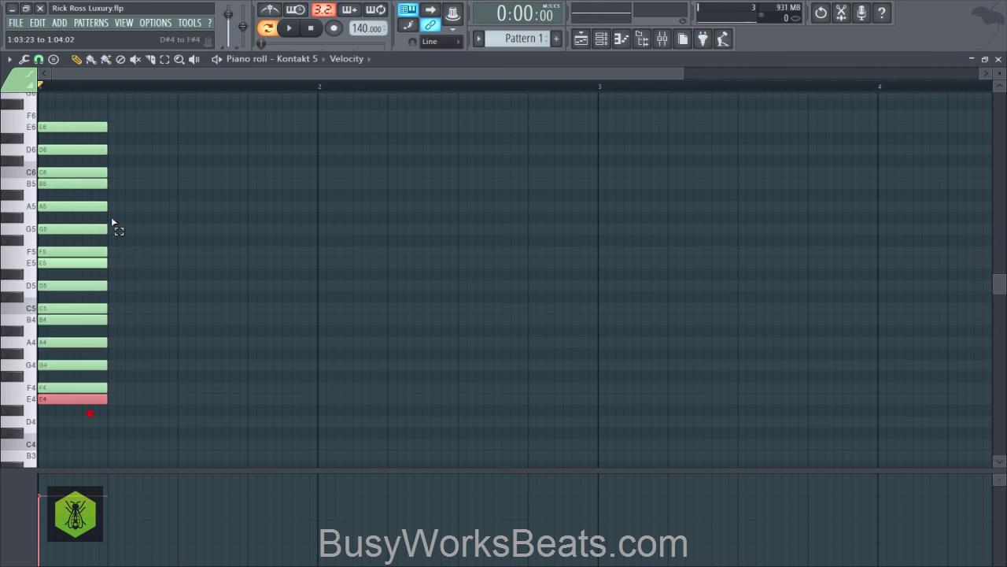
Move the whole note stack to the start of bar 3 and lower its velocity to about 7%
key("ctrl+a")
left_click_drag(83, 396, 602, 397)
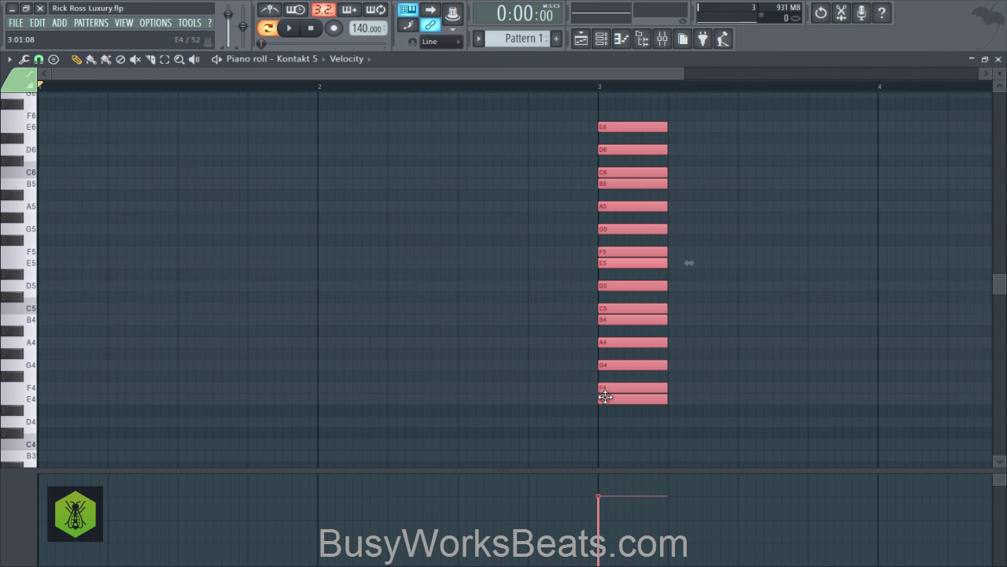
left_click(562, 445)
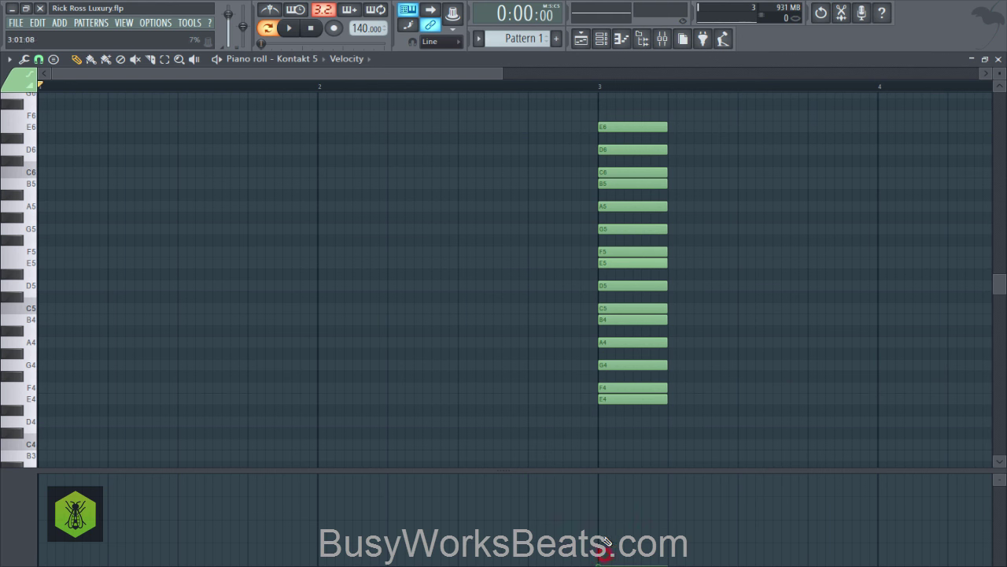
Duplicate the bar 3 note stack downward so the copy's top note lands on E4, and clear the selection
left_click_drag(616, 431, 686, 389)
right_click(580, 379)
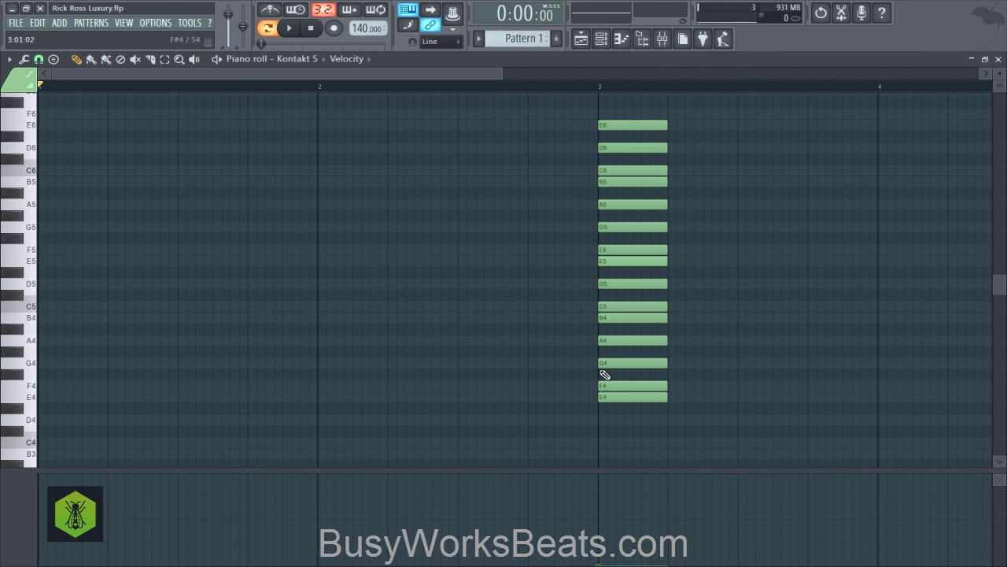
mouse_move(619, 397)
left_mouse_down()
mouse_move(639, 173)
mouse_move(598, 174)
left_mouse_up()
left_click(523, 182)
right_click(525, 182)
mouse_move(604, 108)
left_mouse_down()
mouse_move(676, 385)
mouse_move(669, 399)
mouse_move(633, 329)
mouse_move(613, 123)
mouse_move(638, 191)
mouse_move(654, 396)
mouse_move(602, 392)
left_mouse_up()
left_click(619, 418)
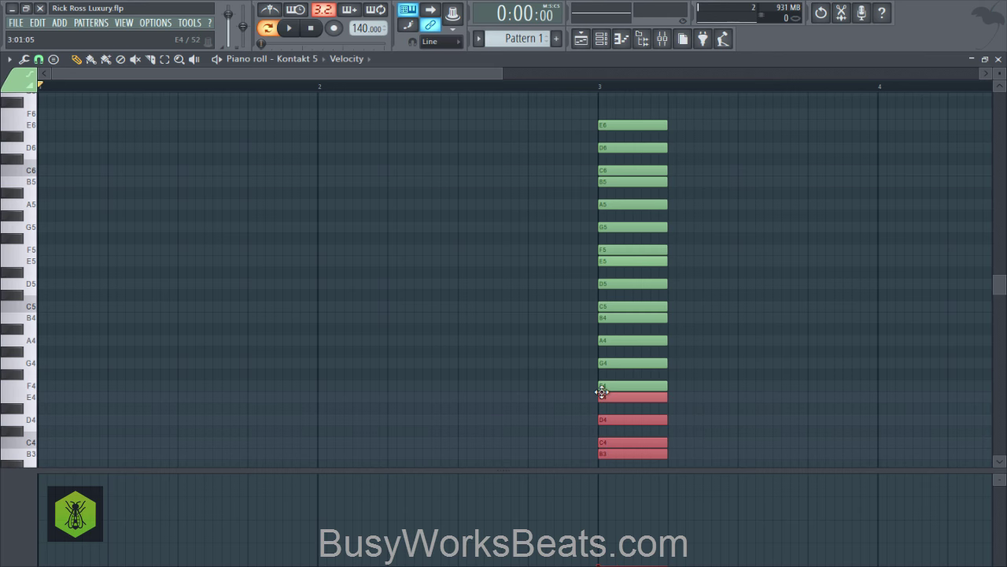
scroll(596, 389, "down", 2)
scroll(522, 398, "up", 5)
left_click(490, 375)
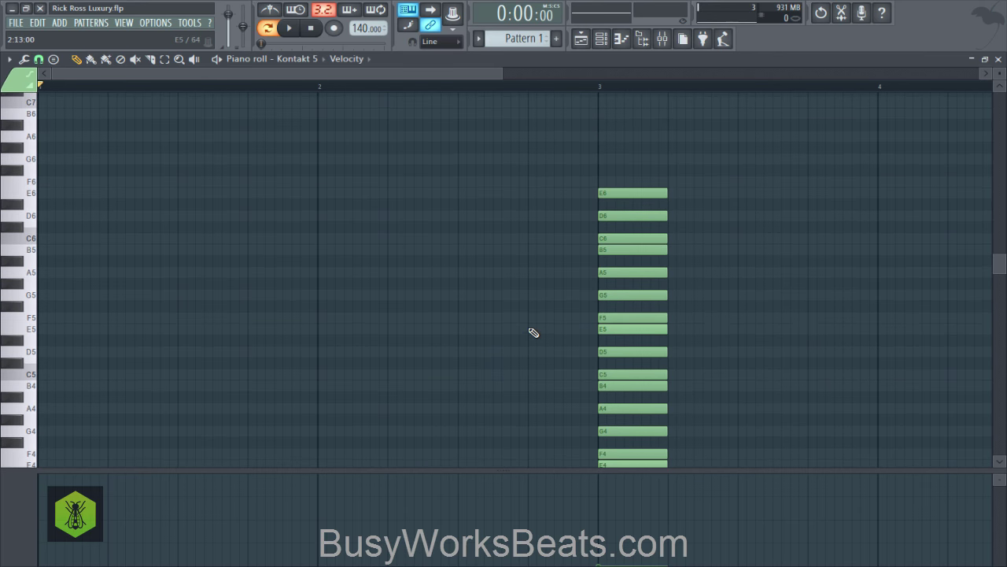
Duplicate the bar 3 stack upward so the copy spans E5 to E7, then deselect and save the project
scroll(532, 332, "down", 1)
left_click_drag(639, 132, 622, 287)
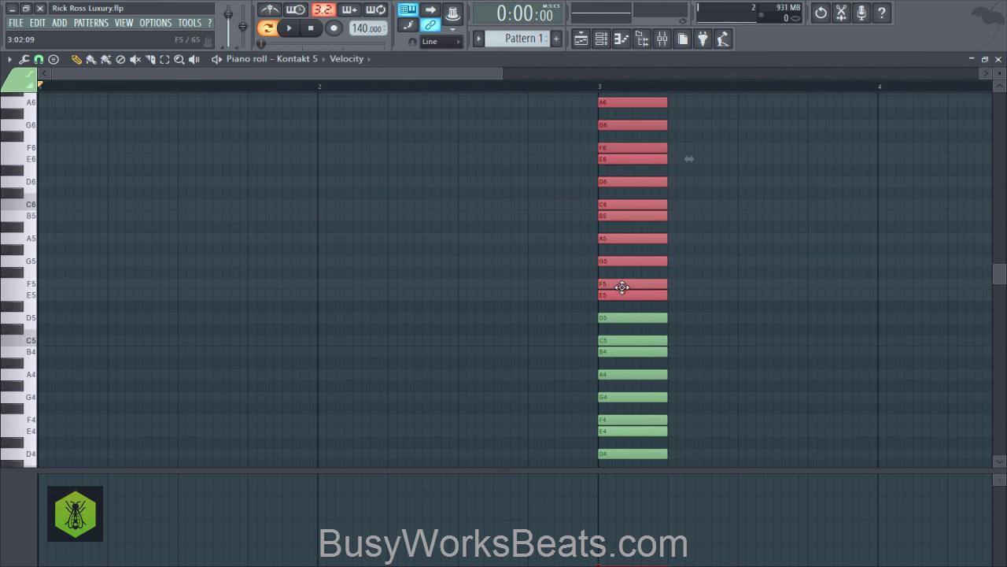
scroll(545, 306, "down", 5)
scroll(545, 306, "up", 8)
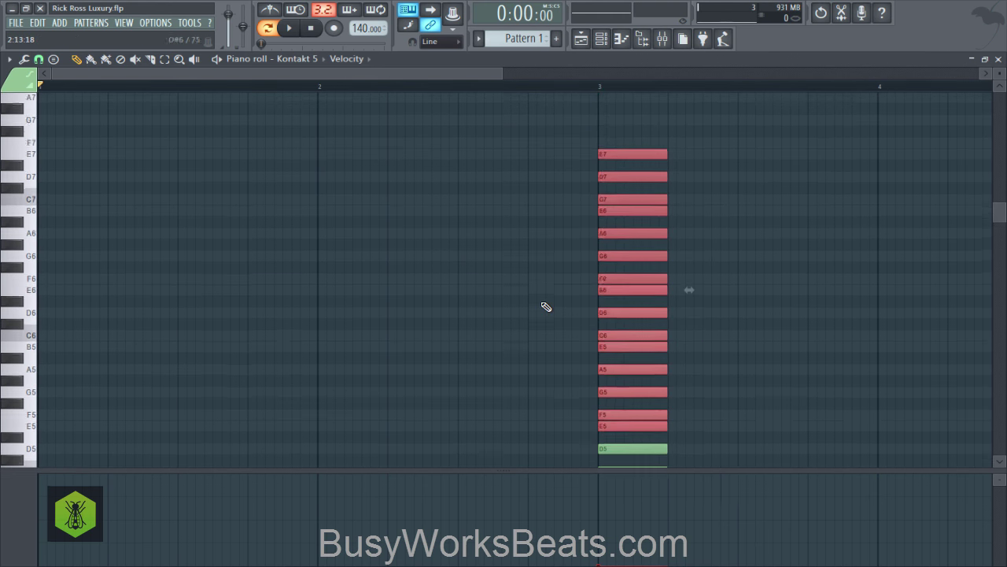
scroll(544, 306, "down", 4)
left_click(545, 305, "ctrl")
scroll(544, 307, "down", 3)
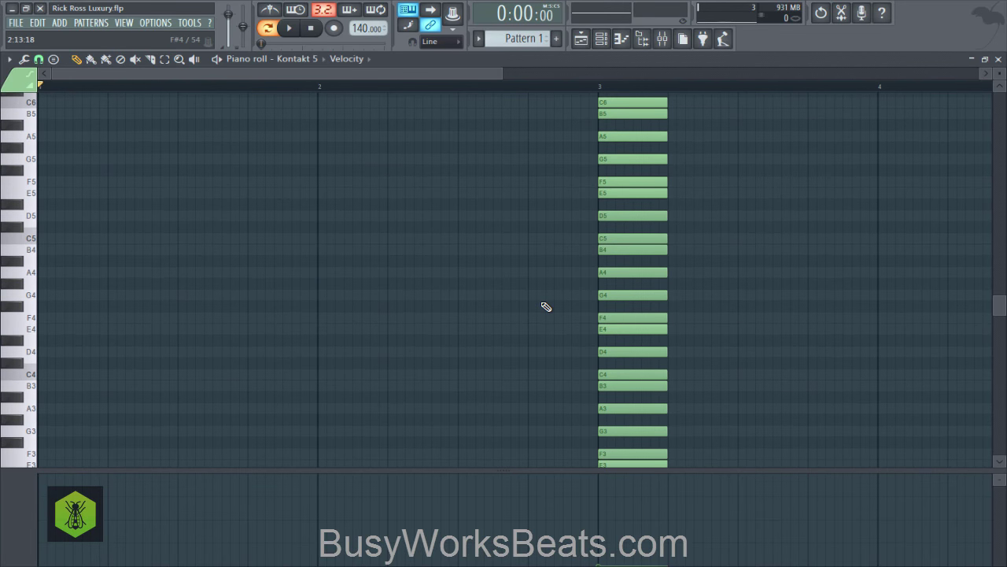
key("ctrl+s")
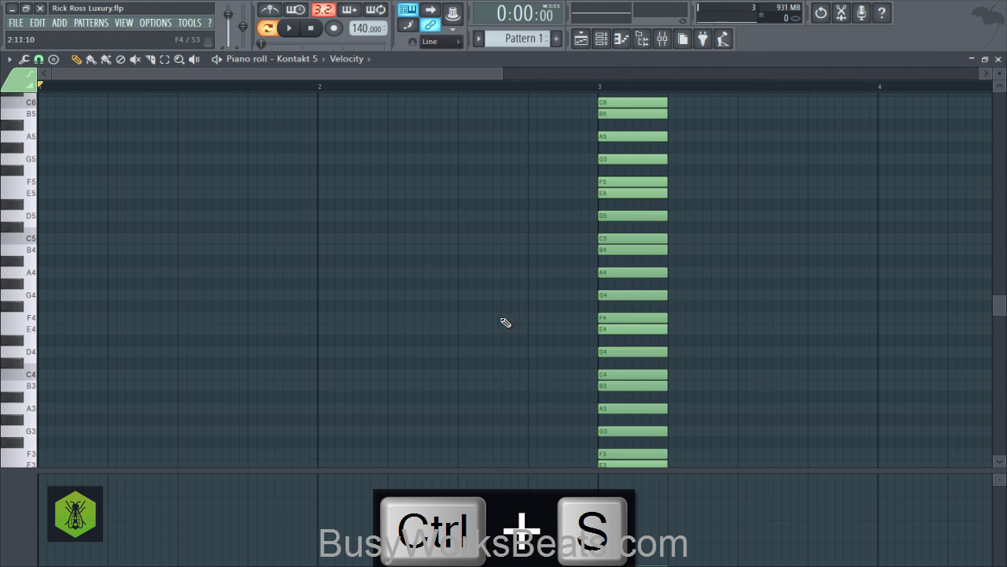
scroll(486, 313, "up", 2)
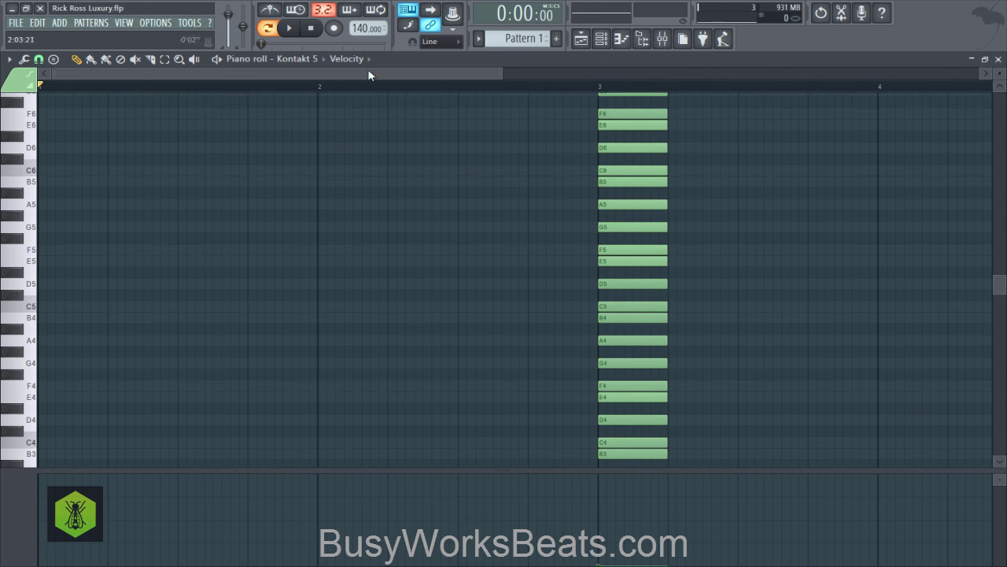
Set the project tempo to 88 BPM with the Tempo tapper and close it
right_click(364, 29)
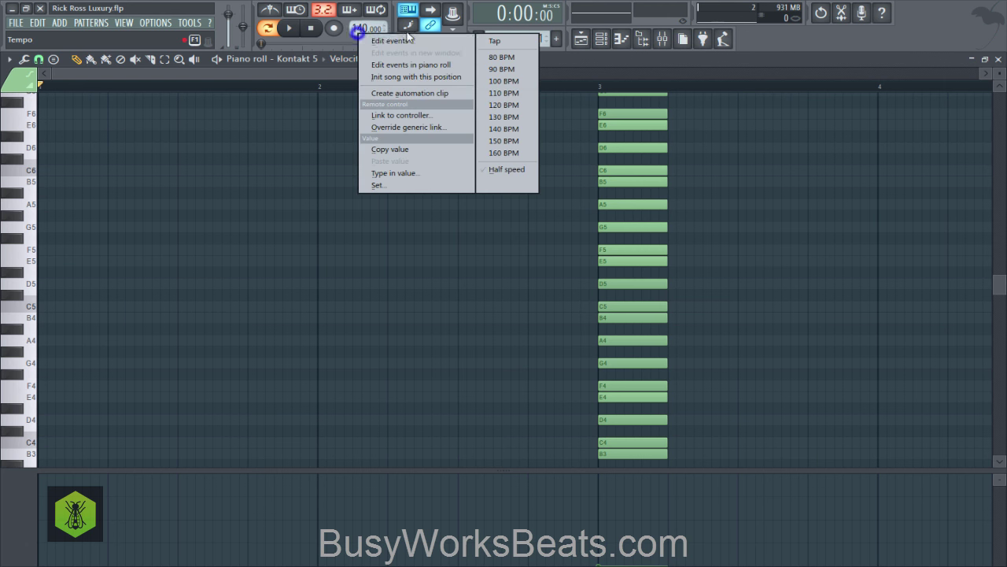
left_click(500, 44)
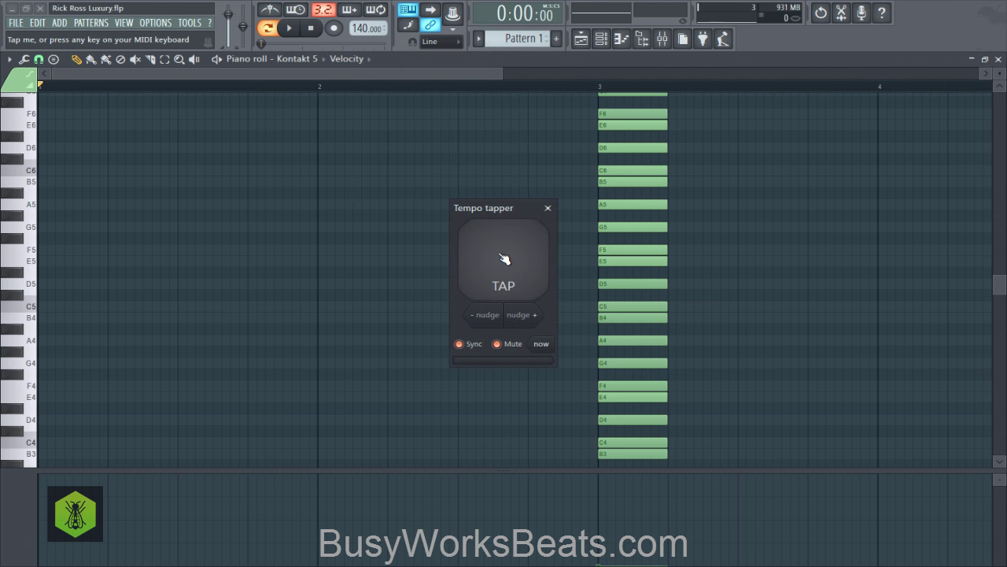
left_click(503, 256)
left_click(505, 258)
left_click(507, 260)
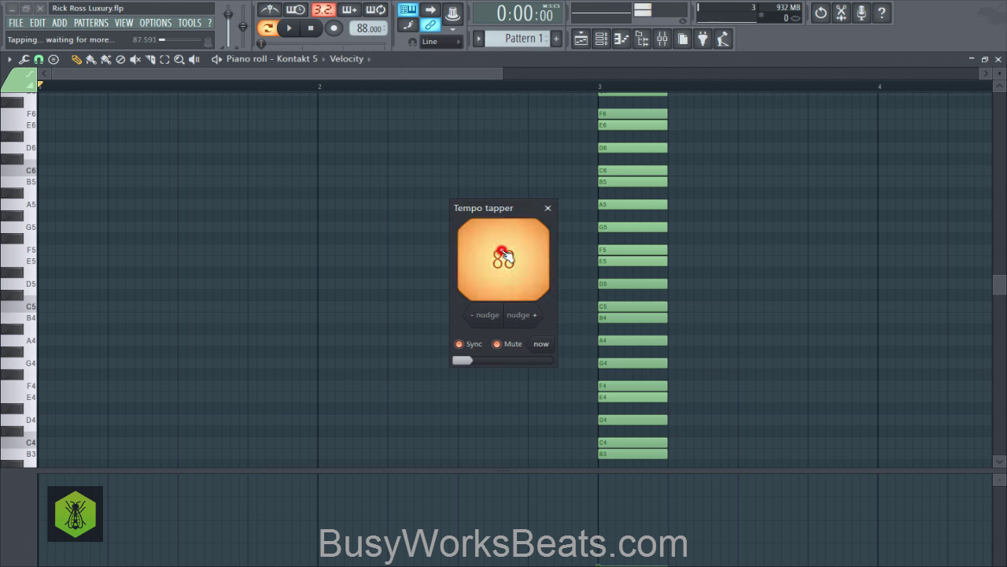
left_click(548, 208)
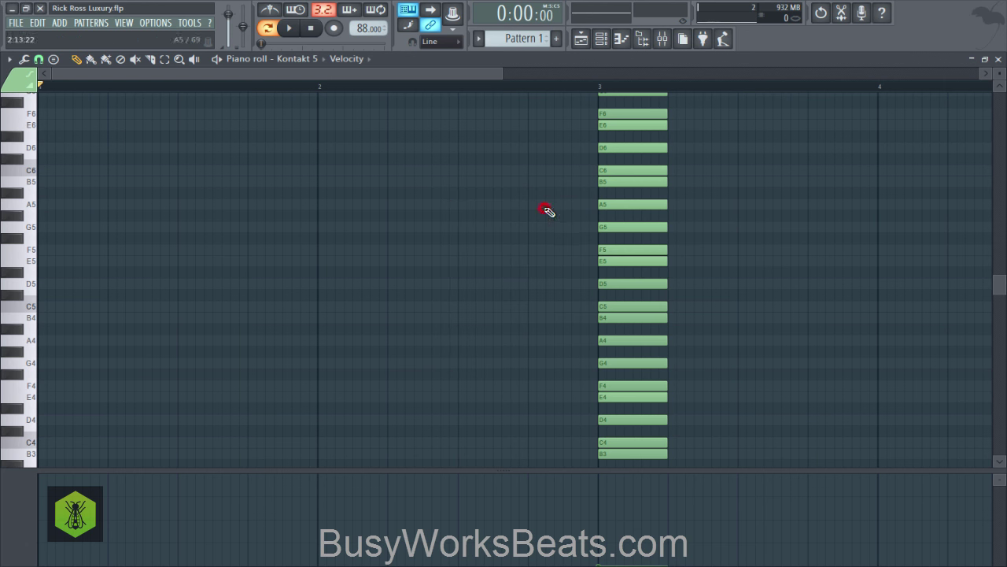
Turn on the metronome and play the pattern to hear the beat, stopping playback at the end
left_click(269, 10)
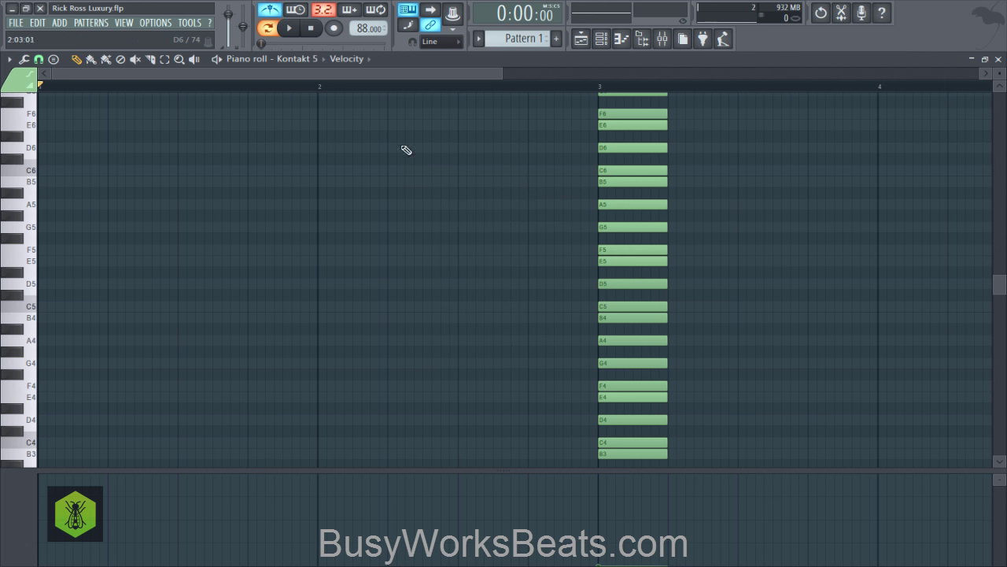
key("space")
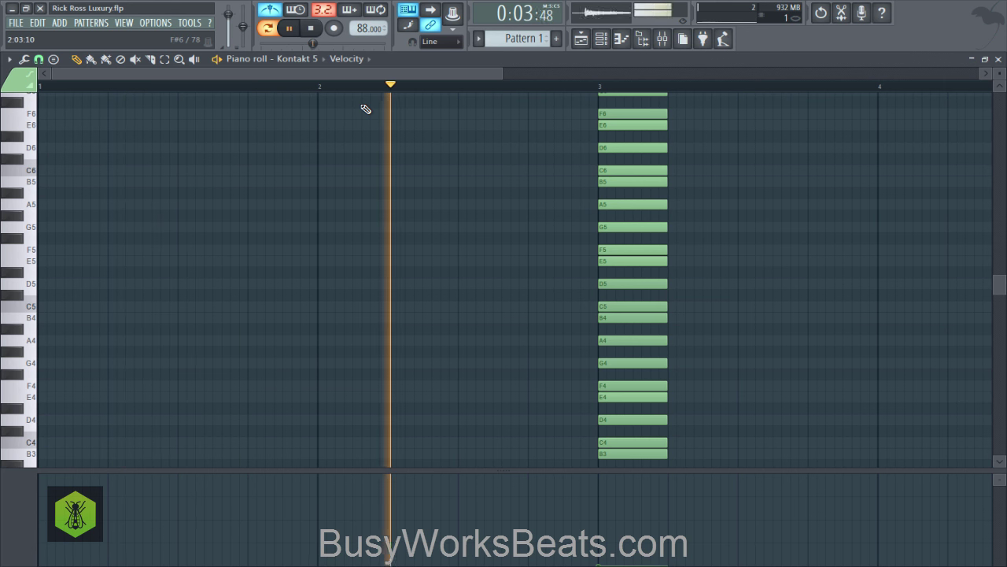
key("space")
key("space")
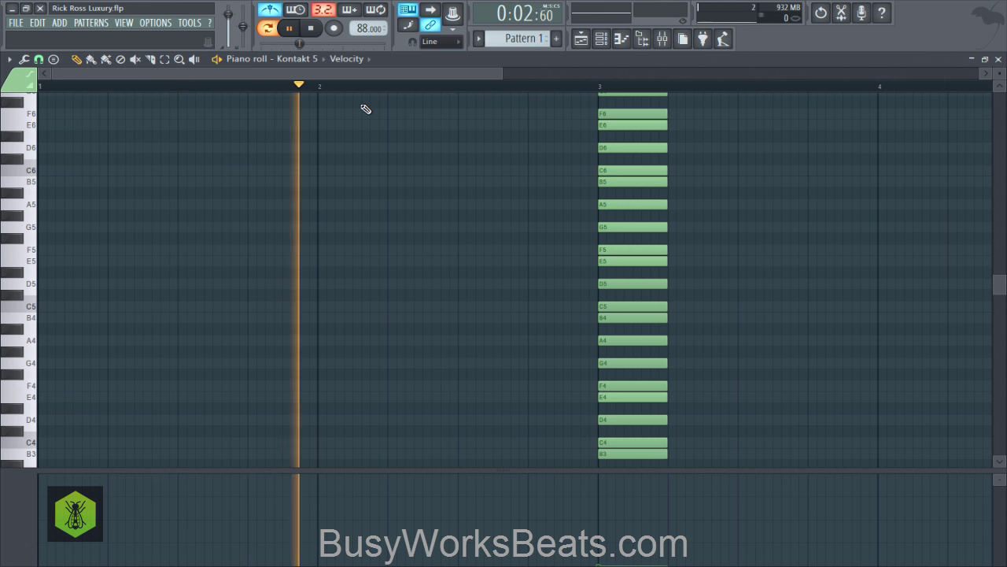
key("space")
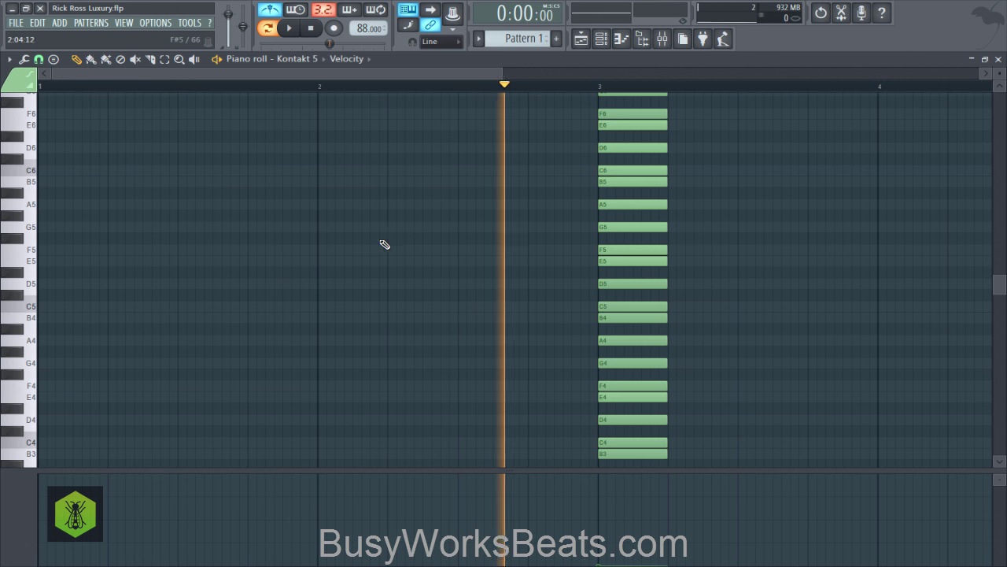
Audition keys around D5, place an E5 note at the start of bar 1 lengthened to half a bar, and save the project
left_click(30, 286)
left_click(22, 274)
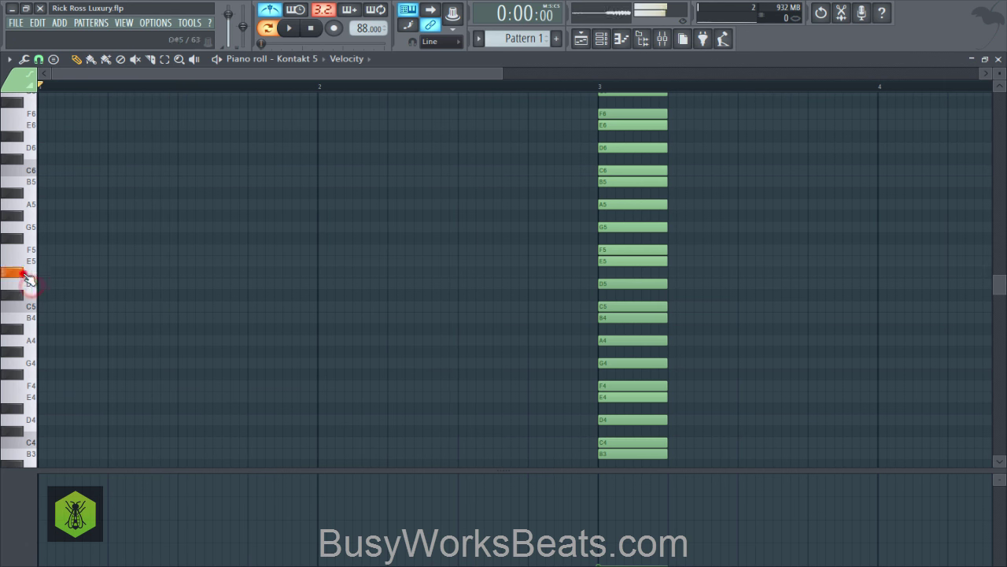
left_click(20, 259)
left_click(41, 263)
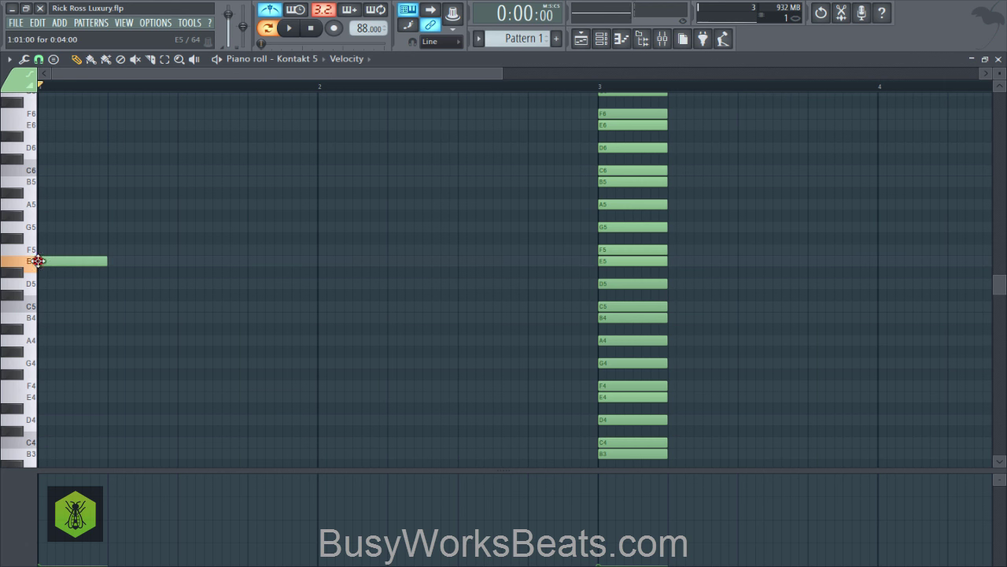
right_click(67, 261)
left_click(63, 261)
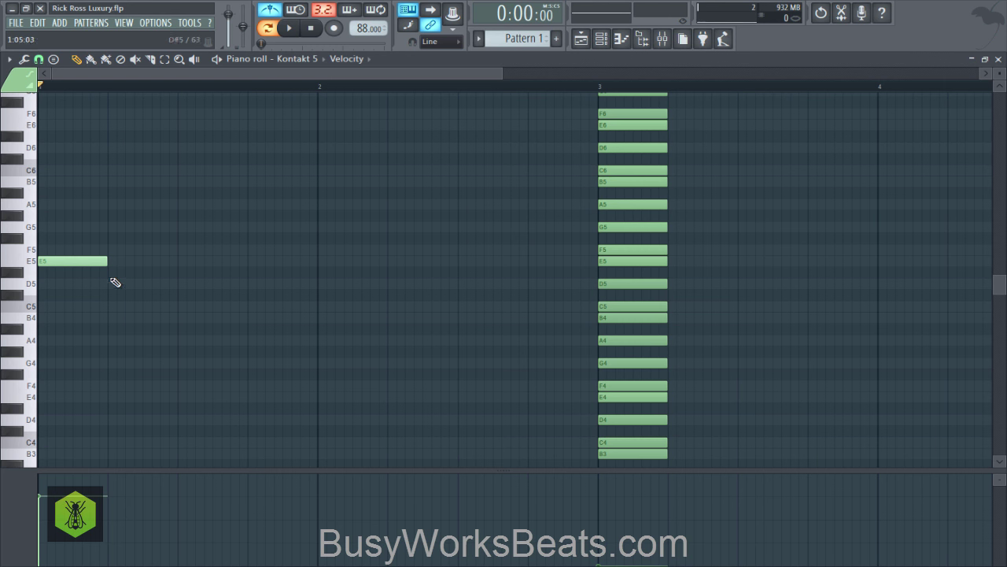
left_click_drag(107, 260, 176, 283)
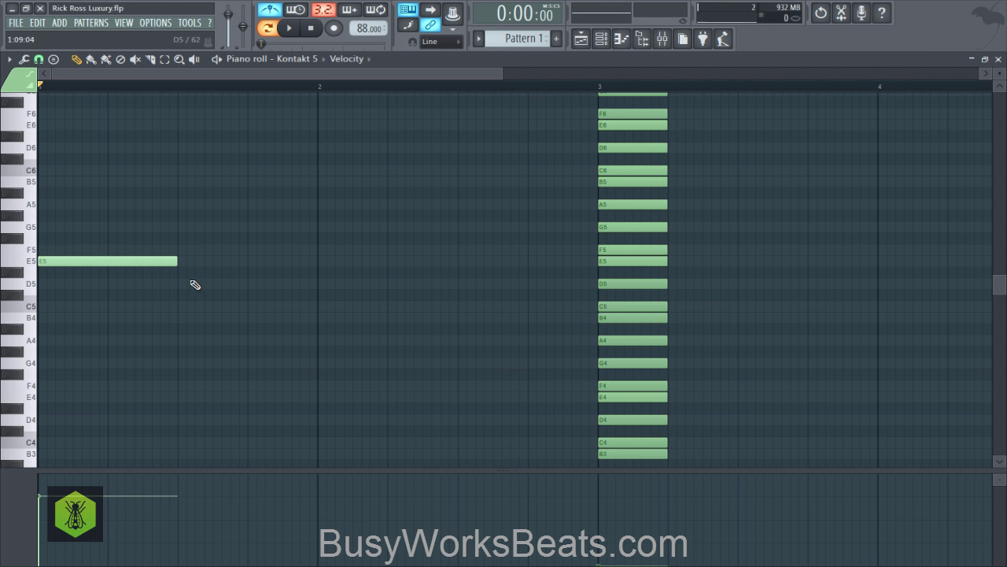
key("ctrl+s")
left_click(110, 274)
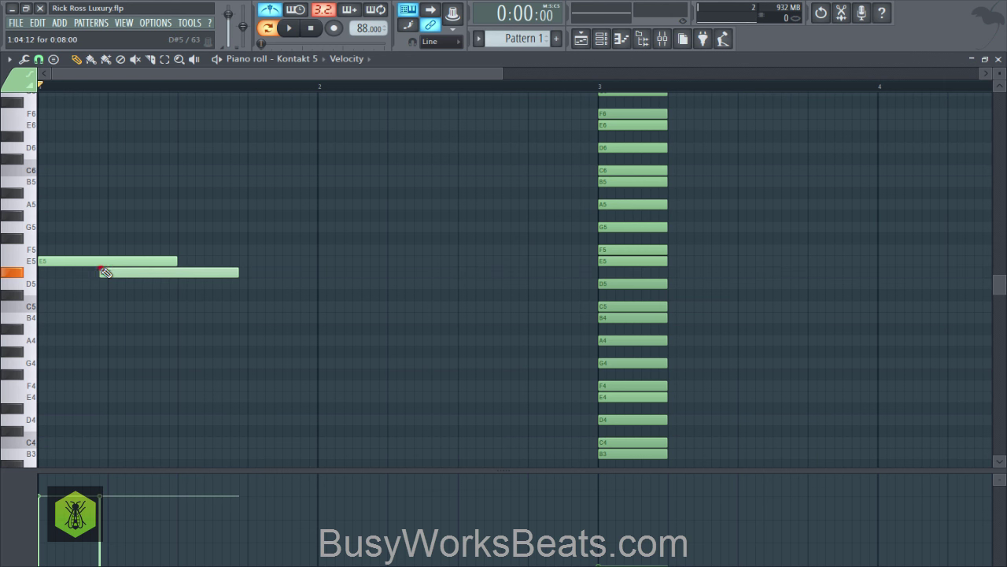
right_click(101, 270)
left_click(106, 261)
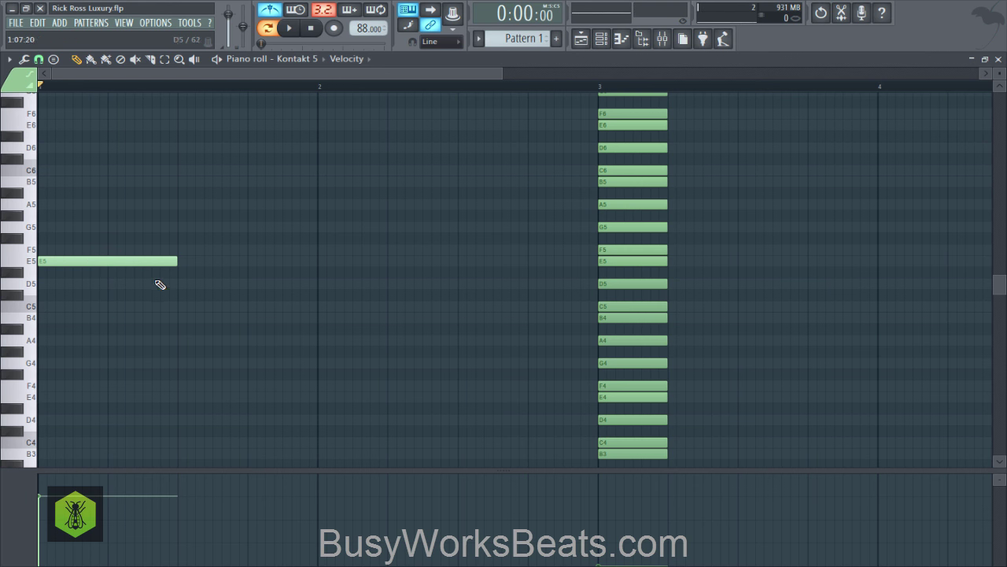
Mark E5, G5, B5 and D6 in the guide stack, add G5, B5 and D6 above the bar 1 E5, and play the chord
scroll(160, 284, "up", 2)
left_click(623, 298)
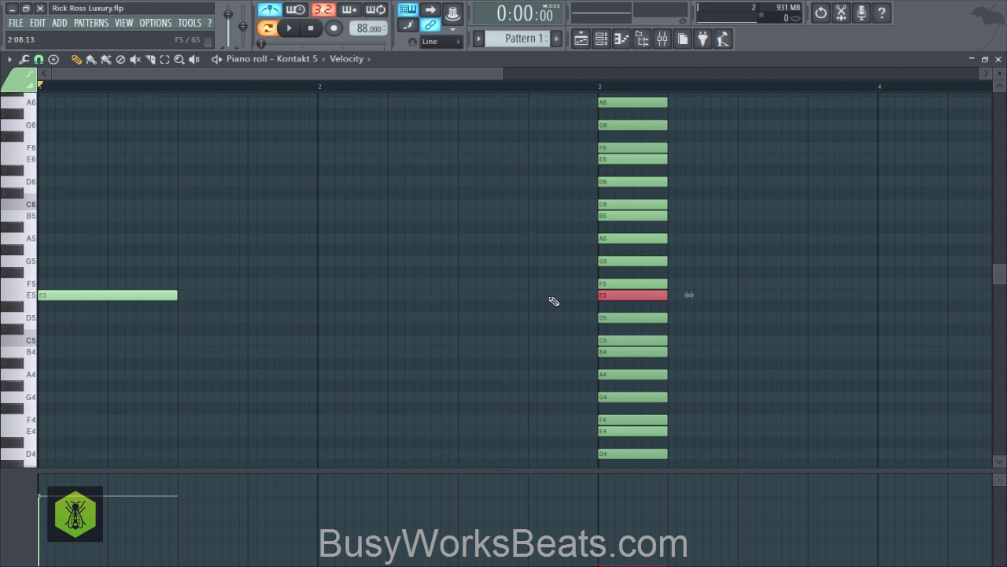
left_click(619, 262, "ctrl")
left_click(626, 219, "ctrl")
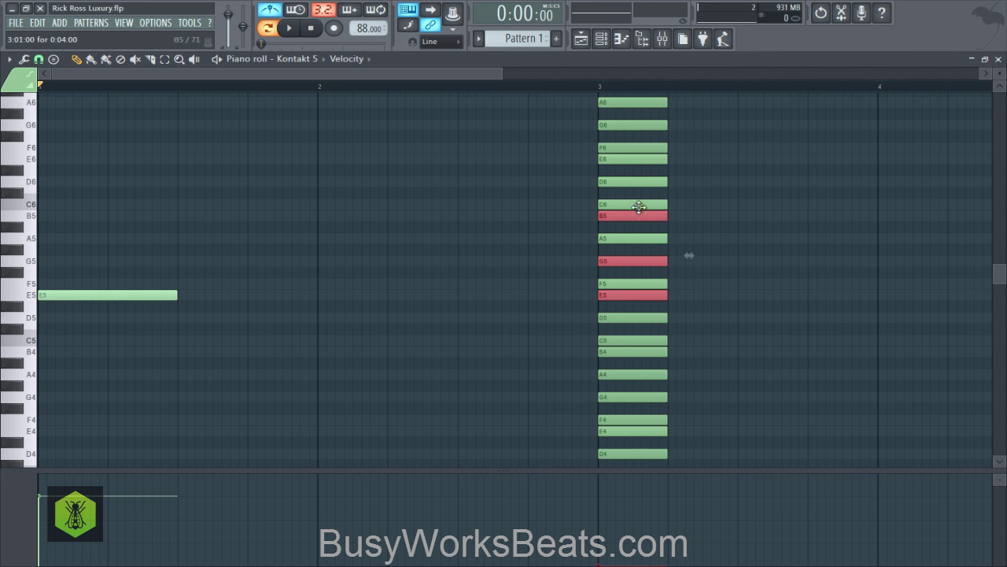
left_click(628, 186, "ctrl")
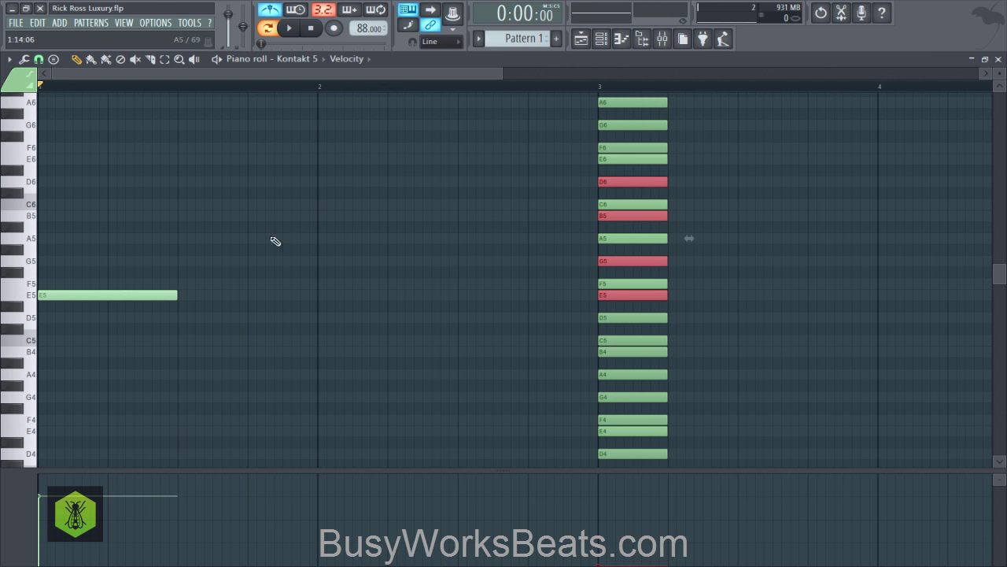
left_click(46, 261)
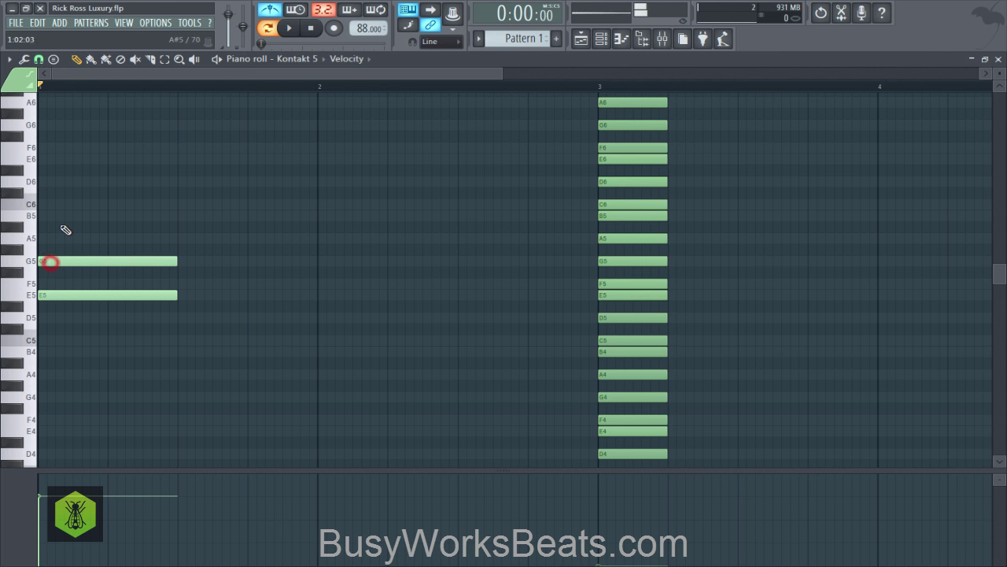
left_click(44, 215)
left_click(45, 183)
key("space")
key("space")
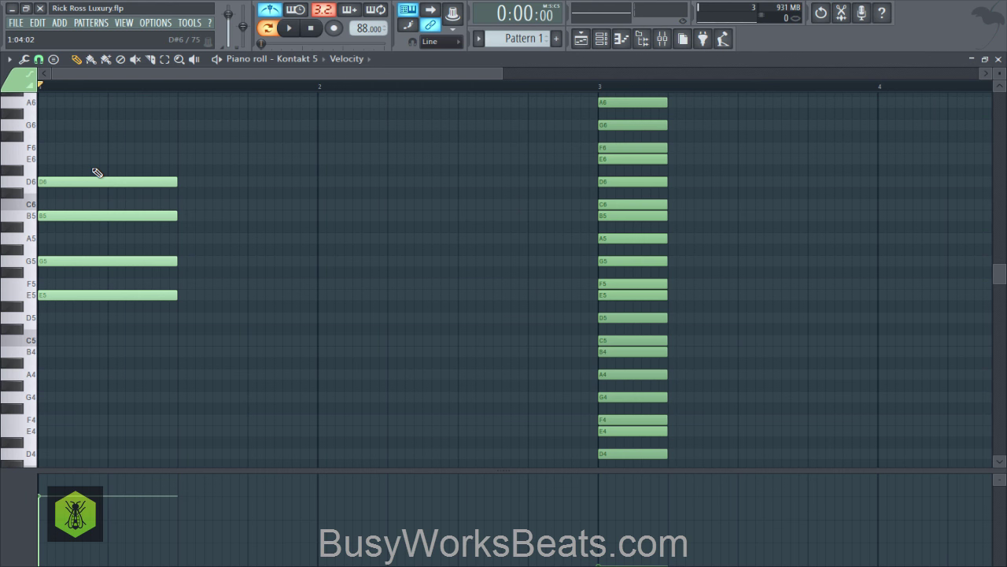
Delete the D6, B5 and G5 notes from the bar 1 chord, keeping only E5
right_click(97, 181)
right_click(102, 216)
right_click(105, 260)
Mark E5, C5, A4 and F4 in the guide stack, add C5, A4 and F4 below the bar 1 E5, and play the chord
scroll(185, 301, "down", 1)
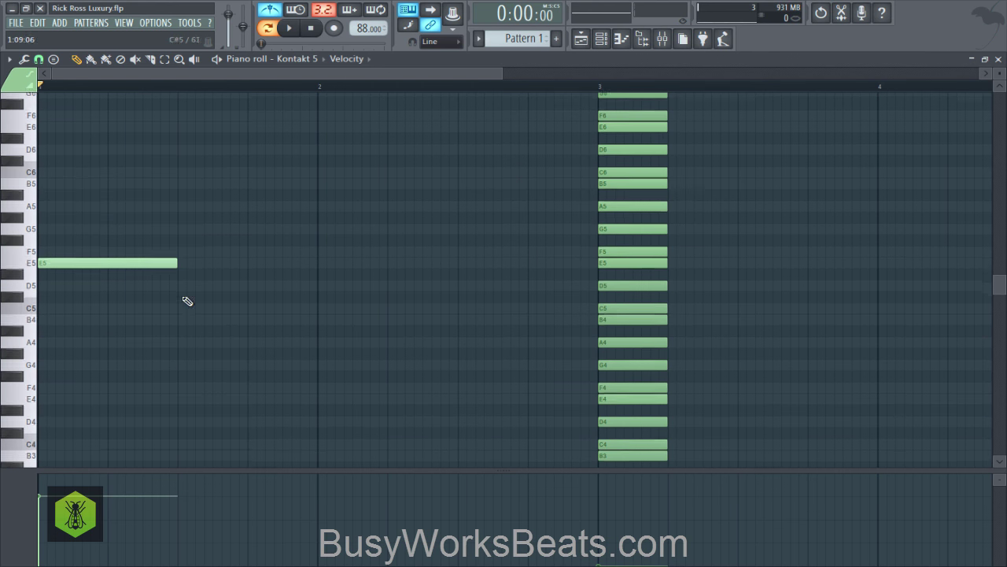
left_click(602, 262)
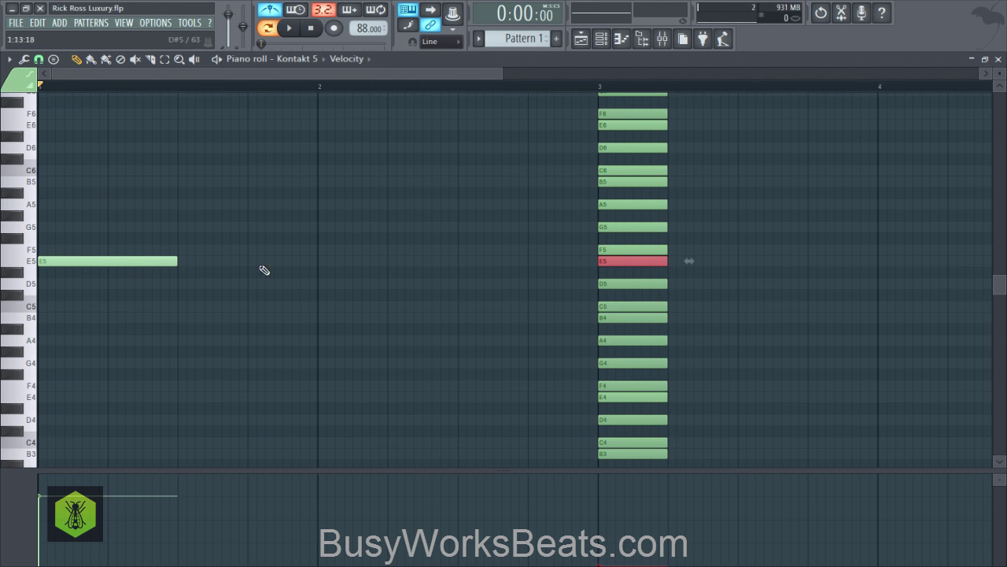
scroll(622, 266, "down", 1)
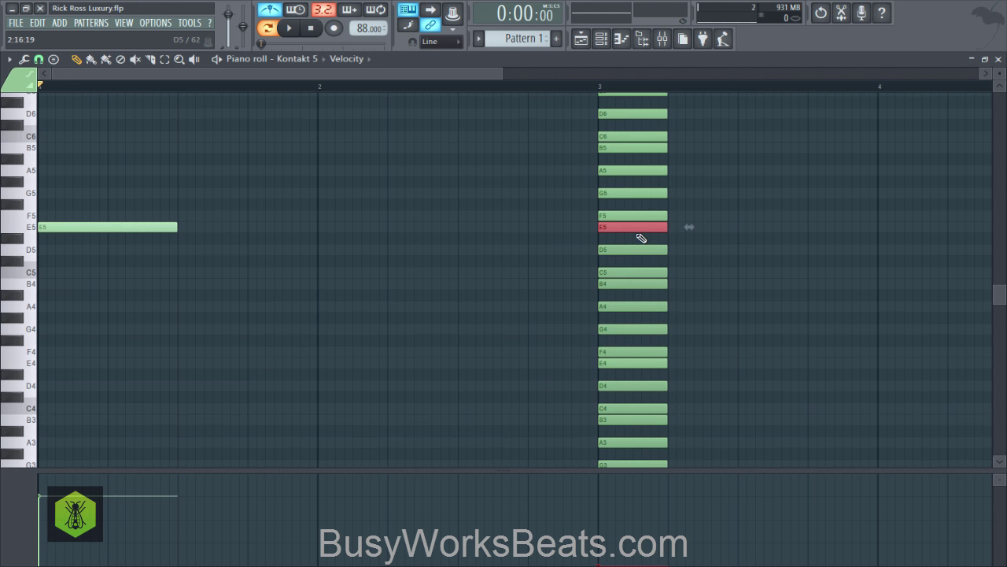
scroll(627, 271, "down", 1)
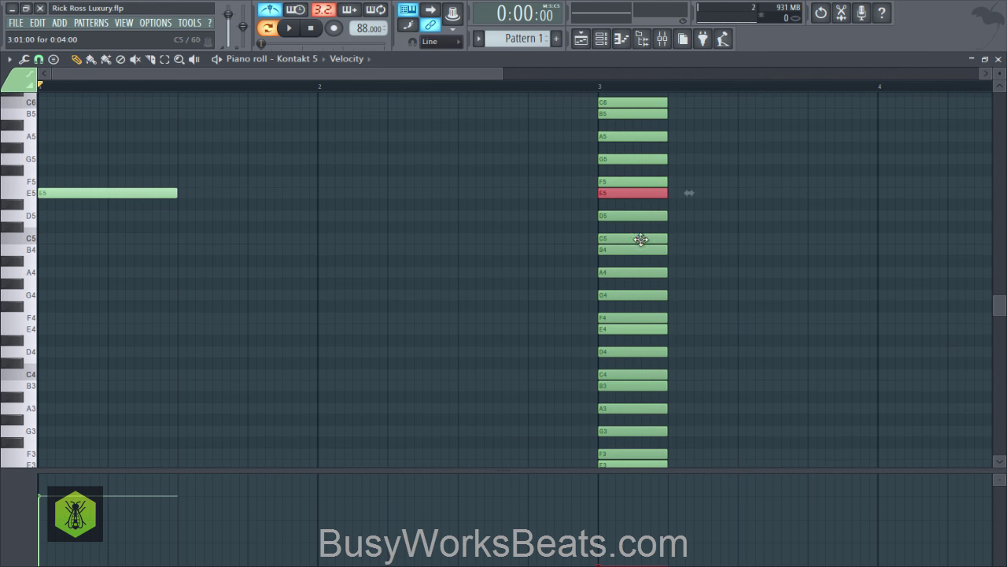
left_click(640, 238, "ctrl")
left_click(634, 271, "ctrl")
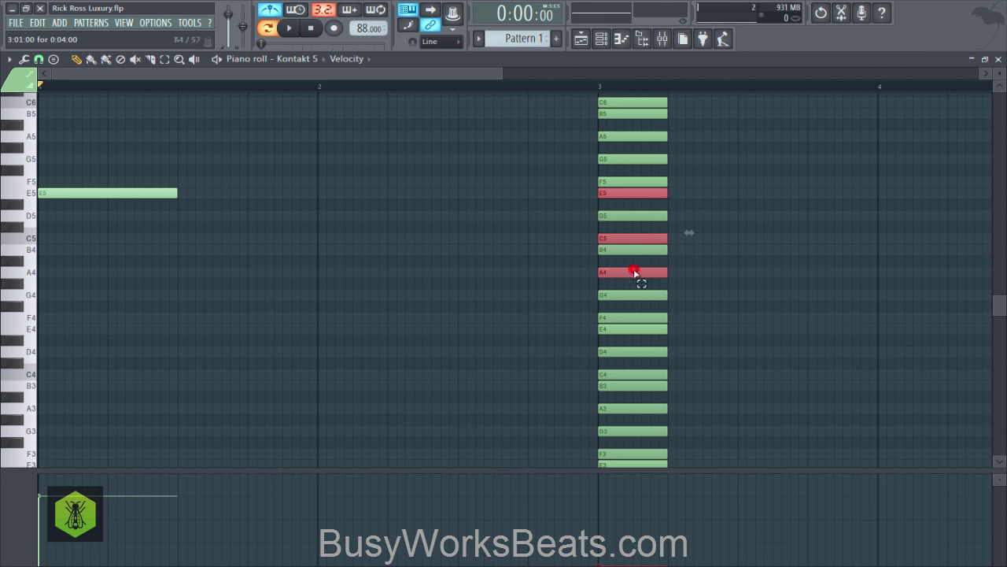
left_click(619, 317, "ctrl")
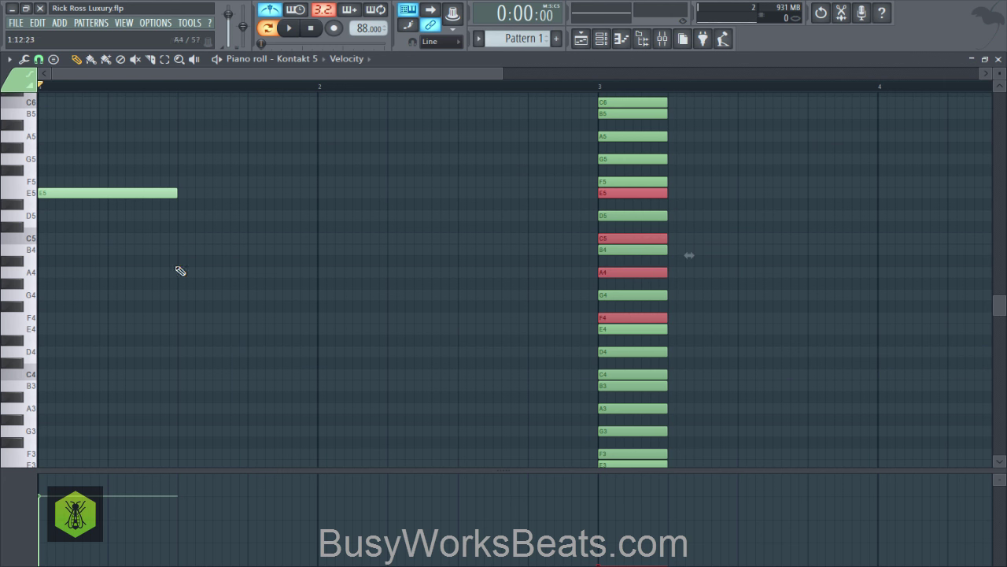
left_click(56, 237)
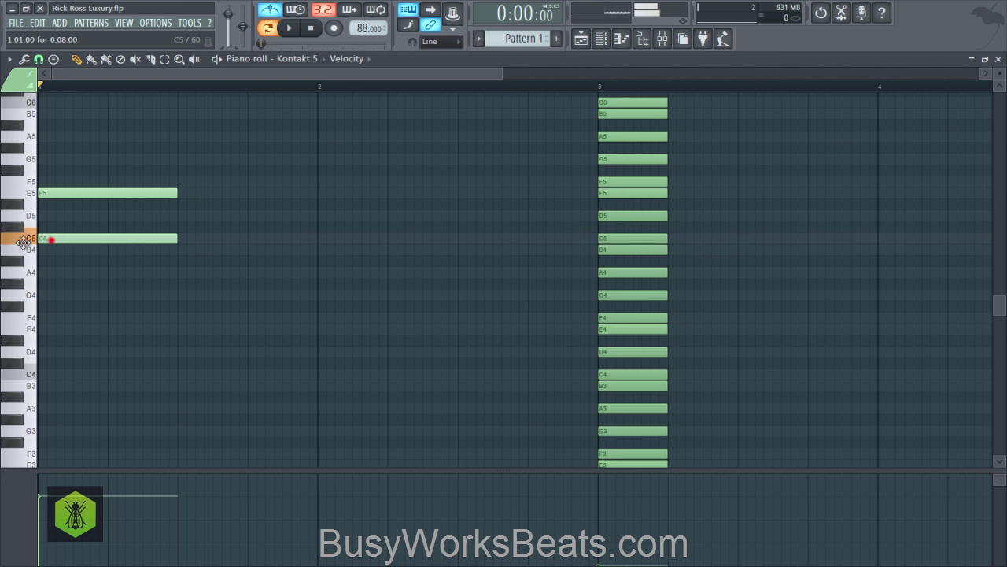
left_click(49, 272)
left_click(51, 318)
key("space")
key("space")
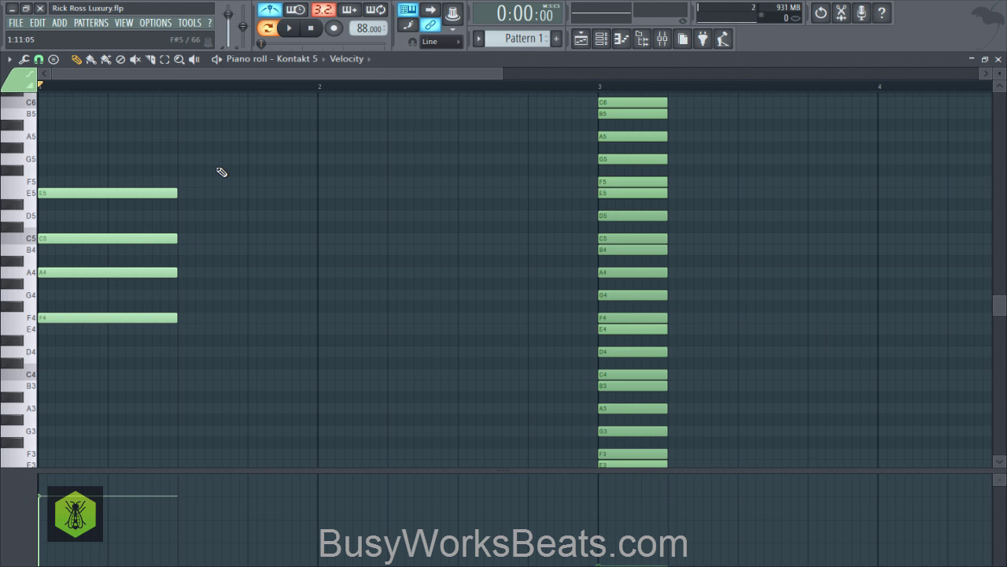
Add F3 and F2 bass notes at the start of bar 1, the same length as the chord
scroll(271, 95, "down", 2)
scroll(270, 95, "up", 3)
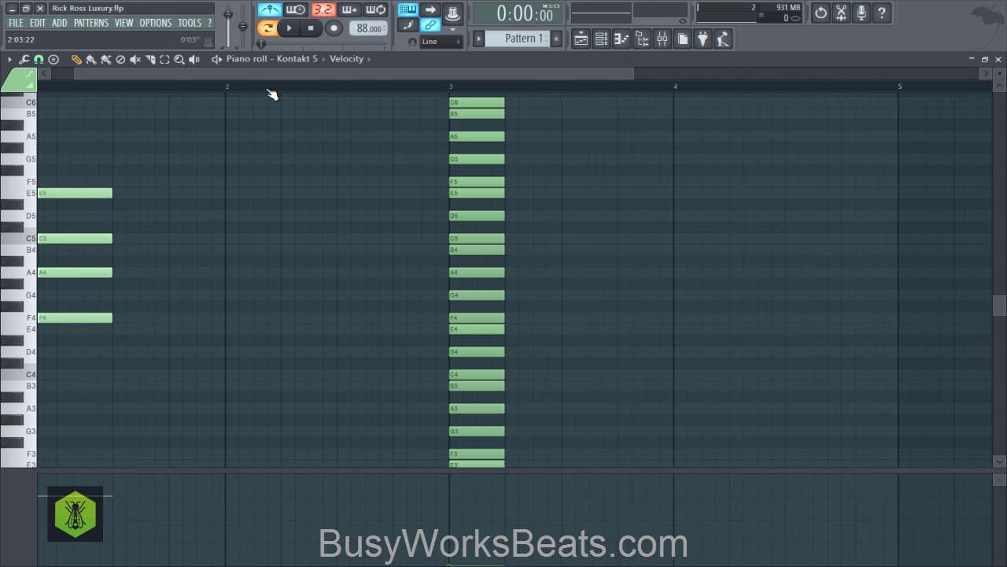
scroll(142, 196, "down", 2)
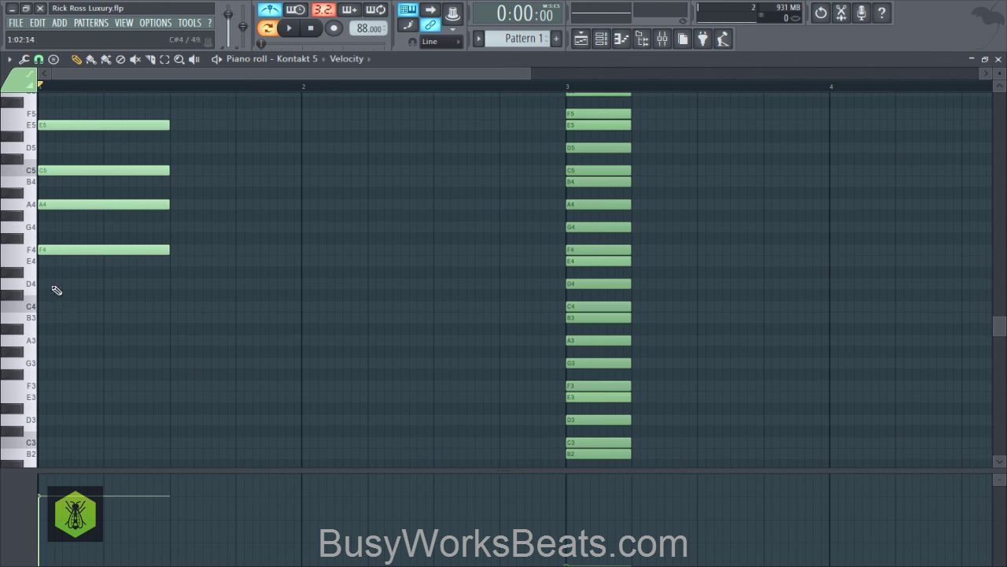
scroll(63, 323, "down", 2)
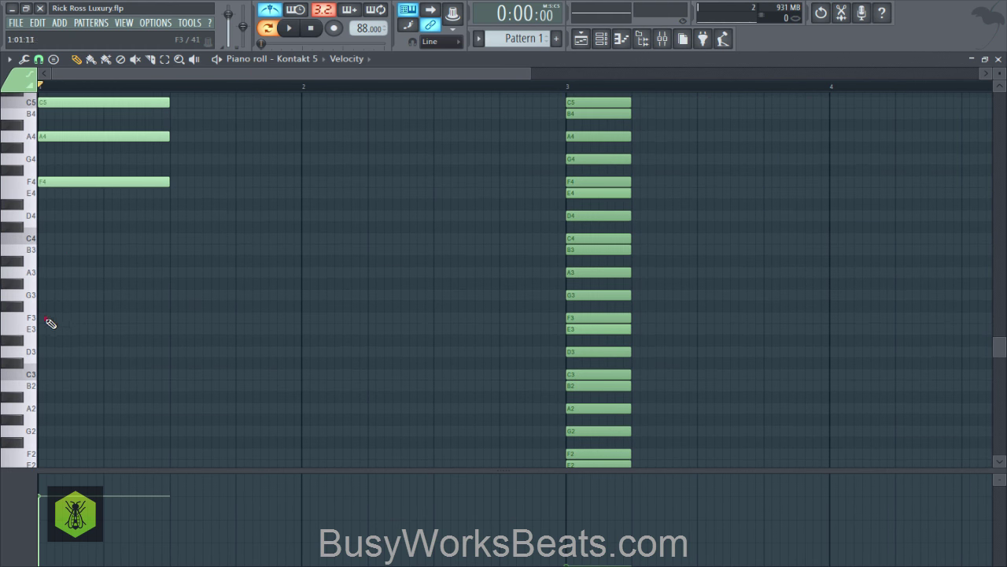
left_click(44, 318)
scroll(56, 393, "down", 1)
left_click(56, 418)
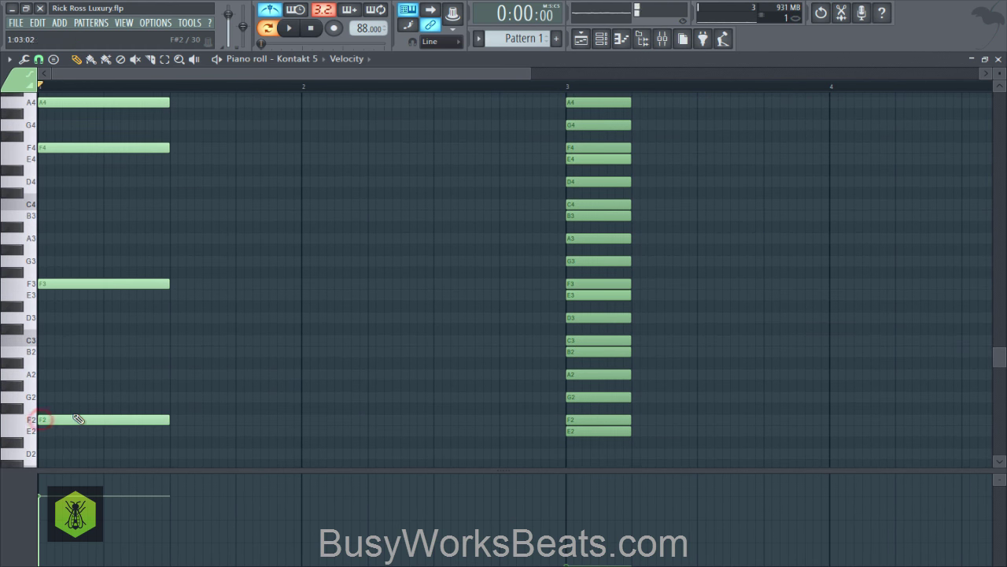
Select all bar 1 chord and bass notes, lengthen them to a full bar, and play the result
left_click_drag(165, 422, 131, 106)
left_click_drag(165, 190, 303, 191)
key("space")
scroll(240, 94, "down", 1)
scroll(239, 94, "down", 2)
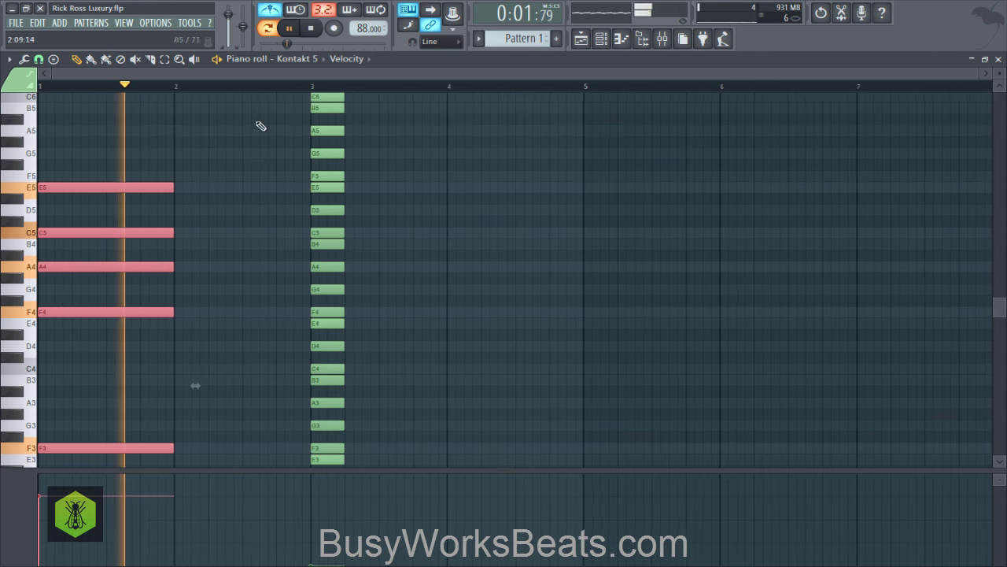
key("space")
Move the whole guide note stack from bar 3 to the start of bar 6 and save the project
scroll(268, 164, "down", 5)
left_click_drag(329, 327, 346, 61)
scroll(350, 149, "up", 3)
left_click_drag(338, 190, 733, 187)
scroll(614, 187, "down", 3)
scroll(583, 188, "down", 4)
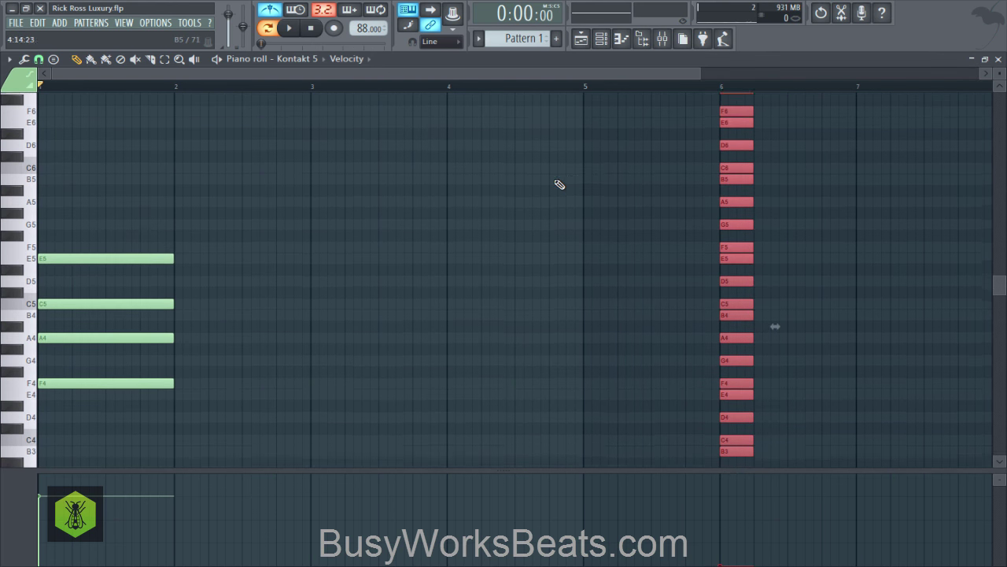
key("ctrl+s")
Clear the guide stack selection and play the bar 1 chord
scroll(207, 248, "down", 2)
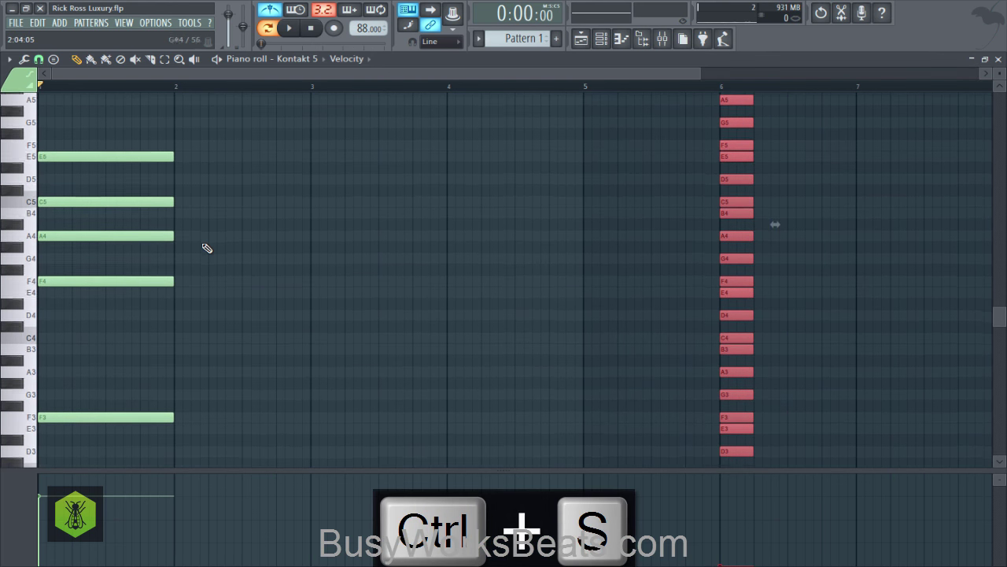
scroll(150, 126, "up", 1)
scroll(179, 92, "down", 2)
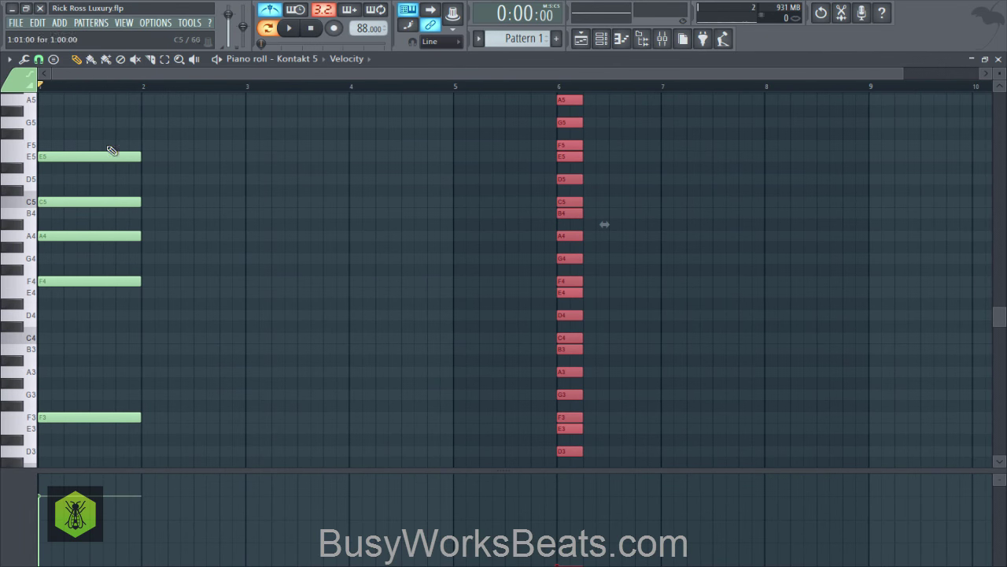
left_click_drag(105, 139, 119, 424)
right_click(172, 371)
key("space")
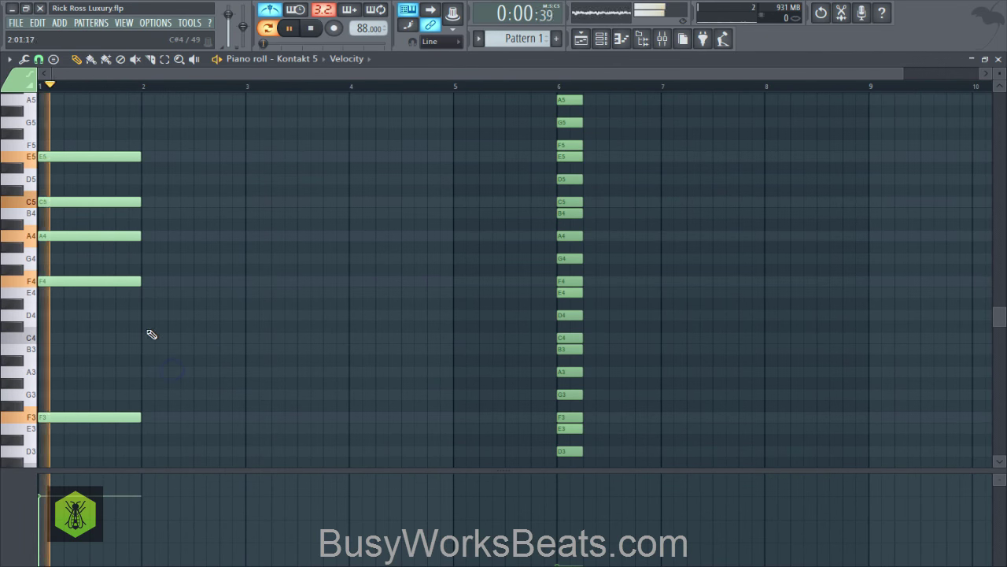
key("space")
Audition F4, E5 and G5, and place a one-bar G5 note at the start of bar 2
left_click(31, 285)
left_click(32, 157)
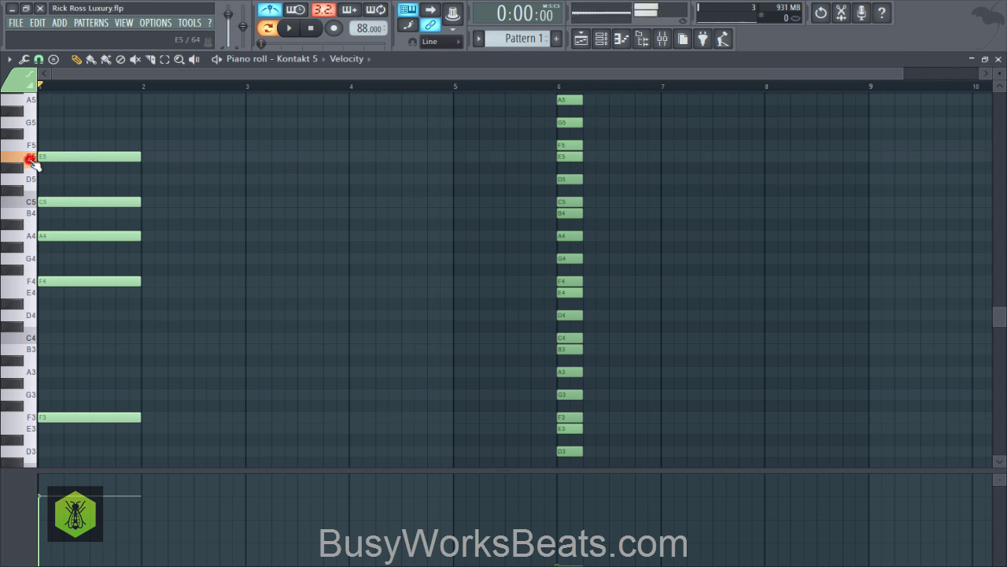
left_click(30, 124)
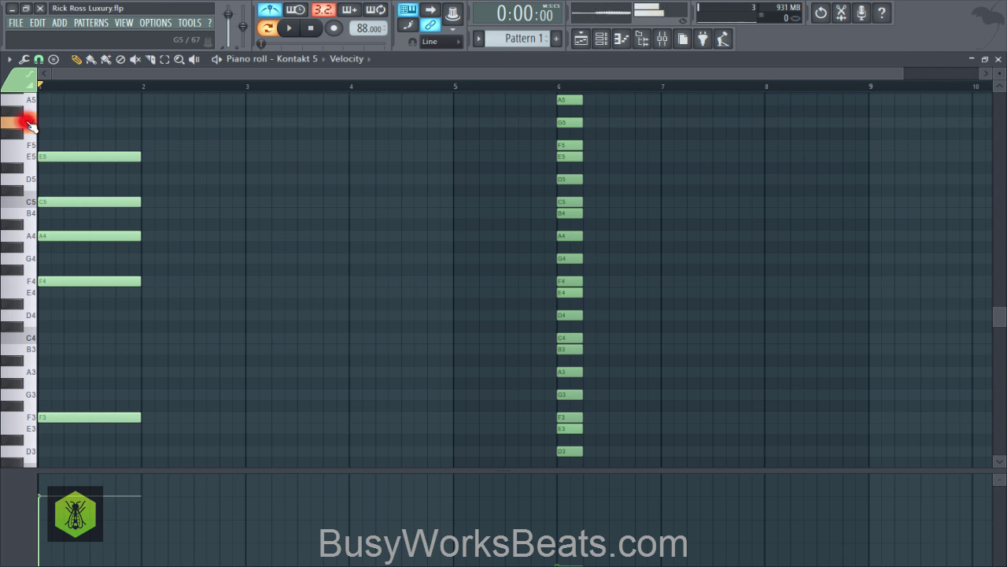
left_click(63, 160)
left_click(142, 124)
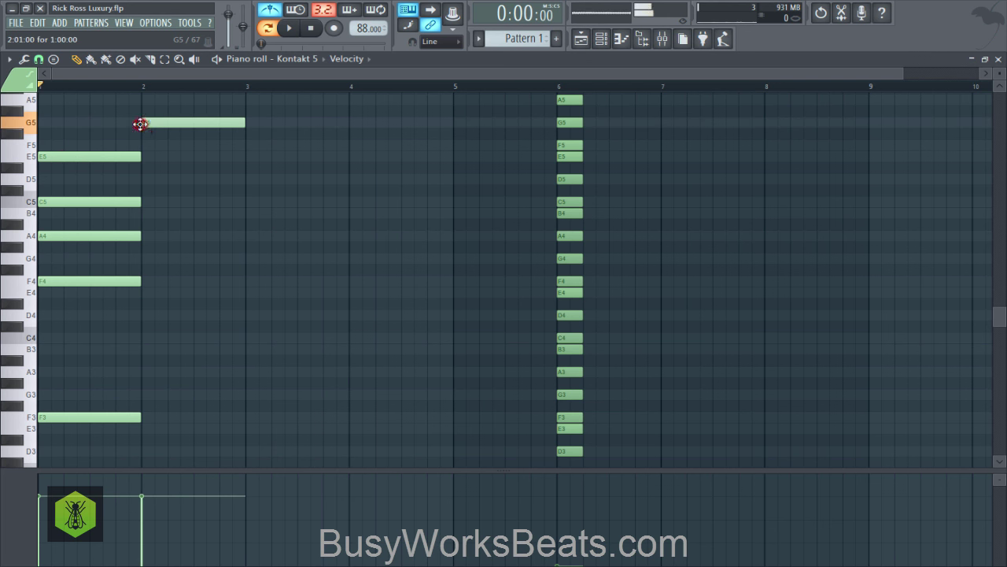
Mark G5, E5, C5 and A4 in the bar 6 guide stack and add one-bar E5, C5 and A4 notes below the bar 2 G5
left_click(573, 124)
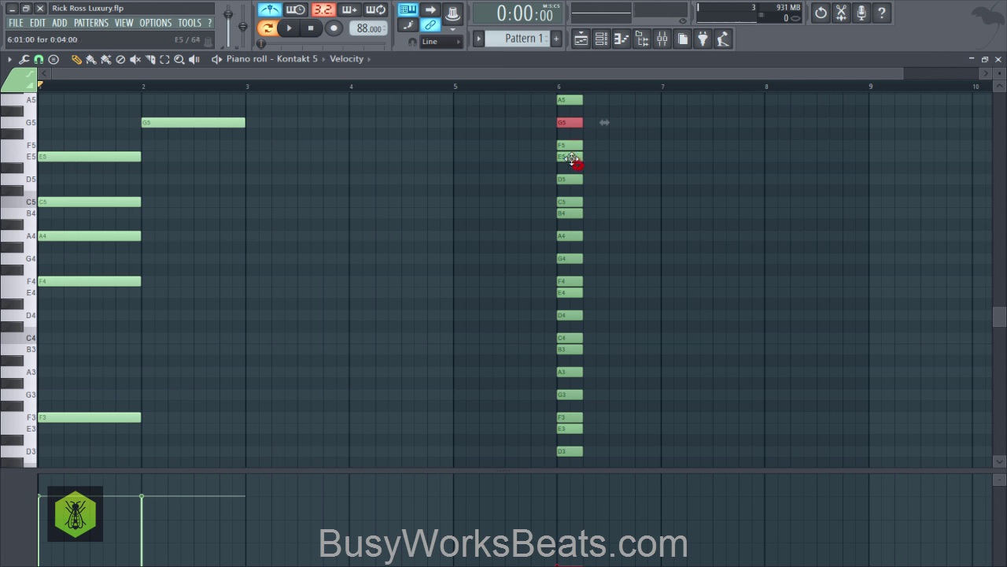
left_click(572, 159)
left_click(569, 202)
left_click(572, 235)
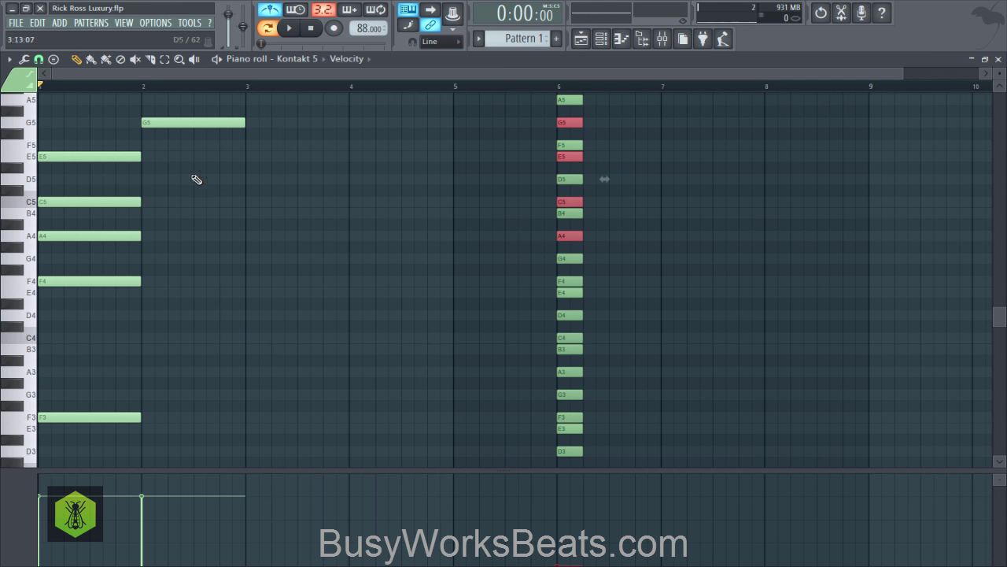
left_click(147, 157)
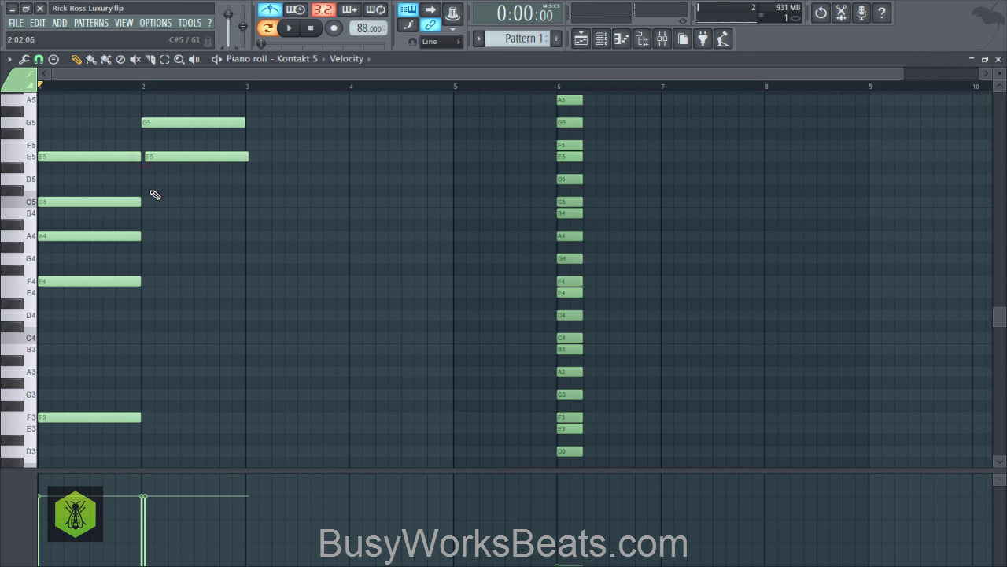
left_click(146, 202)
left_click(155, 239)
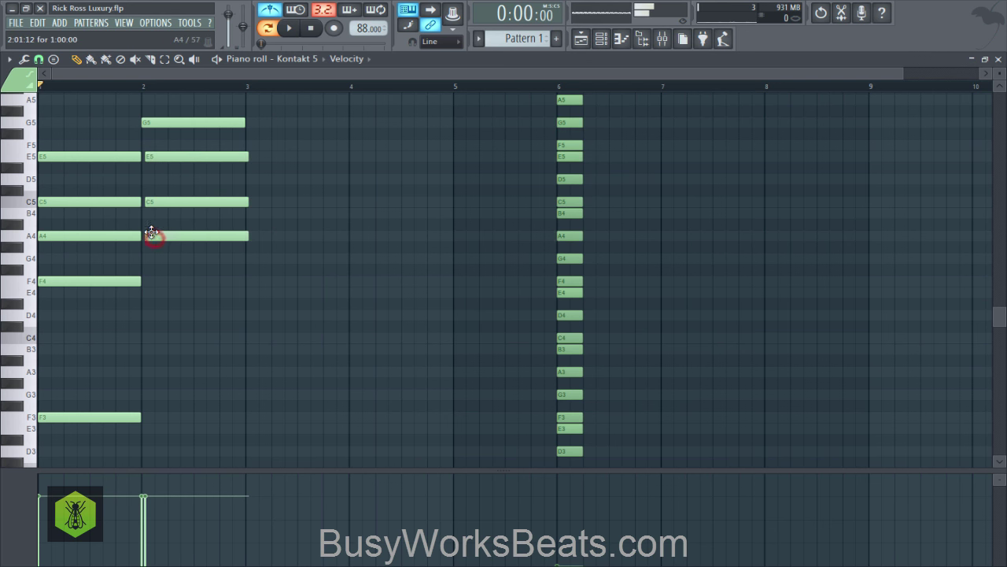
Align the bar 2 A4, C5 and E5 notes with the start of the bar
left_click(160, 235)
left_click(165, 198)
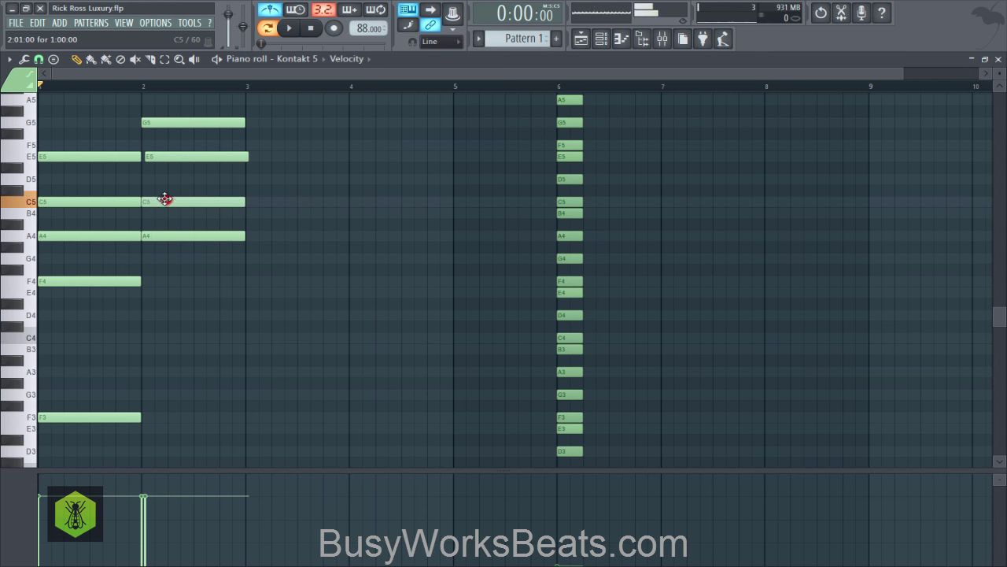
left_click(164, 157)
Add one-bar A3 and A2 bass notes at the start of bar 2
scroll(141, 276, "down", 1)
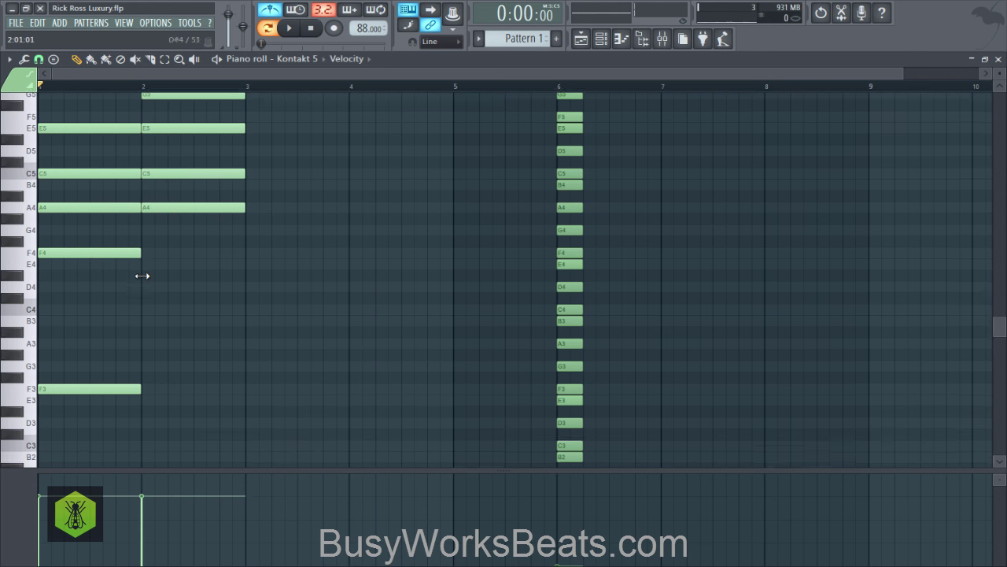
left_click(146, 335)
scroll(157, 371, "down", 2)
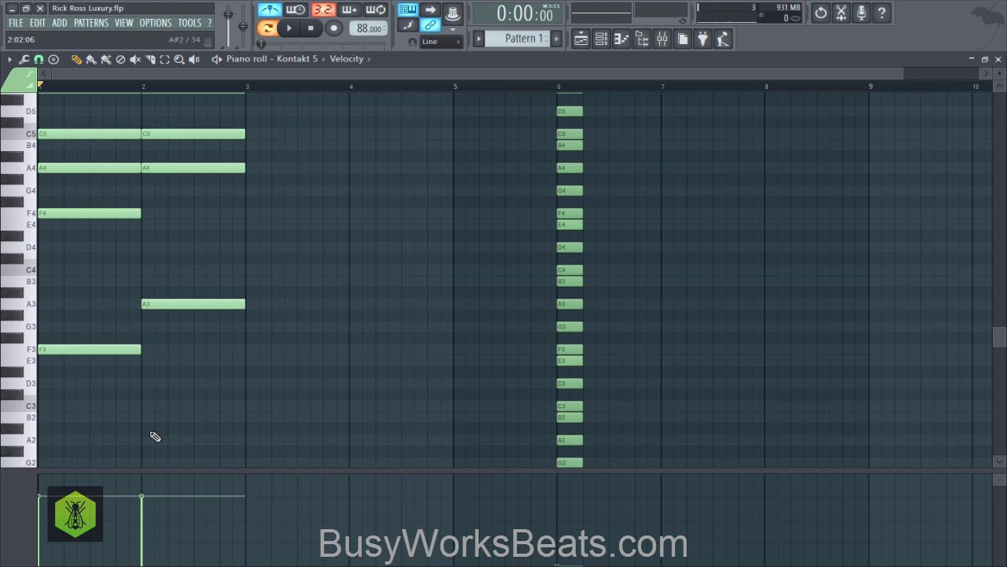
left_click(142, 439)
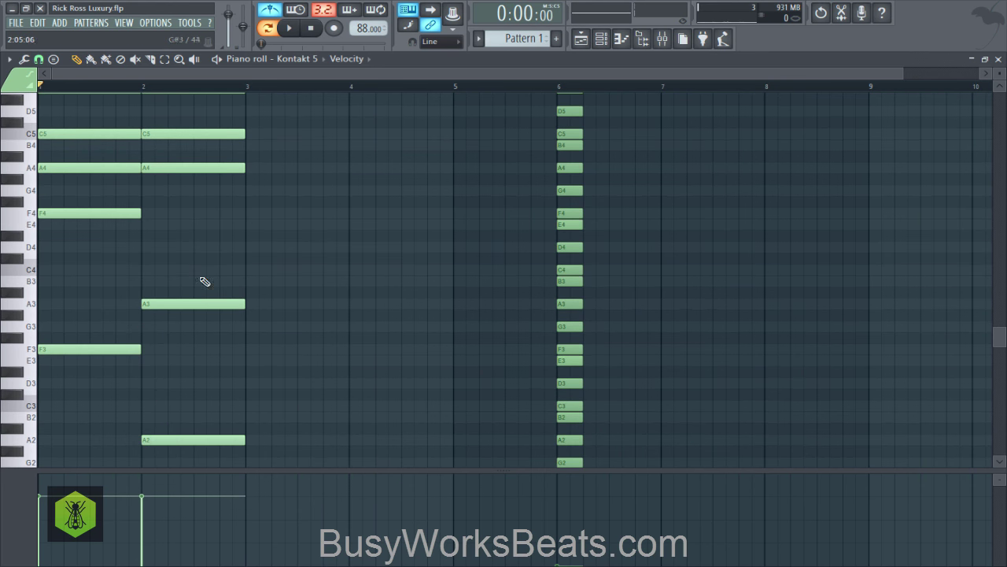
Play back the chords in bars 1 and 2 and turn off the metronome
scroll(181, 270, "up", 2)
key("space")
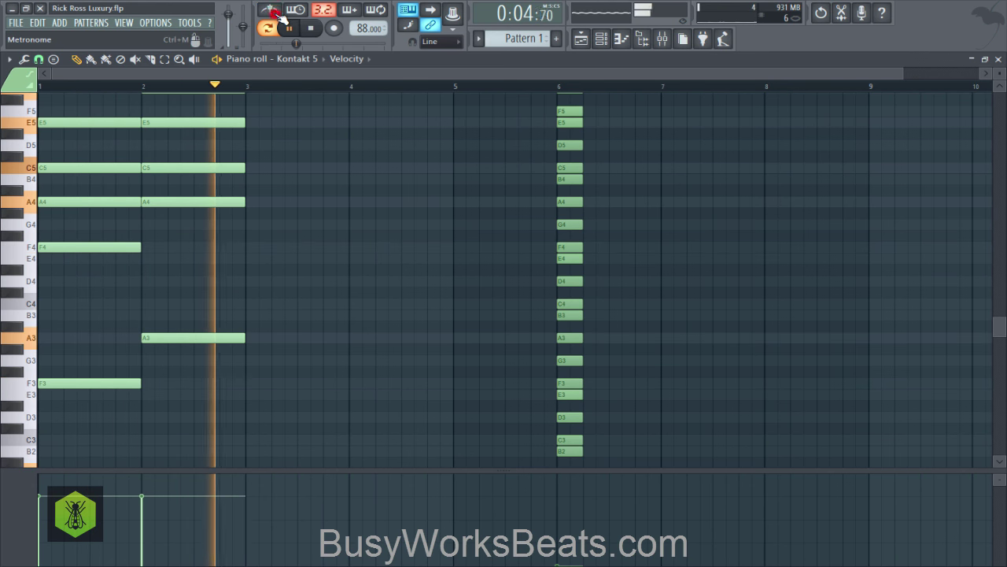
key("space")
Place a one-bar B5 melody note in bar 3 and mark B5, G5, E5 and C5 in the bar 6 guide stack
scroll(276, 175, "up", 4)
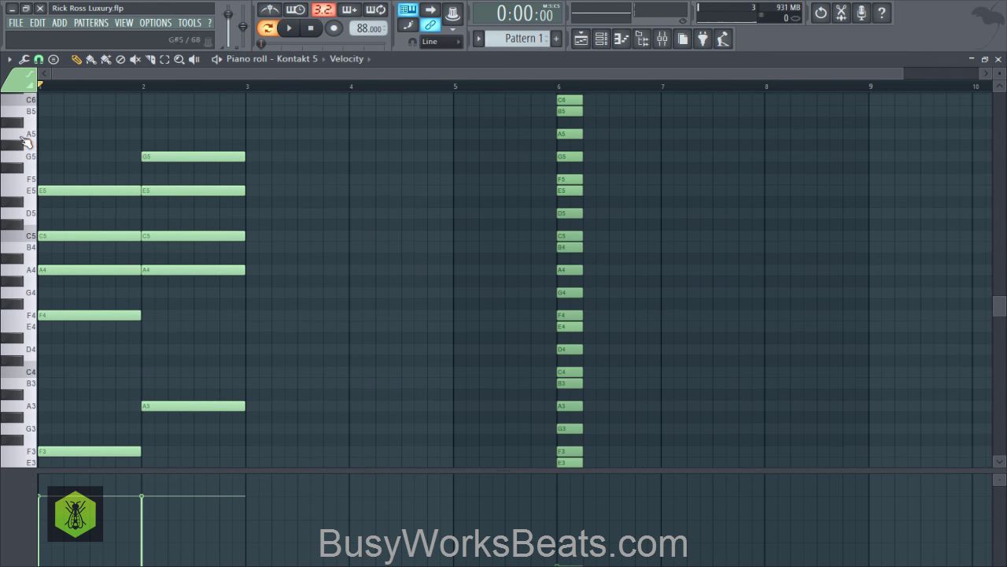
mouse_move(26, 141)
left_mouse_down()
mouse_move(18, 134)
mouse_move(32, 115)
left_mouse_up()
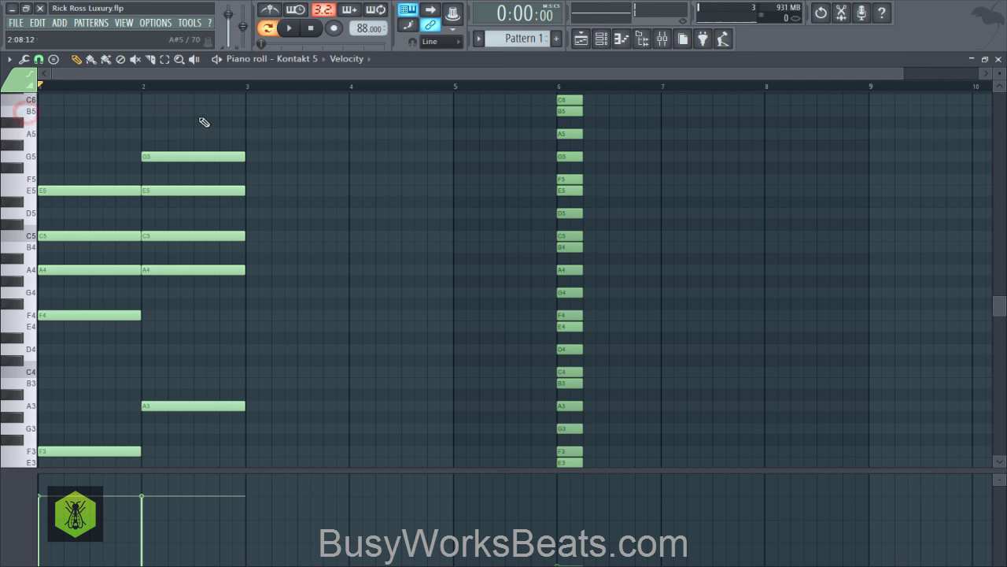
left_click(251, 111)
left_click(573, 116)
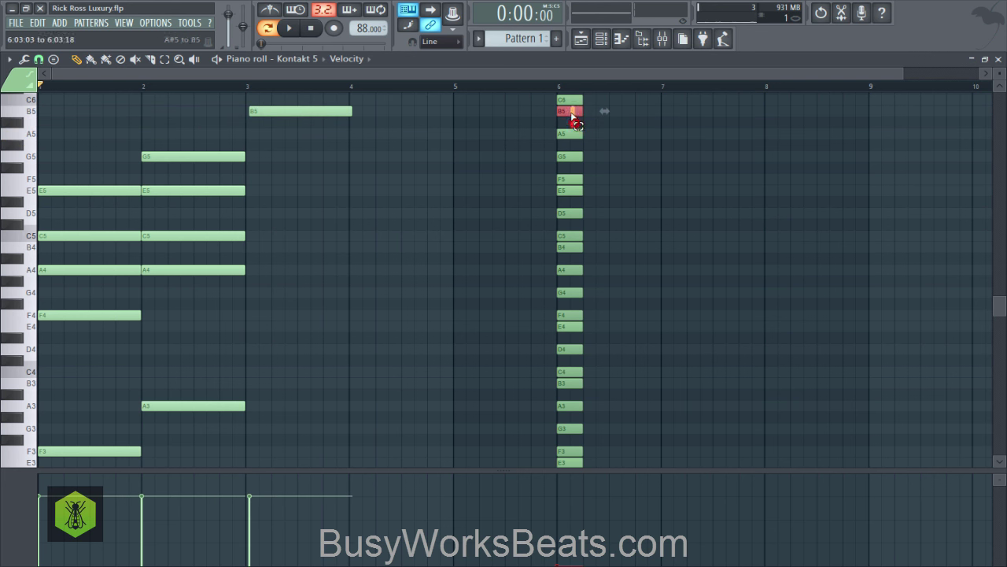
left_click(575, 156)
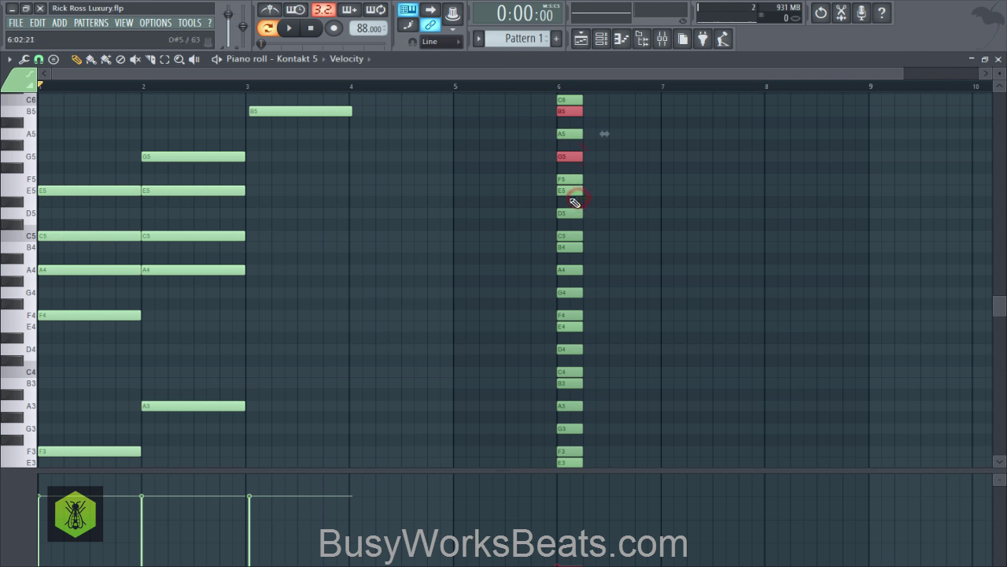
left_click(572, 191)
left_click(571, 235)
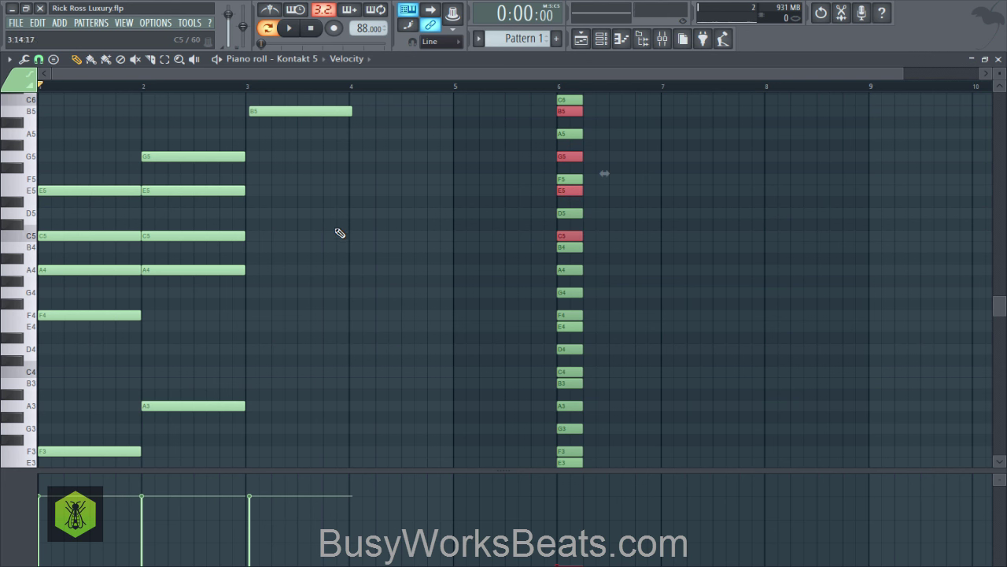
Add one-bar C5, E5 and G5 notes below the bar 3 B5 and align the whole chord with the bar's start
left_click_drag(256, 225, 247, 236)
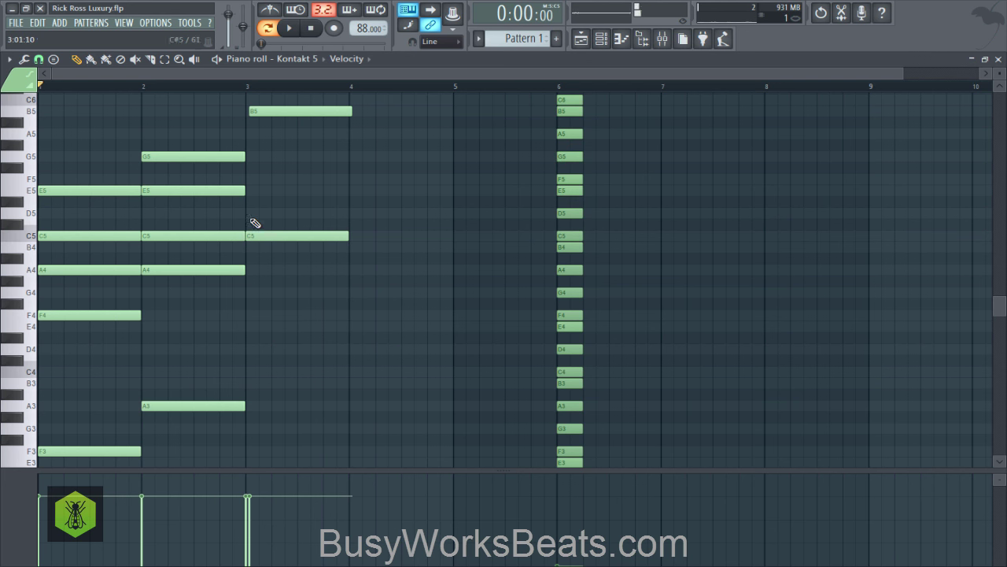
left_click(256, 191)
left_click(259, 156)
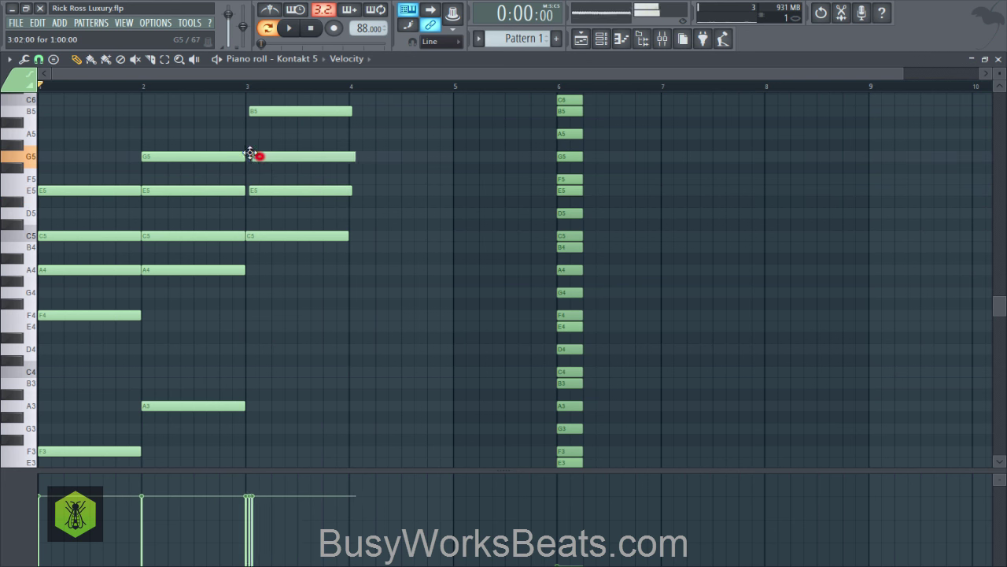
left_click(276, 190)
left_click(267, 110)
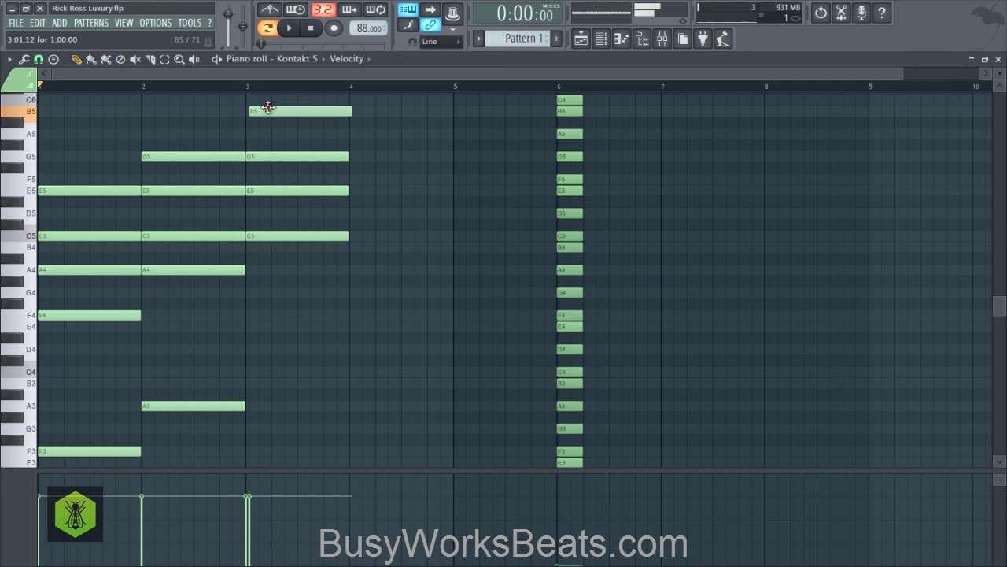
Add one-bar C4 and C3 bass notes at the start of bar 3
left_click(247, 372)
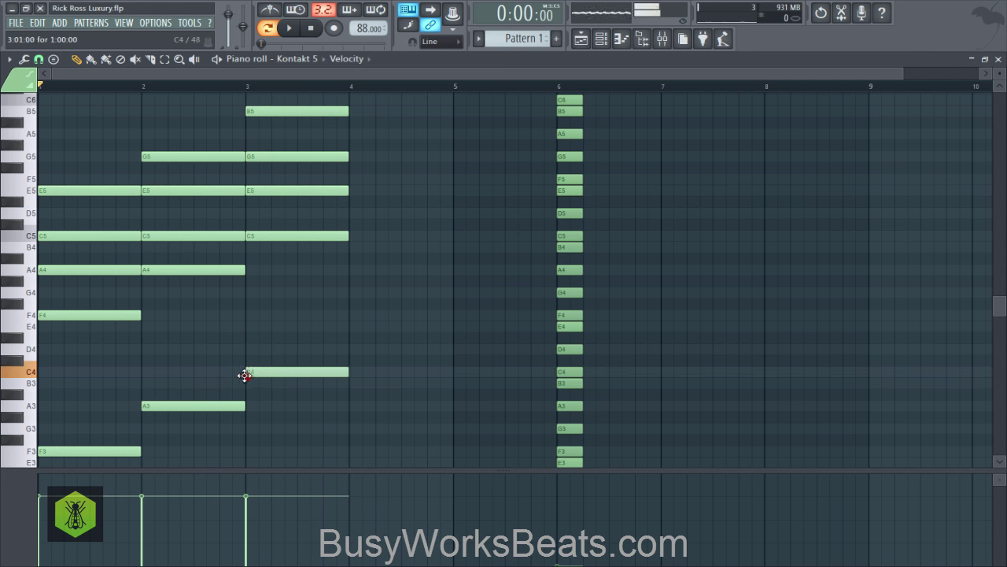
scroll(255, 388, "down", 2)
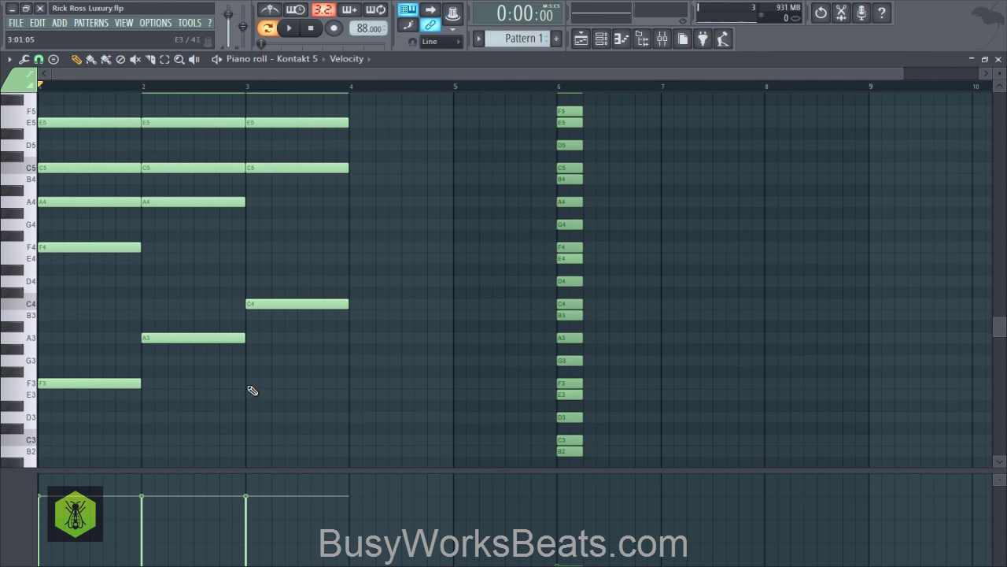
scroll(252, 394, "up", 2)
scroll(276, 354, "down", 2)
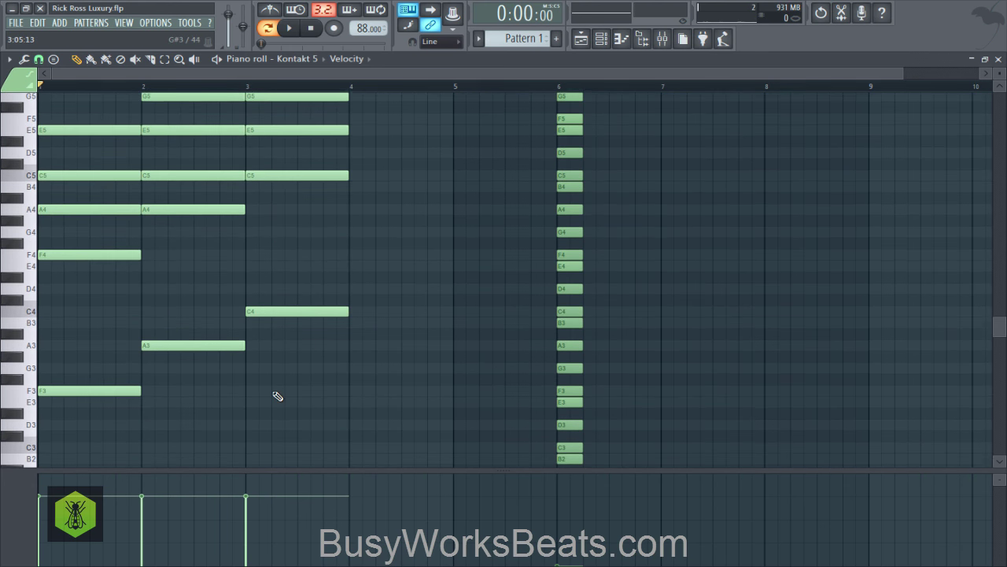
left_click(248, 440)
Play back the three-bar chord progression and save the project
key("space")
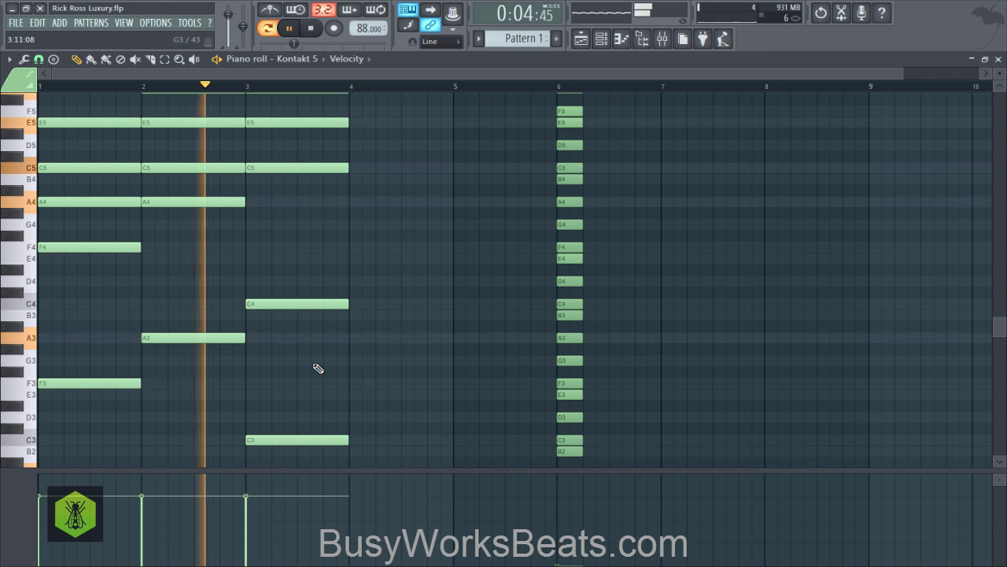
scroll(317, 364, "down", 2)
scroll(329, 370, "up", 1)
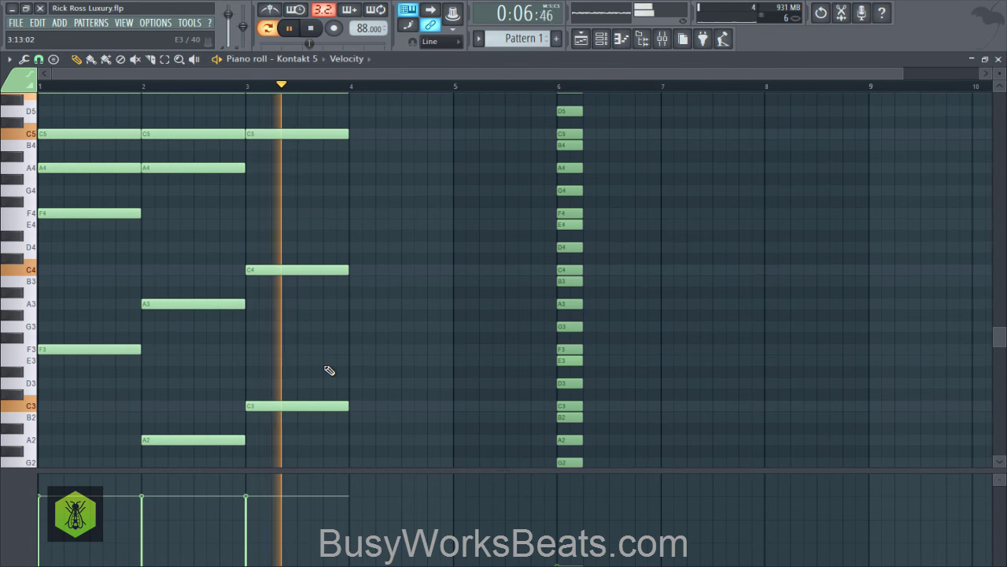
key("space")
scroll(345, 335, "up", 3)
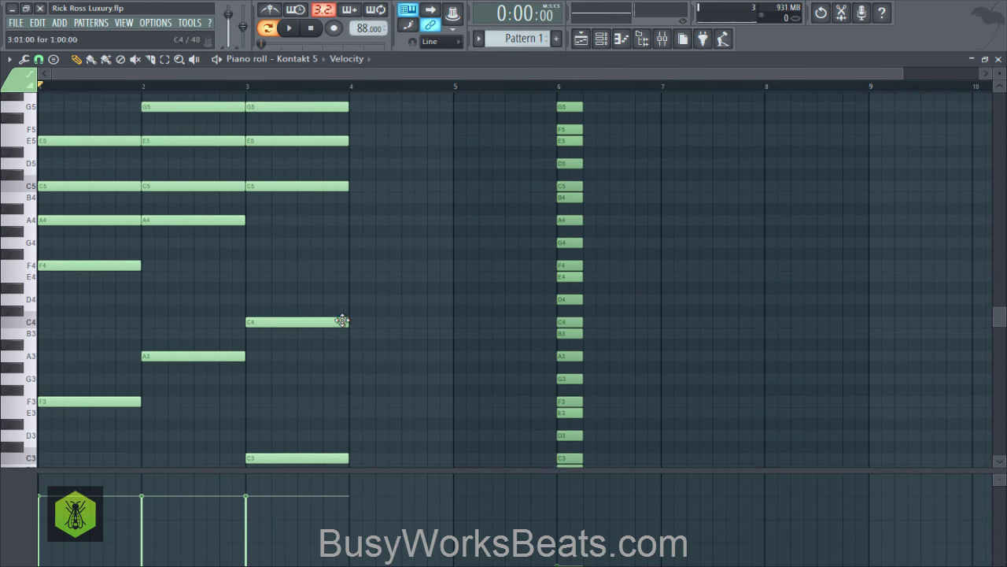
key("ctrl+s")
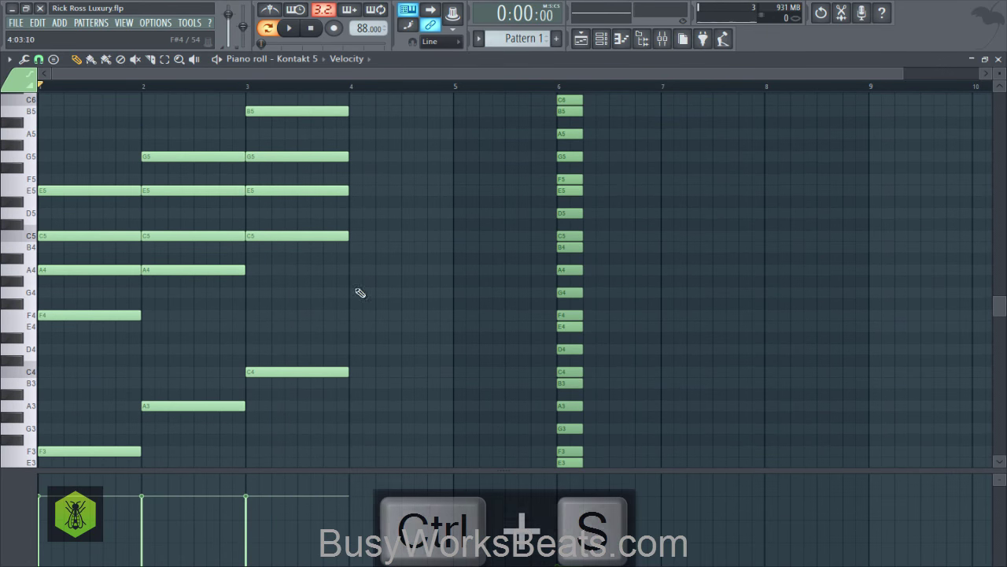
Audition E5, G5 and B5, and place a one-bar G5 note at the start of bar 4
left_click(29, 191)
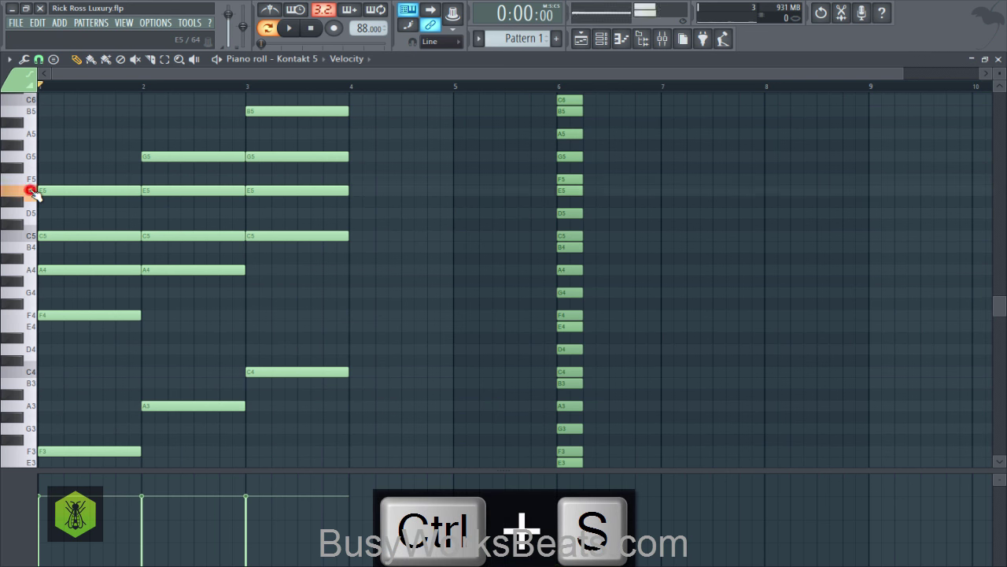
left_click(33, 158)
left_click(28, 112)
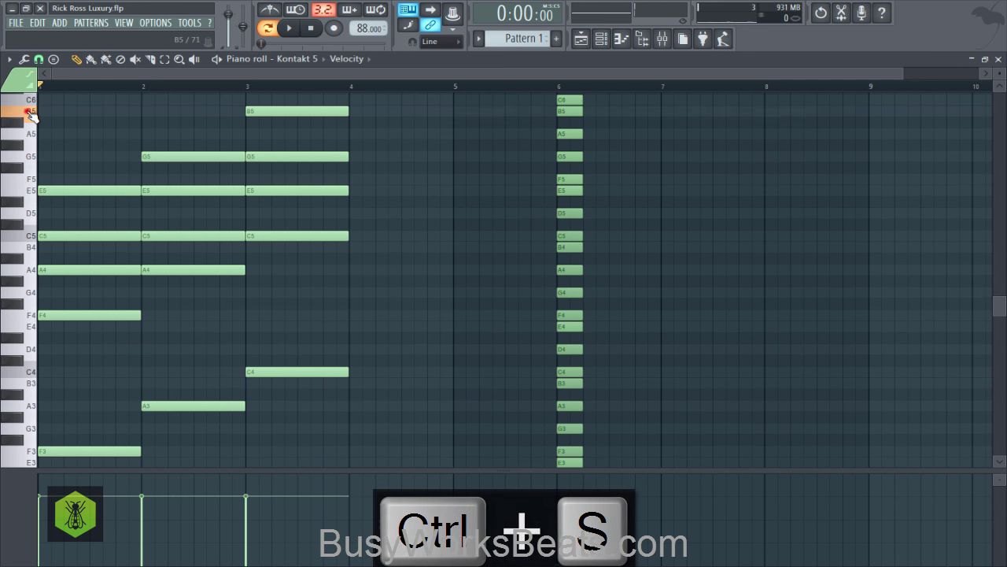
left_click(30, 190)
left_click(32, 157)
left_click(30, 112)
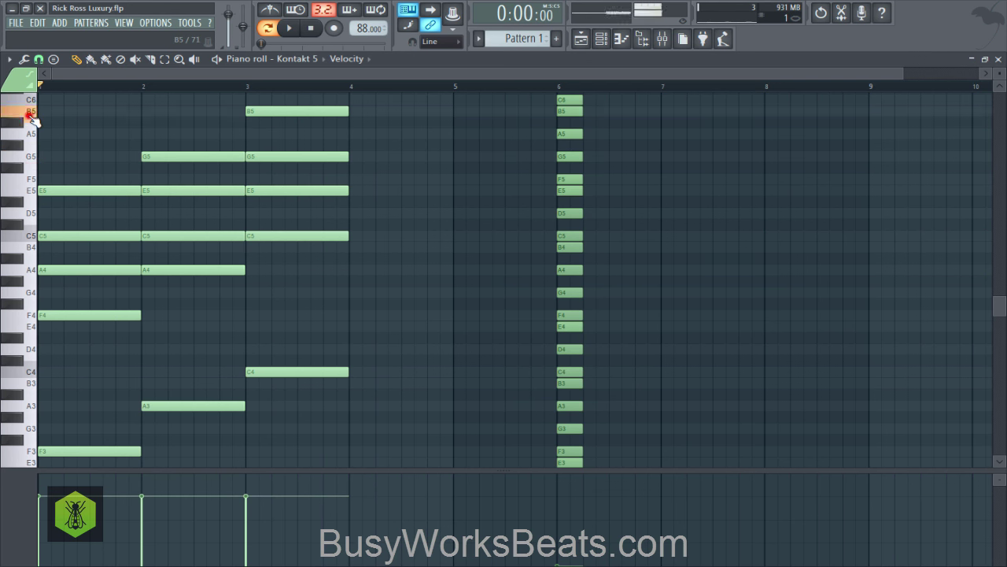
left_click(32, 158)
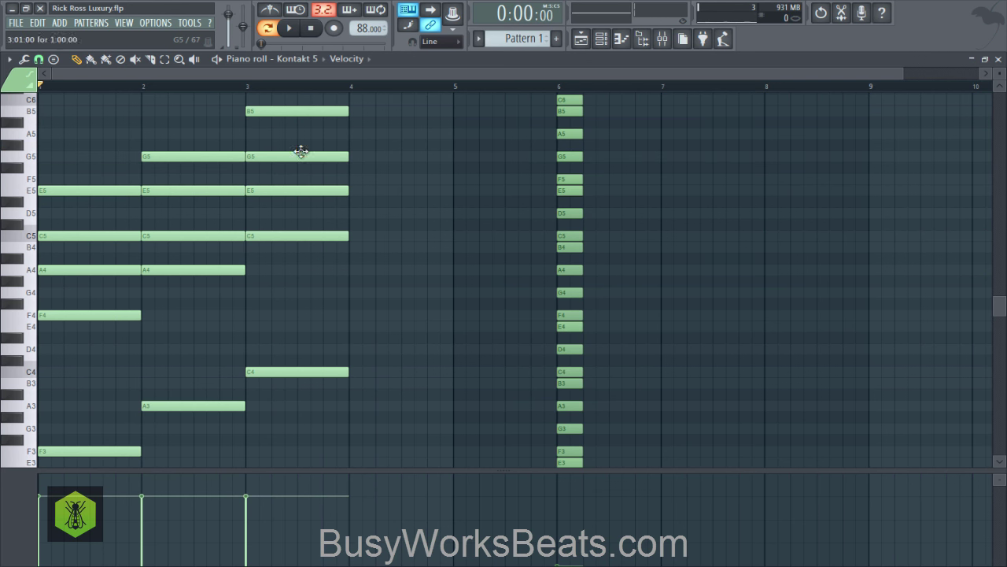
left_click(355, 157)
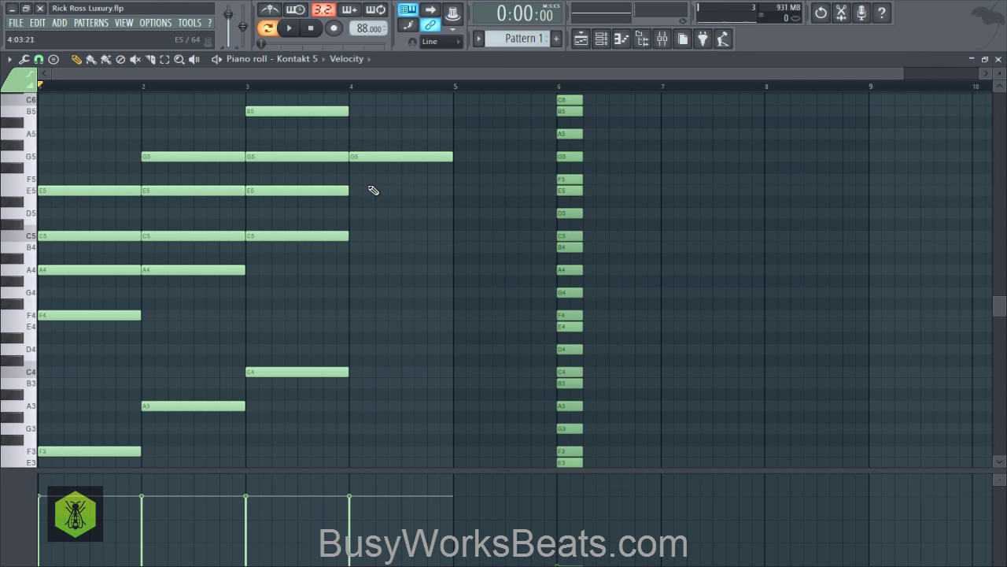
Add one-bar E5, C5 and A4 notes below the bar 4 G5, aligned with the bar's start
left_click(360, 190)
left_click(355, 235)
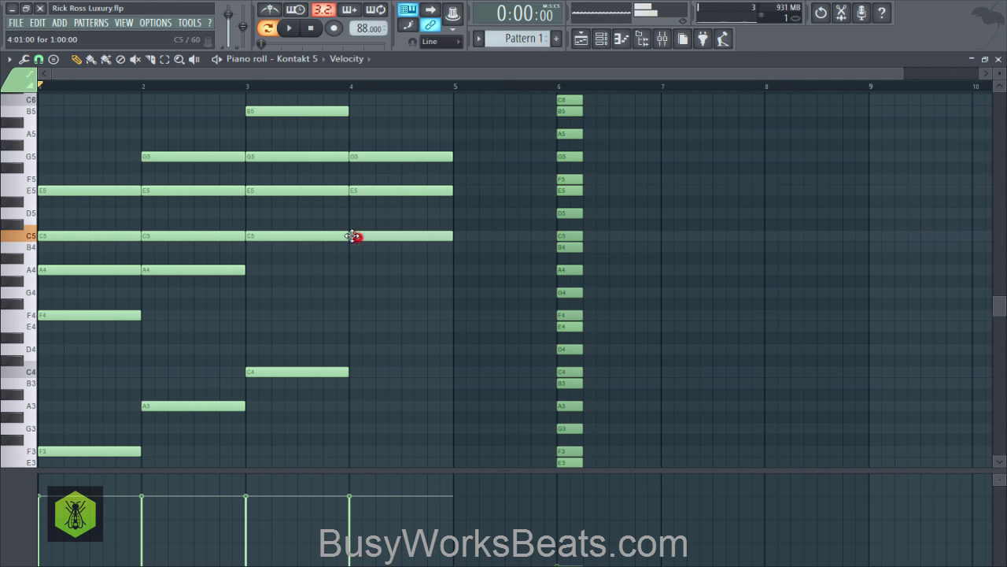
left_click(347, 270)
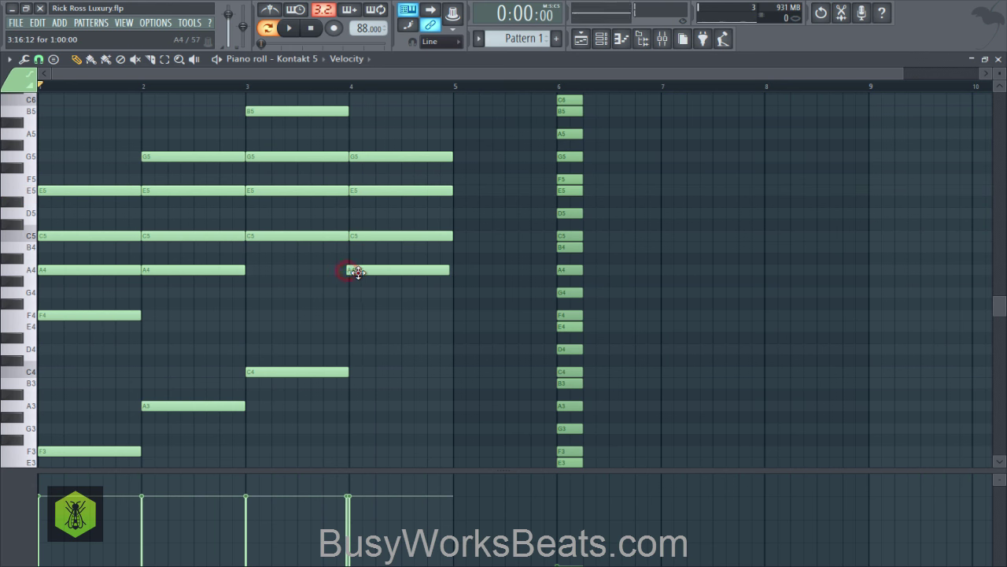
Add one-bar A3 and A2 bass notes at the start of bar 4
scroll(370, 284, "down", 2)
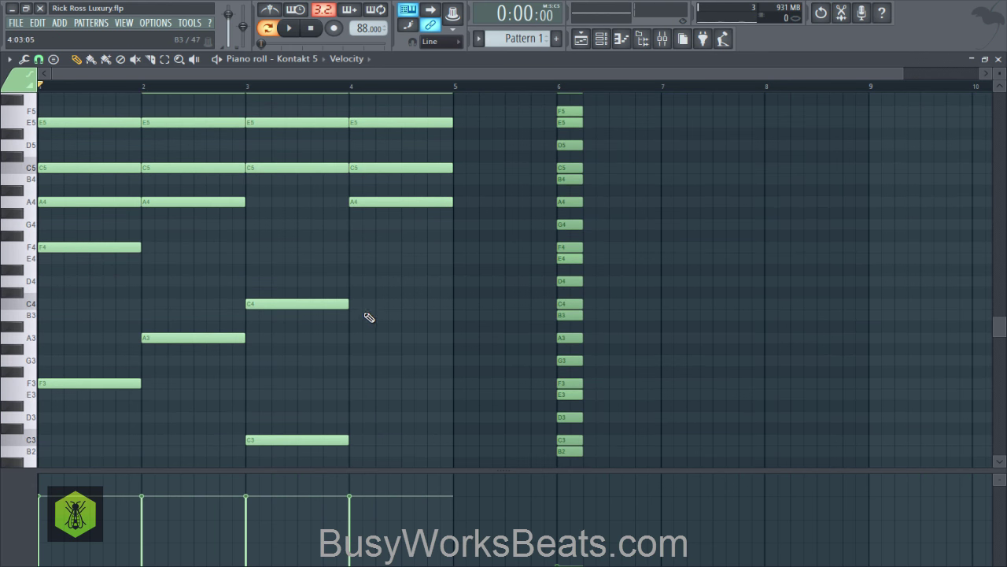
scroll(370, 317, "up", 1)
scroll(377, 326, "down", 1)
left_click(356, 340)
scroll(355, 343, "down", 2)
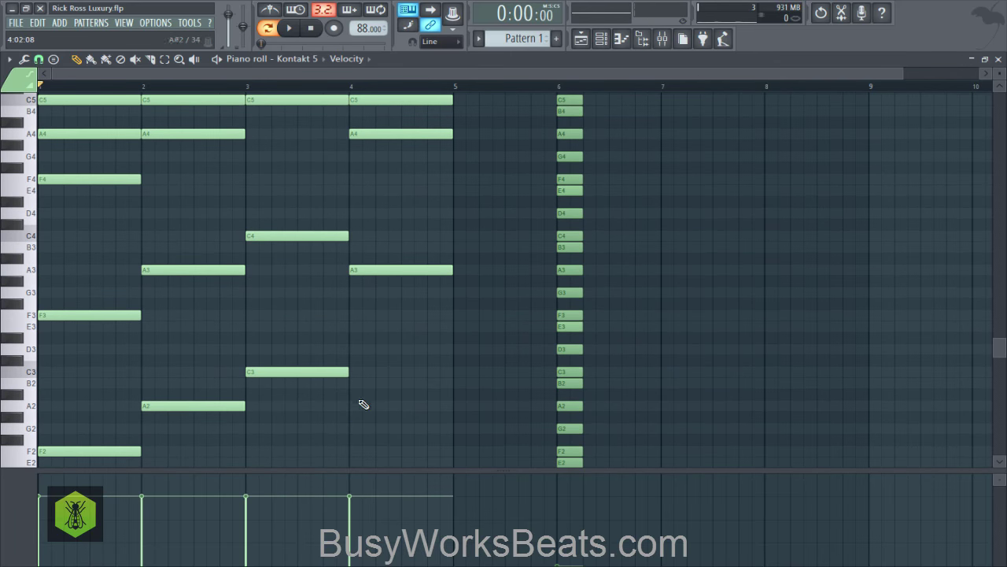
scroll(370, 397, "up", 4)
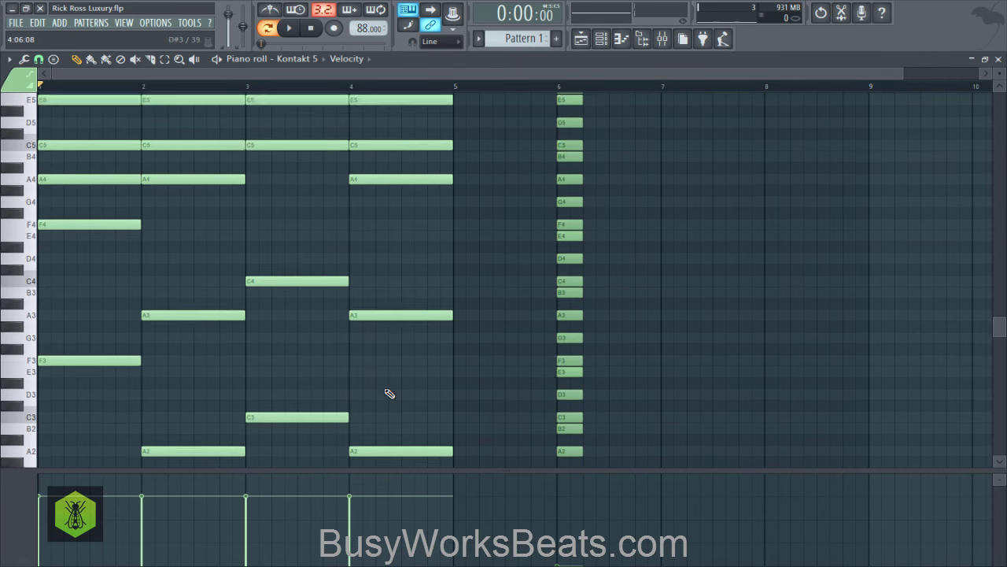
Highlight the top melody notes E5, G5, B5 and G5 across bars 1 to 4 and clear the selection
scroll(399, 382, "up", 1)
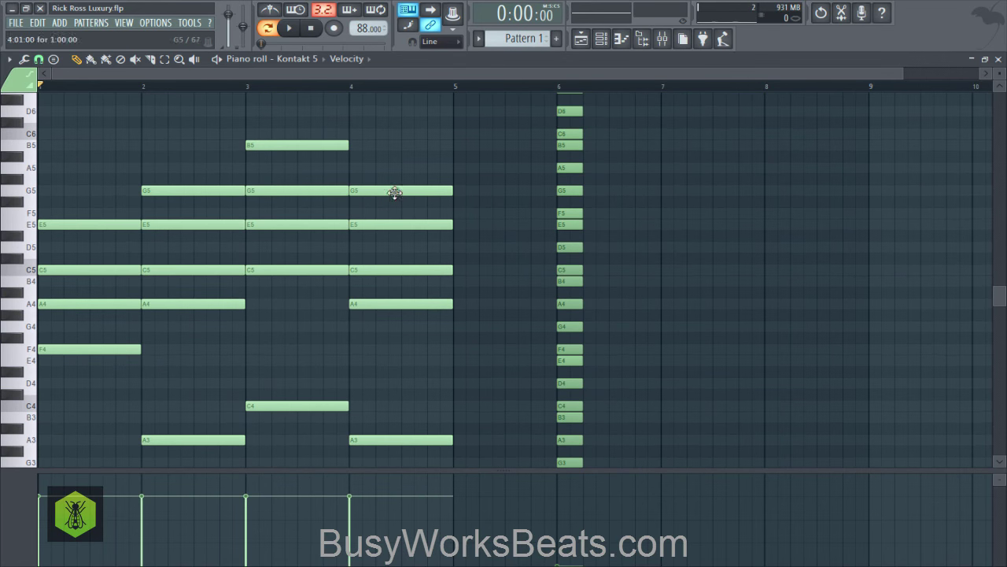
left_click(394, 190, "ctrl")
left_click(191, 189, "ctrl")
left_click(86, 223, "ctrl")
left_click(324, 143, "ctrl")
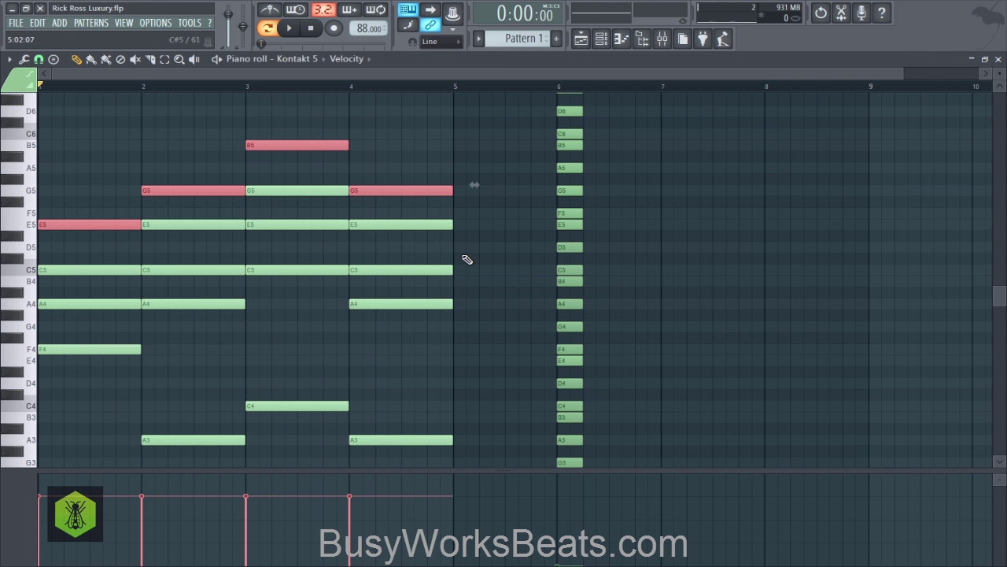
left_click(464, 257)
Move the bar 4 E5, C5 and A4 notes down to C5, A4 and F4, and select the G5 above them
left_click_drag(381, 221, 405, 315)
left_click_drag(380, 221, 410, 354)
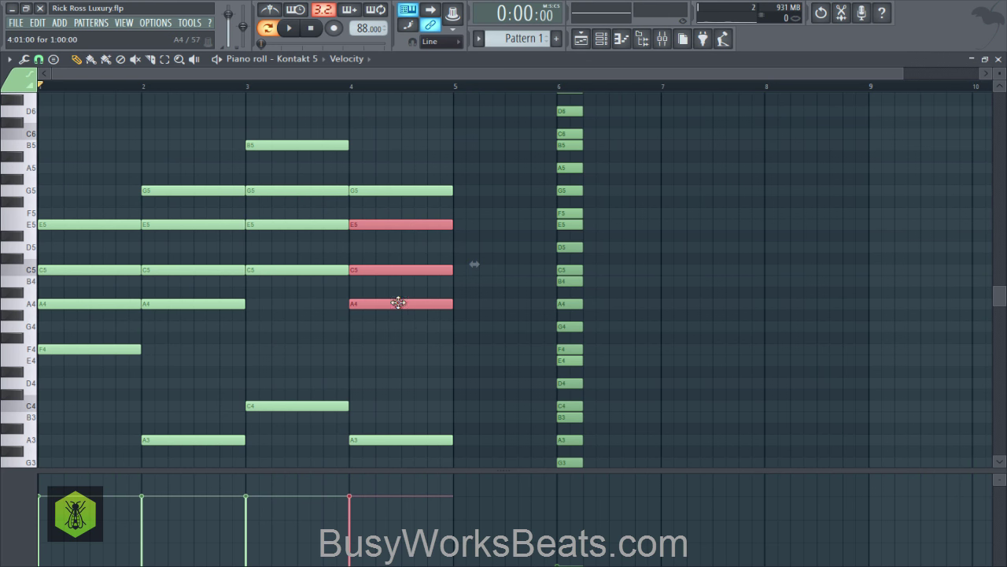
left_click_drag(395, 300, 396, 346)
left_click(383, 334)
left_click_drag(365, 316, 359, 303)
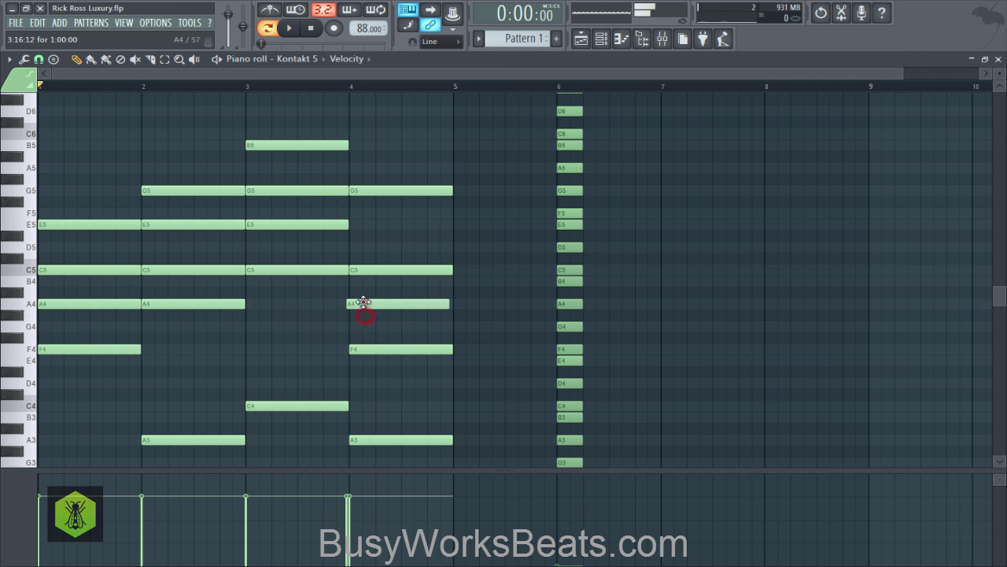
left_click(360, 190)
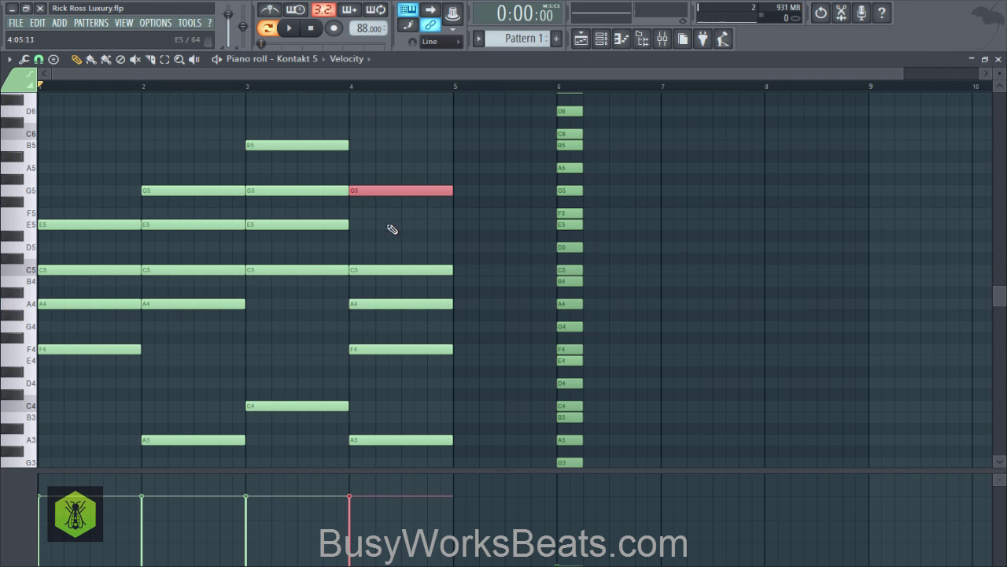
Delete the A3 and A2 bass notes from bar 4
left_click(387, 191)
scroll(426, 344, "down", 2)
right_click(402, 336)
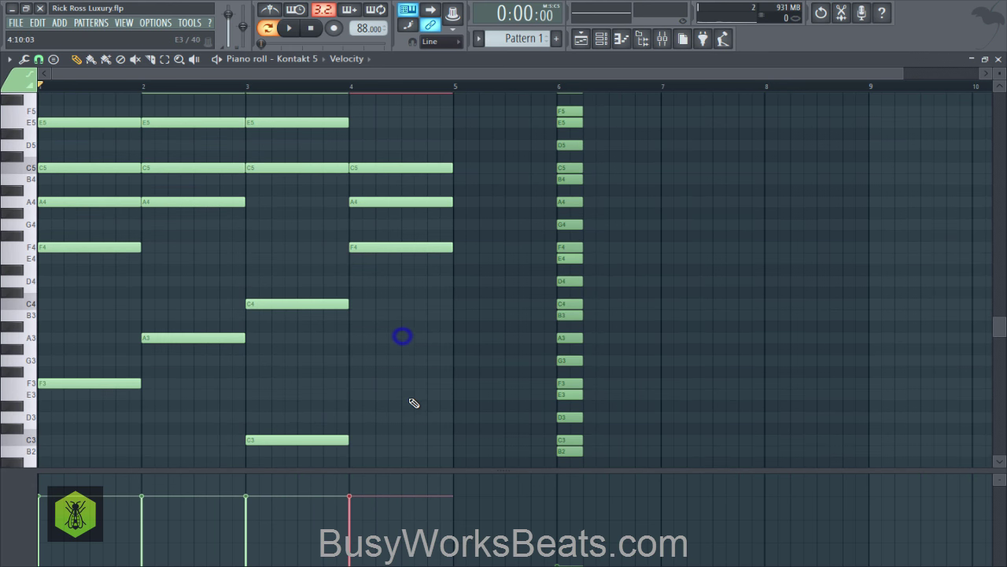
scroll(414, 403, "down", 3)
right_click(414, 324)
scroll(407, 392, "up", 4)
scroll(72, 189, "up", 2)
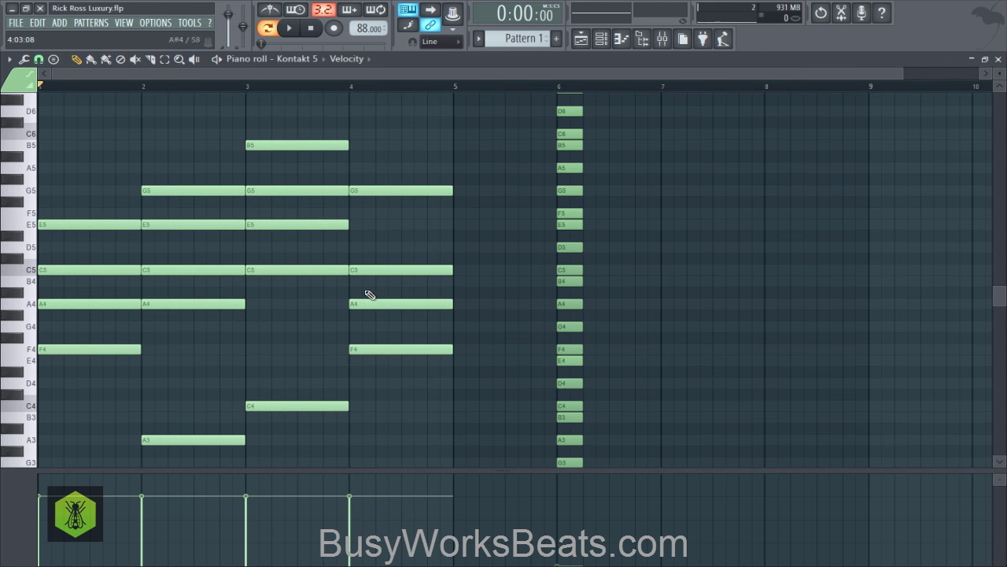
Select the bar 4 F4, A4 and C5 notes and save the project
left_click_drag(445, 354, 433, 270)
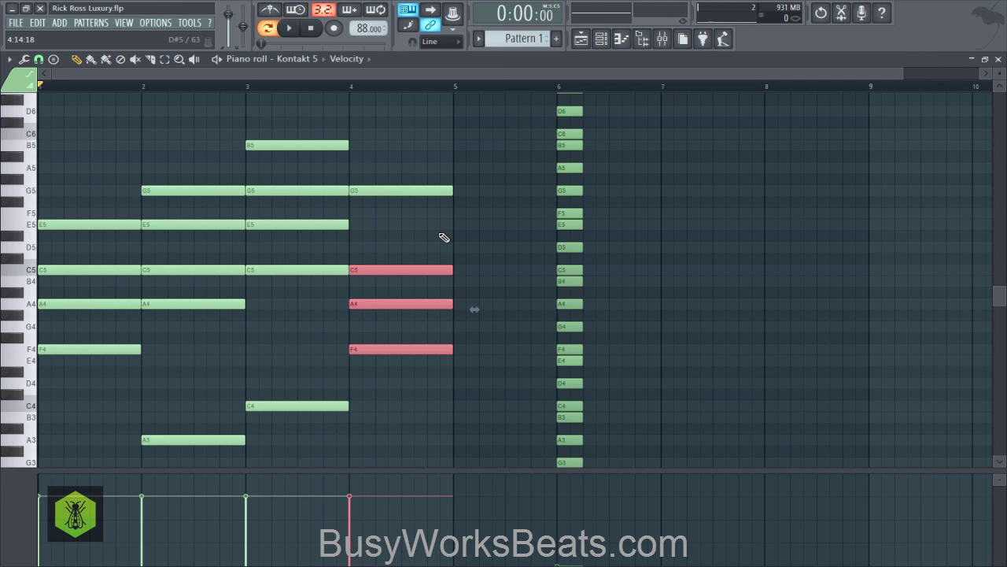
key("ctrl+s")
left_click(489, 237, "ctrl")
left_click_drag(432, 372, 407, 268)
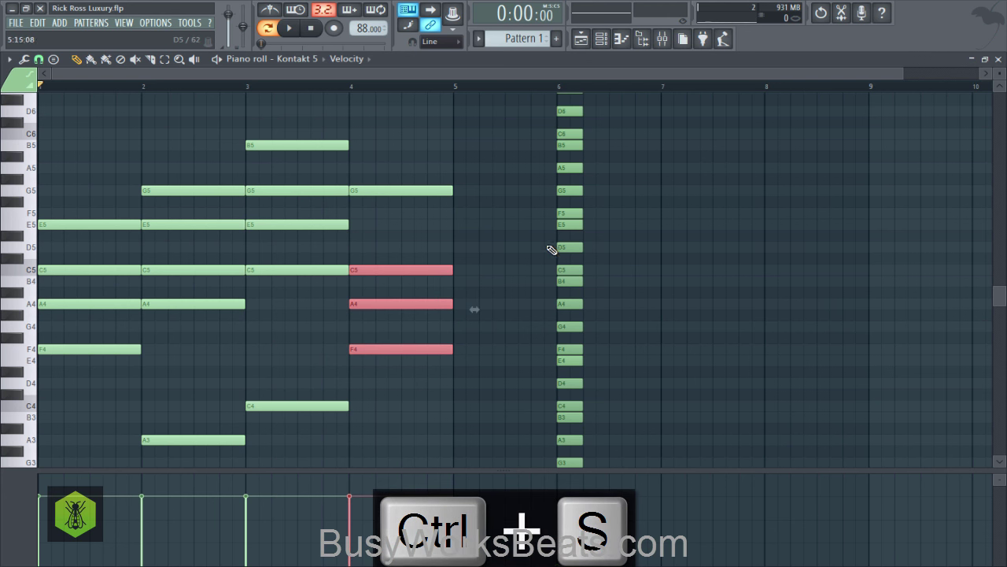
Add F4, A4, C5, E5 and G5 in the bar 6 scale column to the selection
left_click(562, 225, "ctrl")
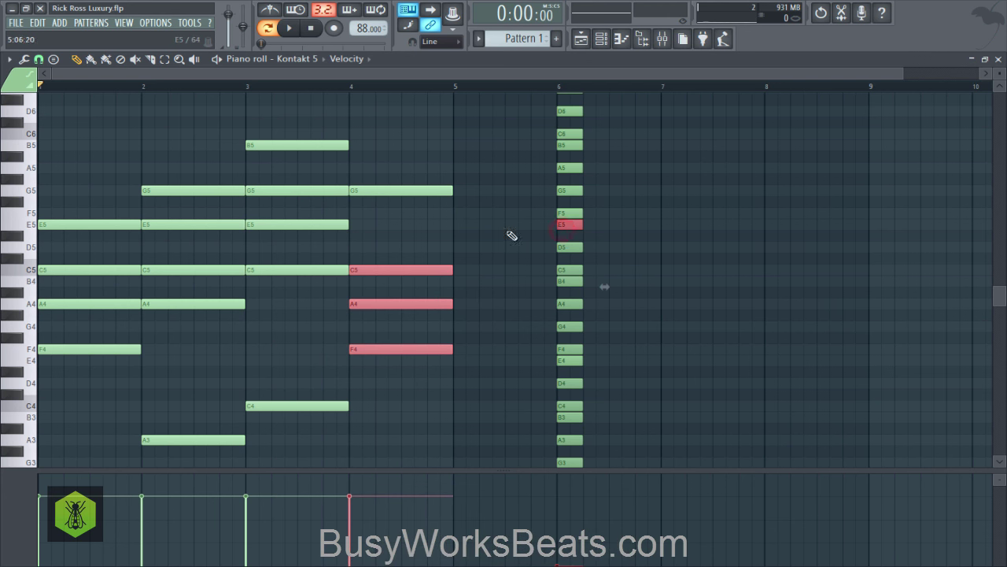
left_click(569, 190, "ctrl")
left_click(568, 270, "ctrl")
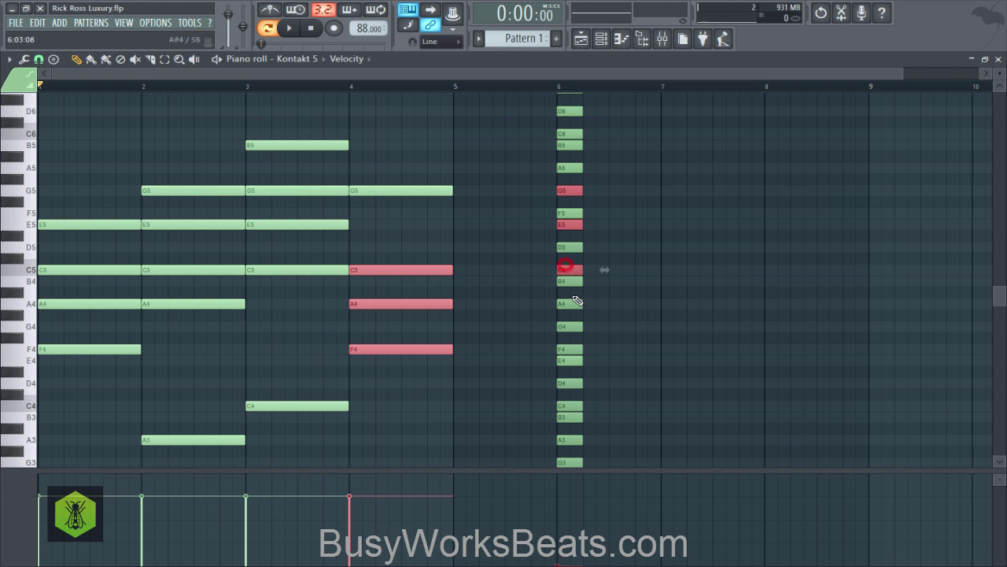
left_click(568, 303, "ctrl")
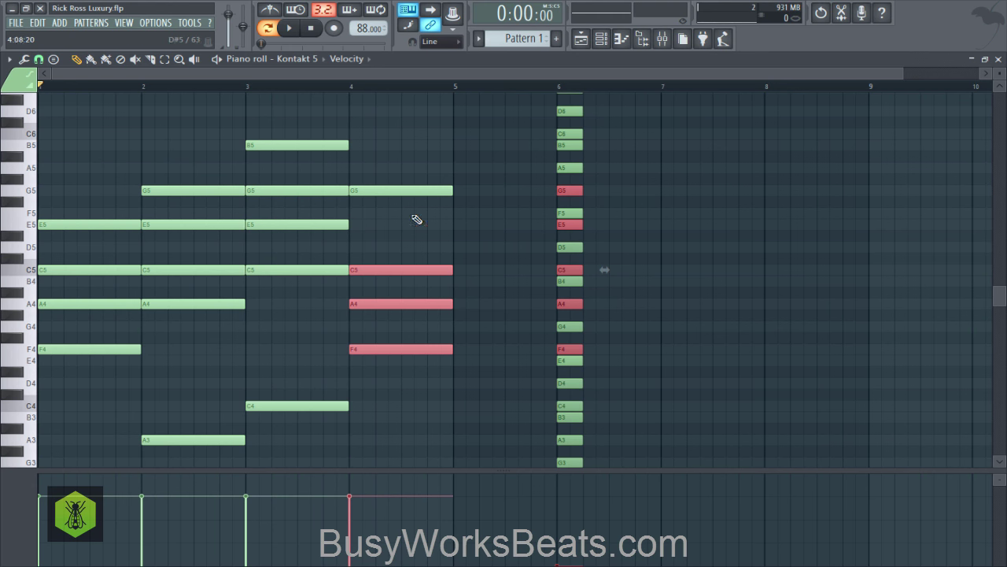
Clear the selection and add one-bar F3 and F2 bass notes at the start of bar 4
scroll(441, 252, "down", 5)
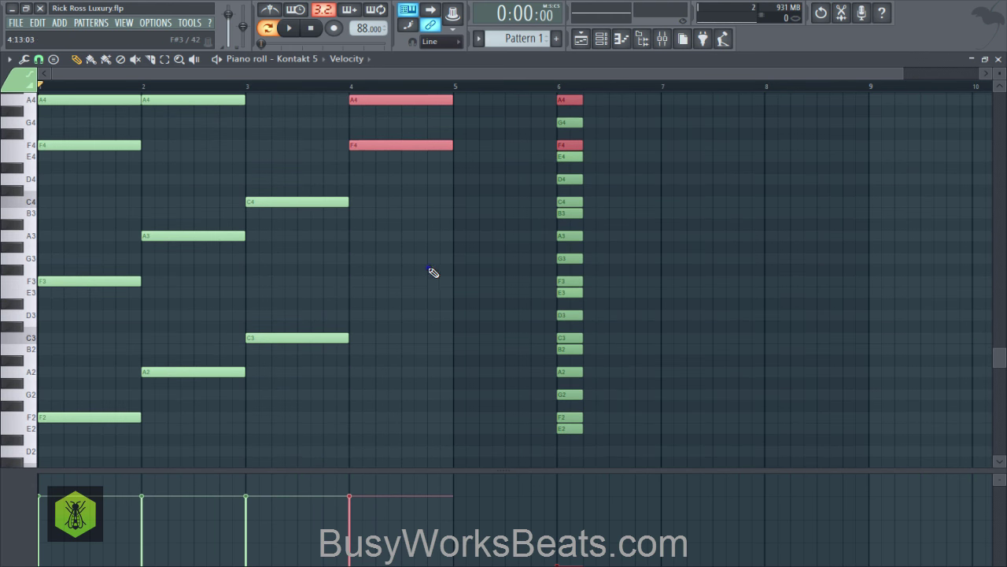
right_click(427, 267)
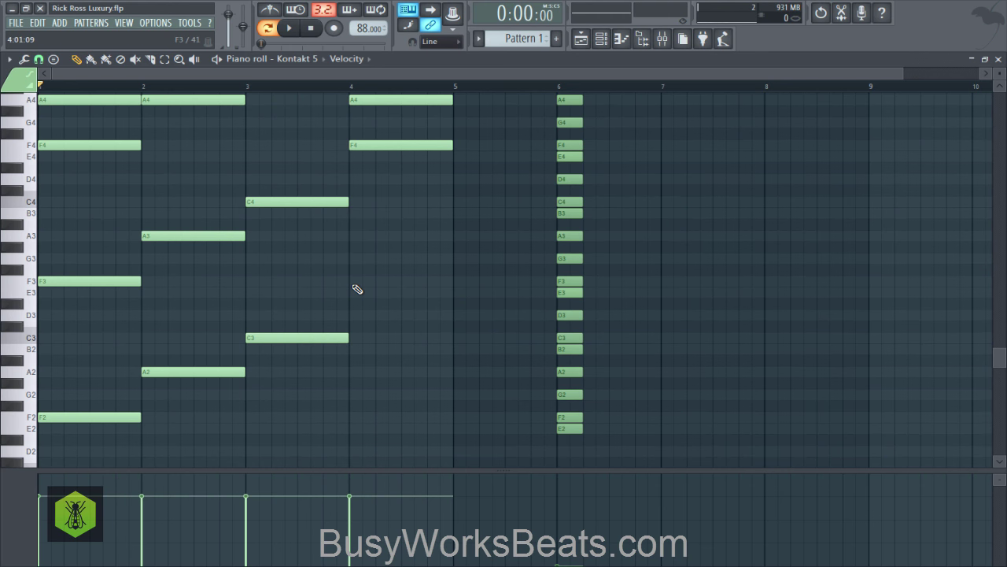
left_click(354, 282)
left_click(381, 280)
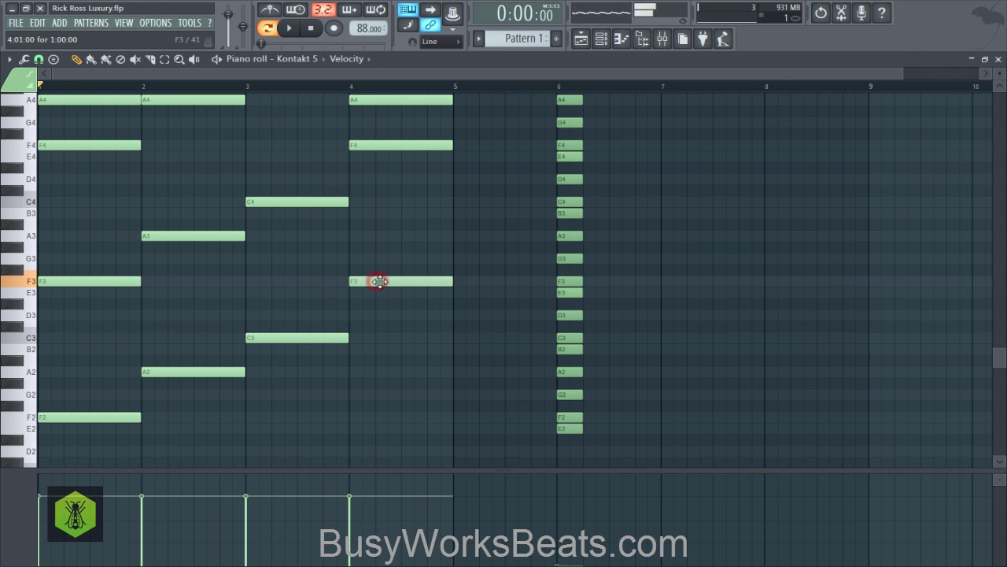
scroll(378, 283, "down", 3)
left_click(352, 349)
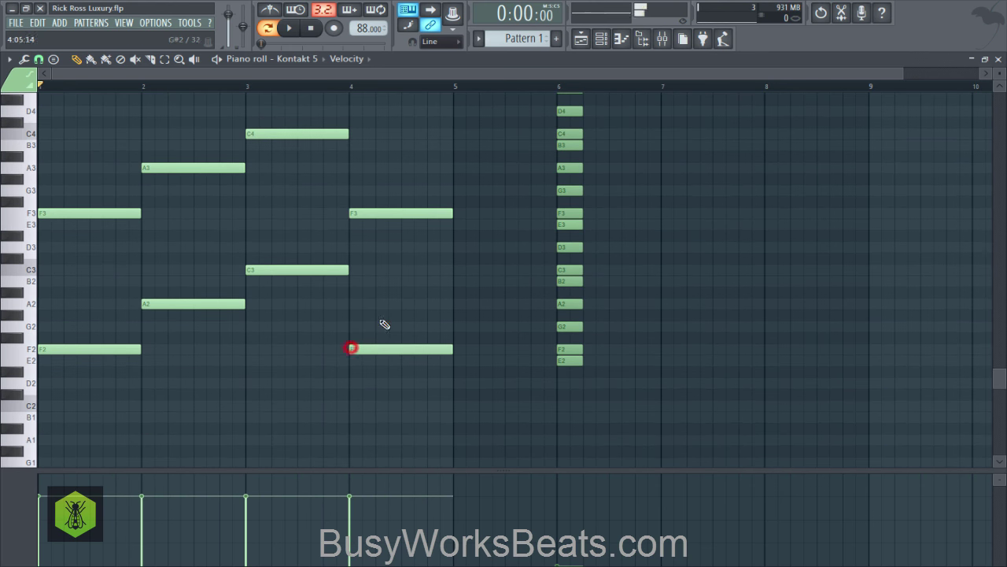
scroll(421, 314, "up", 4)
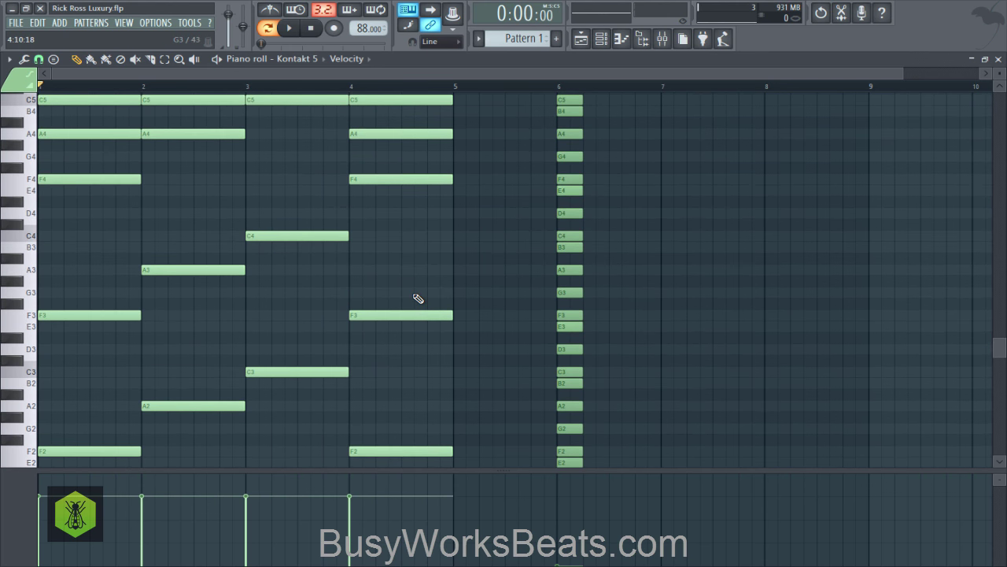
Play the four-bar progression, stop it in bar 4, and save the project
key("space")
scroll(417, 298, "up", 4)
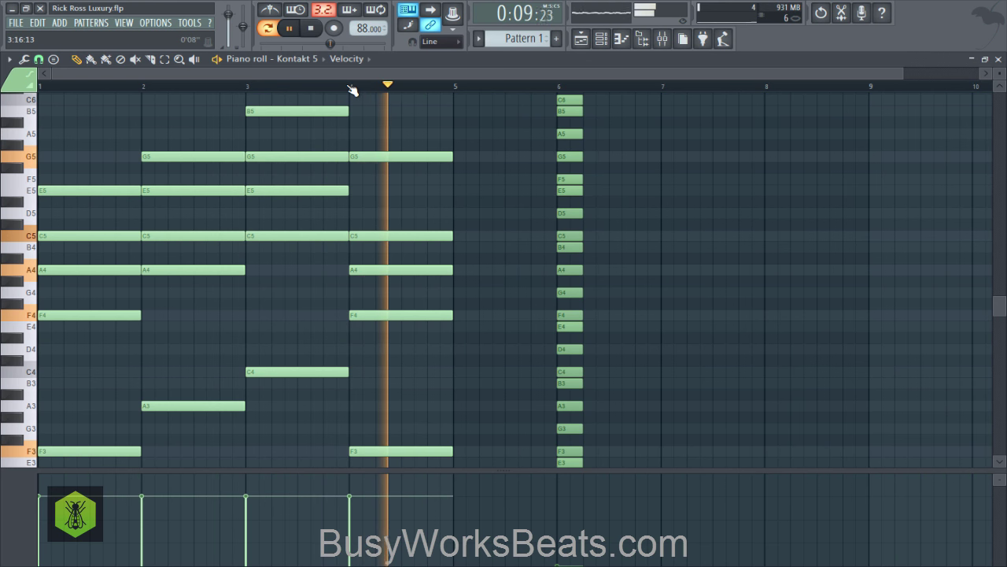
key("space")
key("ctrl+s")
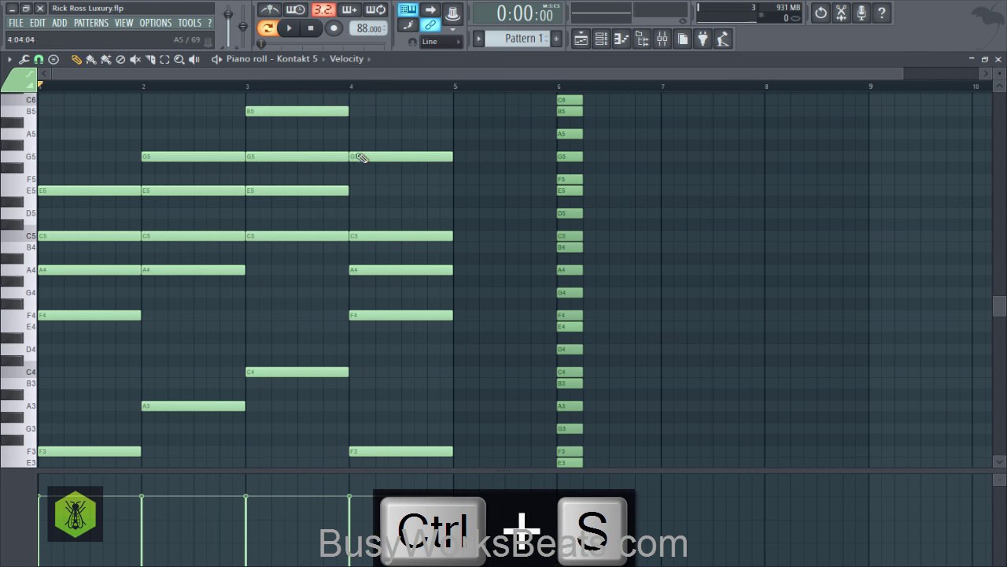
Highlight the bar 2 chord from A4 to G5, the bar 4 chord from F4 to G5, and finally only bar 4's C5, A4 and F4
left_click_drag(176, 144, 182, 270)
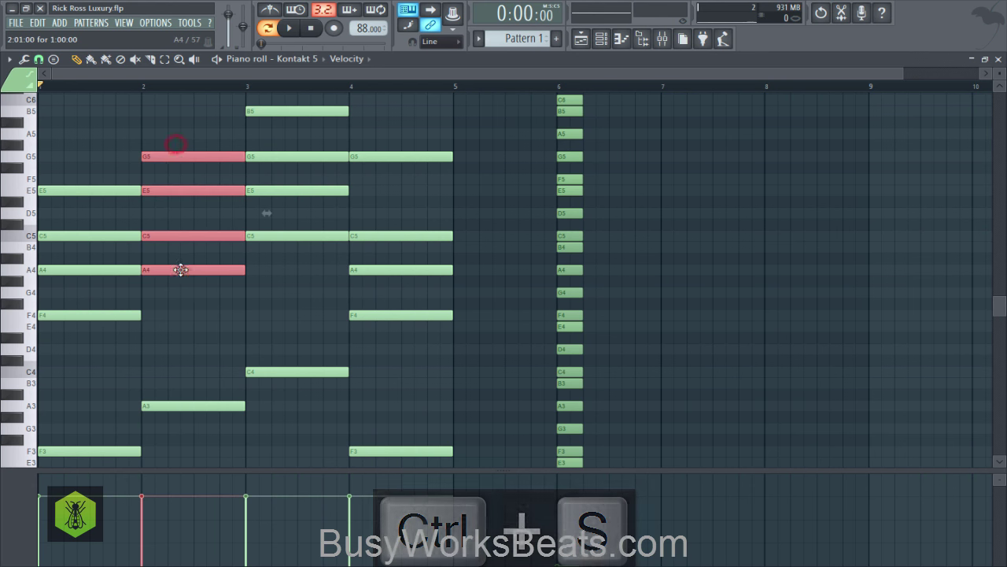
right_click(187, 288)
left_click_drag(380, 156, 403, 336)
key("ctrl+s")
scroll(382, 88, "down", 2)
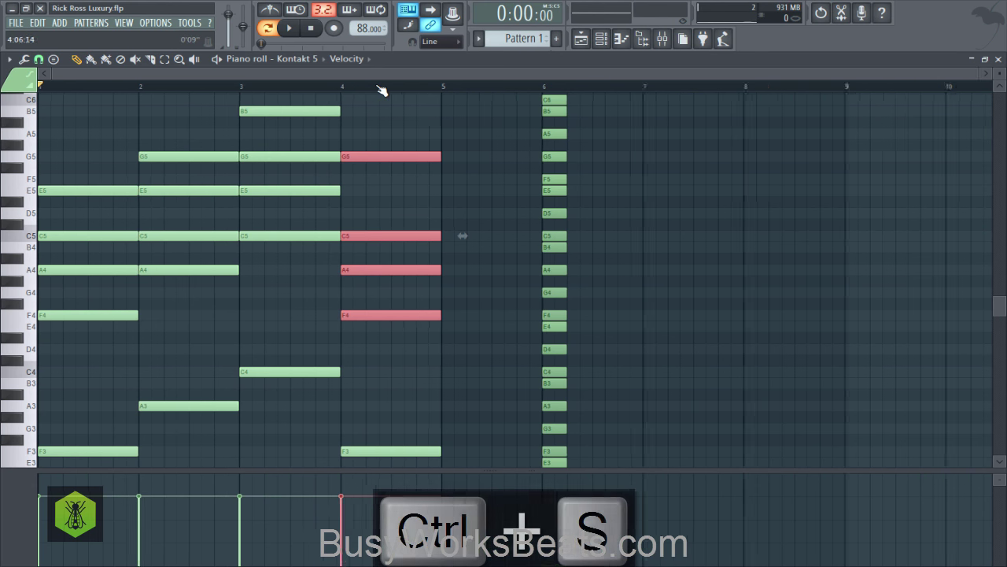
left_click_drag(367, 235, 376, 318)
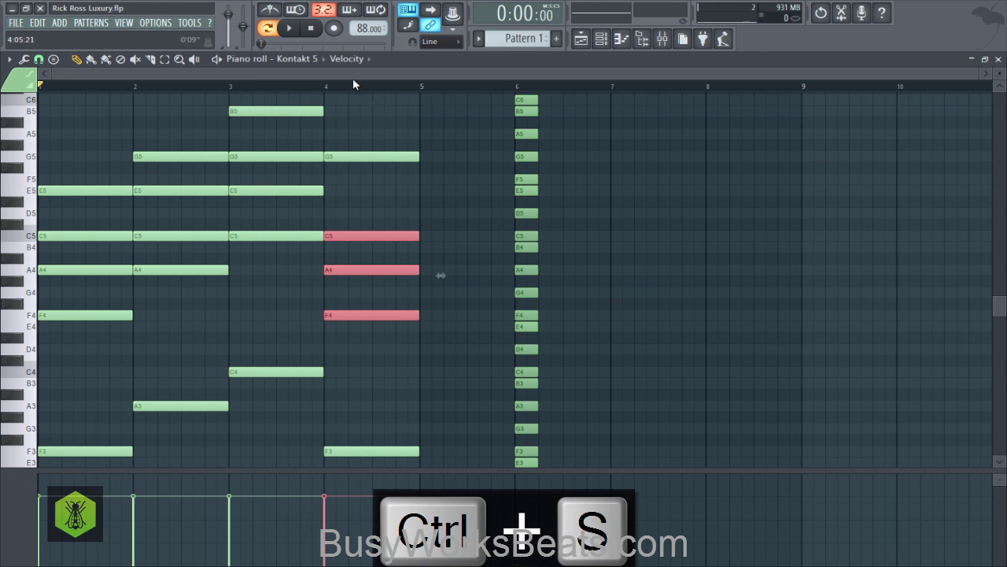
Save the project and listen to the progression up to the bar 4 chord
scroll(354, 81, "right", 3)
scroll(358, 86, "left", 3)
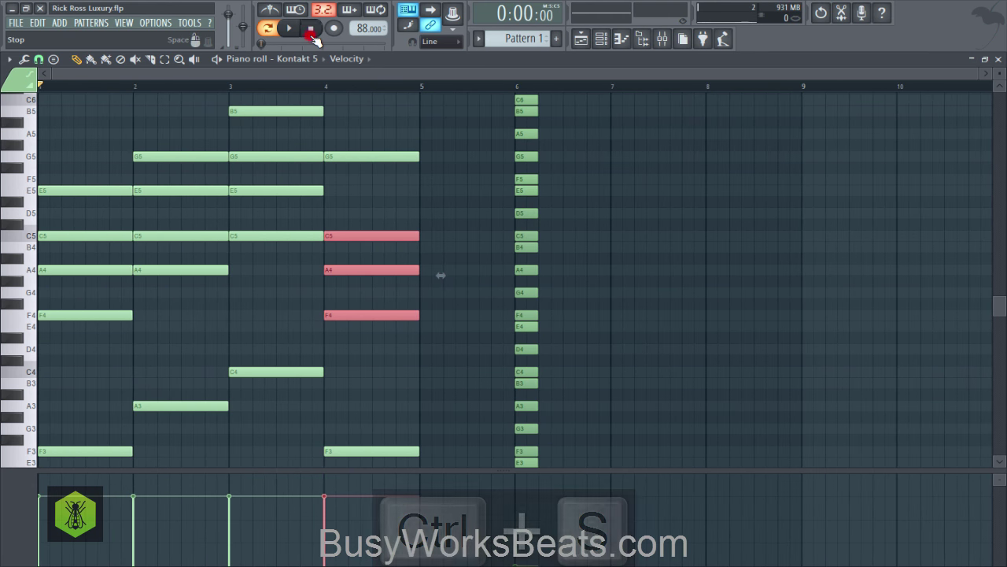
key("ctrl+s")
key("space")
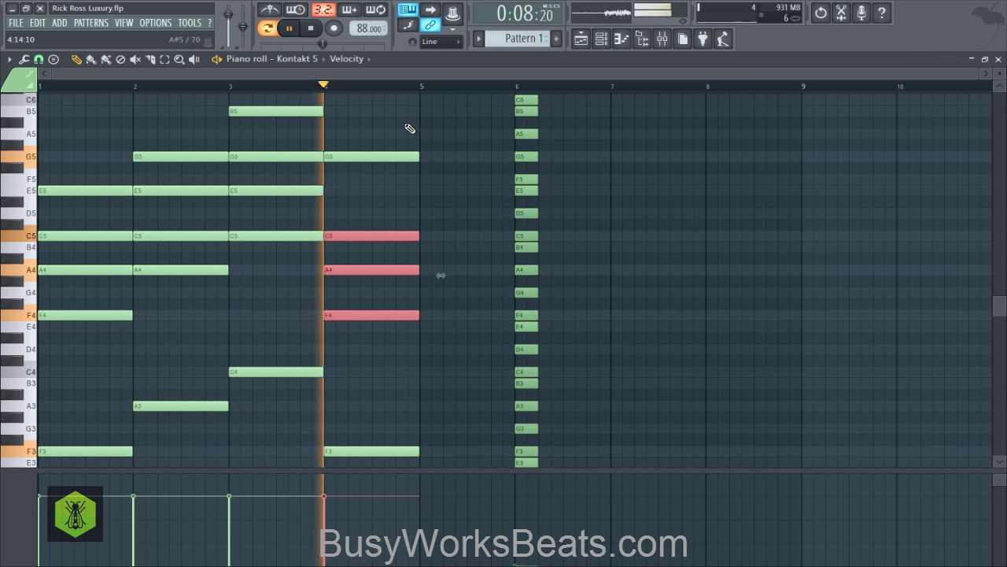
key("space")
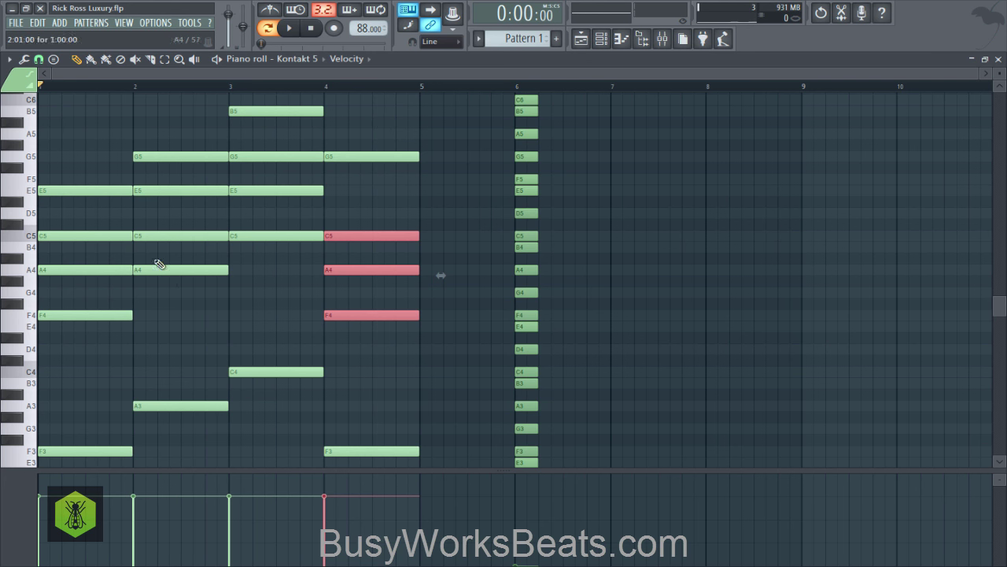
Highlight E5, C5 and A4 in bar 2 and C5, A4 and F4 in bar 4, and close the piano roll
left_click_drag(176, 191, 190, 305)
left_click_drag(351, 237, 359, 321)
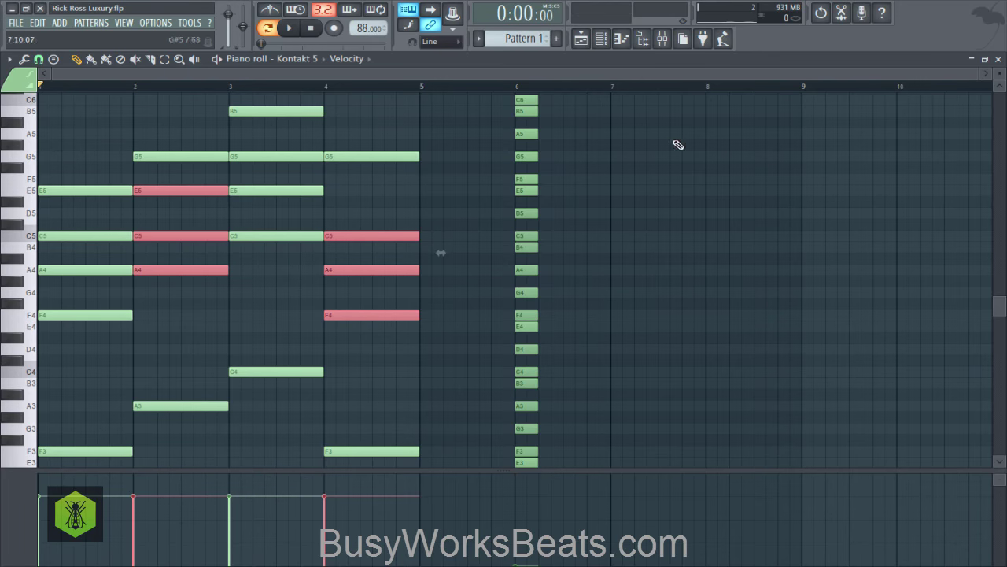
left_click(1000, 60)
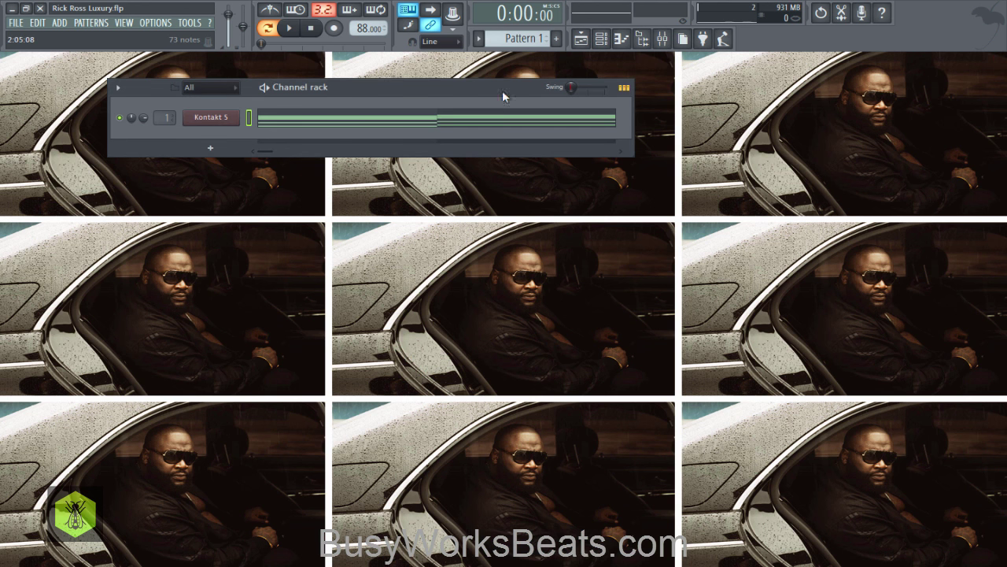
Open the playlist and place the Pattern 1 clip on Track 1, aligned with the start of bar 1
left_click(581, 38)
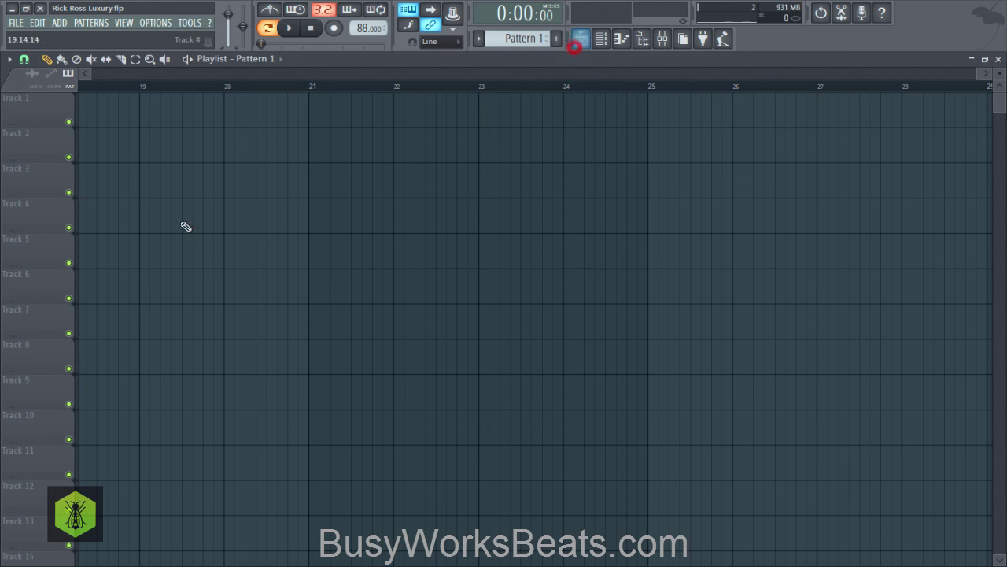
right_click(68, 75)
left_click(77, 96)
left_click(82, 102)
left_click_drag(129, 115, 3, 102)
left_click_drag(158, 111, 428, 131)
left_click_drag(373, 114, 532, 114)
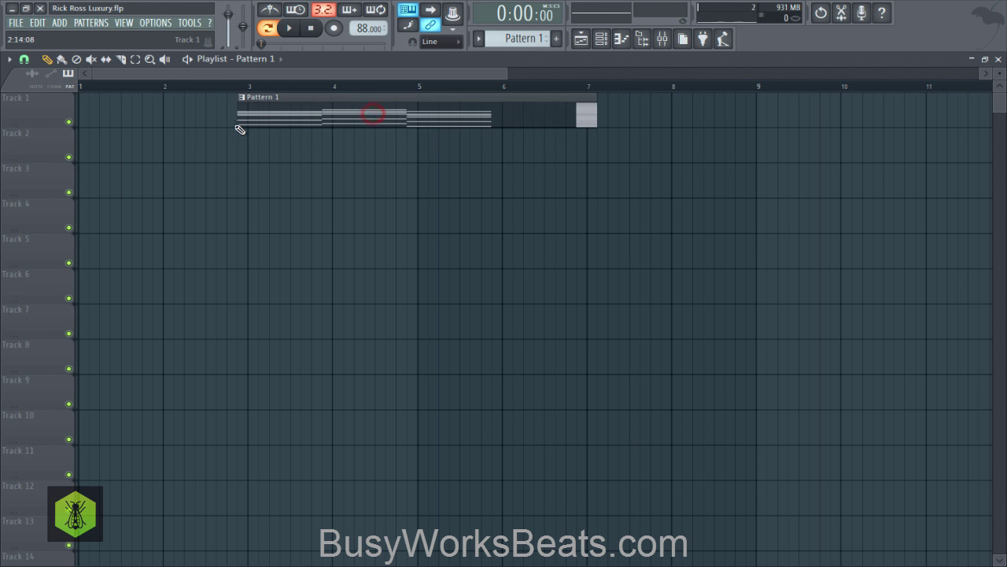
left_click_drag(237, 124, 116, 115)
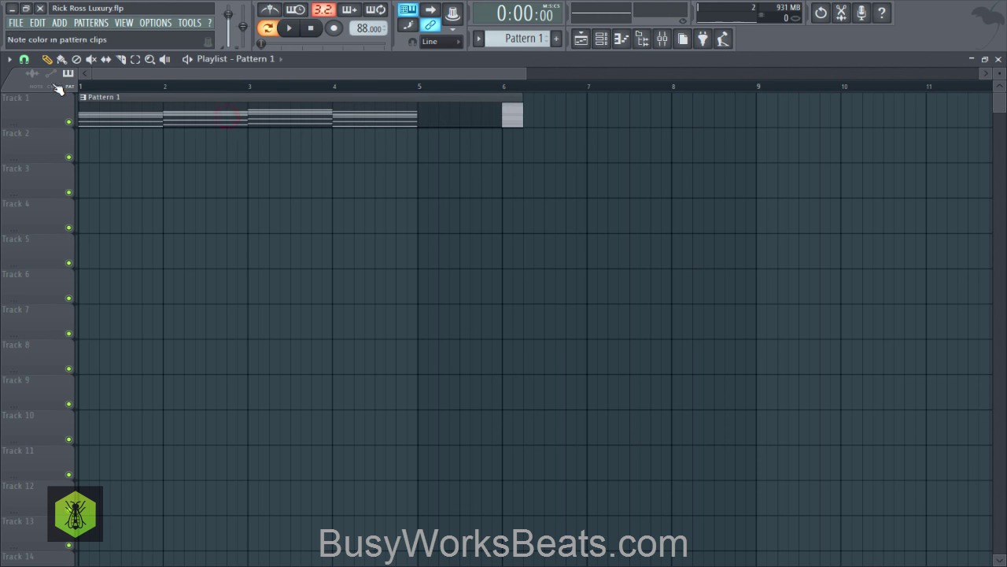
Change the playlist snap setting and trim the Pattern 1 clip to end exactly at the start of bar 5
left_click(24, 59)
left_click(35, 253)
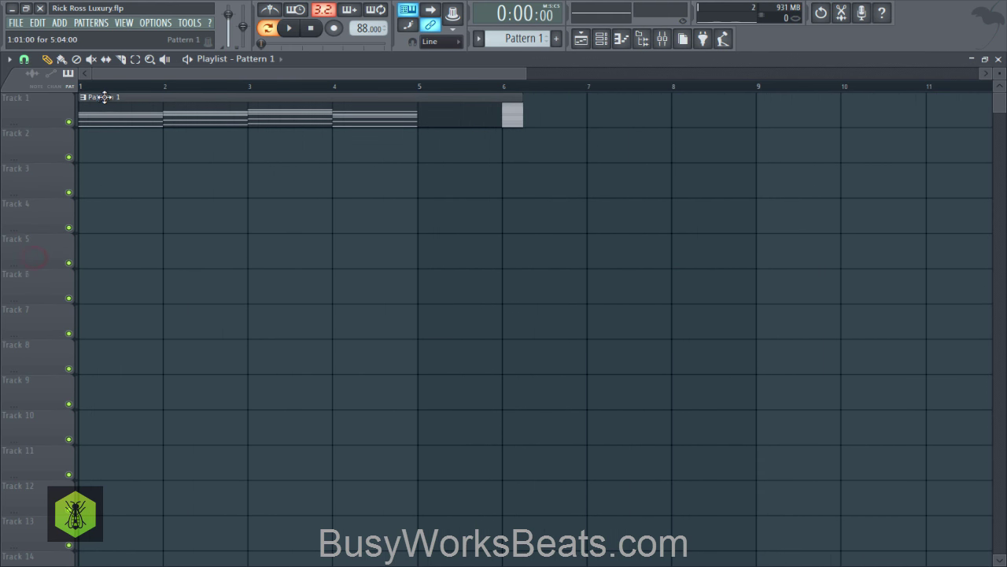
scroll(103, 95, "down", 2)
scroll(333, 196, "up", 2)
left_click_drag(519, 111, 412, 102)
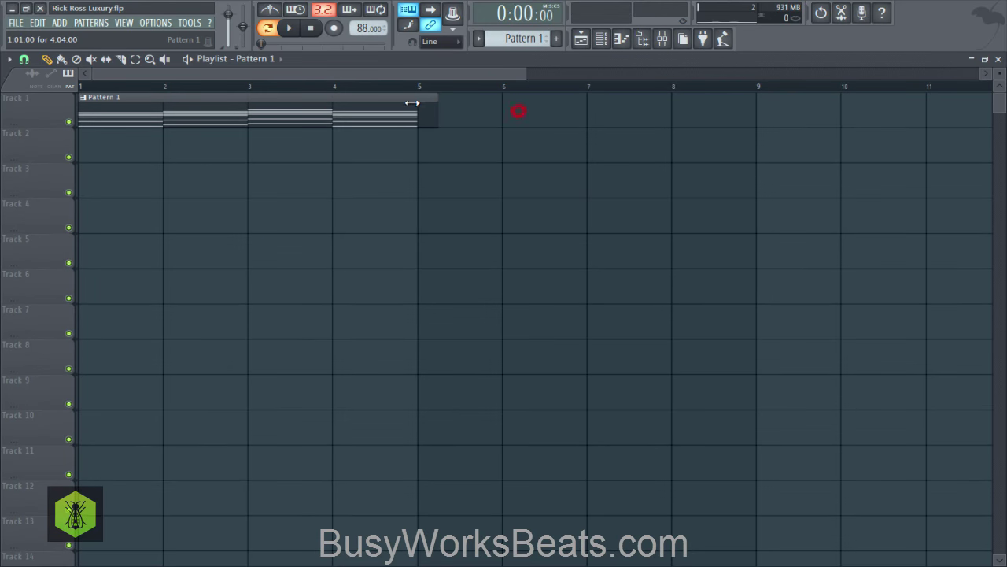
left_click(120, 60)
left_click_drag(414, 103, 423, 139)
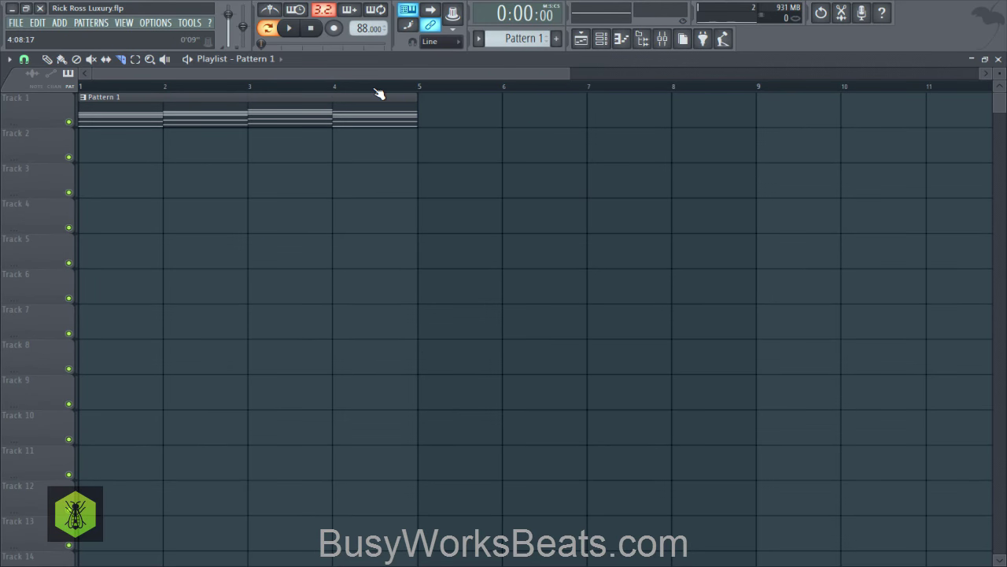
Switch playback to song mode and play the arrangement from the start
scroll(375, 89, "down", 3)
key("space")
key("space")
key("space")
key("space")
left_click(269, 30)
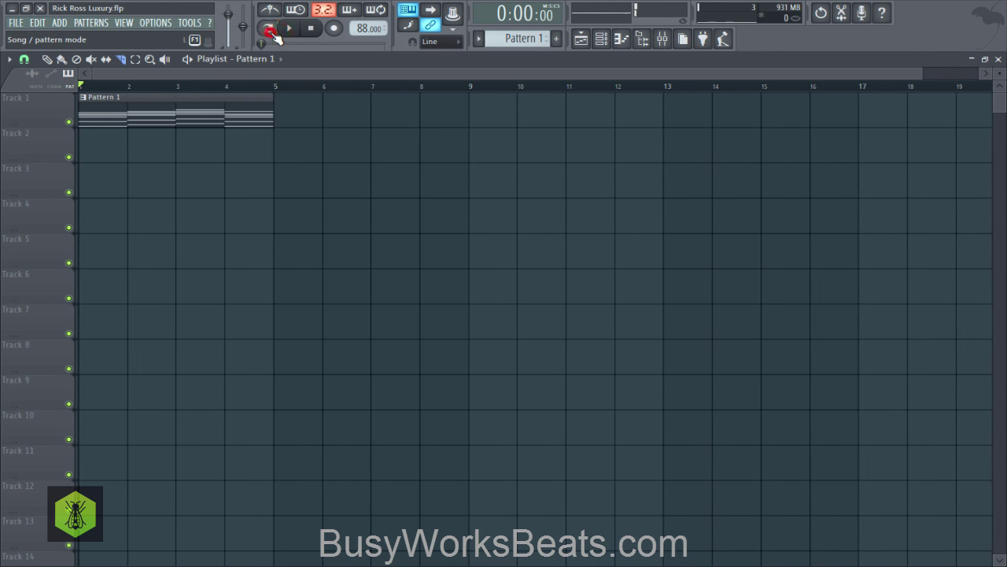
key("space")
Open the Kontakt 5 instrument, stop playback, and show the Alicias Keys settings
left_click(601, 39)
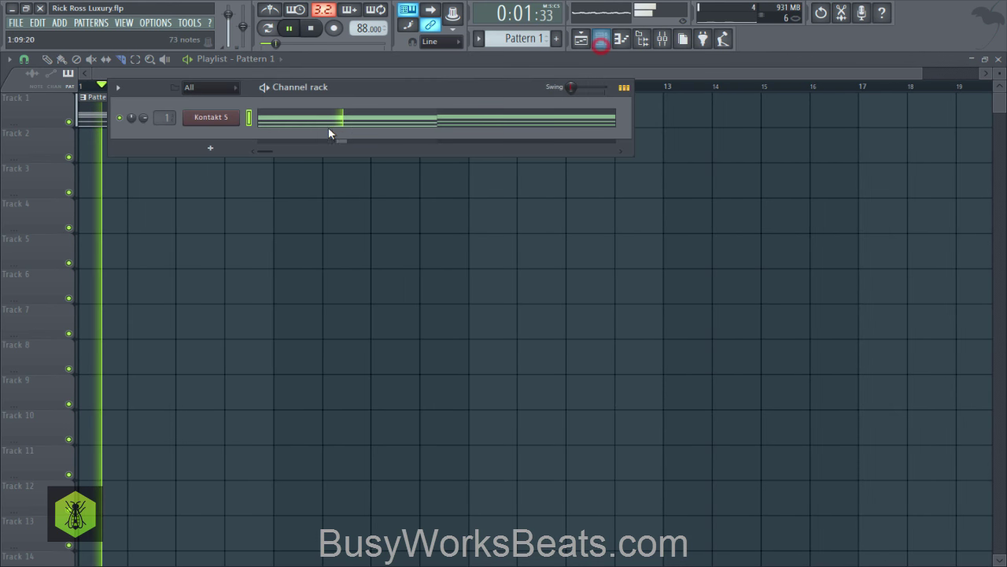
left_click(210, 118)
key("space")
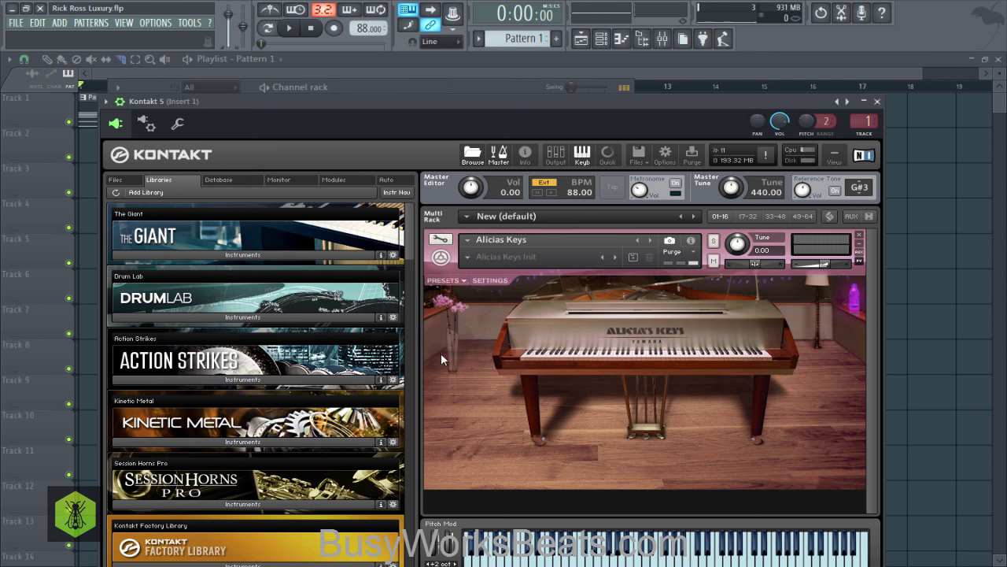
left_click(482, 282)
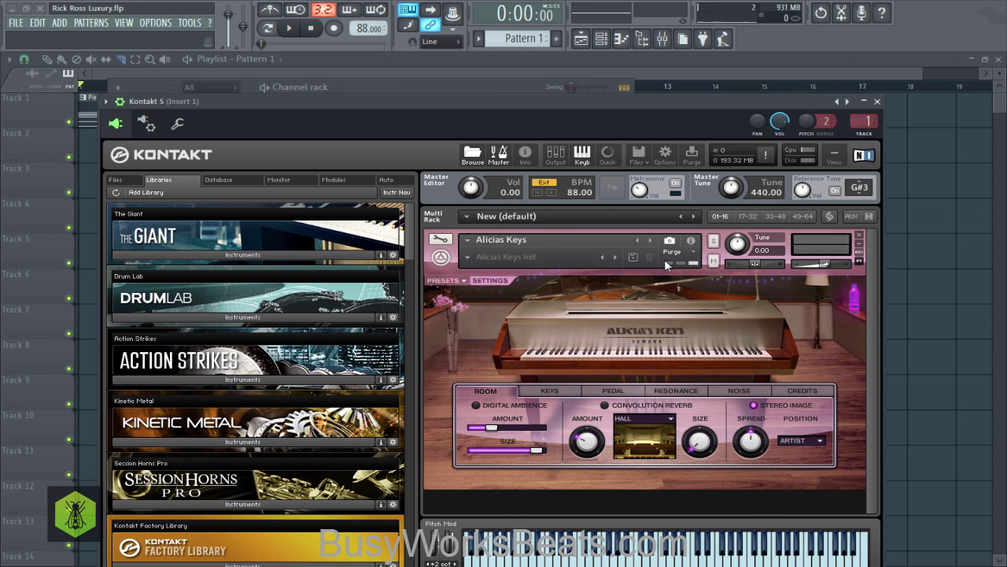
Turn on the piano's convolution reverb with an amount of -2.3 dB and, while the song plays, set its size to 6
left_click(609, 406)
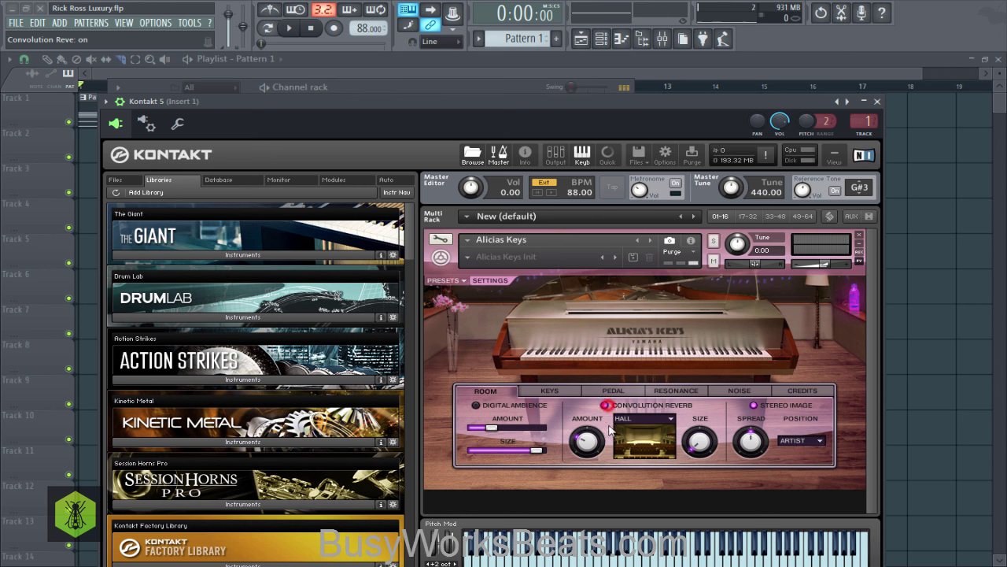
left_click_drag(592, 445, 593, 443)
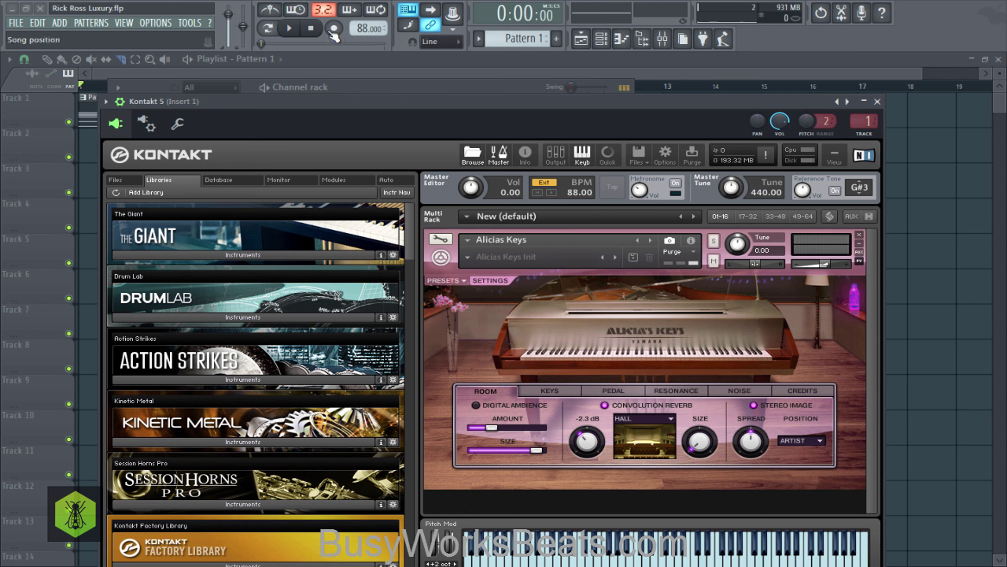
key("space")
left_click_drag(699, 441, 692, 407)
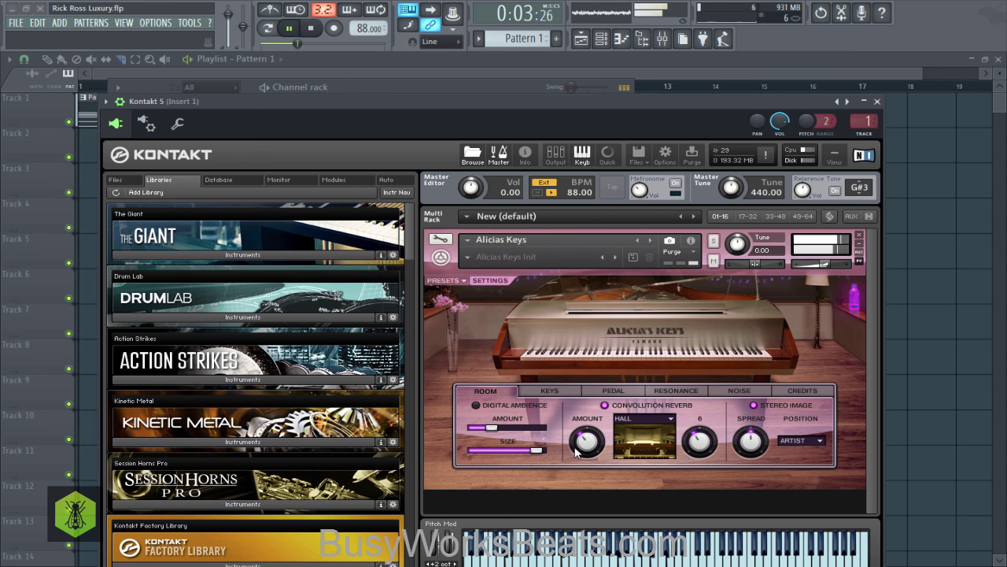
Raise the piano's convolution reverb size during playback and set its amount to -7.4 dB
mouse_move(584, 455)
left_mouse_down()
mouse_move(584, 438)
mouse_move(589, 446)
left_mouse_up()
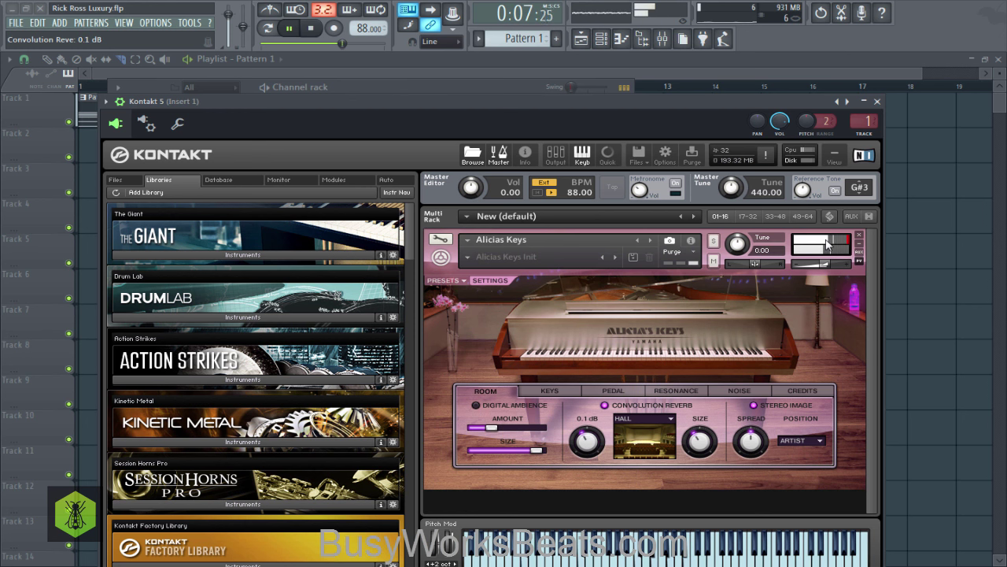
left_click(846, 240)
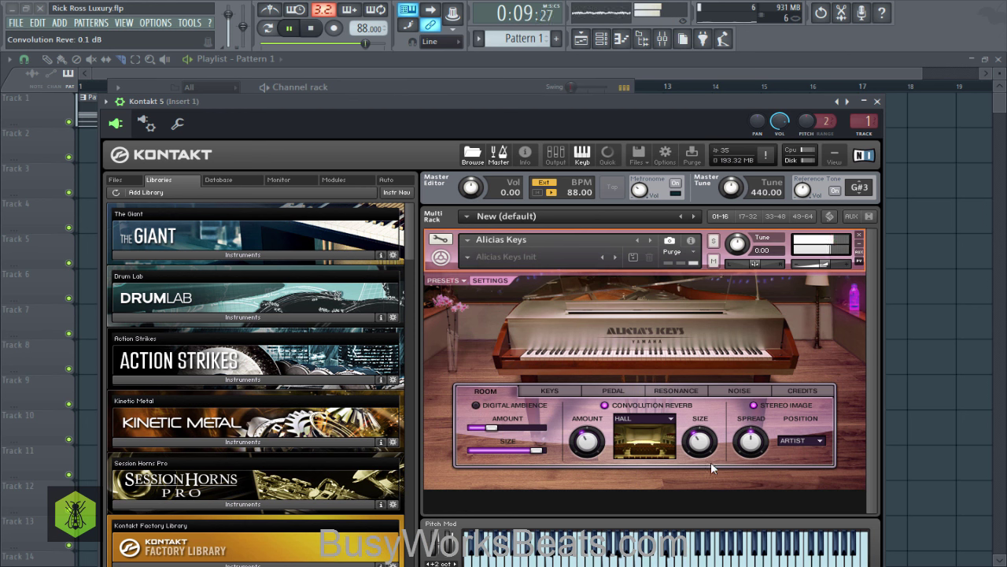
left_click_drag(705, 446, 716, 395)
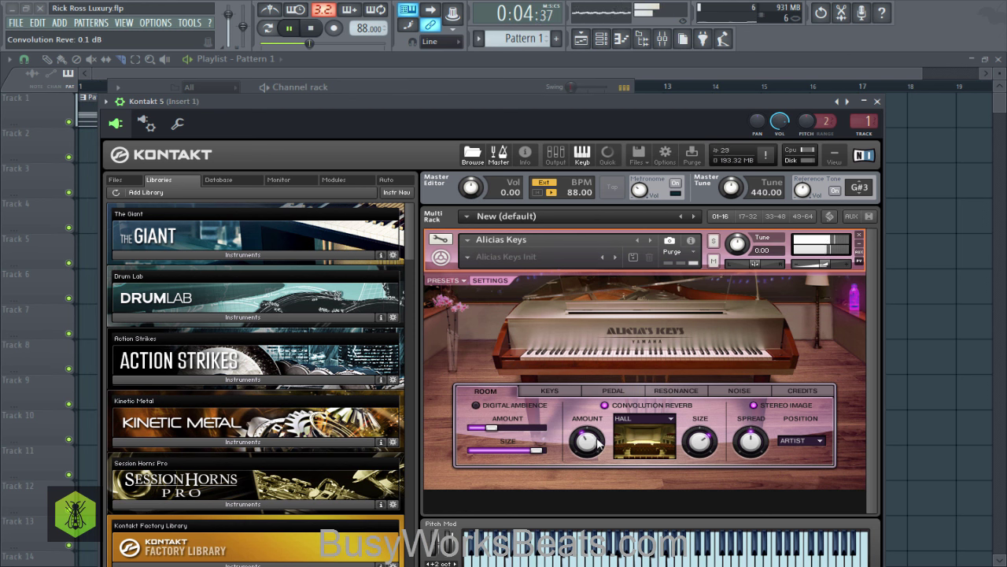
left_click_drag(597, 444, 594, 458)
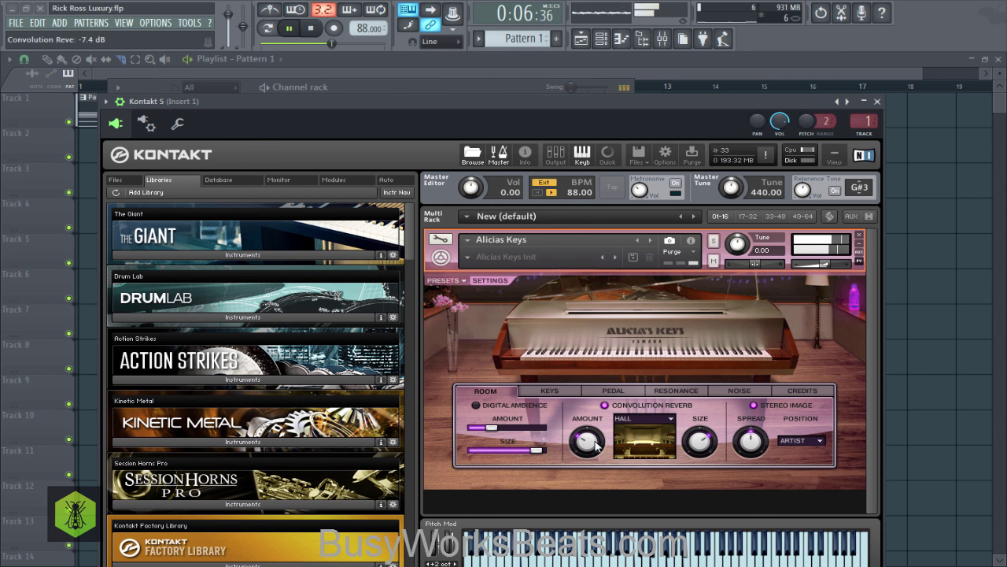
Close the piano plugin and the playlist so only the channel rack stays open, and stop playback
left_click(878, 102)
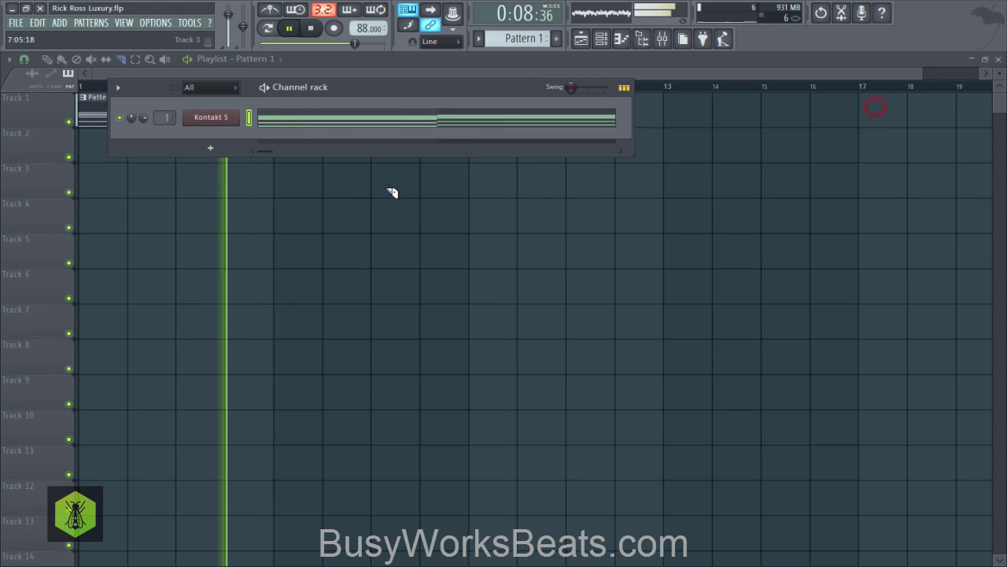
left_click(323, 203)
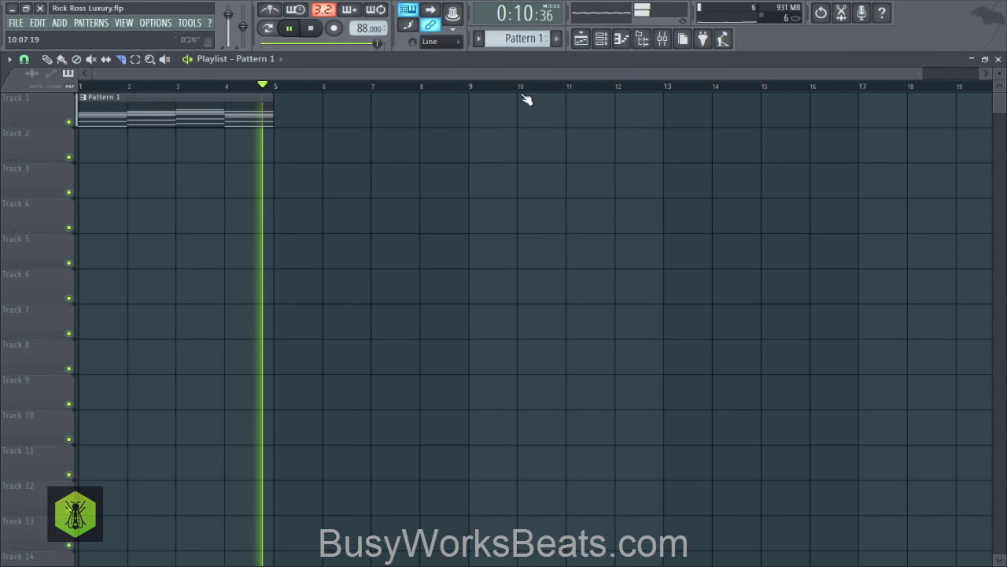
scroll(313, 94, "down", 1)
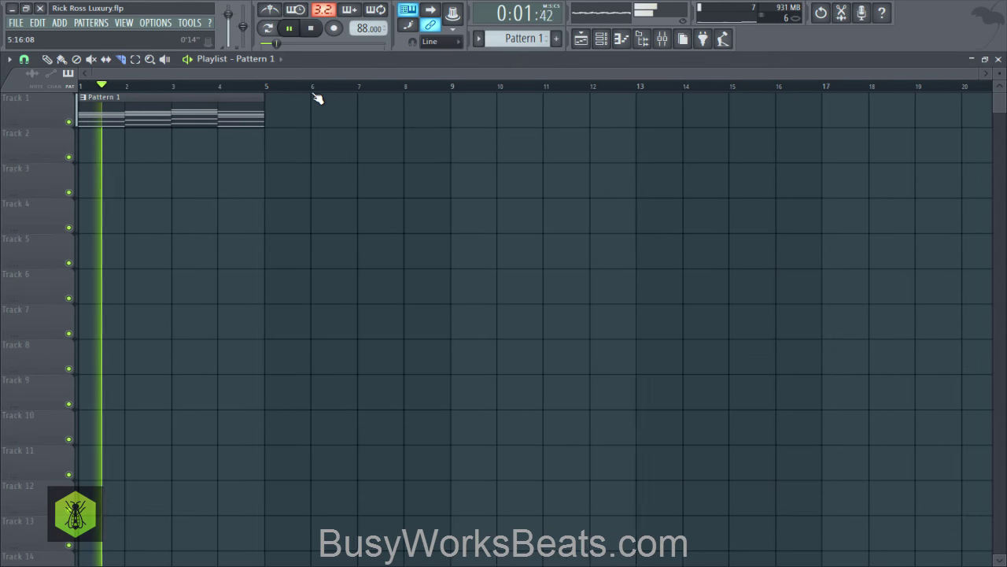
left_click(999, 59)
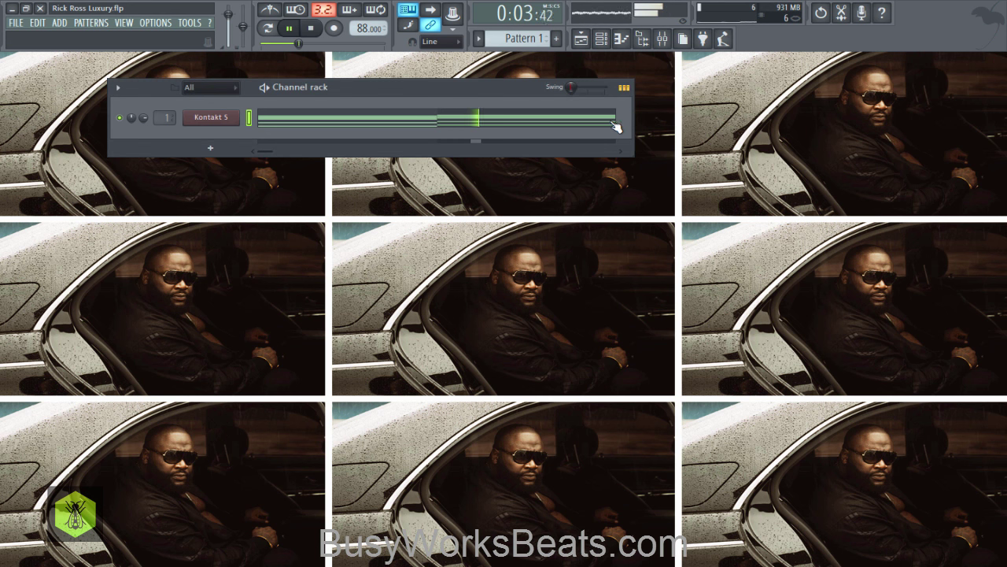
key("space")
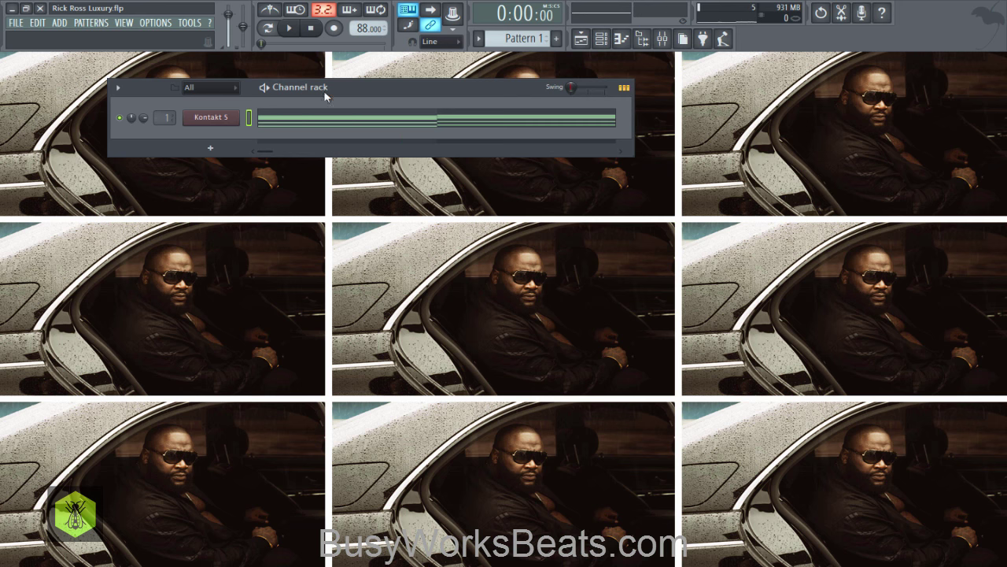
Add a second Kontakt 5 instrument channel and move its window up so it is fully visible
left_click(79, 24)
mouse_move(59, 22)
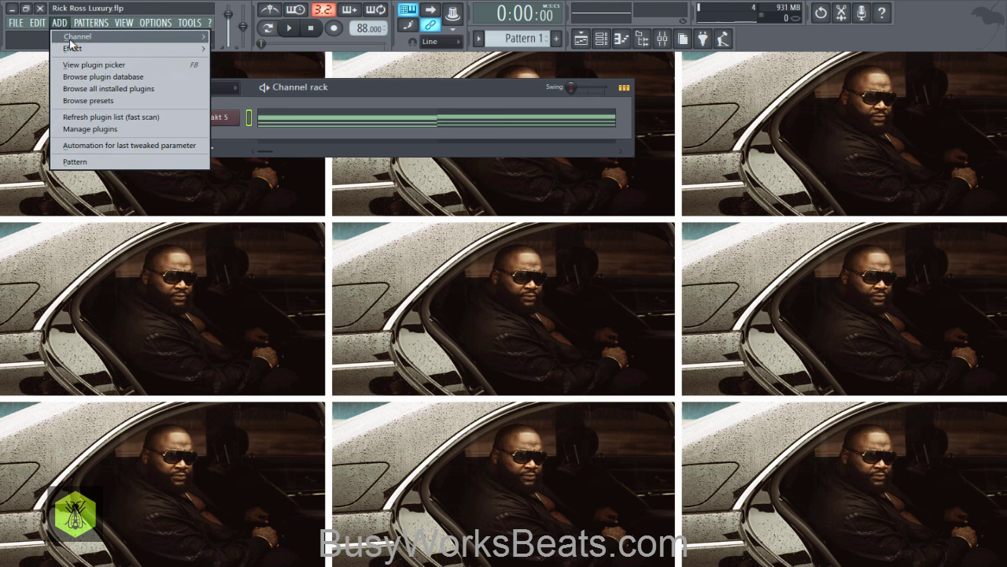
mouse_move(79, 36)
left_click(286, 513)
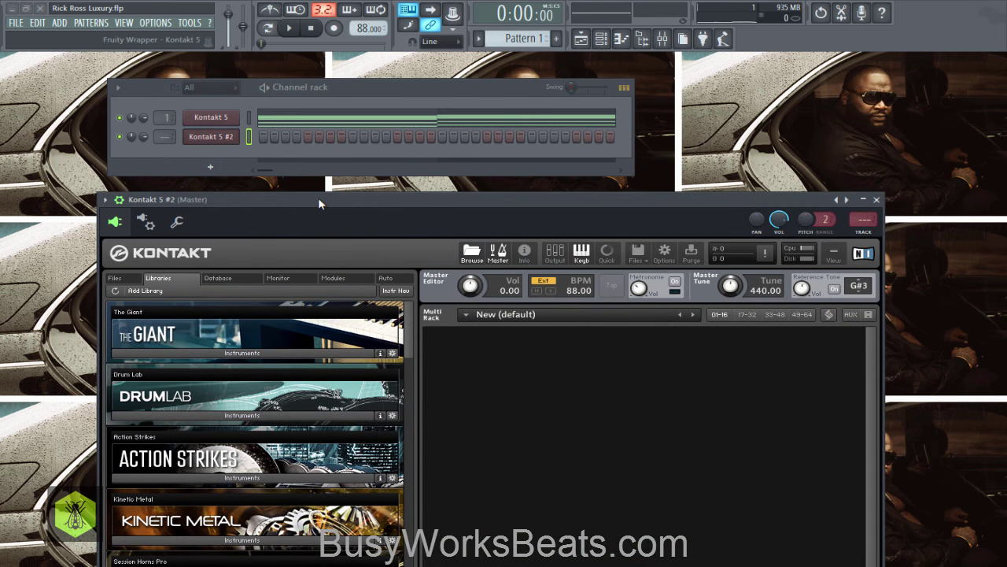
left_click_drag(318, 198, 326, 71)
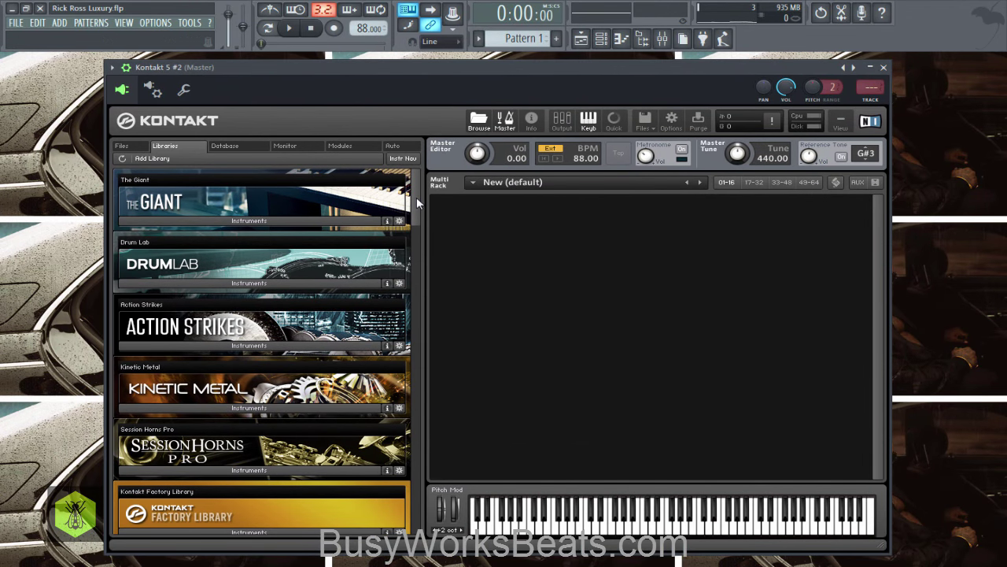
Find Session Horns Pro among the Kontakt libraries and load Session Horns Pro - Performance.nki
scroll(416, 196, "down", 4)
scroll(417, 212, "up", 3)
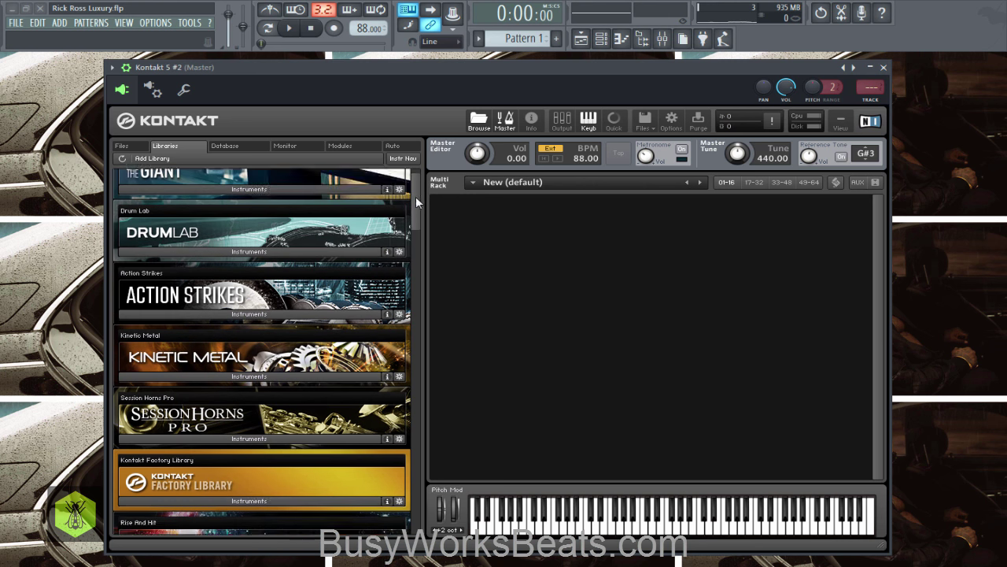
scroll(415, 195, "up", 1)
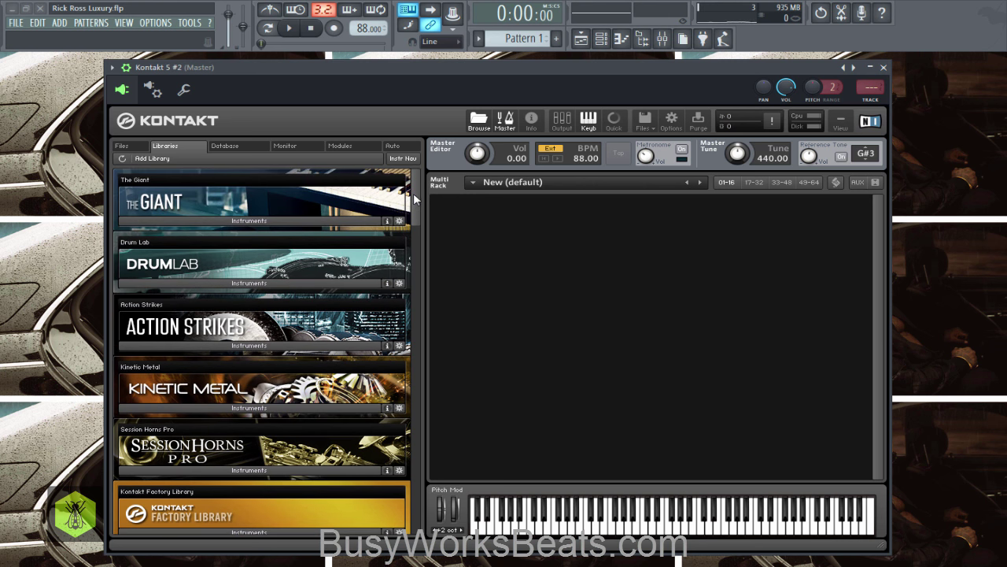
scroll(413, 205, "down", 2)
scroll(413, 206, "down", 4)
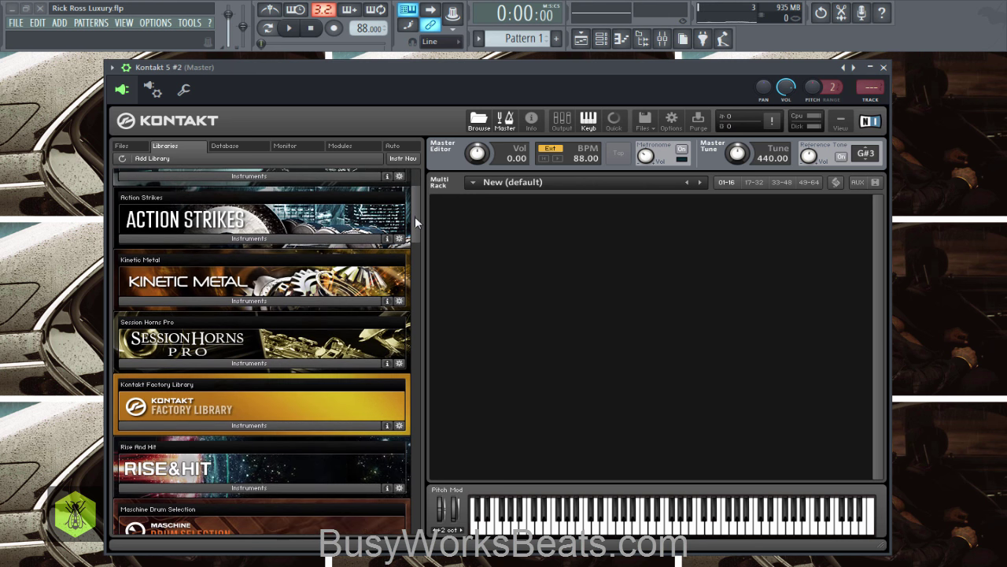
scroll(415, 226, "down", 3)
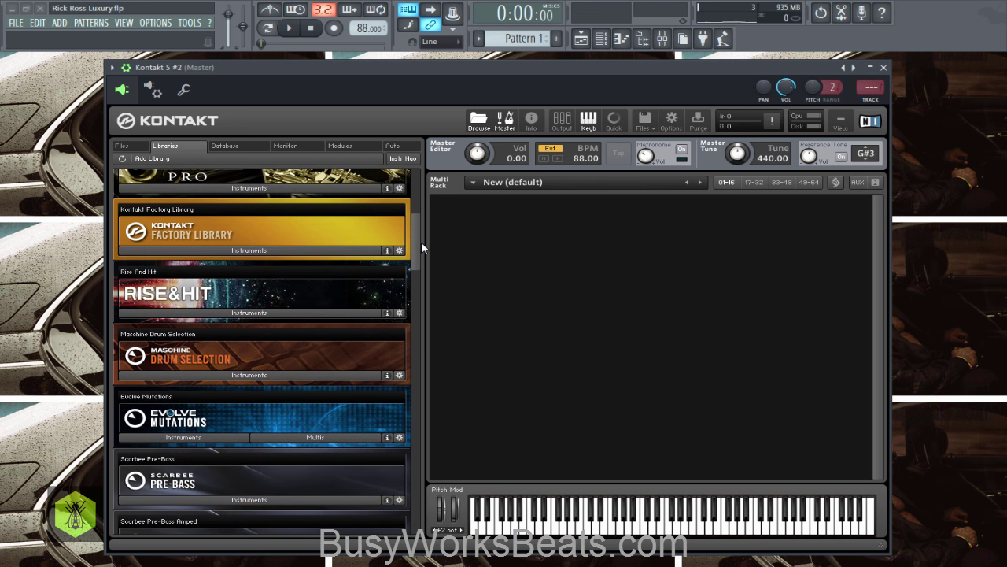
scroll(421, 241, "up", 3)
left_click(265, 303)
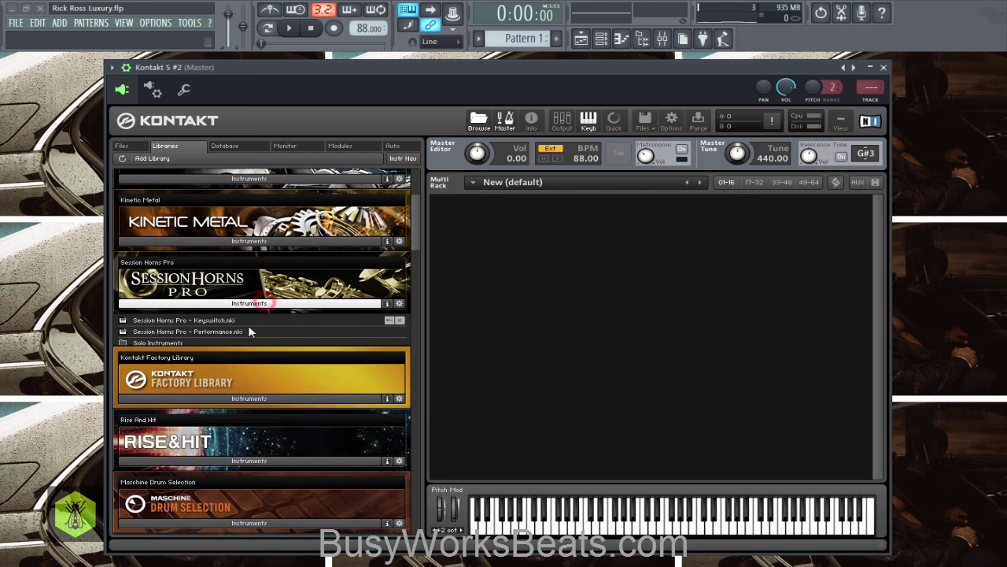
left_click(246, 332)
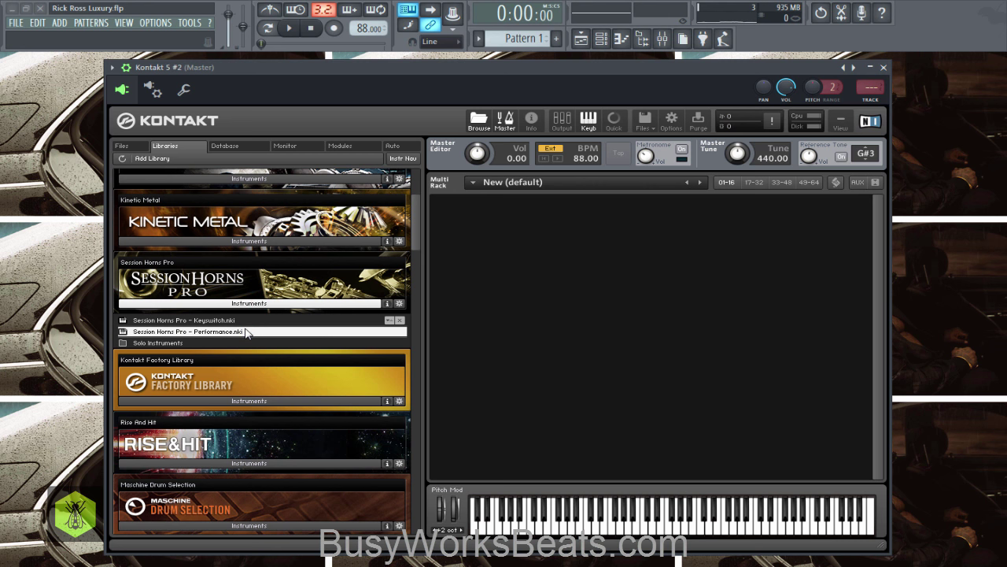
double_click(244, 332)
Set the horns' articulation threshold to 1 and velocity switch to FoPiCre 4Beat, route them to mixer track 2, and close the plugin
scroll(598, 307, "down", 3)
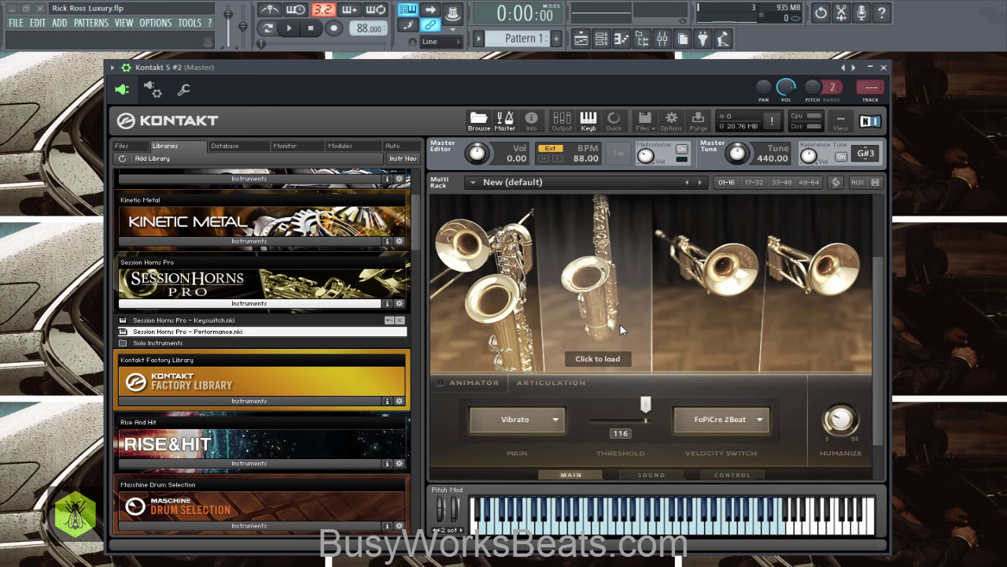
scroll(641, 354, "down", 1)
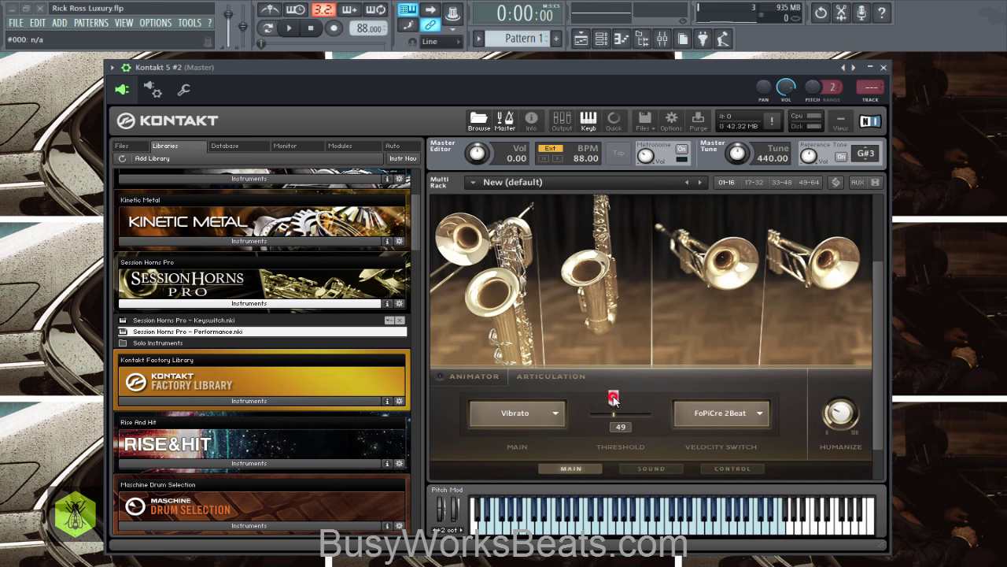
left_click(723, 413)
left_click(703, 447)
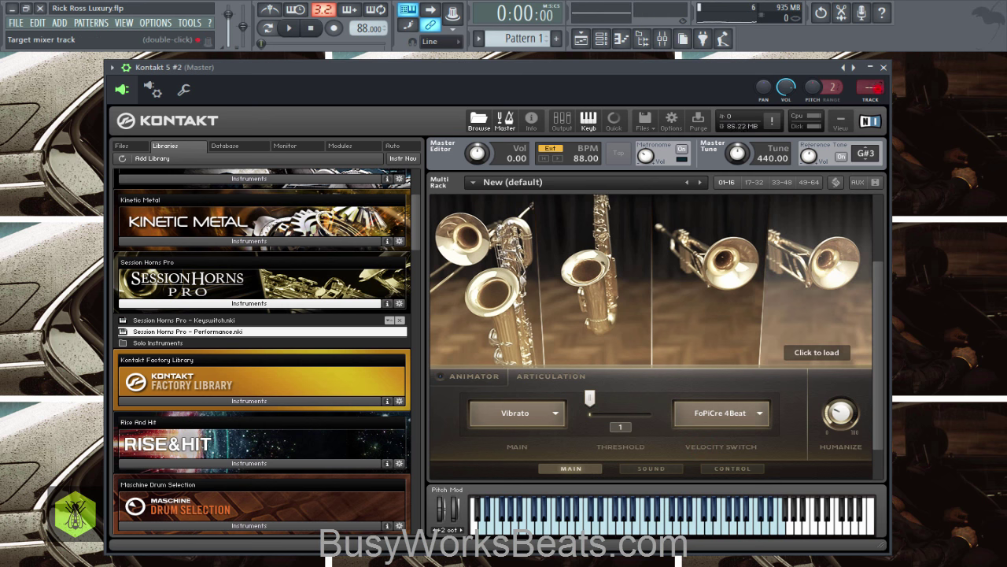
left_click(884, 68)
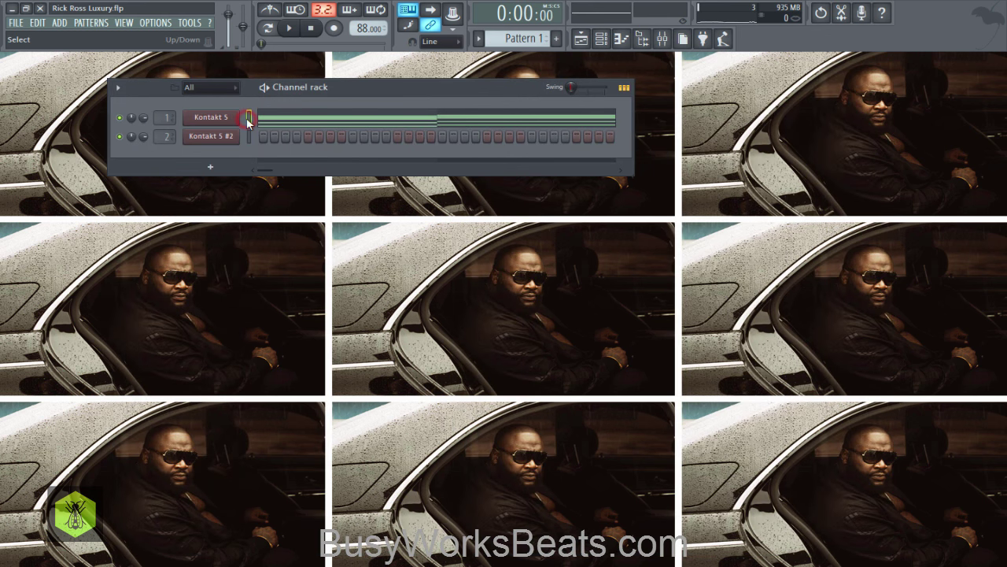
Copy the Kontakt 5 piano notes into the Kontakt 5 #2 channel in Pattern 2 and view them in the piano roll
left_click(248, 137)
key("ctrl+c")
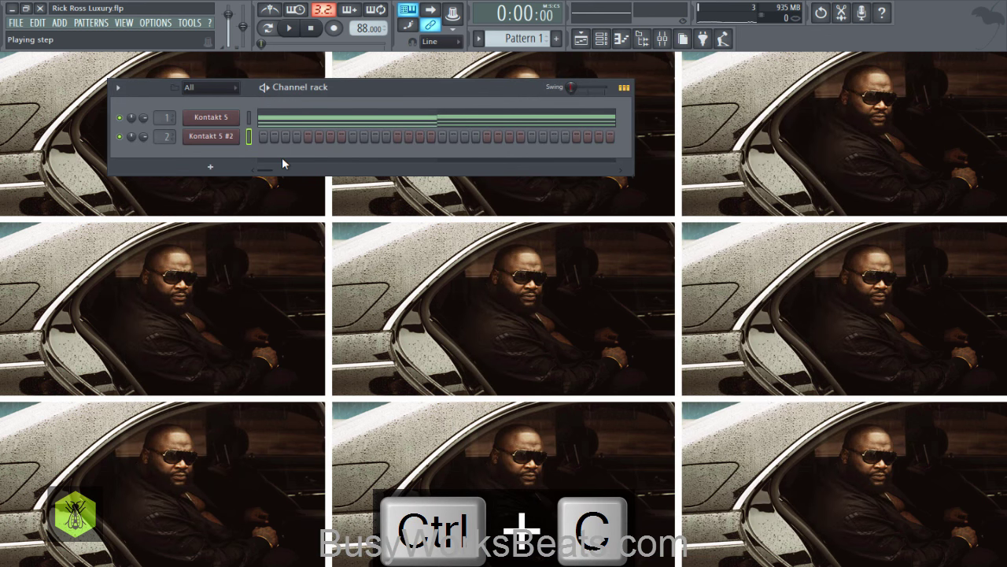
left_click_drag(536, 38, 537, 33)
key("ctrl+v")
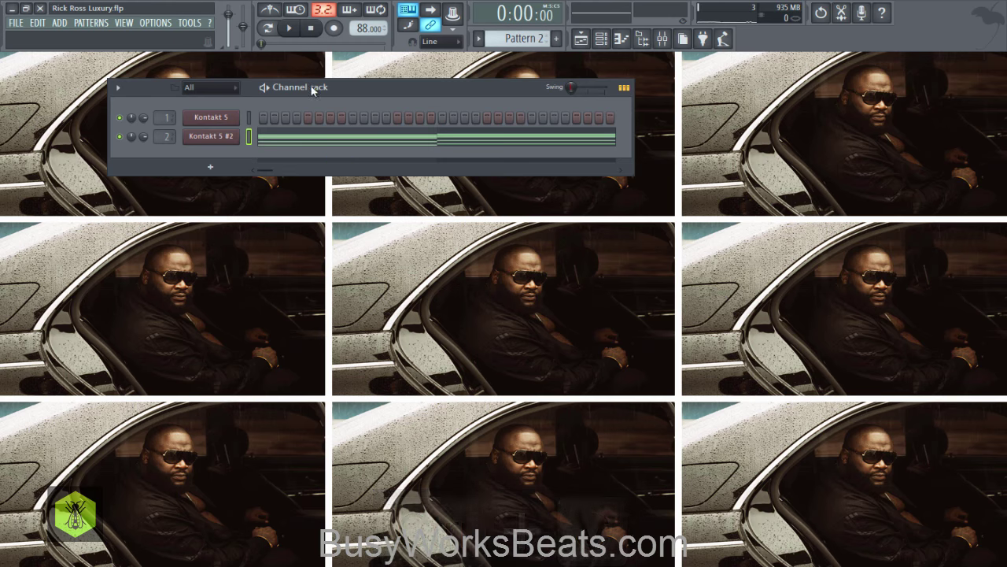
left_click(311, 143)
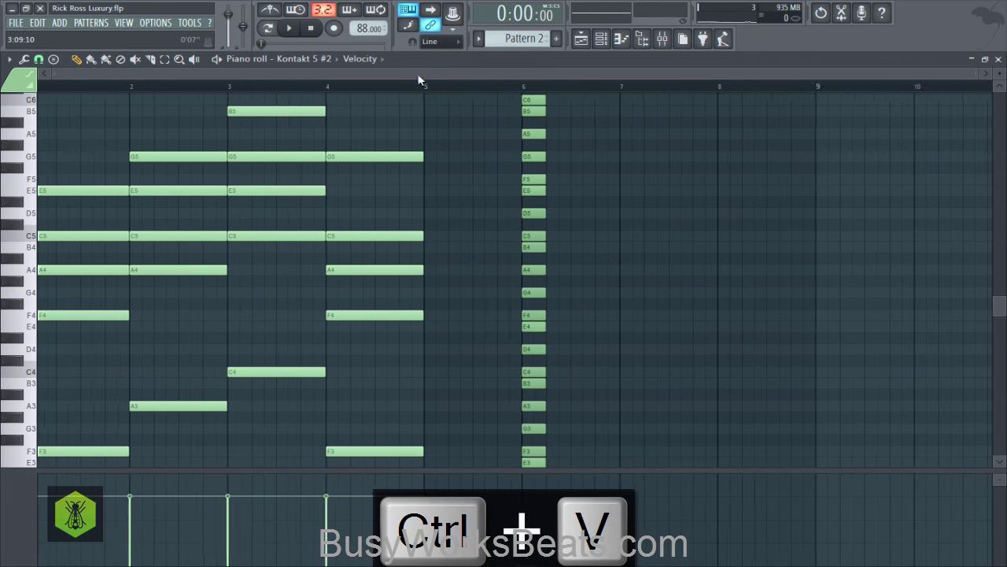
Place a Pattern 2 clip on Track 2 from bar 1 and trim it to end at bar 5
left_click(591, 38)
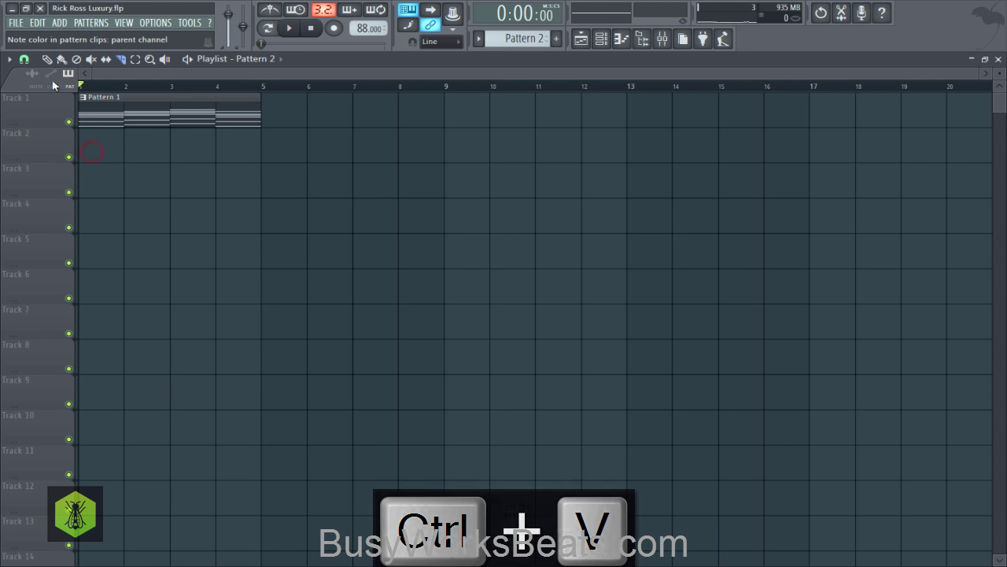
left_click(61, 59)
left_click(89, 153)
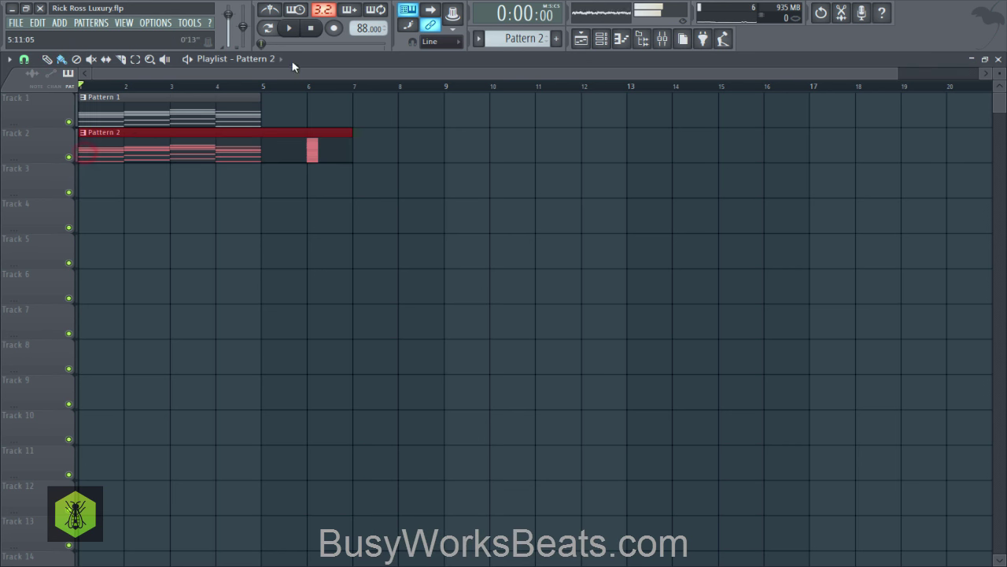
left_click(346, 154)
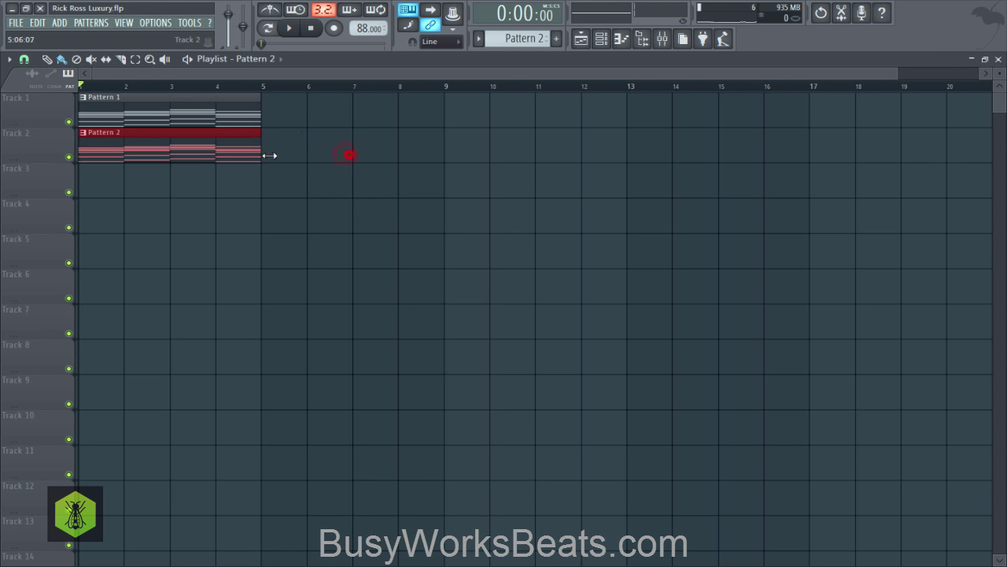
Delete the low root notes from F2 up to C4 in bars 1 to 4 of the Kontakt 5 #2 piano roll
left_click(601, 38)
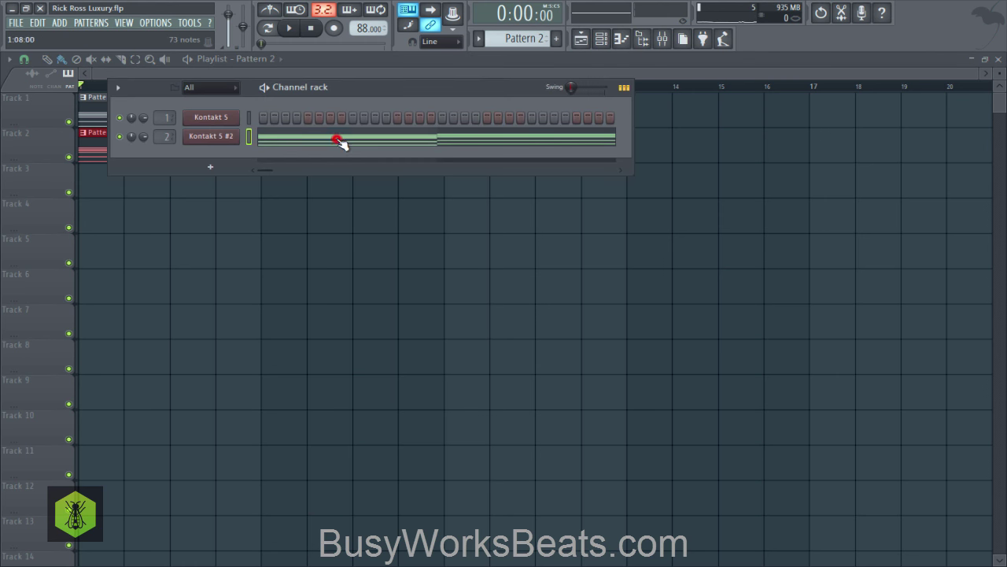
left_click(303, 142)
scroll(207, 306, "down", 3)
scroll(207, 315, "down", 7)
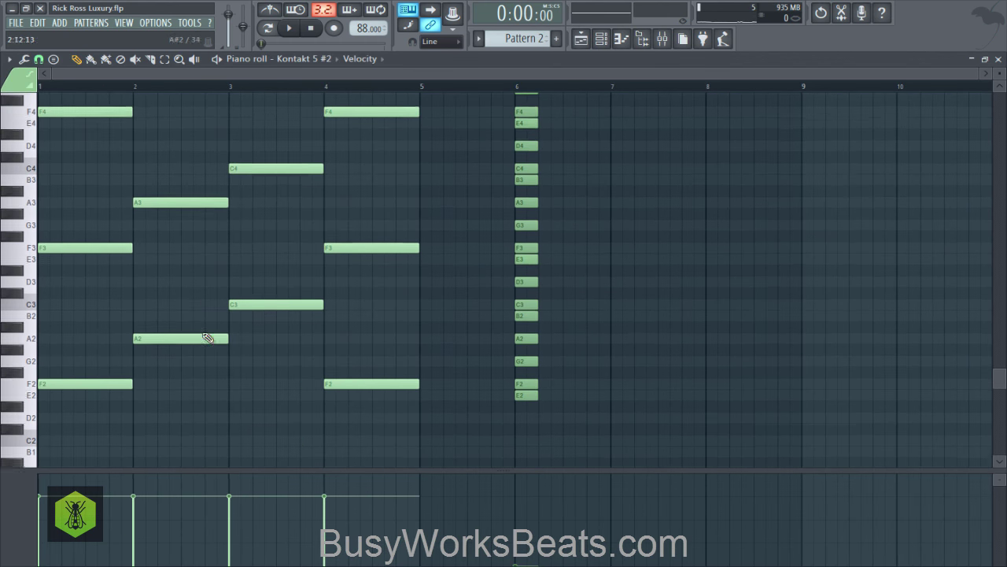
left_click_drag(419, 413, 118, 126)
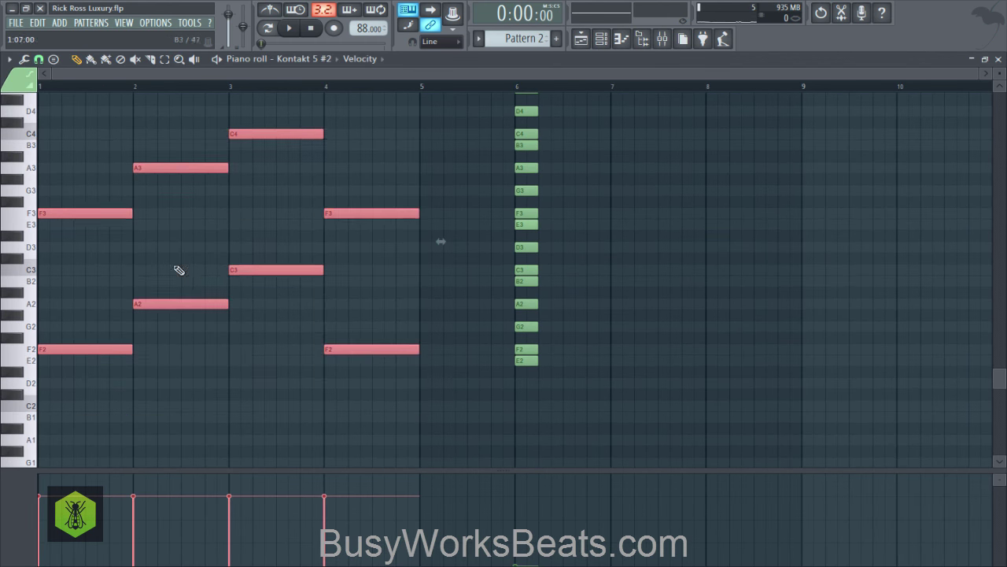
scroll(303, 355, "up", 3)
key("Delete")
scroll(291, 358, "up", 3)
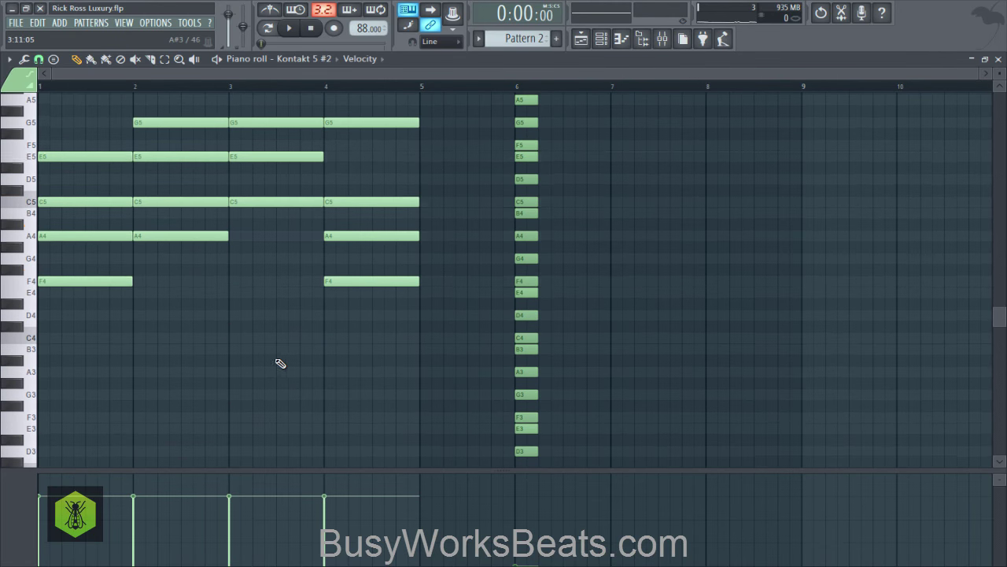
Play the horn chords to hear them, stop playback, and open the Kontakt 5 #2 instrument
key("space")
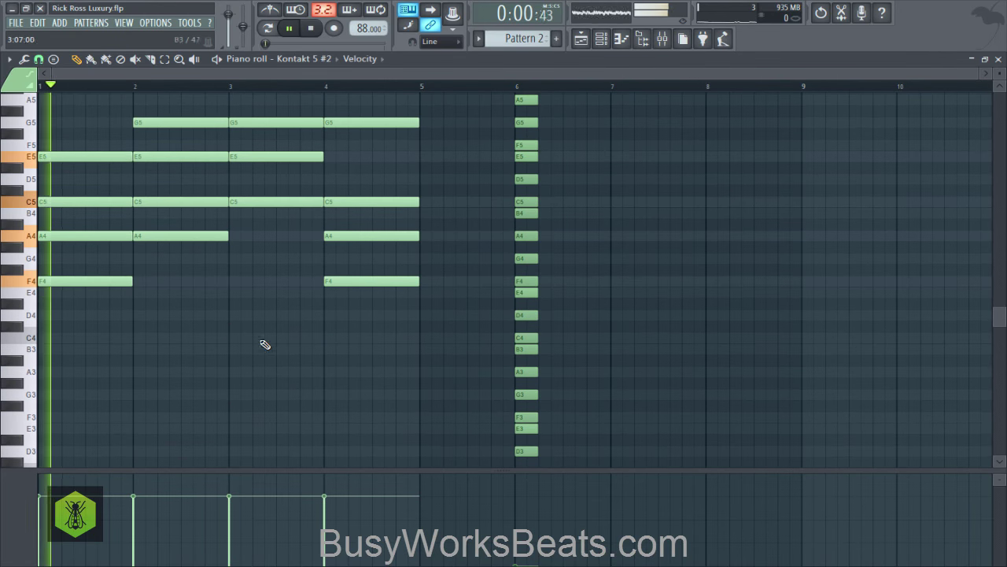
left_click(600, 39)
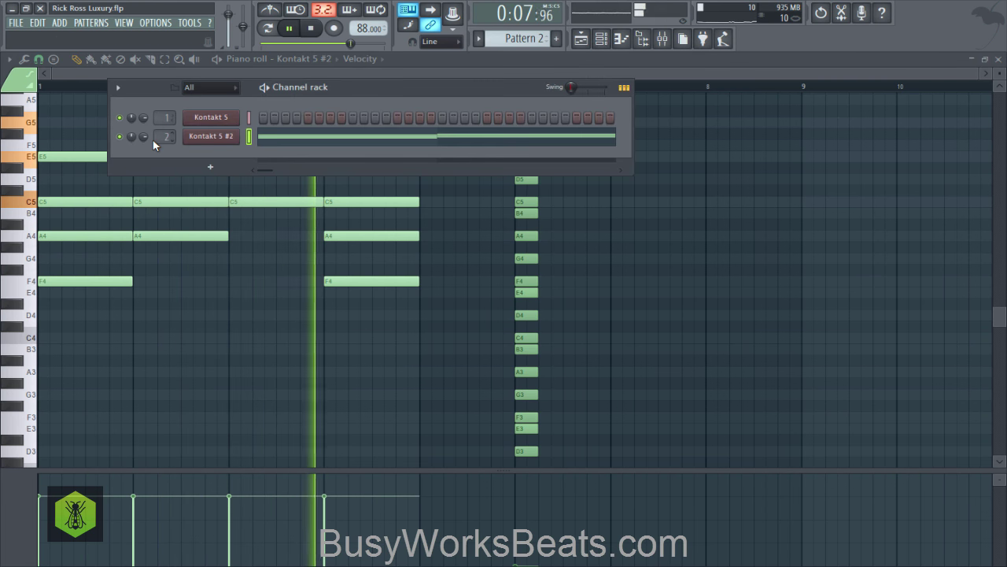
key("space")
left_click(210, 136)
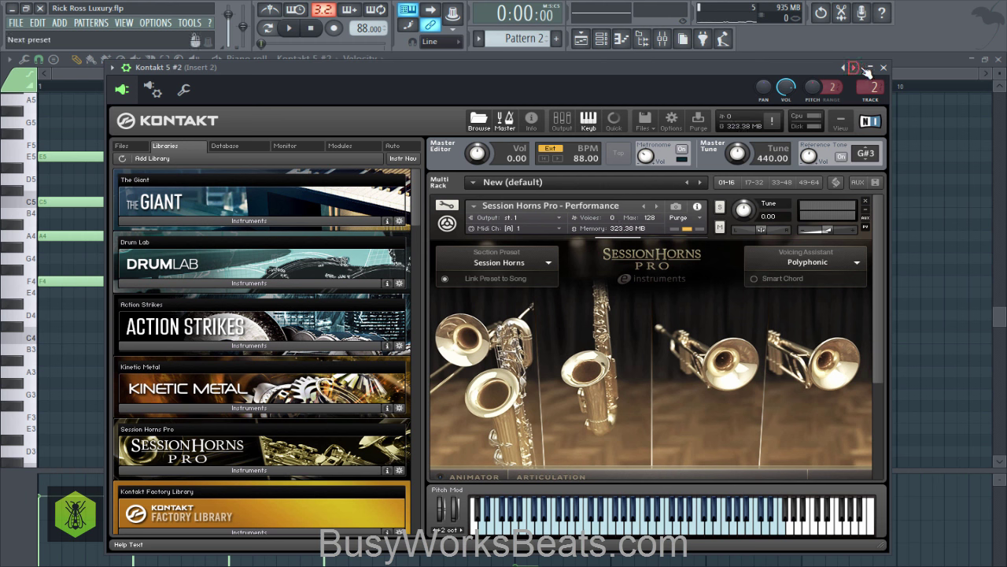
Close the instrument window, play the horn chords, and delete all notes in bars 1 and 2 of the Kontakt 5 #2 piano roll
left_click(885, 68)
scroll(390, 302, "up", 6)
right_click(273, 363)
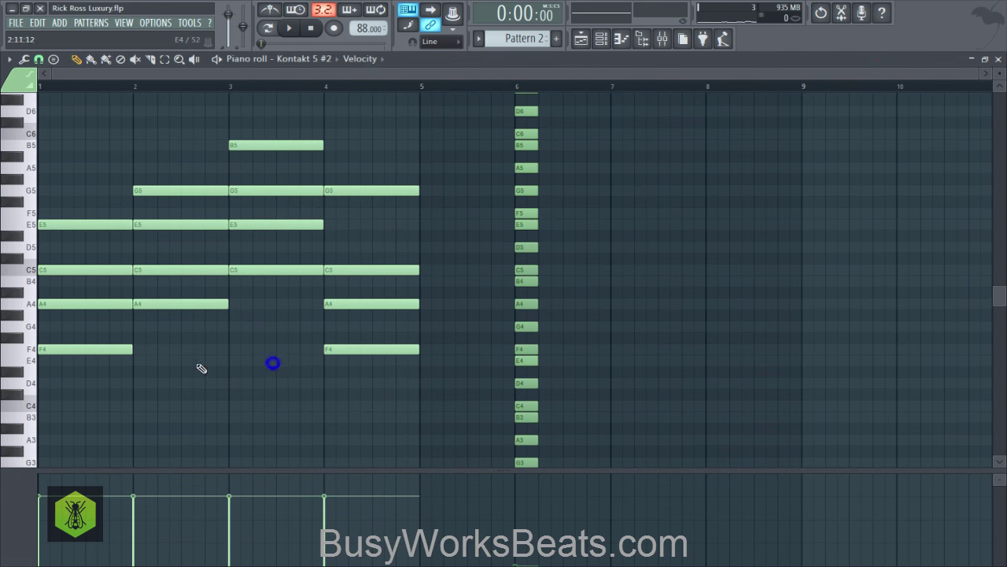
key("space")
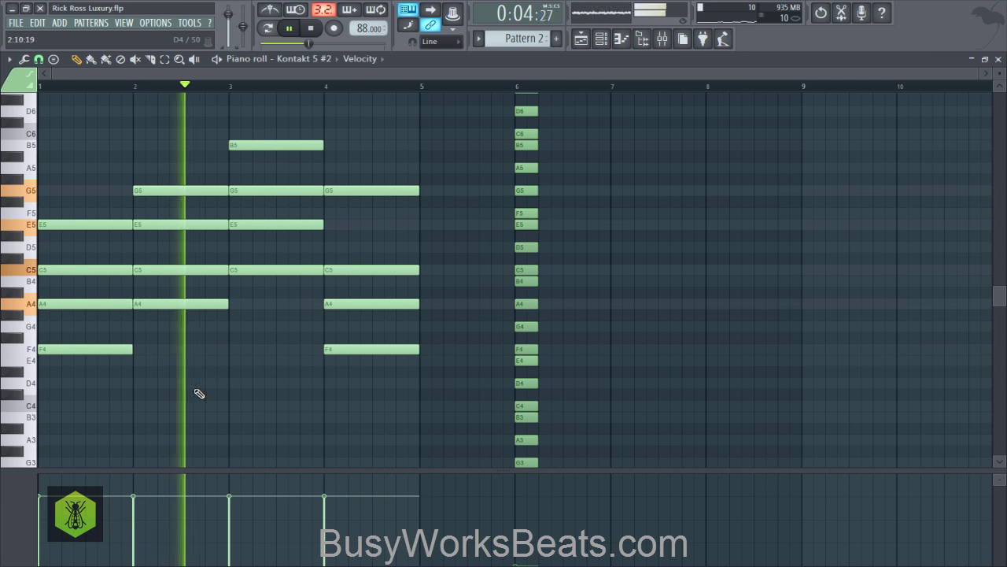
left_click_drag(203, 403, 89, 131)
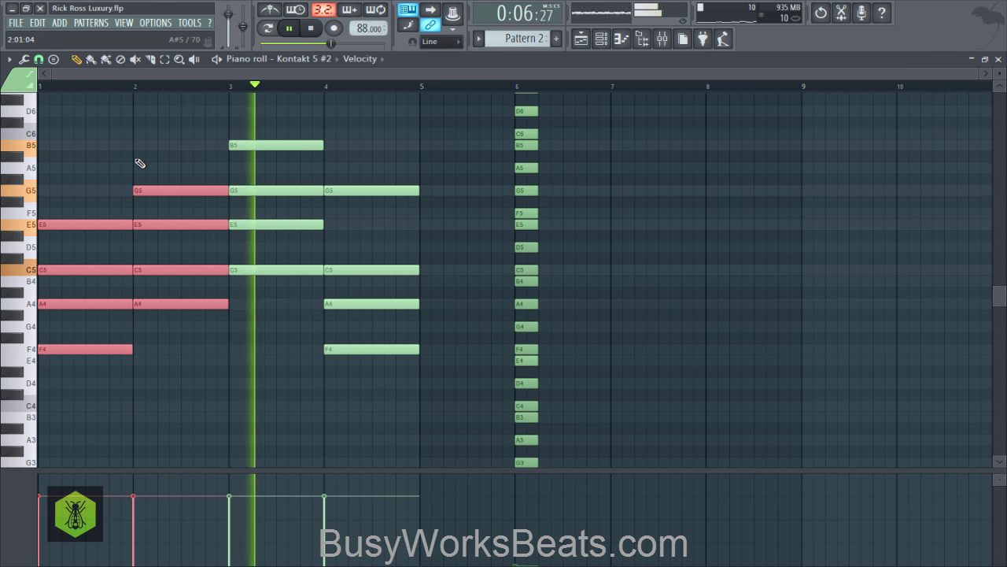
key("space")
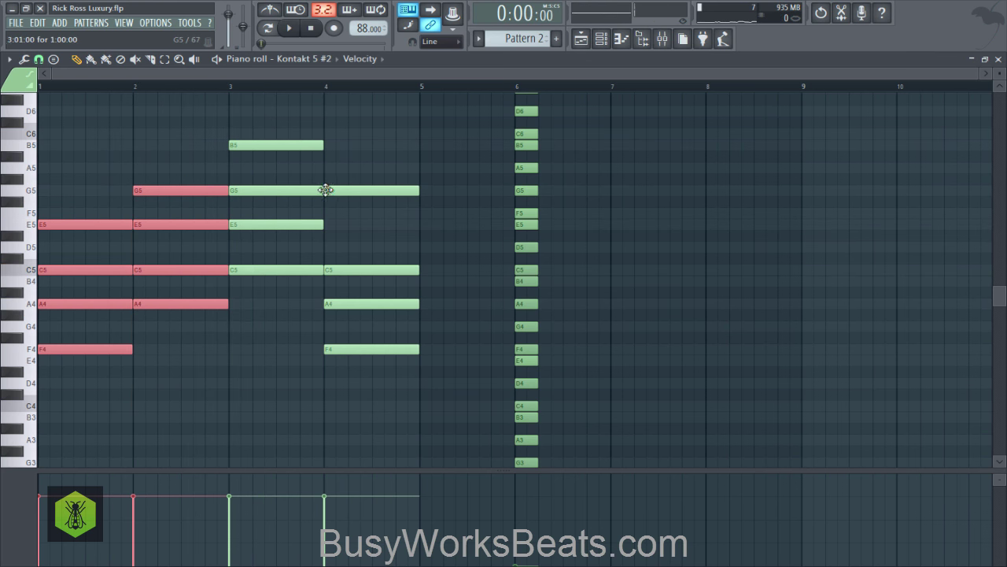
key("Delete")
Play the remaining horn chords from bar 3, stop playback, and delete all notes in bar 4
left_click(228, 87)
key("space")
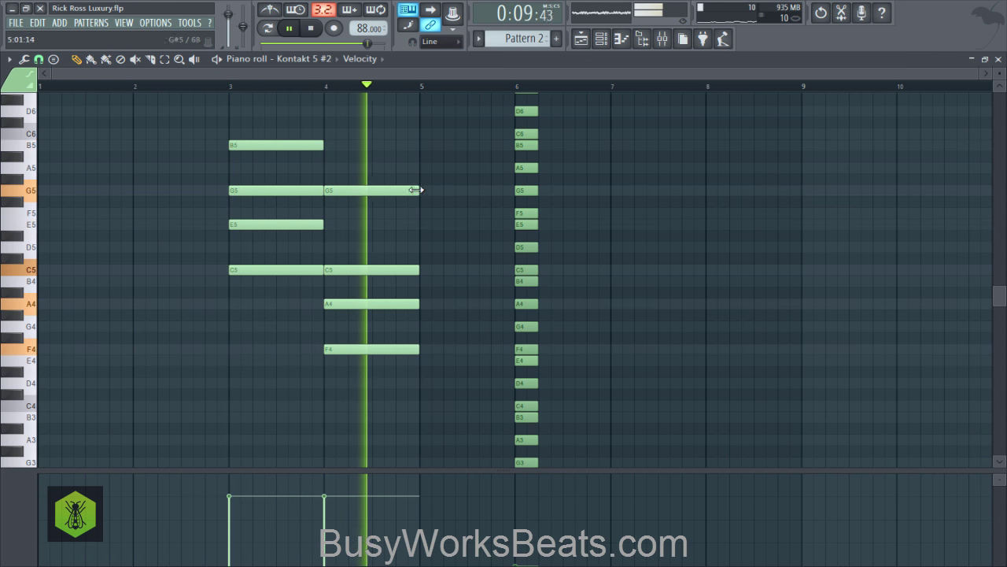
key("space")
left_click_drag(394, 186, 383, 370)
key("Delete")
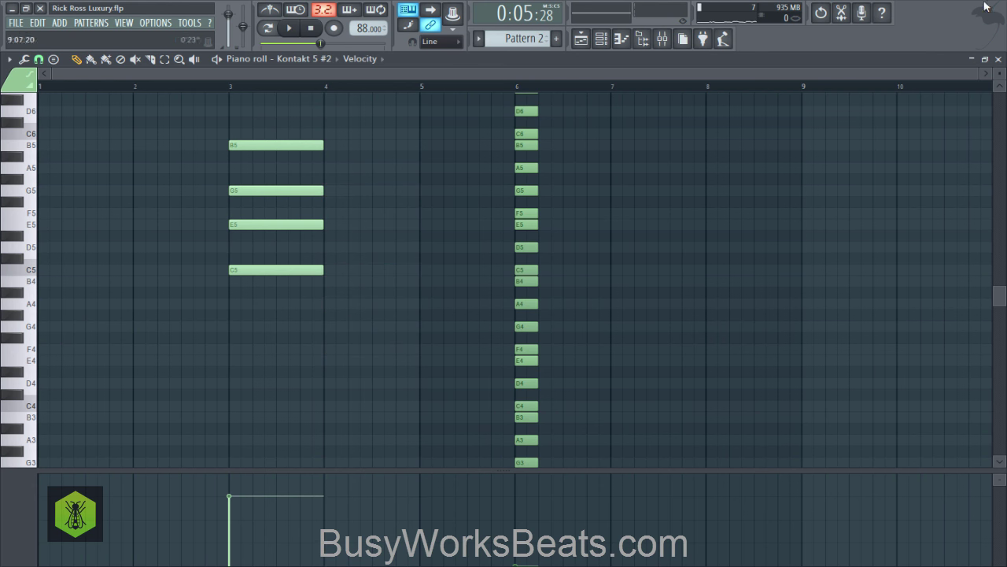
Duplicate the Pattern 1 and Pattern 2 playlist clips to bars 5 through 8 and save the project
left_click(998, 59)
left_click(264, 211)
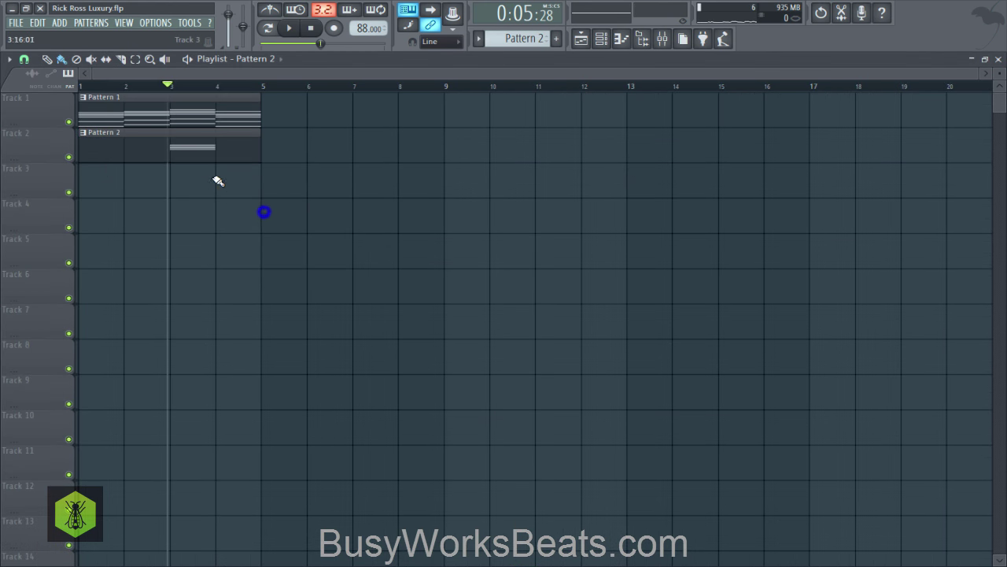
left_click_drag(316, 195, 78, 91)
key("ctrl+b")
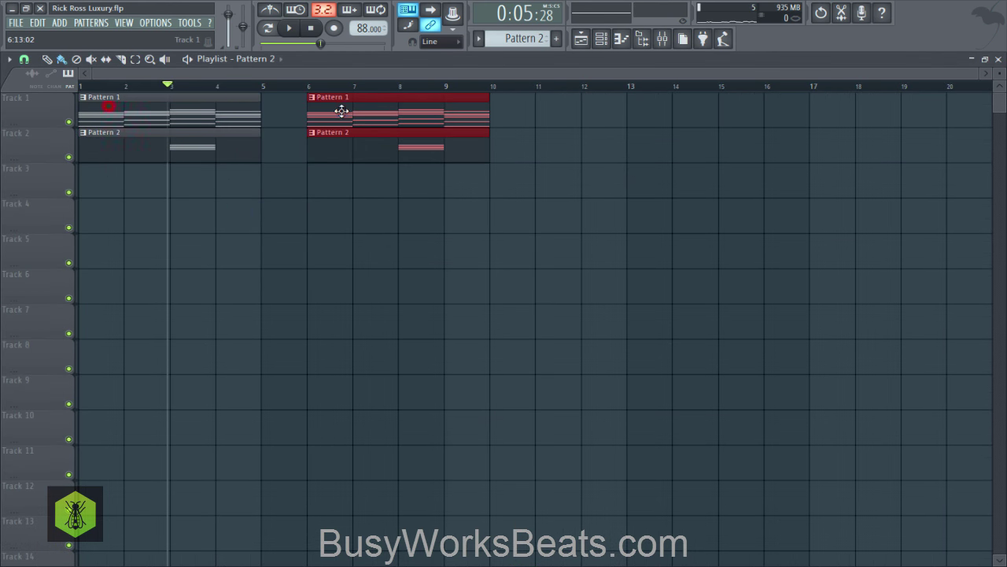
left_click(381, 204)
key("ctrl+s")
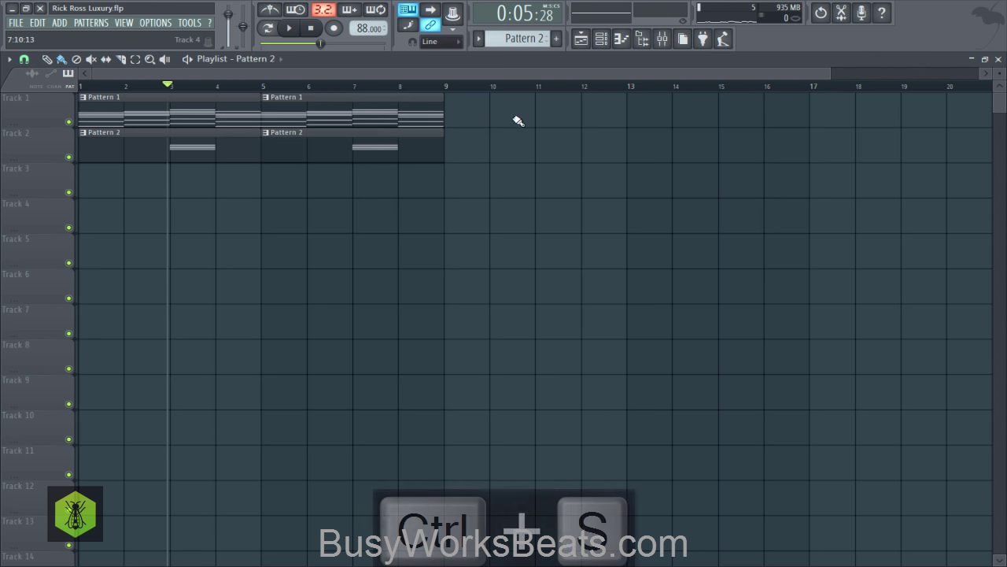
Switch to Pattern 3 and add a third Kontakt 5 channel, moving its window up to show the full interface
left_click(602, 40)
left_click_drag(523, 40, 523, 35)
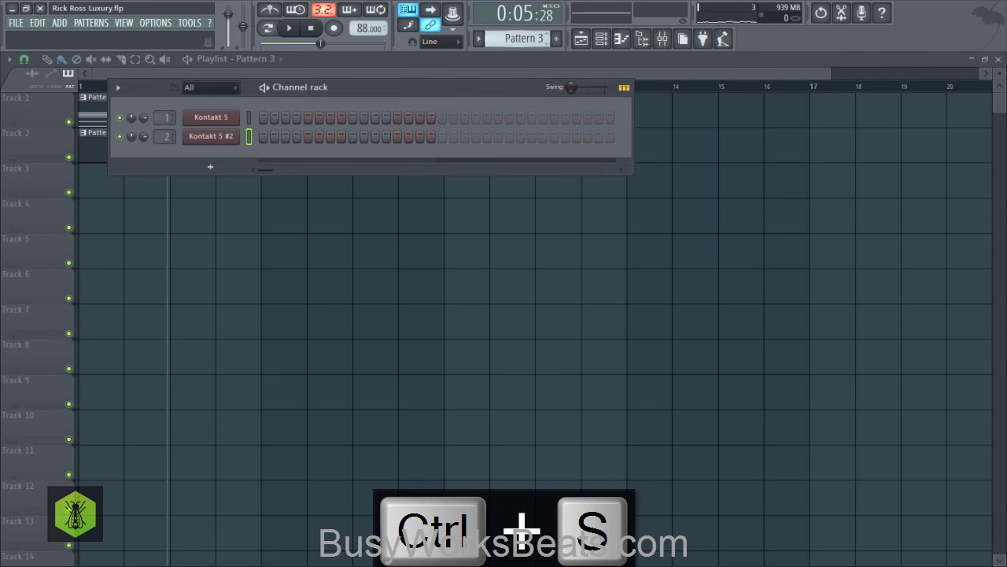
left_click(78, 25)
mouse_move(63, 25)
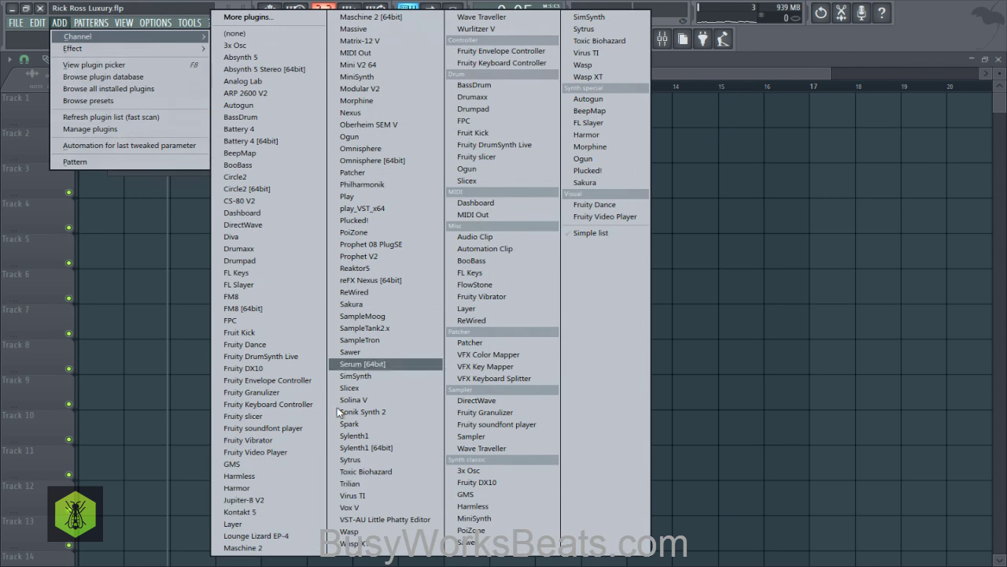
left_click(269, 511)
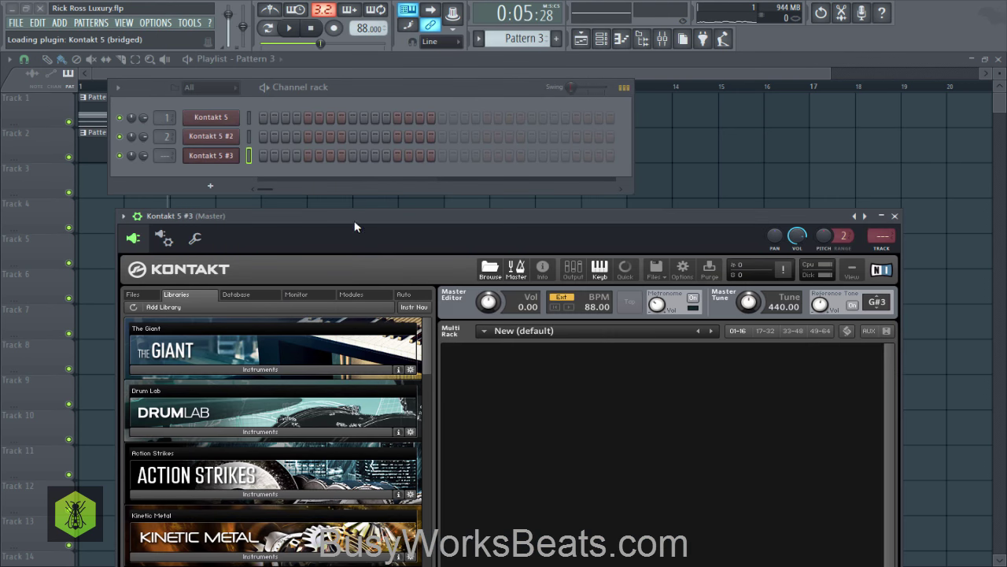
left_click_drag(355, 227, 331, 71)
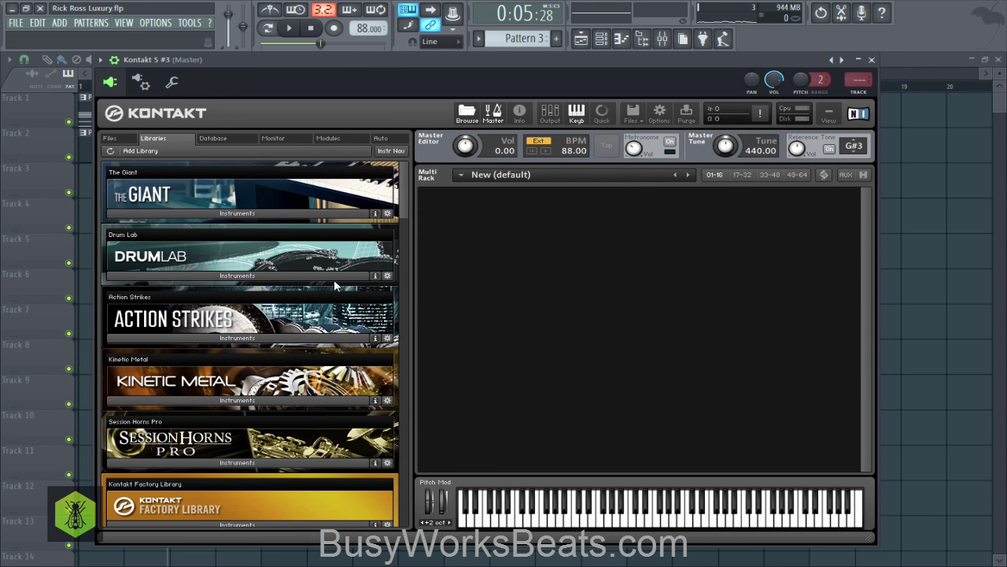
Load Session Kit - Lite from the Studio Drummer library and assign the Kontakt 5 #3 channel to a mixer track
left_click_drag(403, 212, 298, 397)
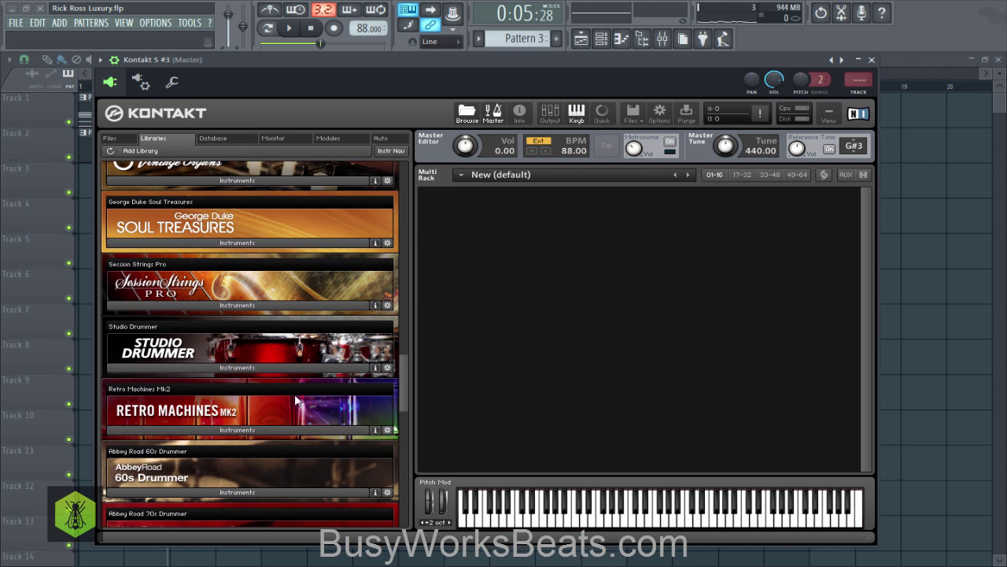
left_click(277, 367)
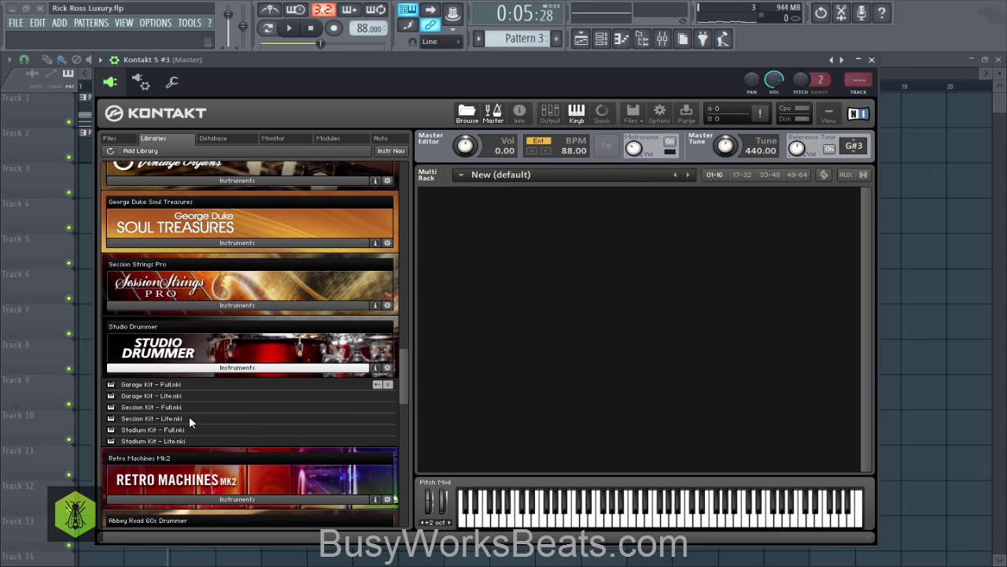
double_click(189, 419)
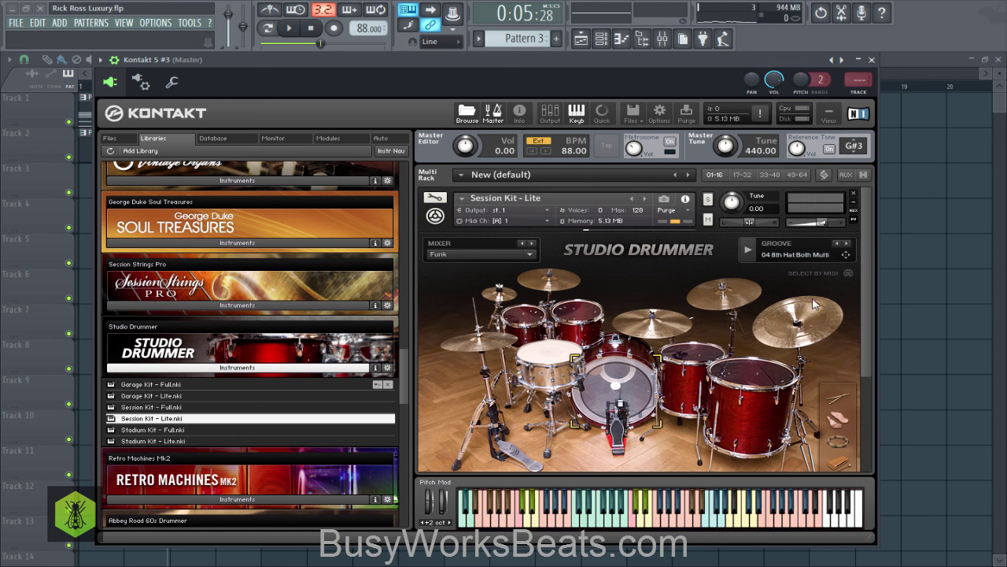
scroll(815, 305, "down", 2)
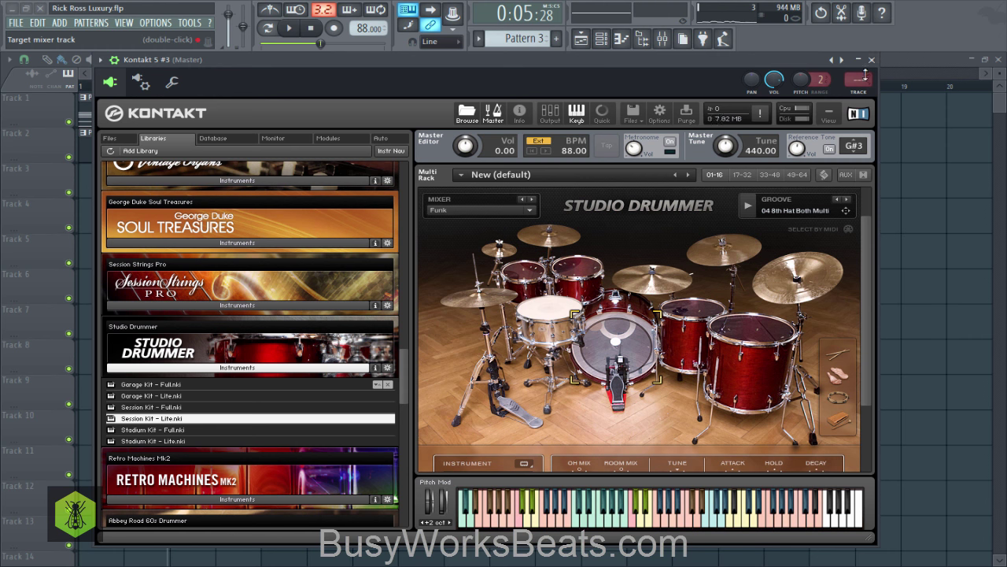
left_click_drag(866, 75, 865, 67)
left_click(871, 60)
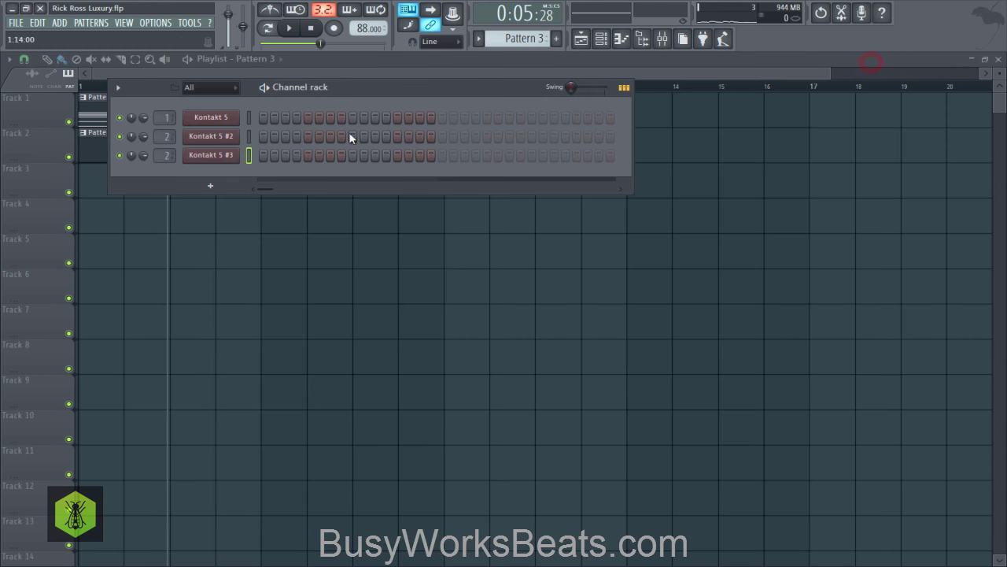
Place a Pattern 3 clip on Track 3 from bar 1 and extend it to end at bar 5
left_click(187, 211)
left_click(93, 182)
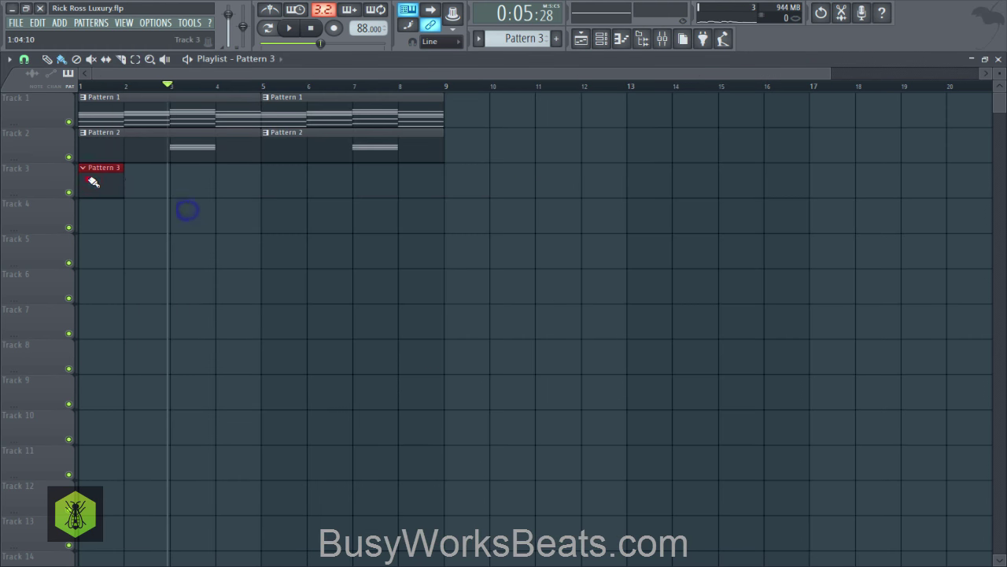
left_click_drag(122, 176, 261, 175)
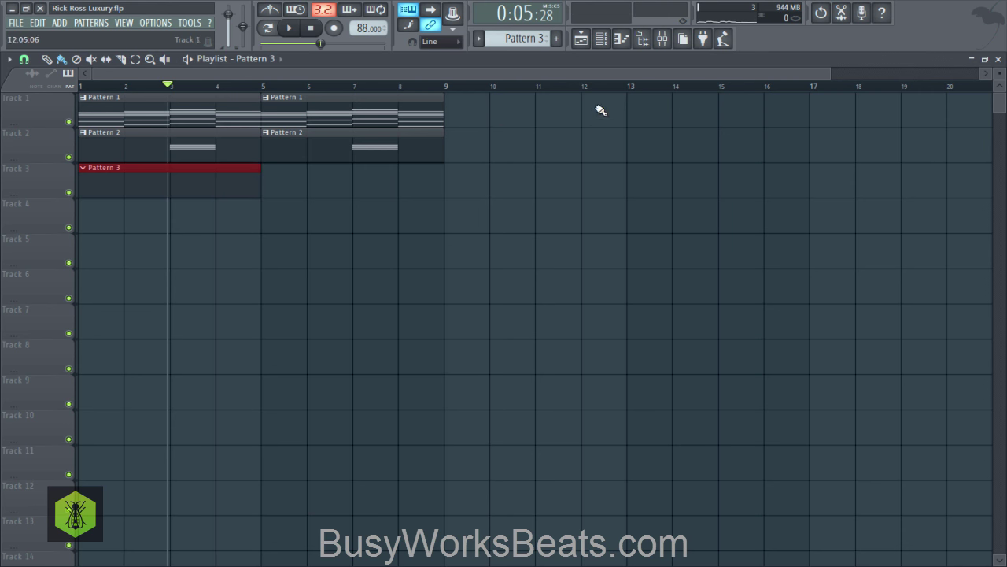
Open the Kontakt 5 #3 piano roll and audition the C4 and C3 keys to find the drum sounds
left_click(324, 35)
left_click(600, 39)
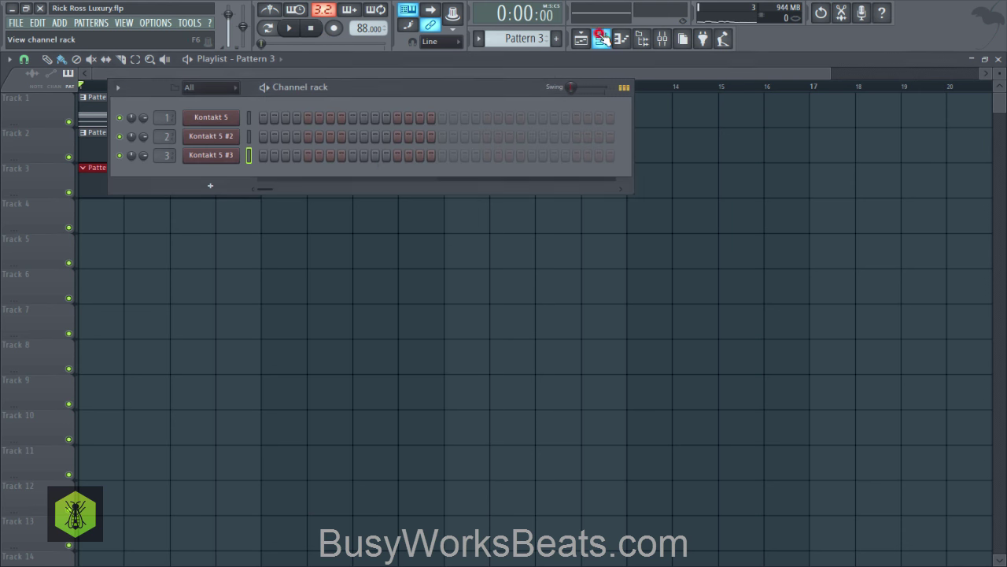
right_click(230, 154)
left_click(260, 156)
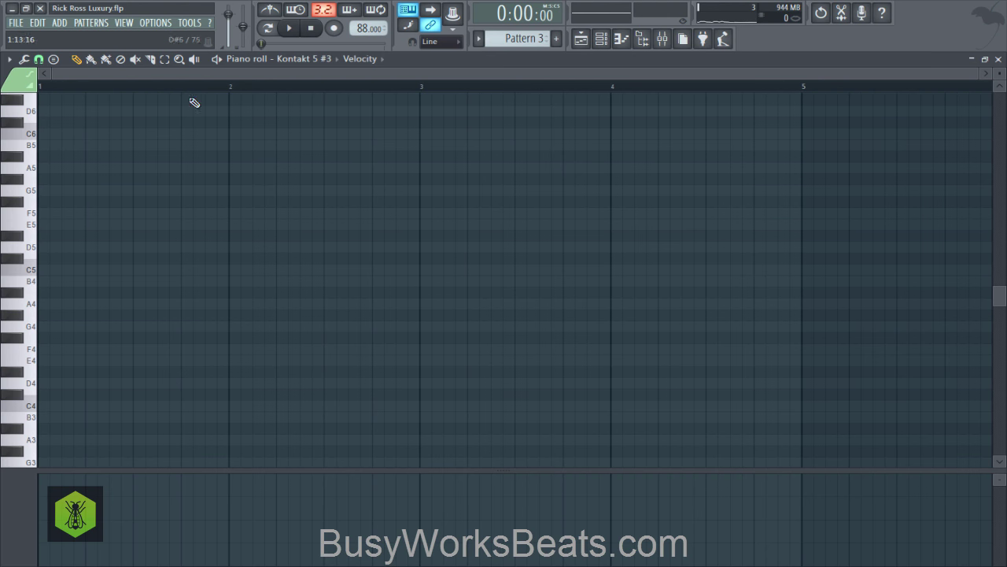
scroll(92, 261, "down", 4)
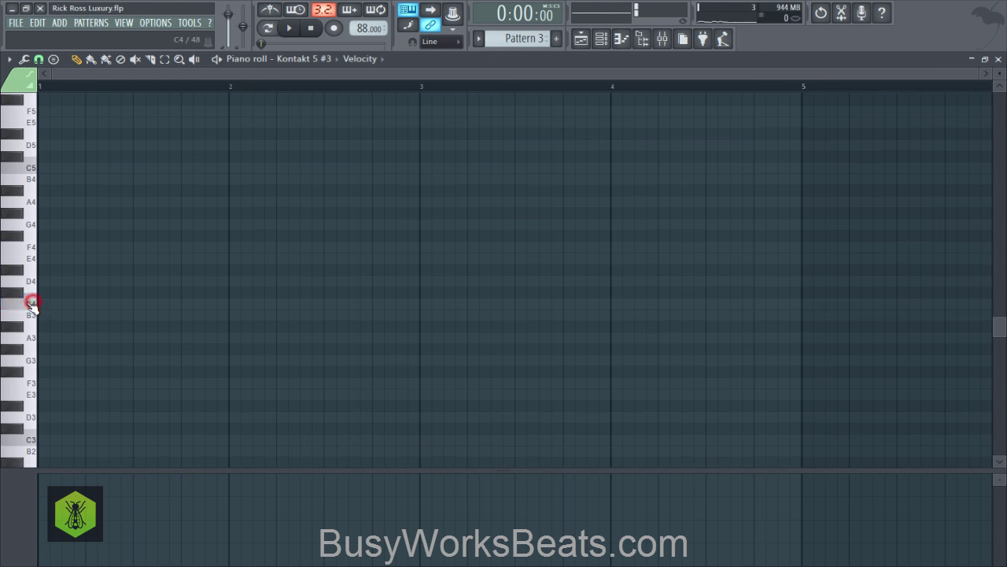
scroll(29, 307, "down", 4)
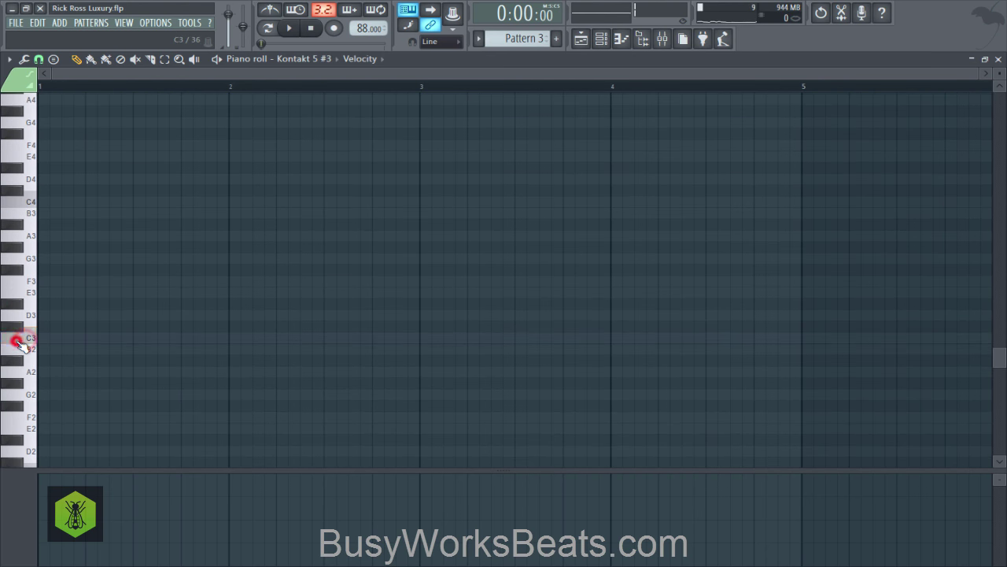
Add a C3 note at the start of bar 1 and shorten it to an eighth note
left_click(50, 337)
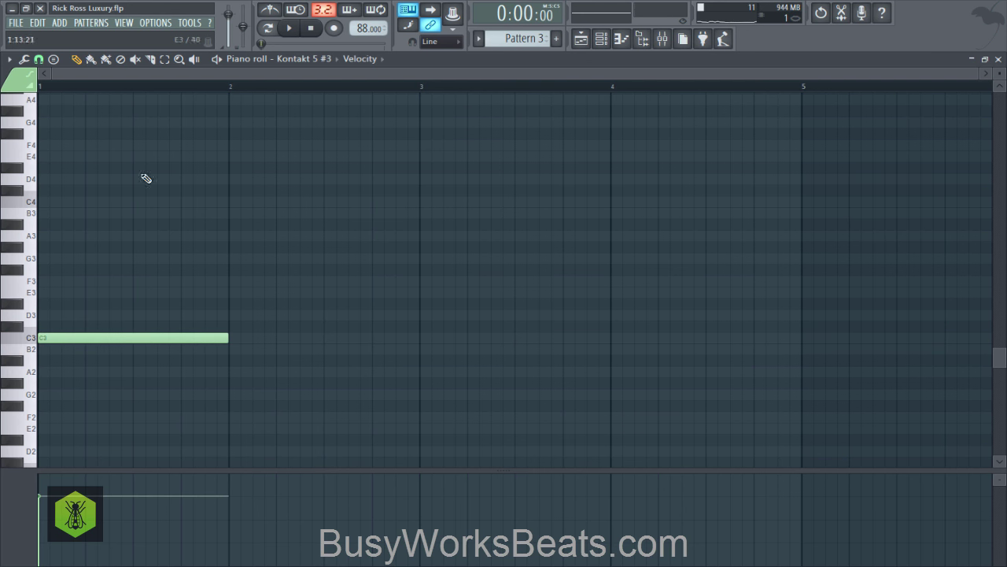
left_click(52, 60)
left_click(74, 165)
left_click_drag(224, 333, 105, 316)
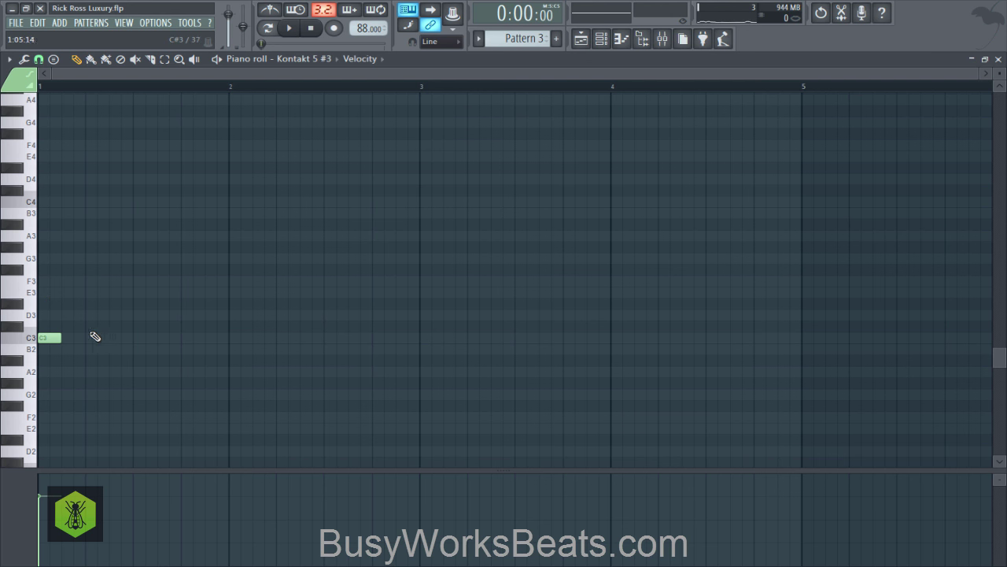
Audition the C#3 key, add a C#3 note on beat 2 of bar 1, and play the start of the pattern
left_click(24, 326)
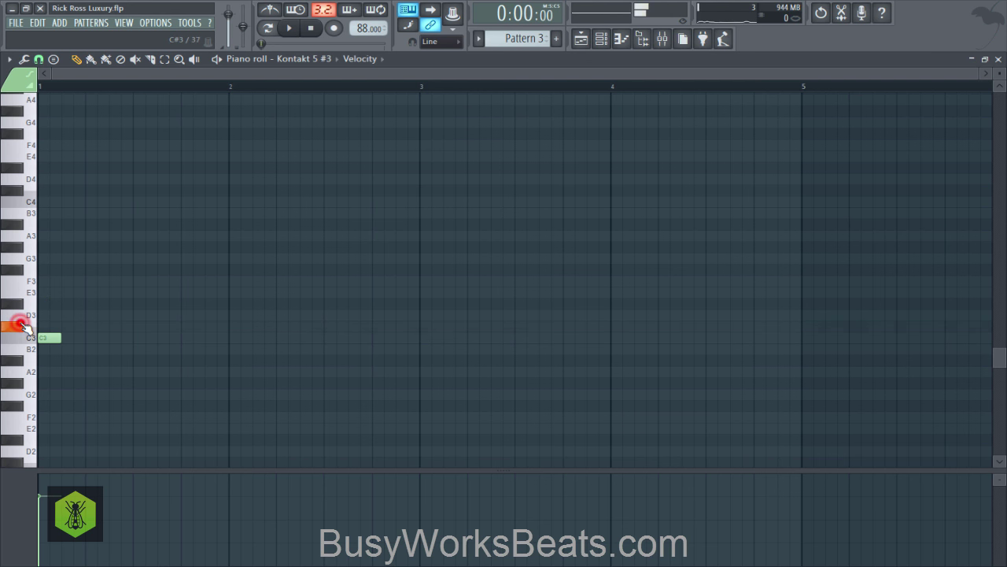
key("space")
key("space")
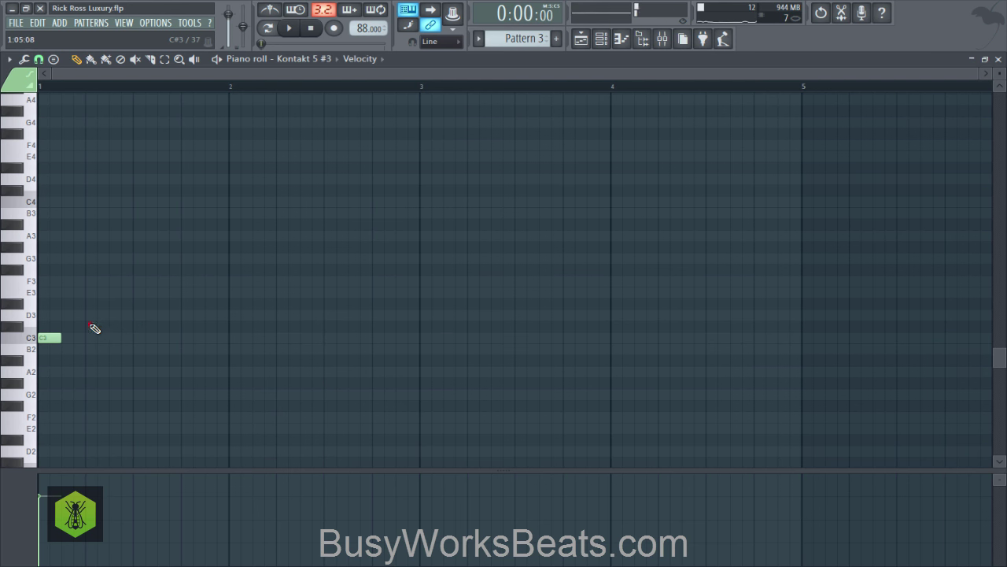
left_click(90, 326)
key("space")
key("space")
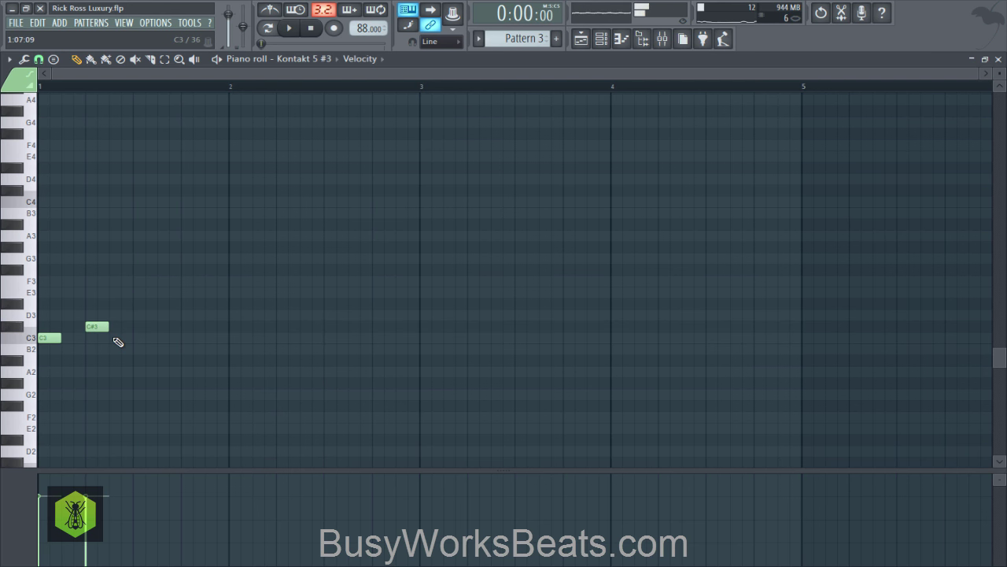
Play back the drum hits and add a C3 note on step 4 of bar 1, just before the C#3 note
key("space")
key("space")
key("space")
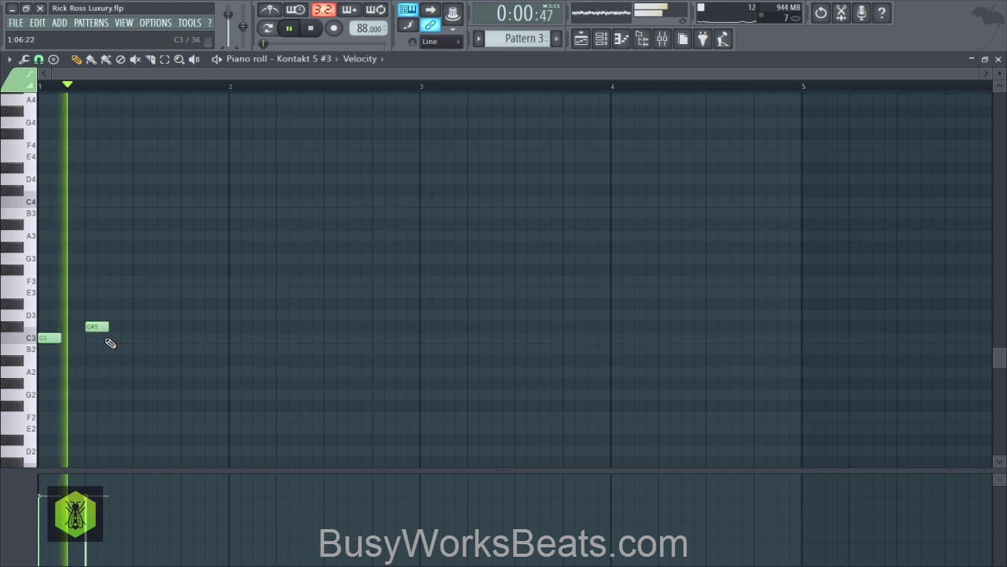
key("space")
left_click(79, 337)
key("space")
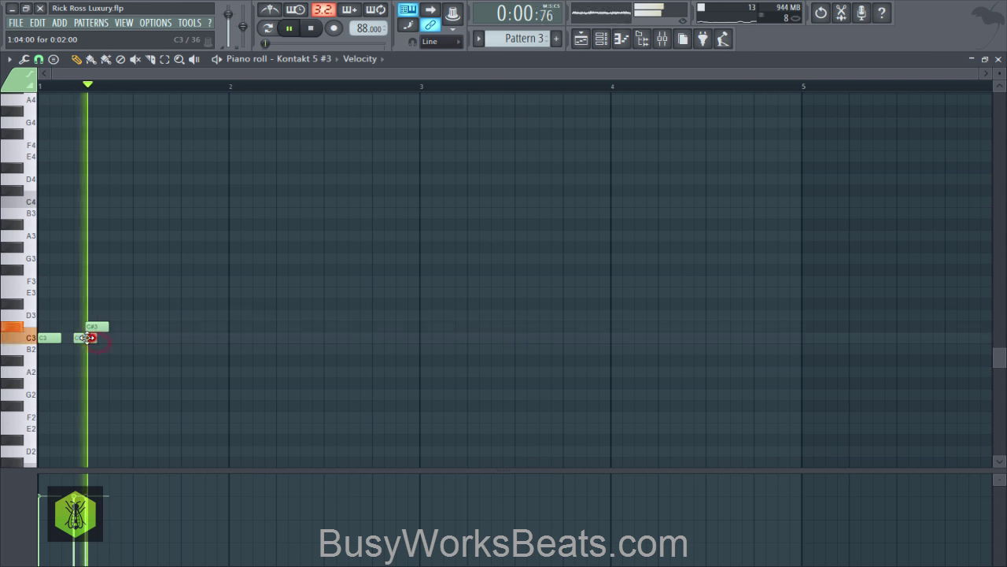
Add a C3 note on step 7 of bar 1, directly after the C#3 note, and replay the groove
key("space")
key("space")
left_click(114, 338)
key("space")
key("space")
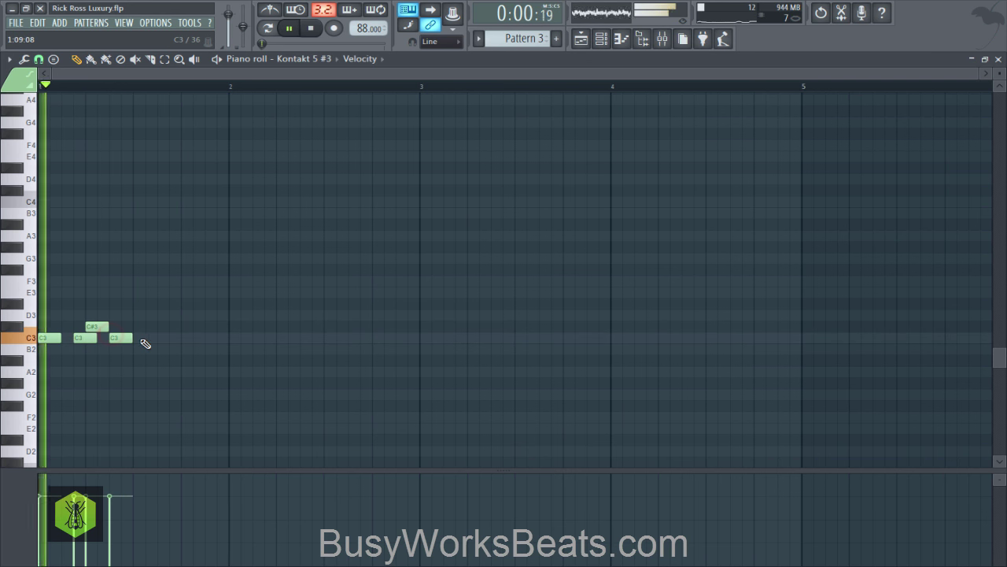
Add a C3 note on step 11 and a C#3 note on beat 4 of bar 1, and replay the pattern
left_click(161, 337)
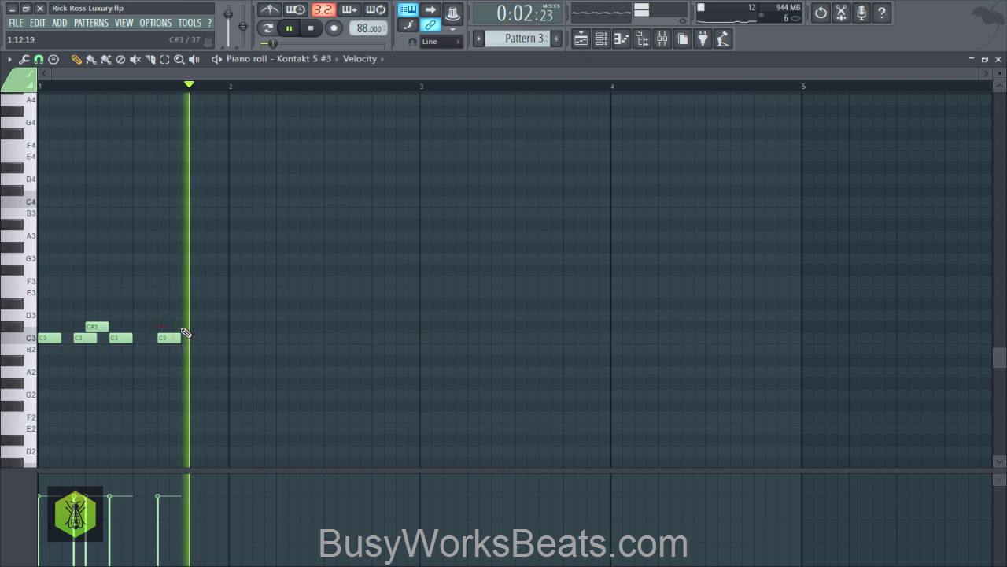
key("space")
left_click(189, 326)
key("space")
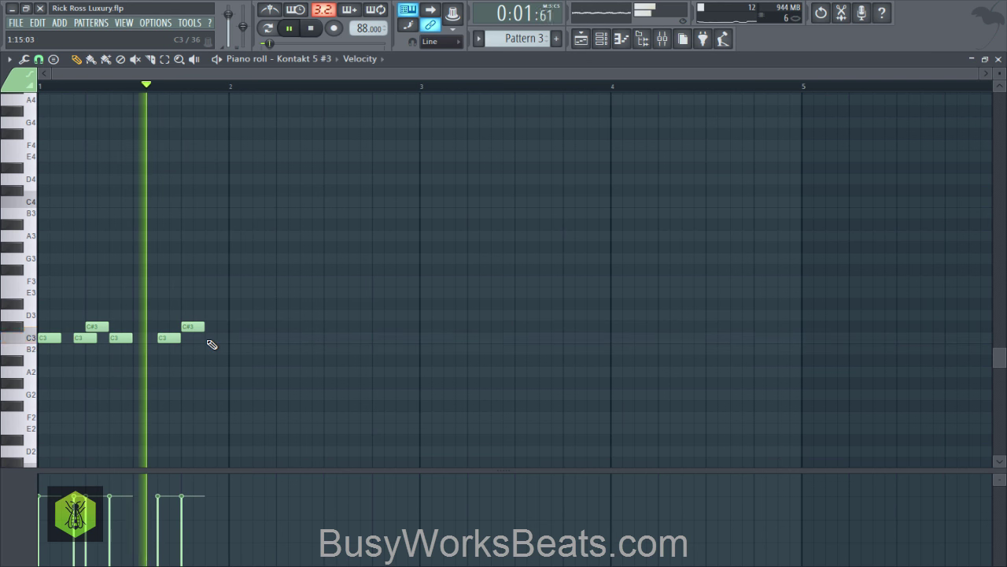
Stop playback and duplicate the bar 1 drum notes so that the copy starts at bar 2
key("space")
left_click_drag(220, 355, 51, 299)
key("ctrl+b")
left_click_drag(233, 330, 239, 331)
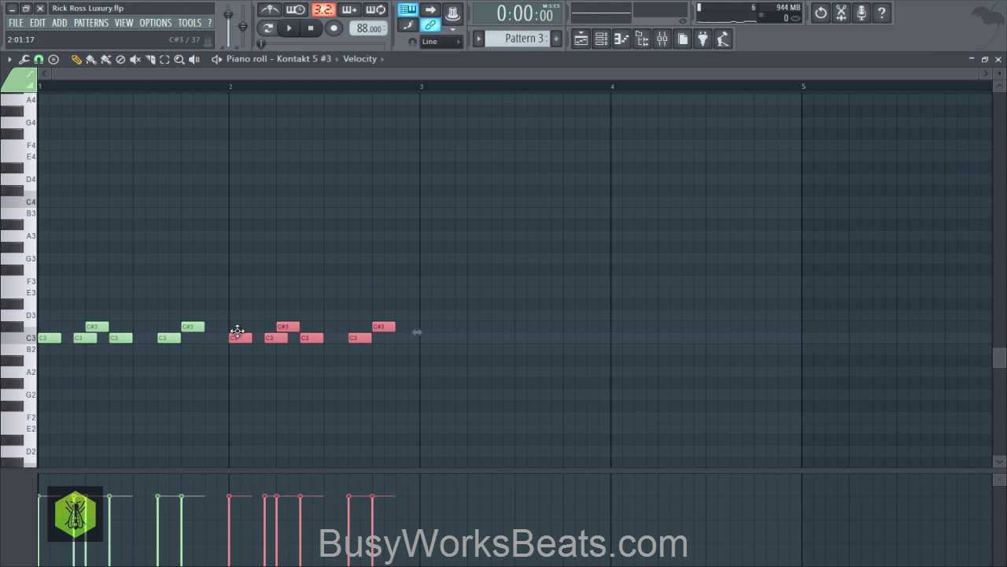
Delete the C3 note on step 4 of bar 2 and play back the two-bar drum groove
left_click(269, 346)
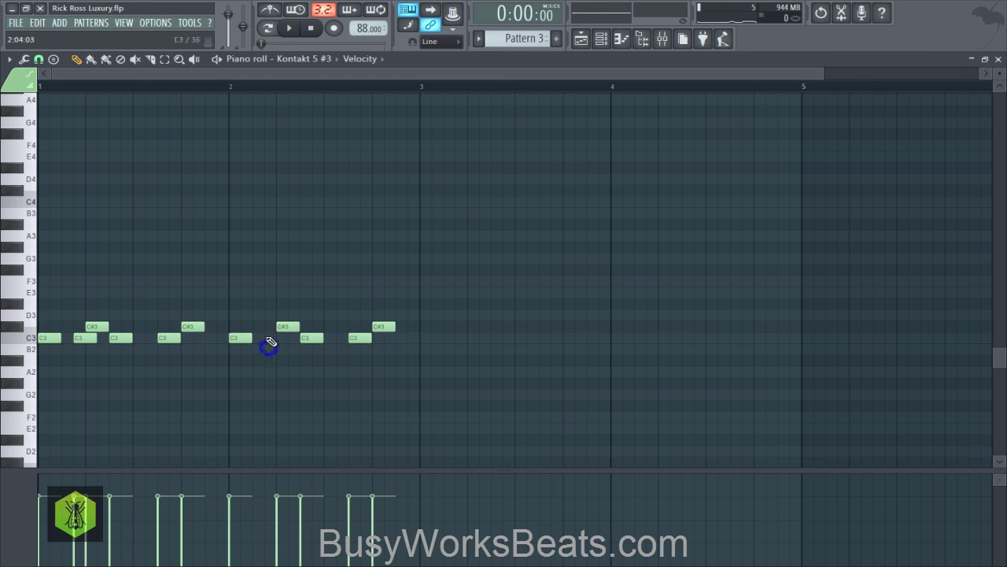
key("space")
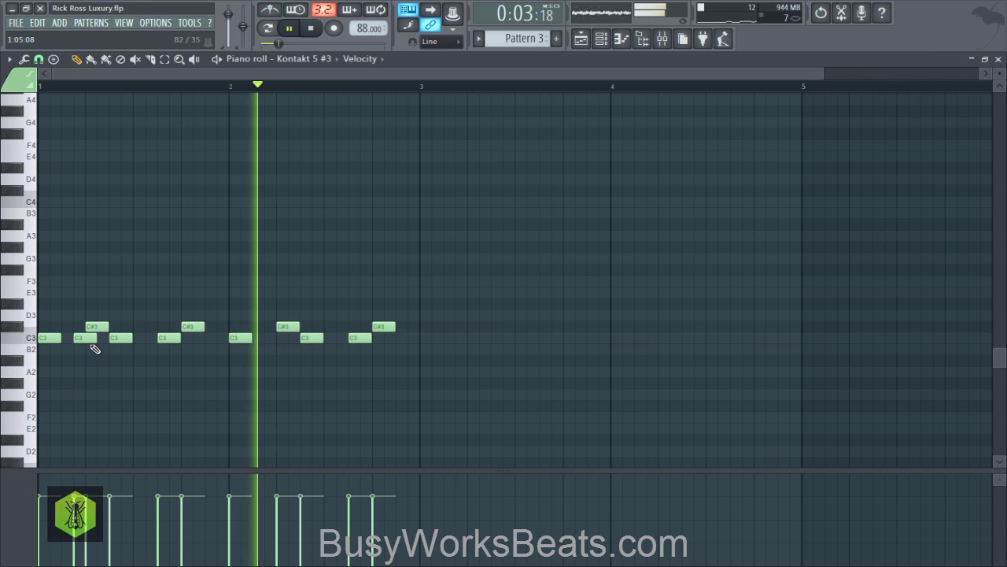
key("space")
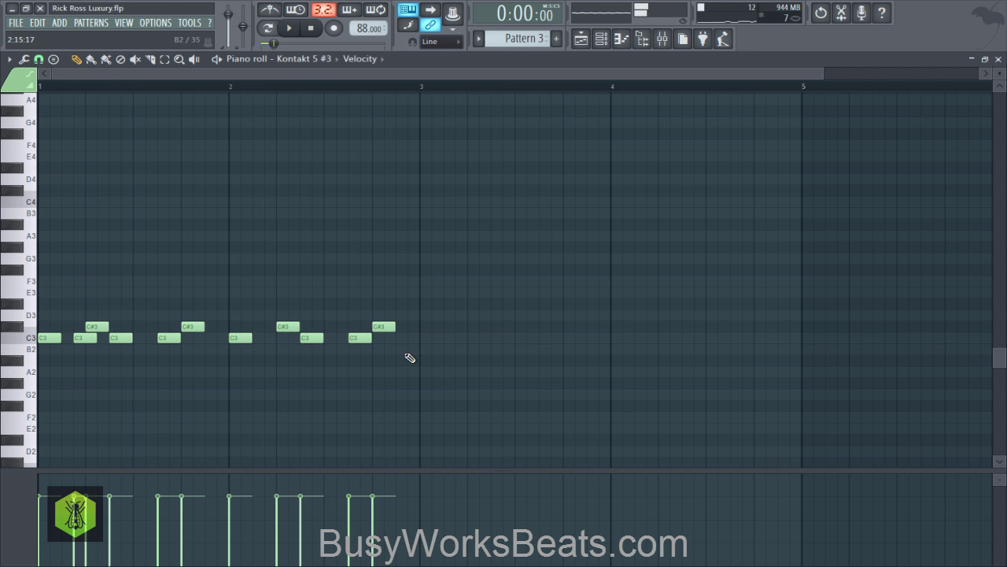
Duplicate the two-bar drum groove so that the copy starts at bar 3, and play back the pattern
left_click_drag(479, 374, 56, 263)
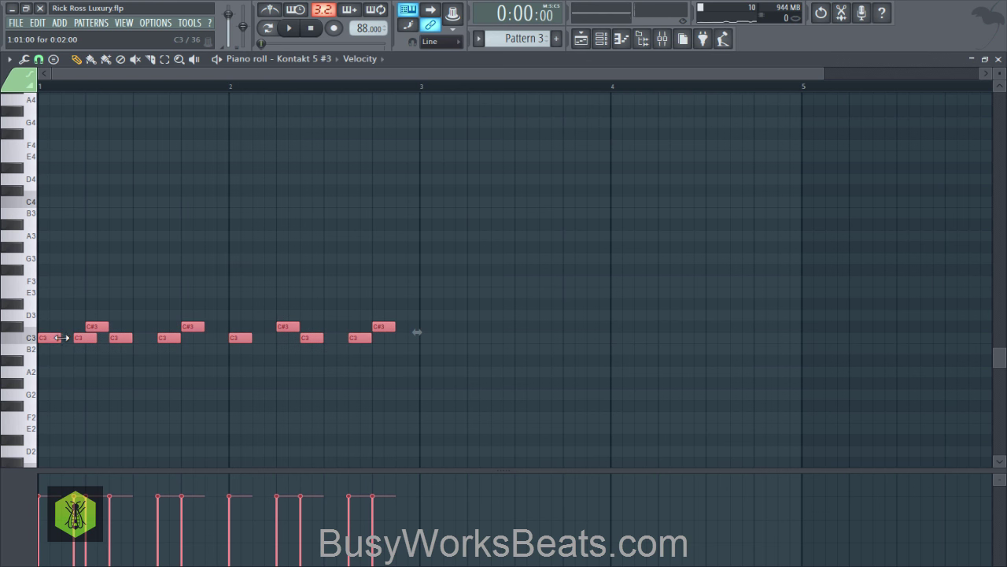
left_click_drag(47, 336, 420, 332)
left_click(421, 364)
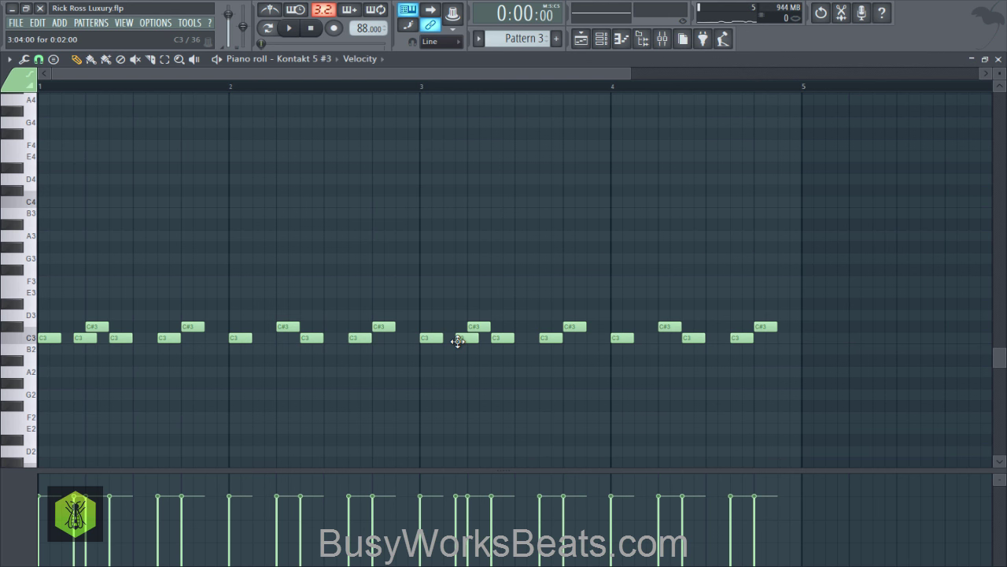
key("space")
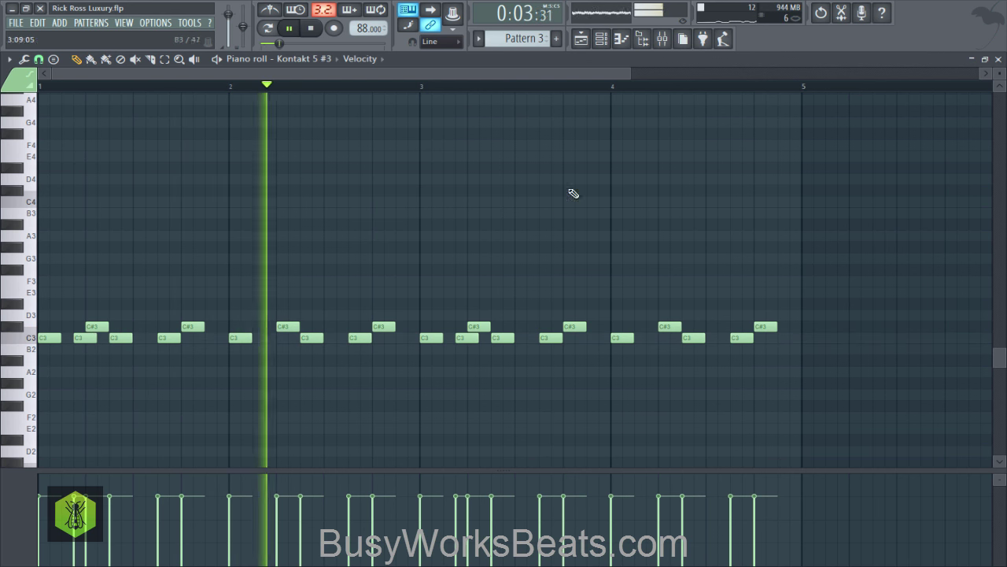
key("space")
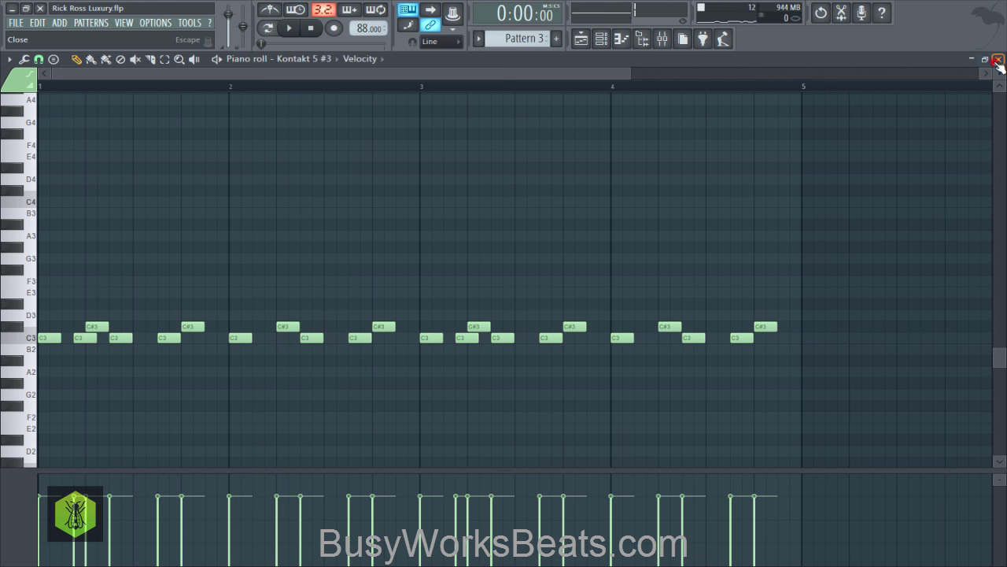
Save the project and place a second Pattern 3 clip on Track 3 of the playlist, starting at bar 5
left_click(998, 59)
key("F6")
key("ctrl+s")
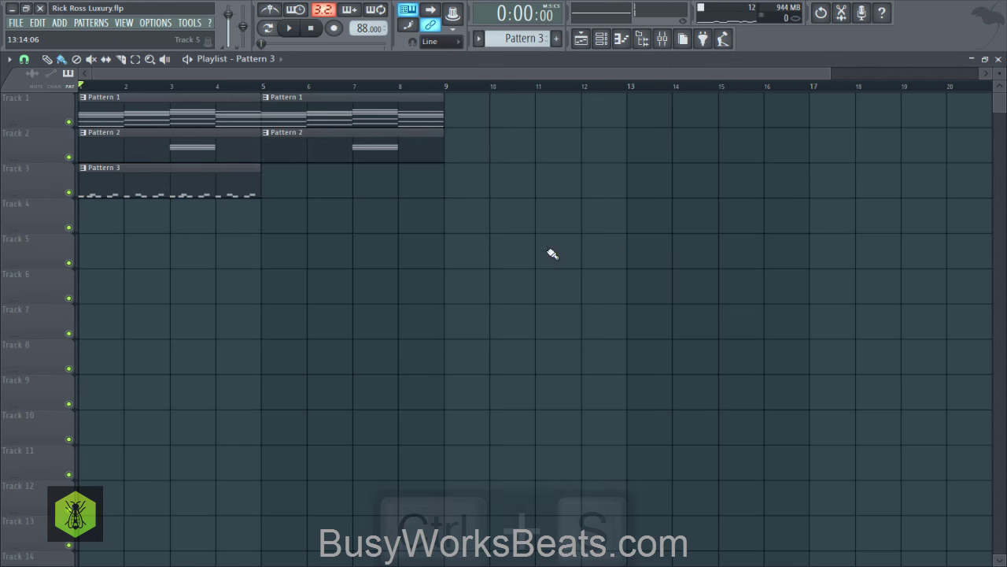
left_click(268, 190)
right_click(349, 238)
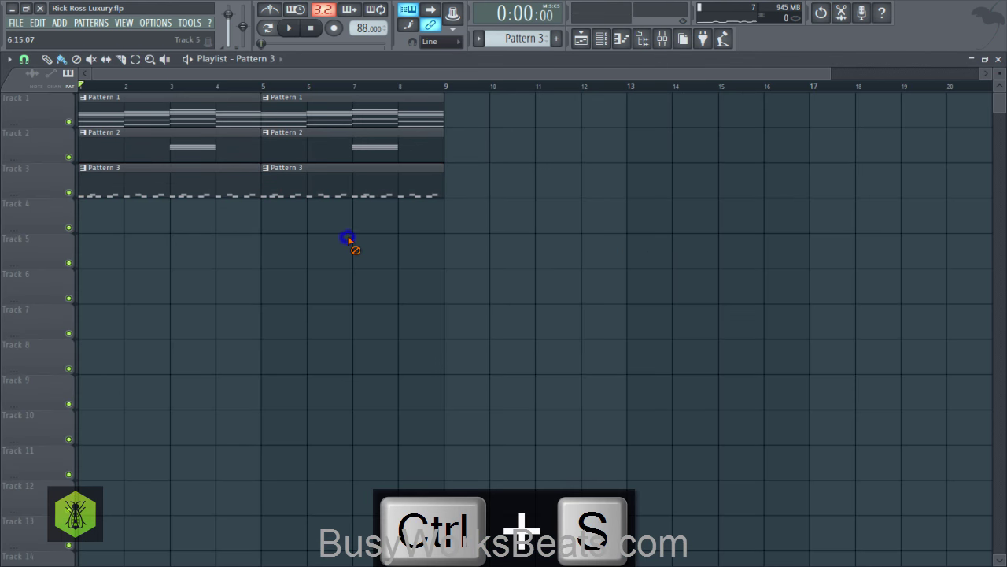
Show the channel rack and browse to the Kicks folder of X Drums in the BusyWorksBeats.com sample library
left_click(602, 39)
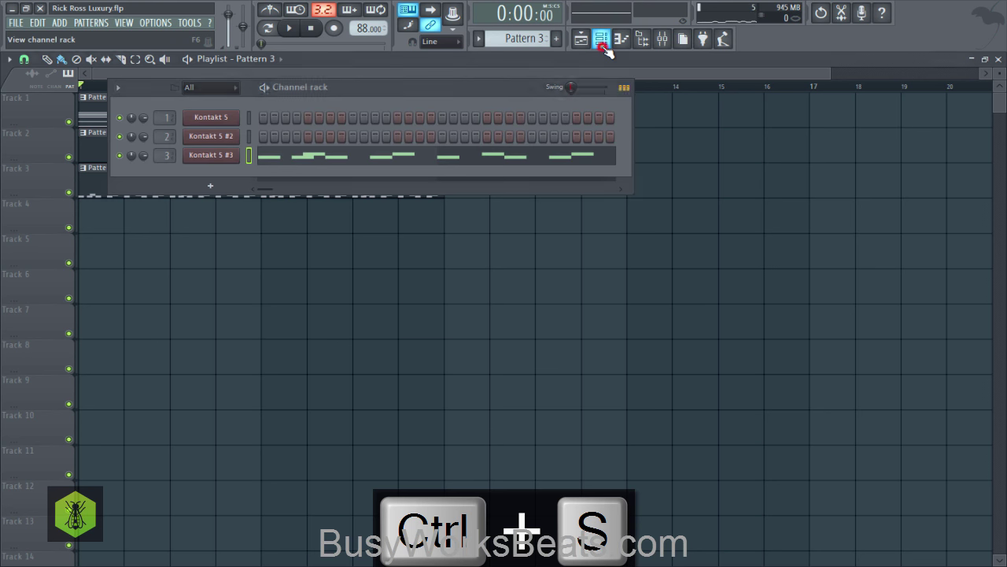
left_click(650, 43)
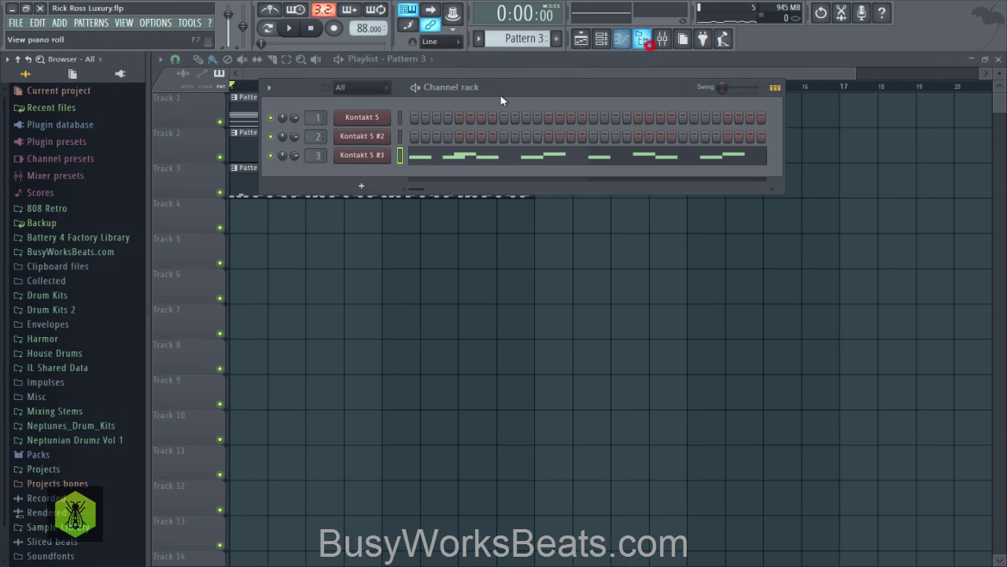
left_click(98, 261)
scroll(89, 303, "down", 8)
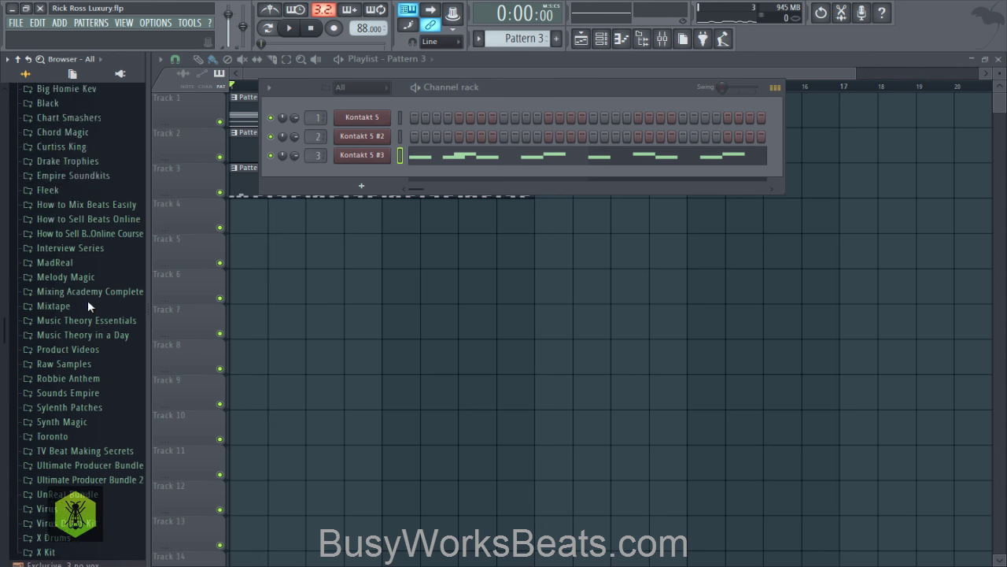
left_click(76, 444)
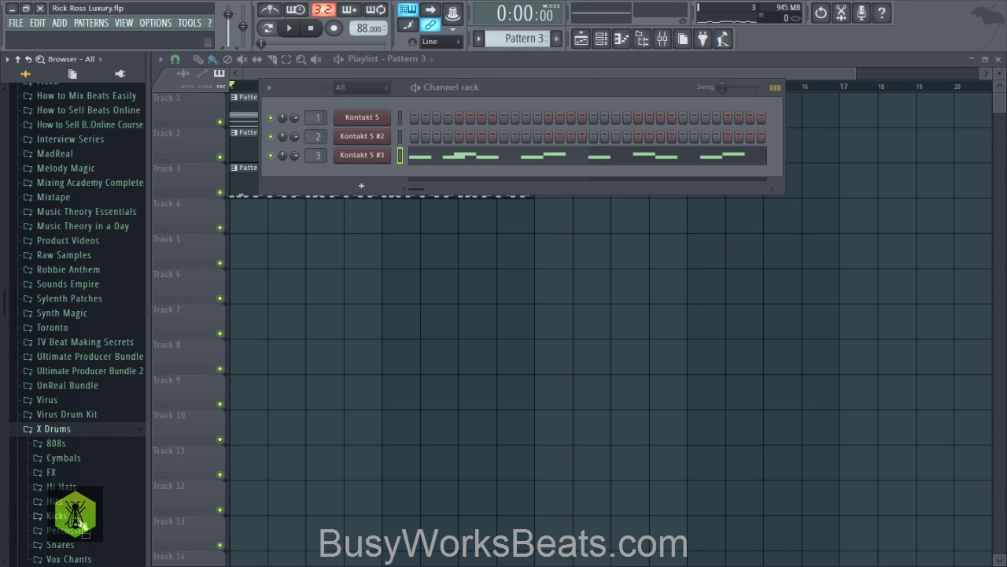
left_click(77, 516)
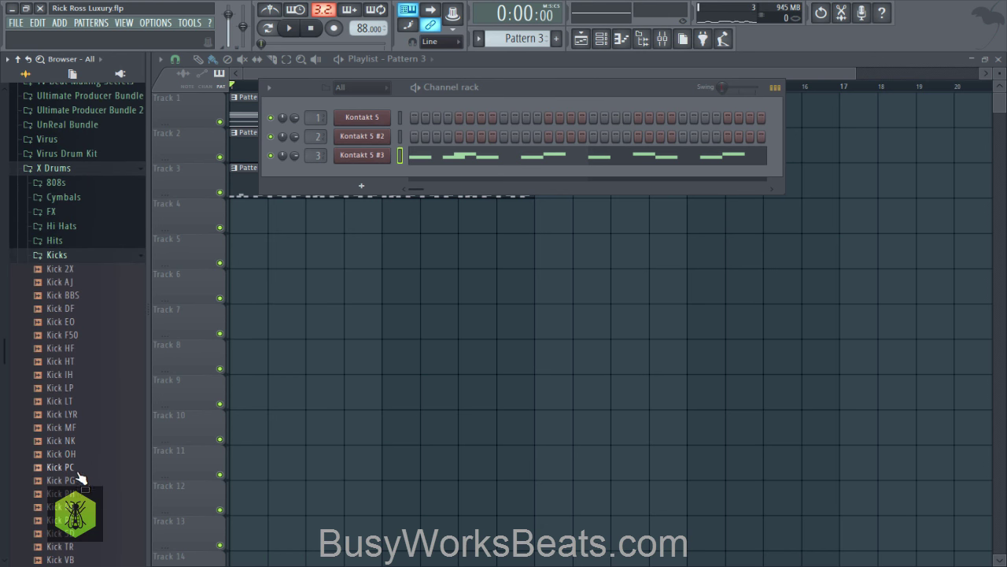
Load Kick PC into a new channel and route it to mixer track 4
right_click(70, 467)
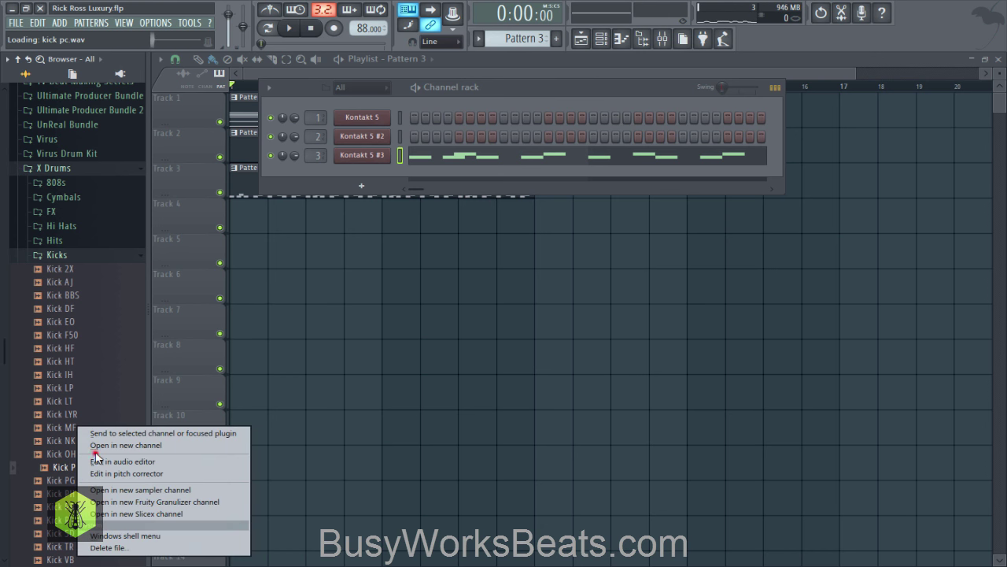
left_click(94, 446)
left_click_drag(313, 171, 313, 164)
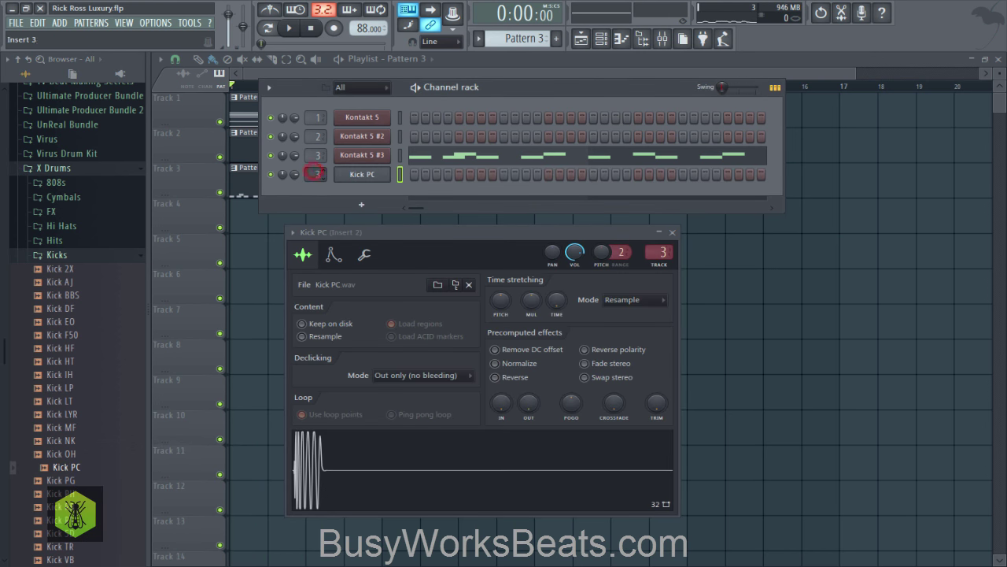
Move all C3 kick notes of Pattern 3 from the Kontakt 5 #3 channel to the Kick PC channel's piano roll
left_click(431, 161)
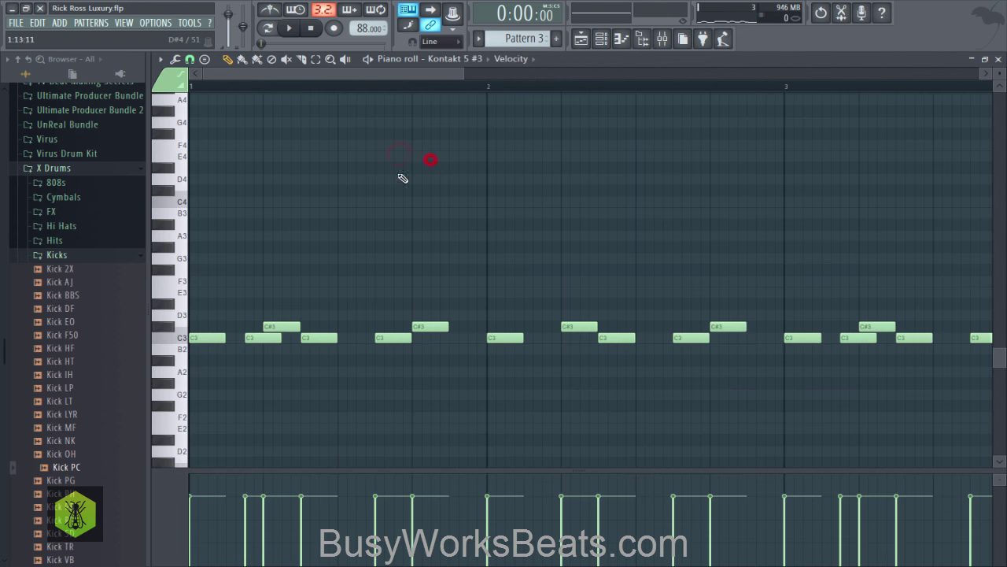
double_click(179, 337)
key("ctrl+x")
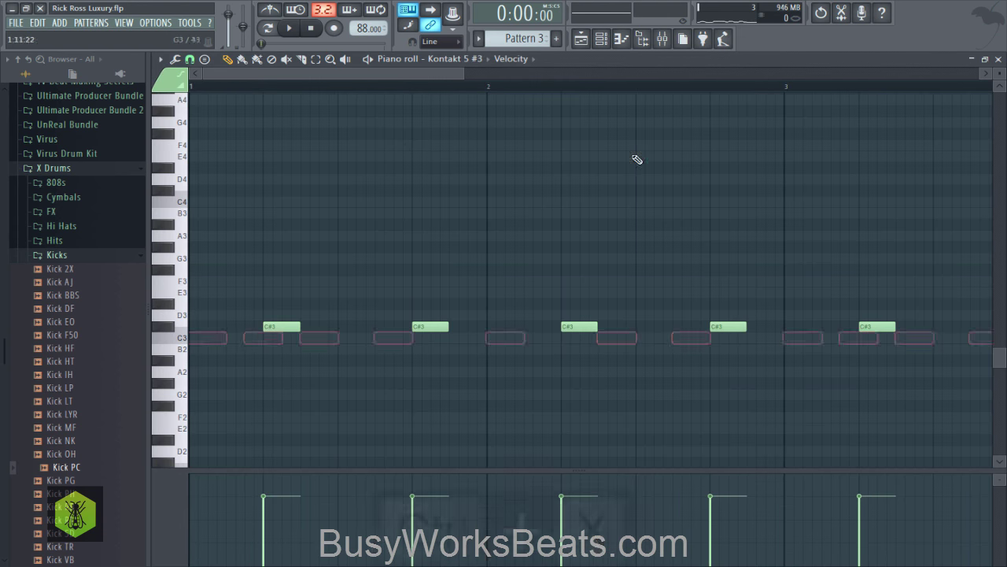
left_click(997, 59)
right_click(370, 170)
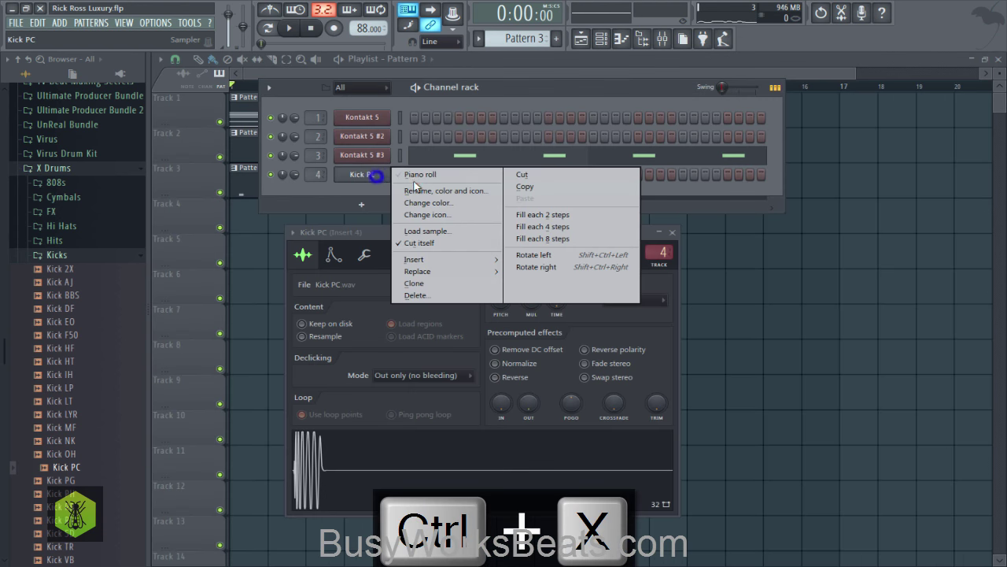
left_click(427, 174)
key("ctrl+v")
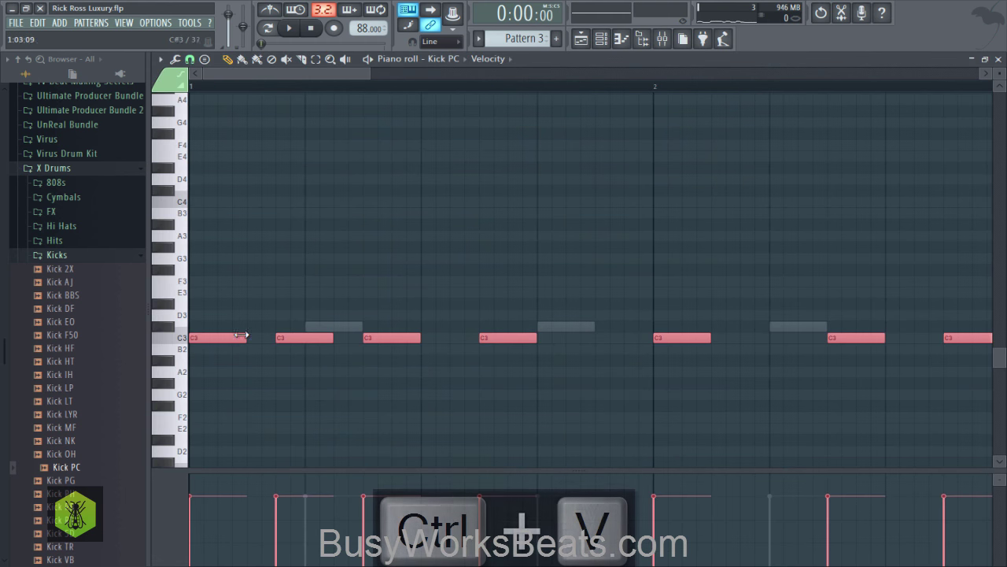
Transpose the Kick PC notes up two octaves to C5 and play the arrangement
key("ctrl+Up")
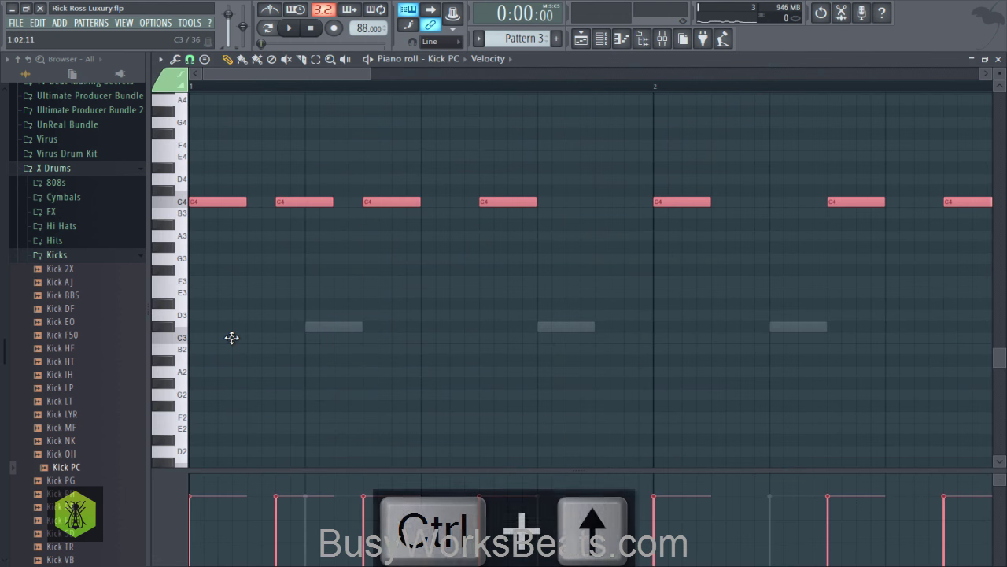
key("ctrl+Up")
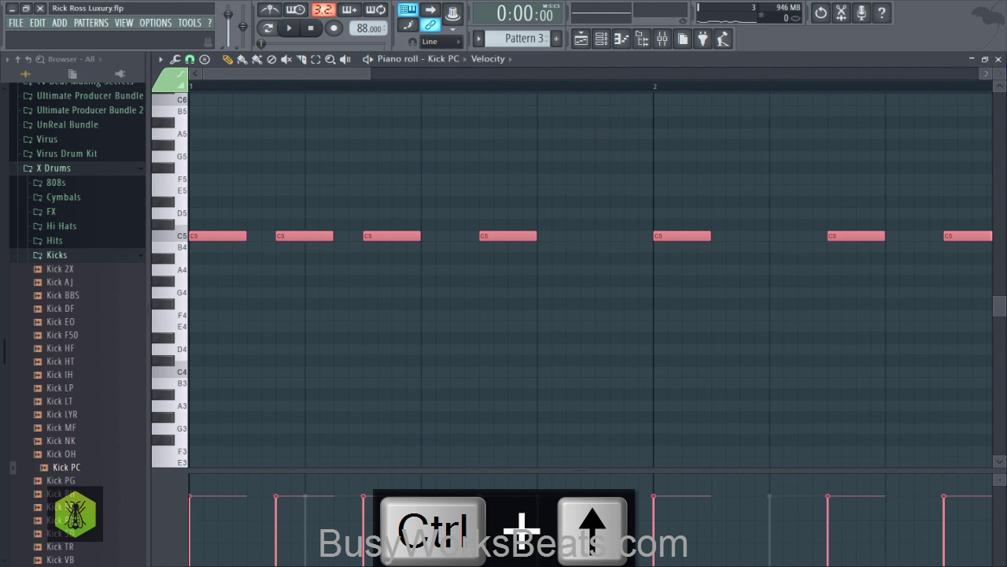
left_click(1000, 60)
left_click(742, 265)
key("space")
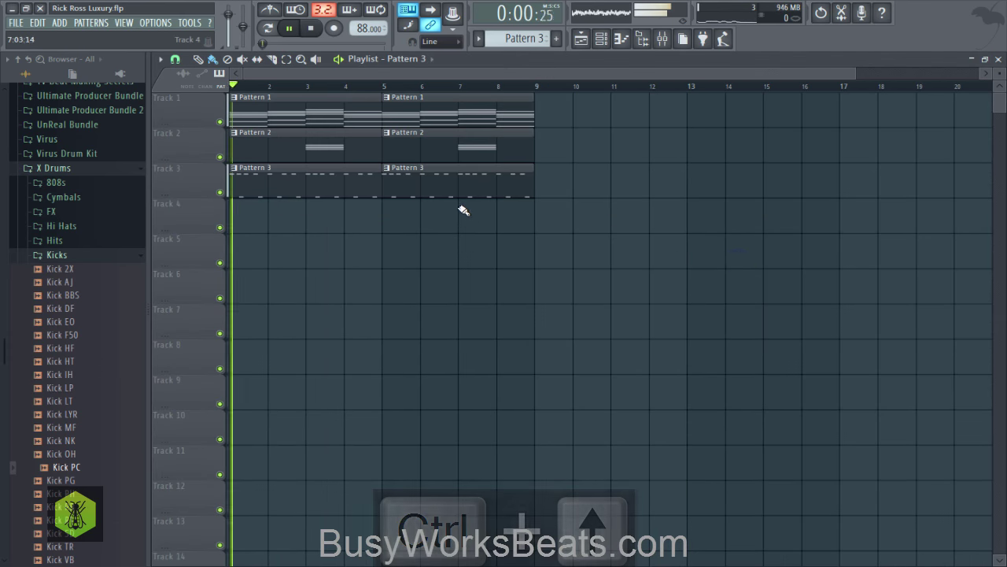
Move all the Kontakt 5 #3 notes up one semitone to D3 and play them back
left_click(602, 41)
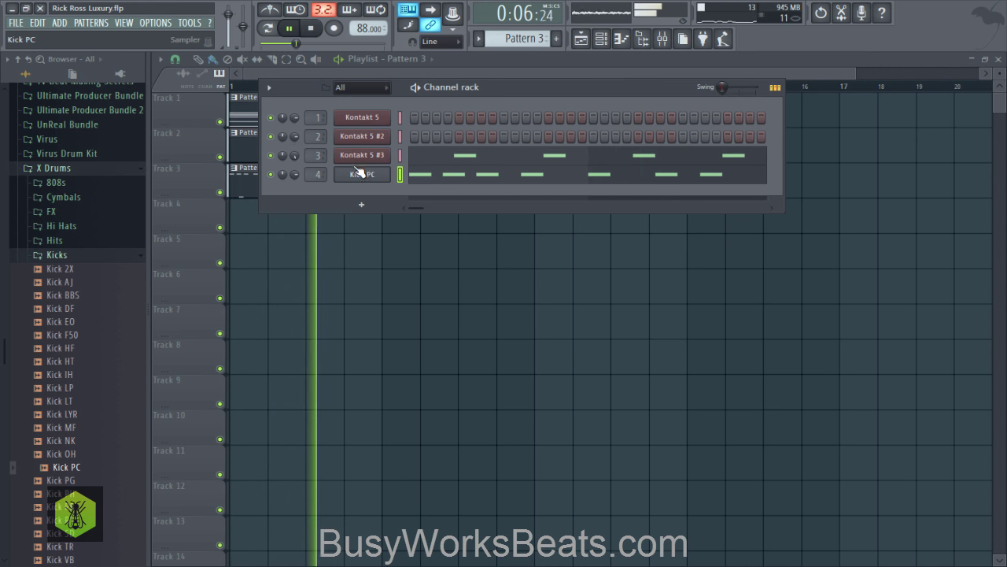
key("space")
left_click(434, 151)
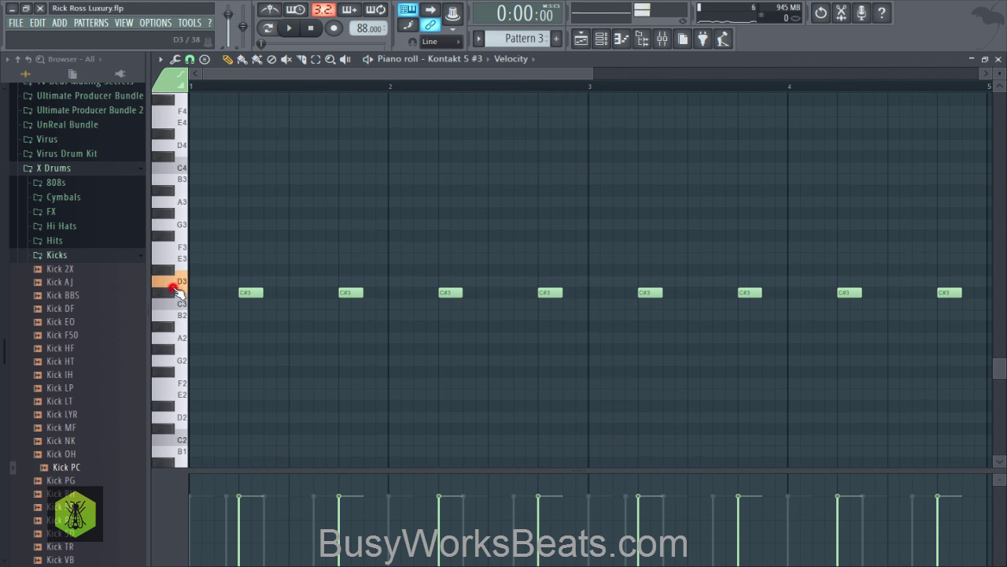
key("ctrl+a")
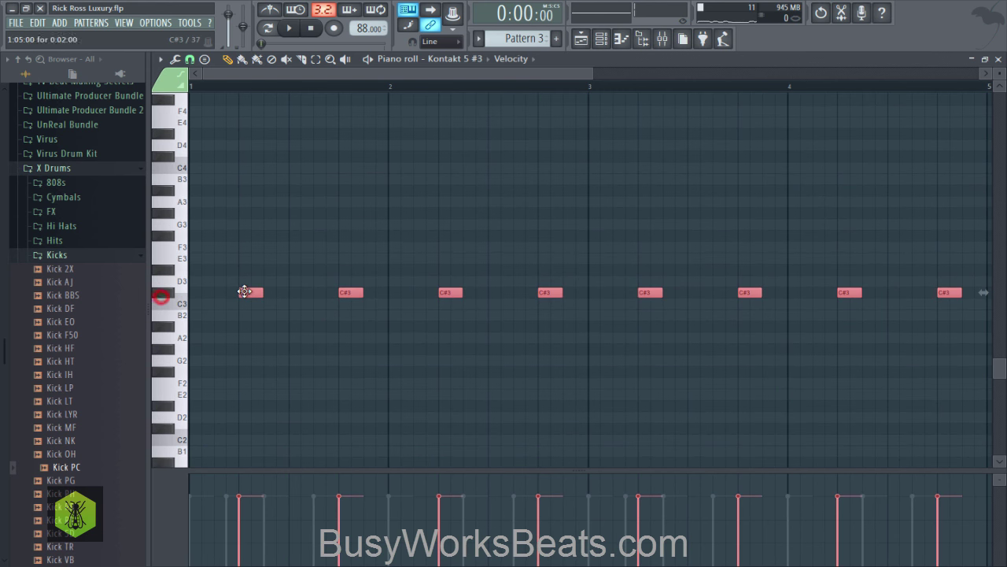
left_click_drag(243, 292, 246, 281)
key("space")
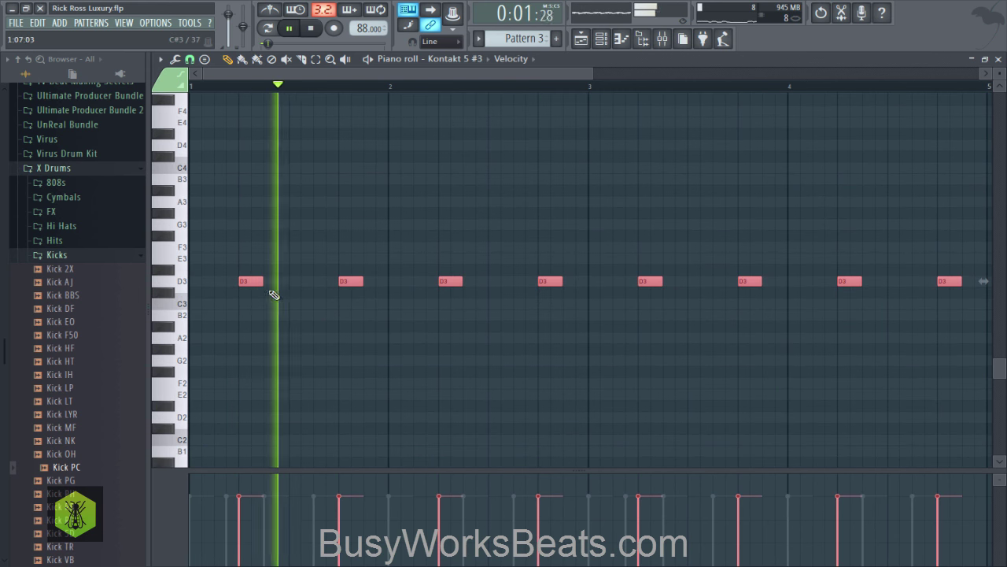
scroll(328, 94, "down", 2)
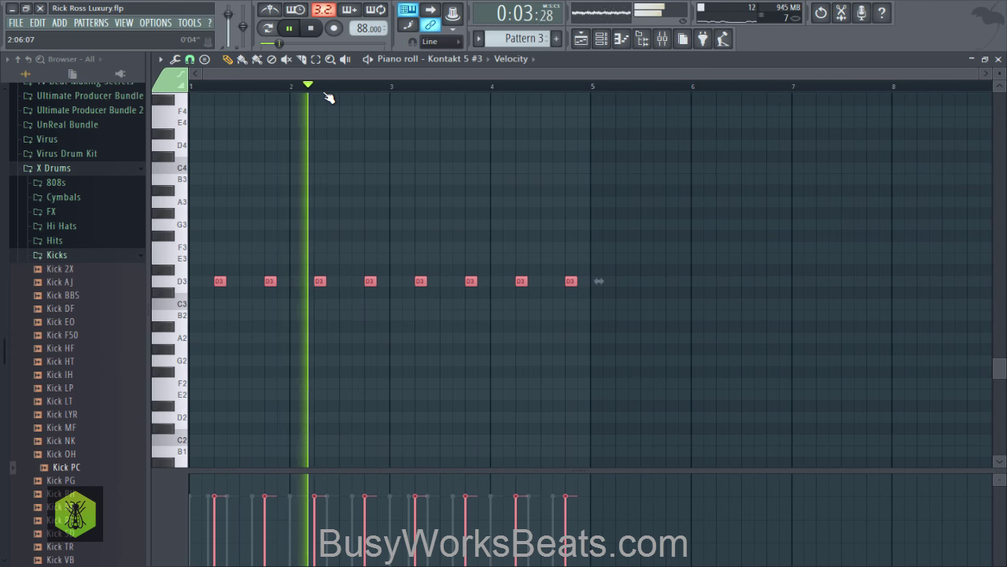
Return to the playlist, save the project and stop playback
key("F6")
key("F5")
right_click(779, 281)
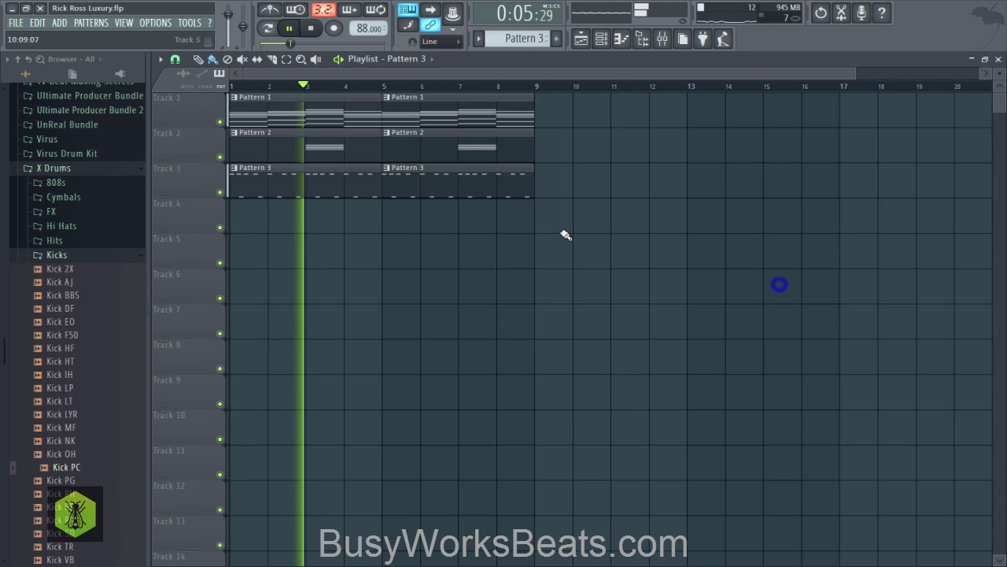
key("ctrl+s")
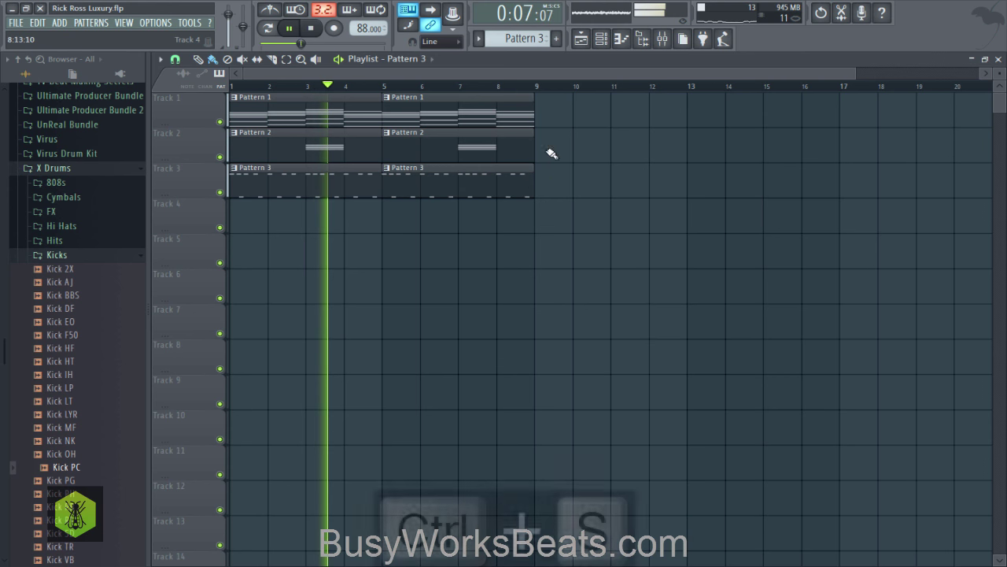
key("space")
Balance the mixer during playback by lowering inserts 1, 2 and 4, with insert 2 lowest, and raising insert 3 slightly; save the project
left_click(660, 39)
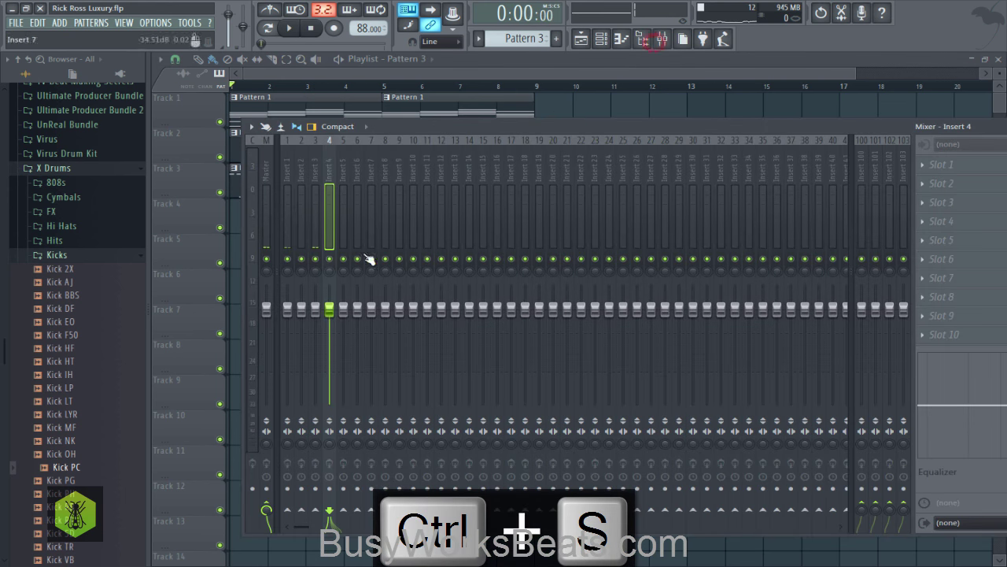
key("space")
left_click_drag(329, 308, 304, 352)
left_click(313, 305)
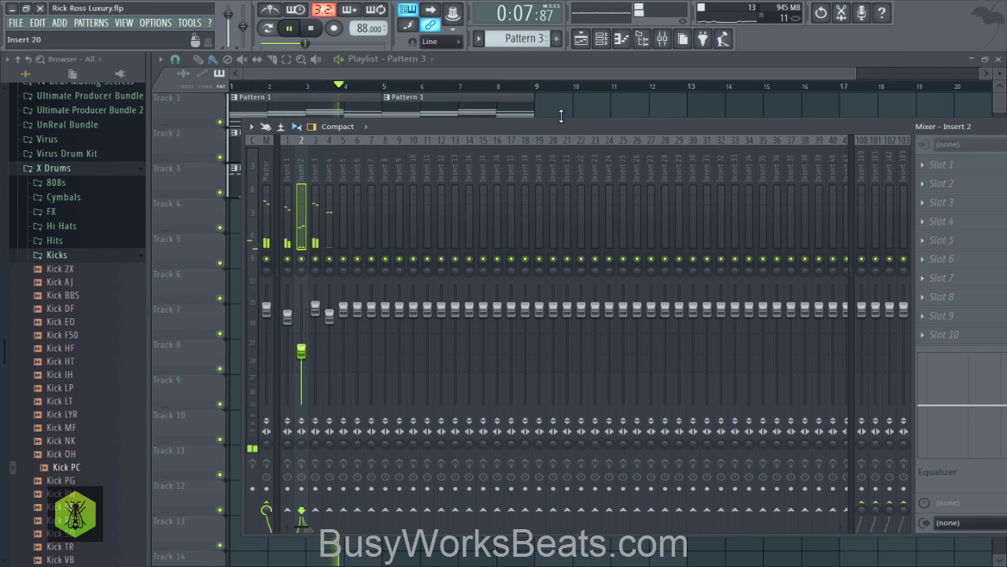
key("F9")
key("ctrl+s")
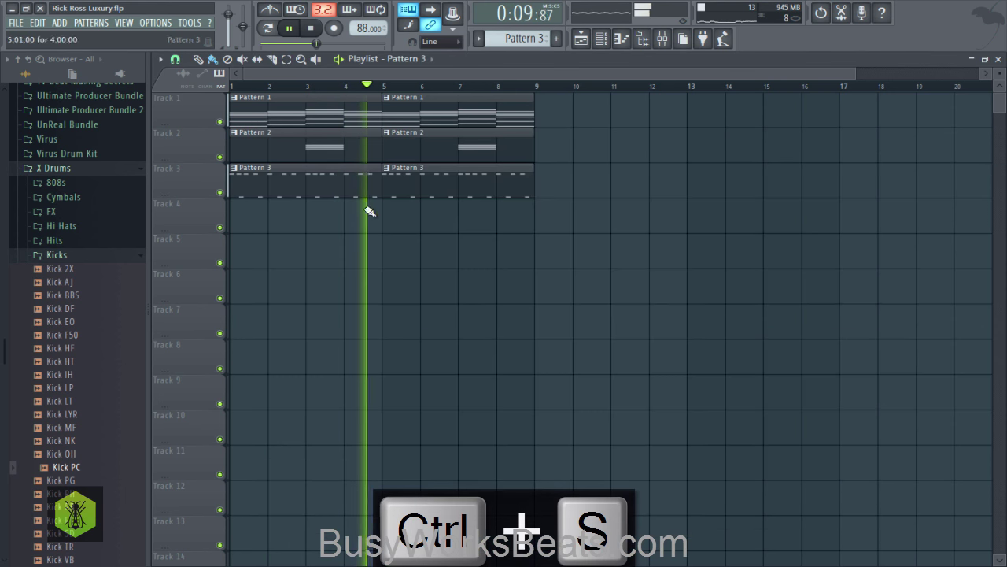
Collapse the browser folders, hide the browser and close the mixer
left_click(24, 61)
left_click(647, 40)
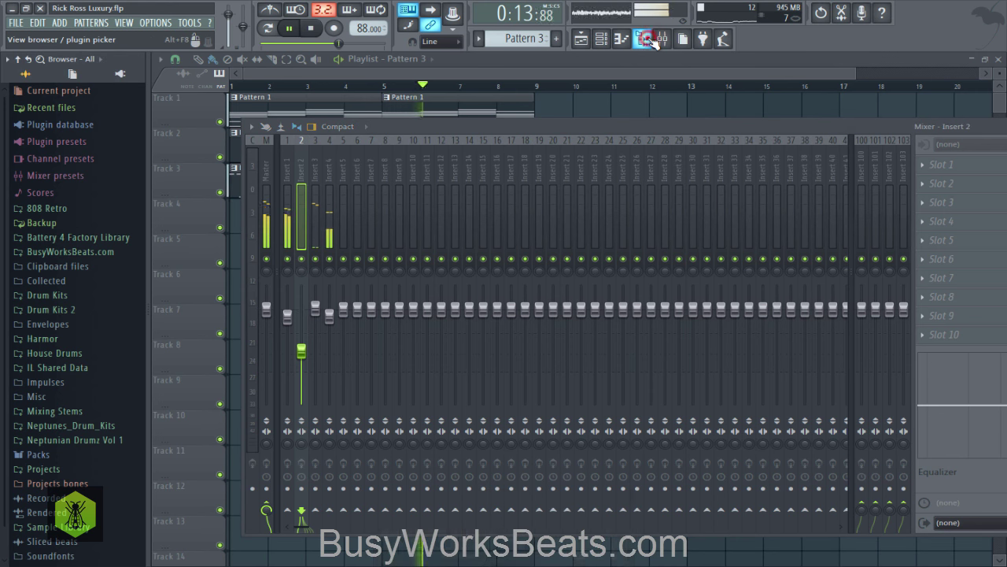
left_click(653, 41)
left_click(910, 126)
Duplicate all the playlist's pattern clips into bars 9 to 16 and save the project
left_click_drag(658, 220, 106, 101)
key("ctrl+b")
right_click(434, 260)
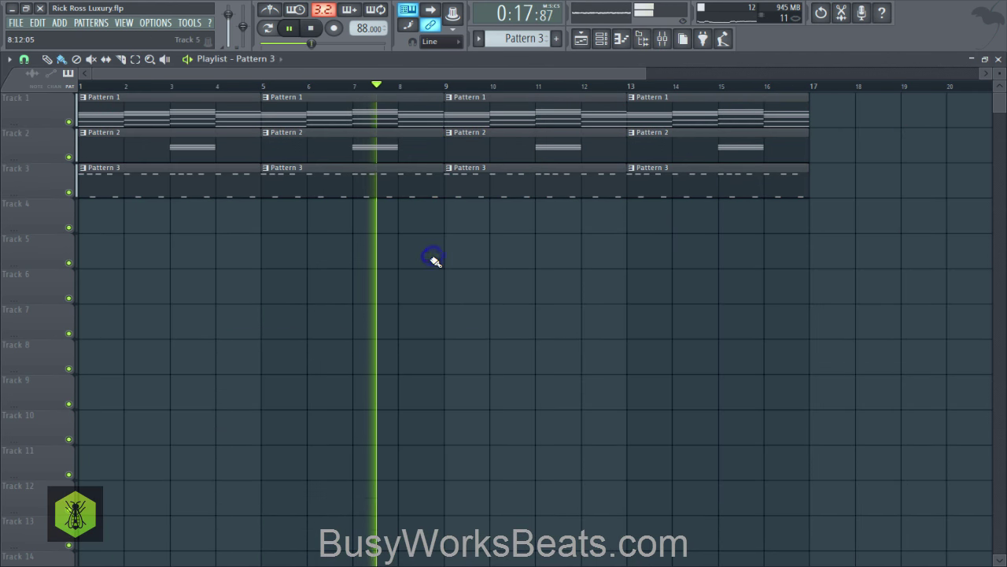
key("ctrl+s")
Switch to the empty Pattern 4 and close the playlist and Kick PC sampler windows
left_click(601, 38)
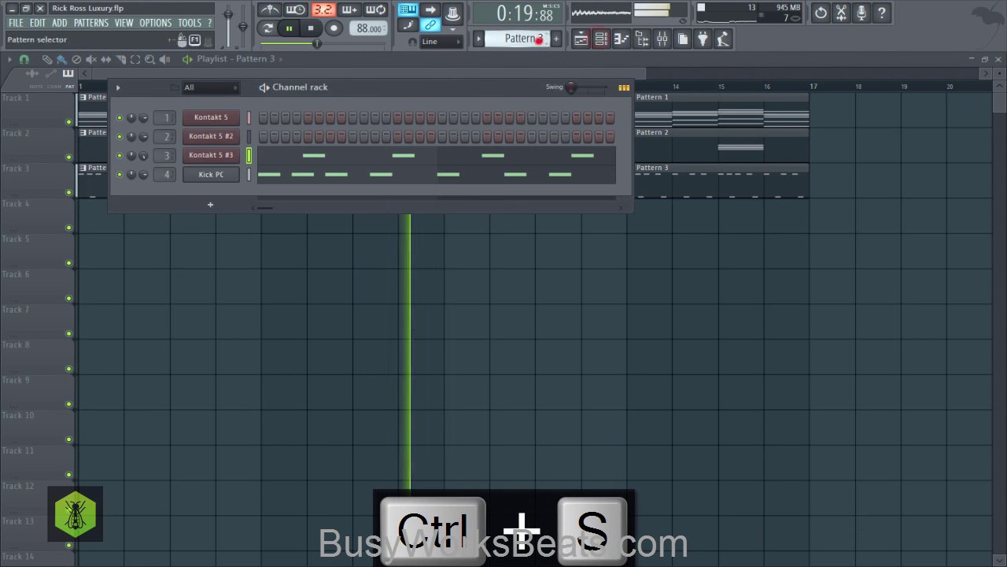
scroll(539, 39, "down", 1)
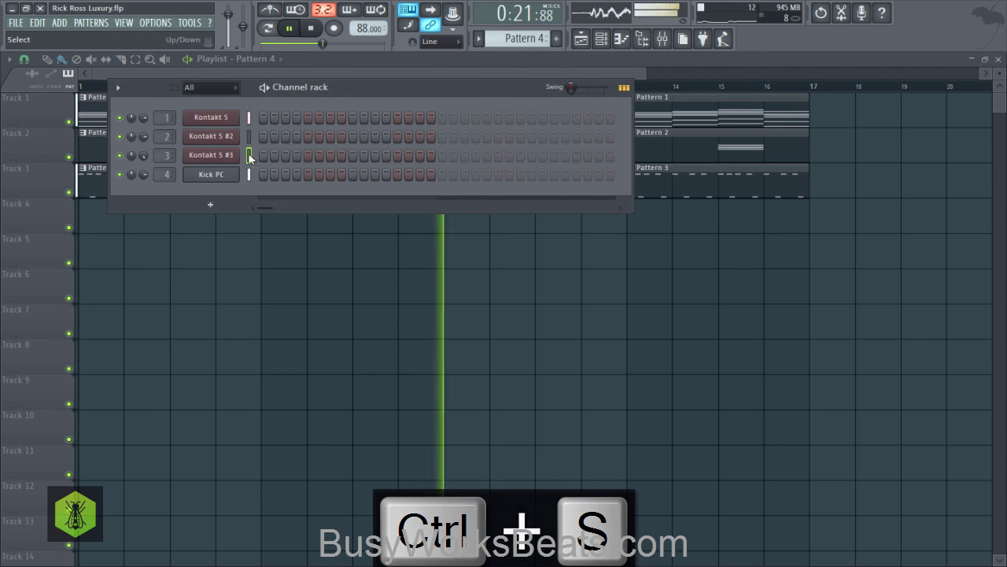
right_click(272, 265)
left_click(999, 59)
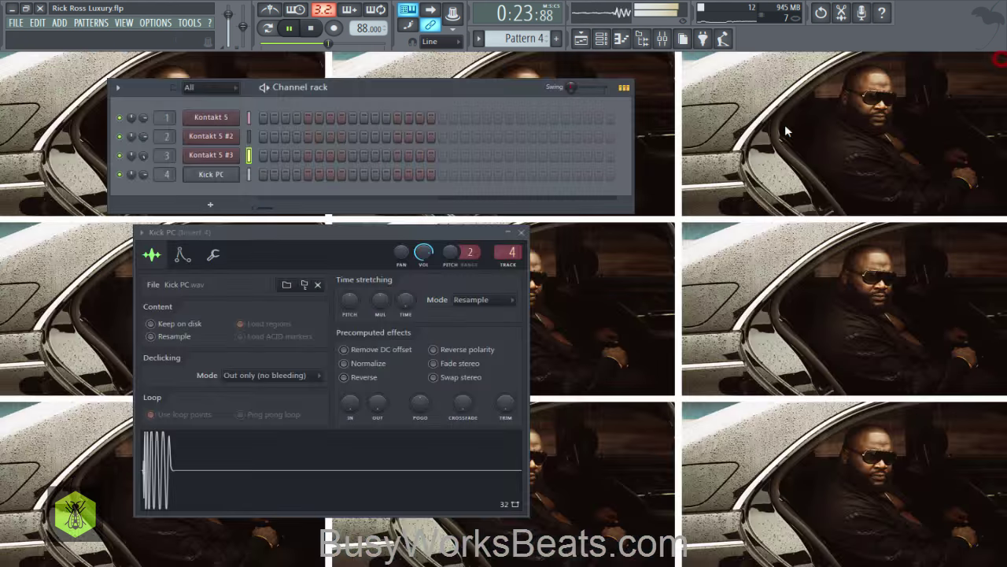
left_click(601, 38)
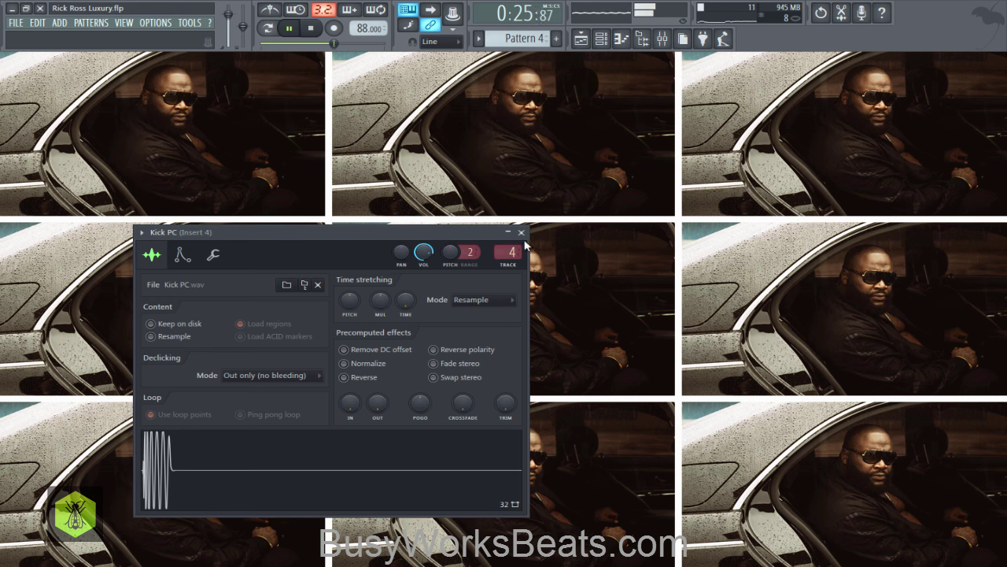
left_click(521, 232)
Save the project, show the channel rack and stop playback
key("ctrl+s")
left_click(601, 38)
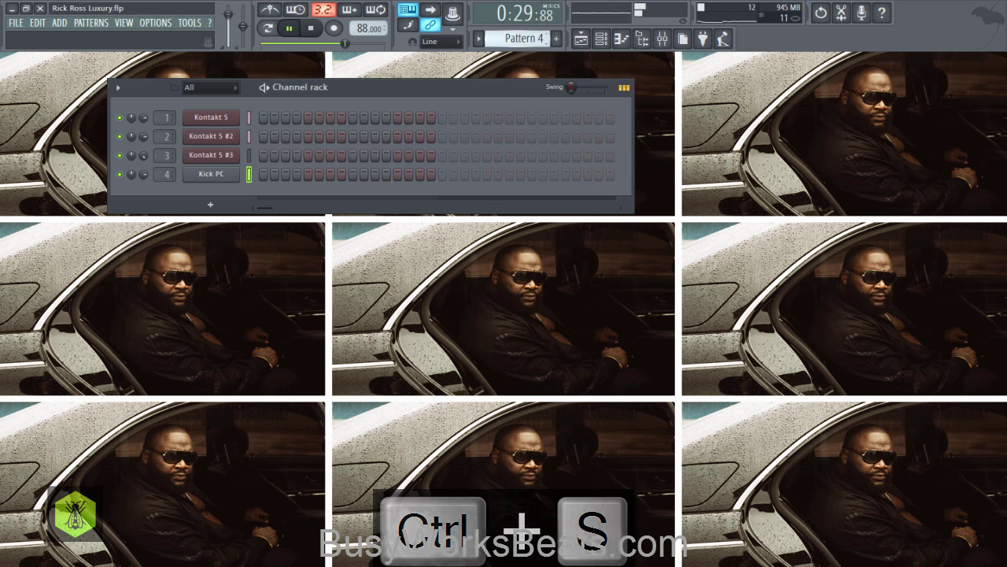
key("space")
key("ctrl+s")
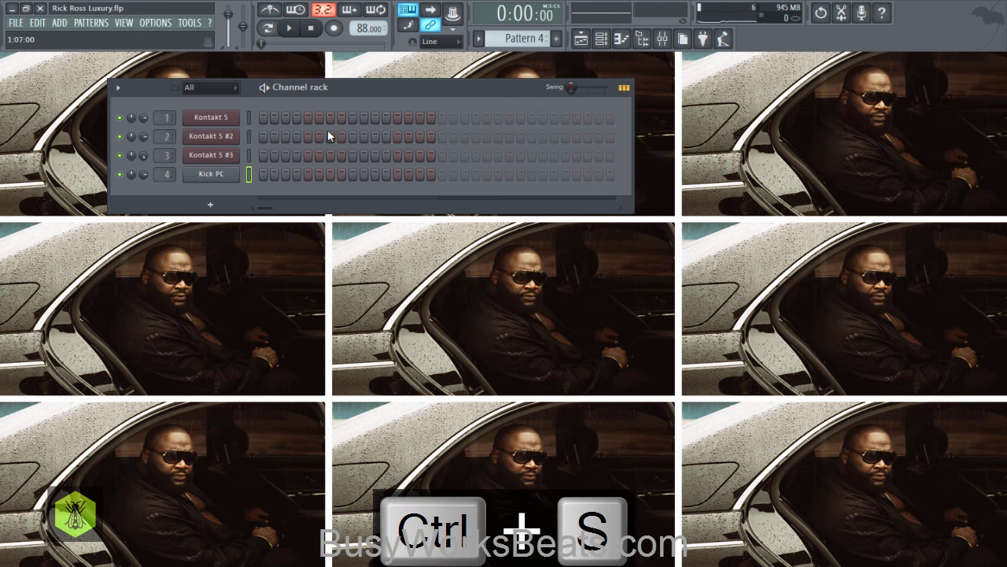
Add a new Kontakt 5 instrument channel with Pattern 4 active
left_click_drag(510, 39, 510, 41)
left_click(63, 23)
mouse_move(79, 36)
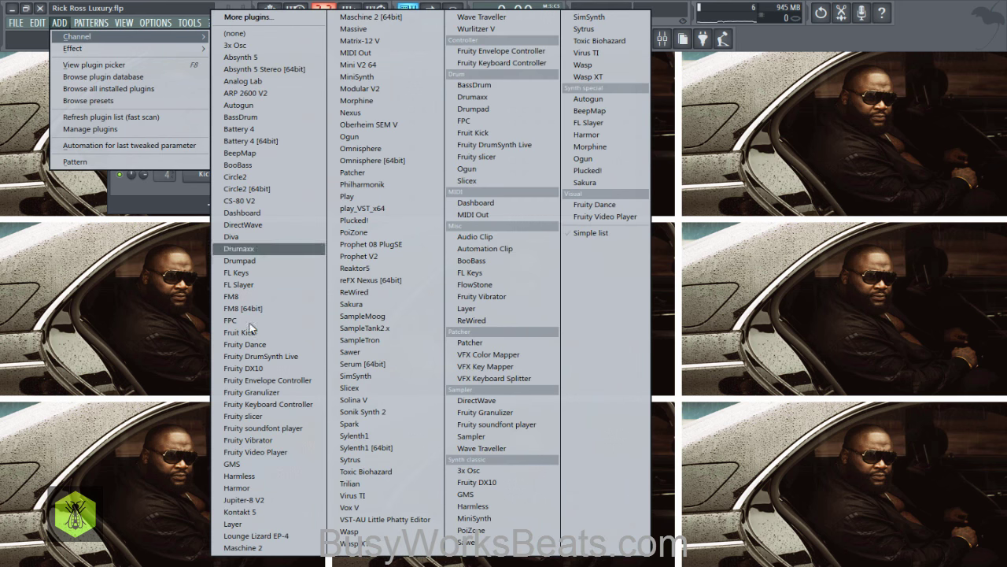
left_click(268, 512)
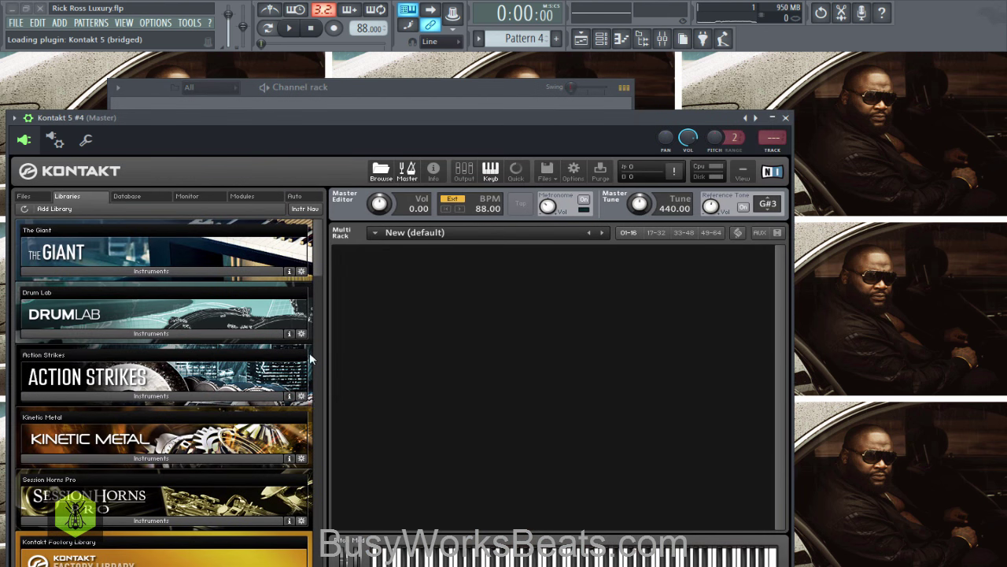
Load the Scarbee Jay-Bass - Both instrument from the Kontakt libraries
scroll(309, 359, "down", 5)
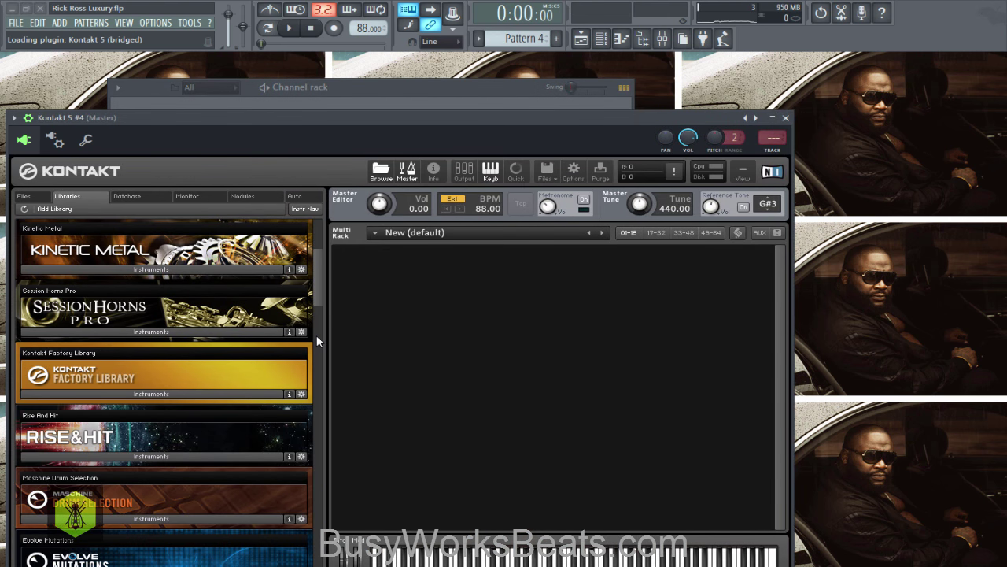
scroll(317, 334, "down", 5)
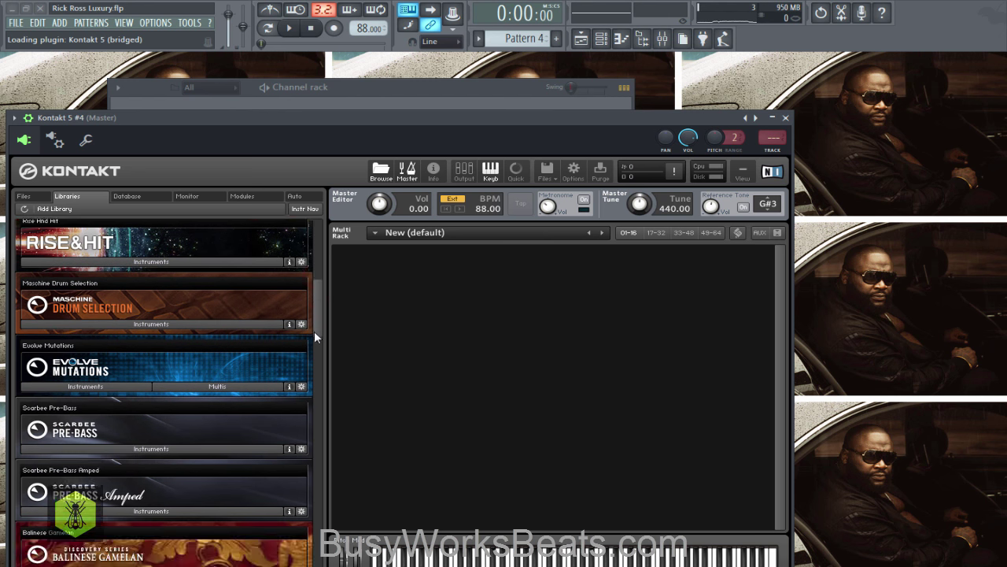
scroll(314, 337, "down", 6)
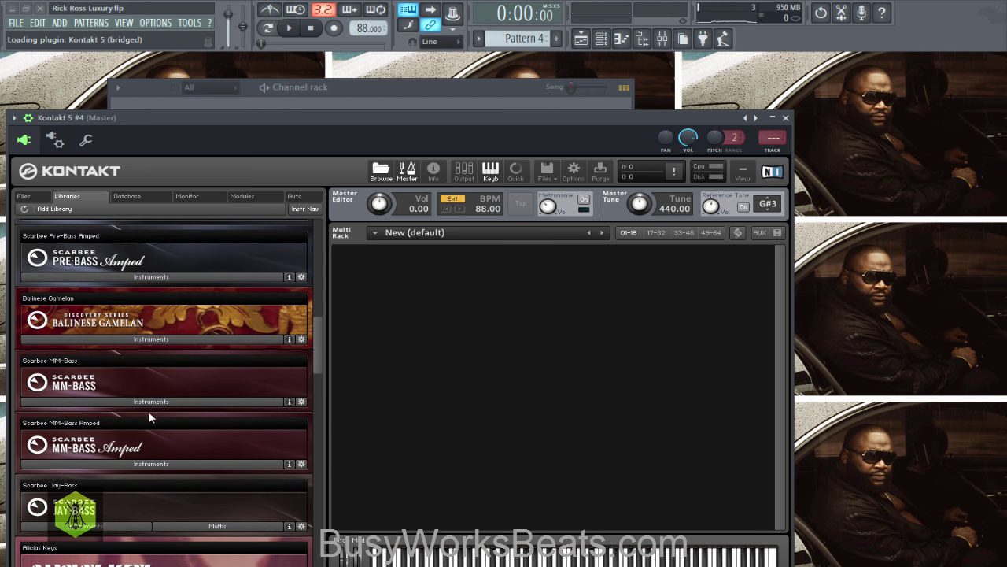
scroll(130, 472, "down", 1)
left_click(114, 521)
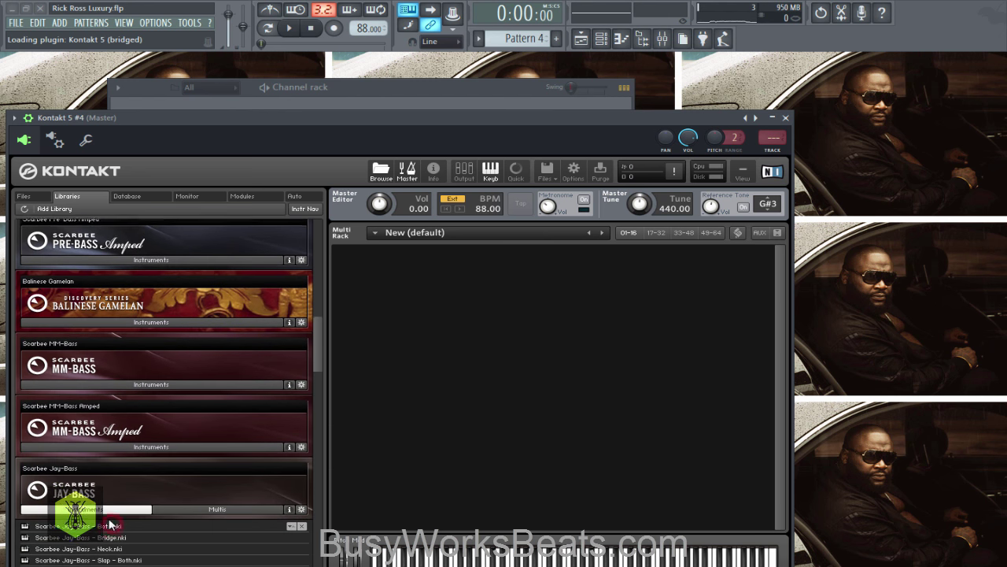
double_click(78, 522)
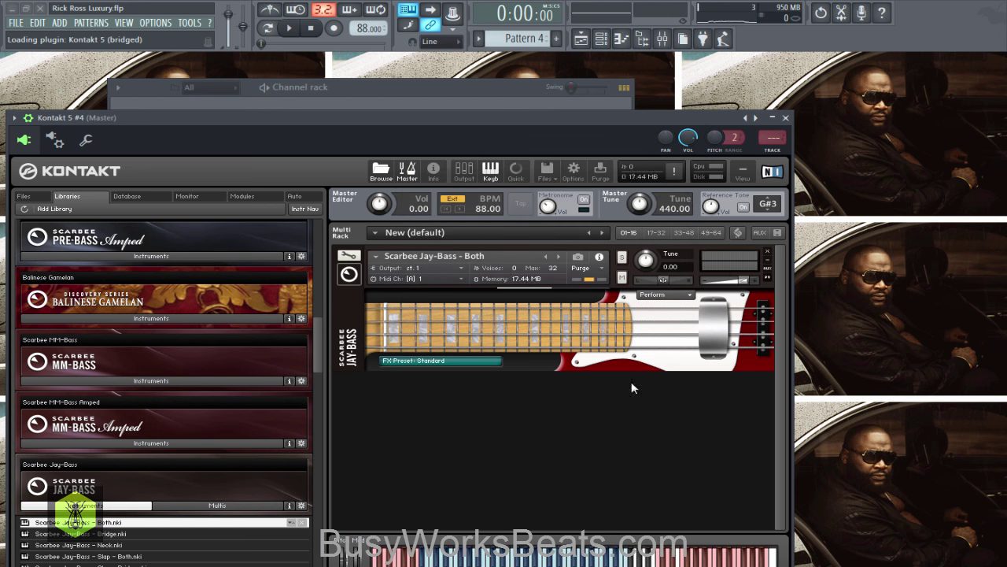
Route the Kontakt 5 #4 channel to mixer track 5 and lower its fader slightly
left_click(494, 89)
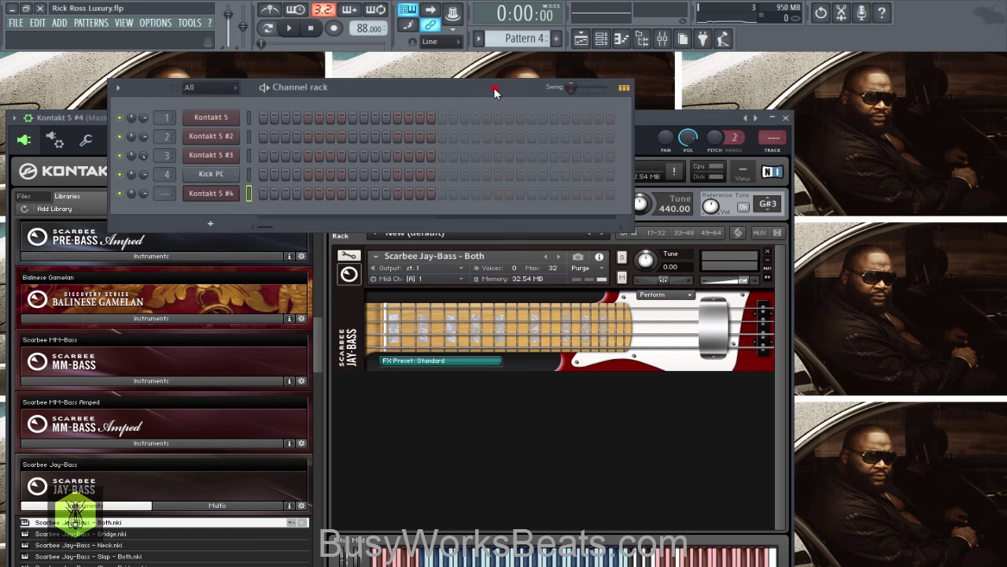
left_click(707, 120)
key("ctrl+l")
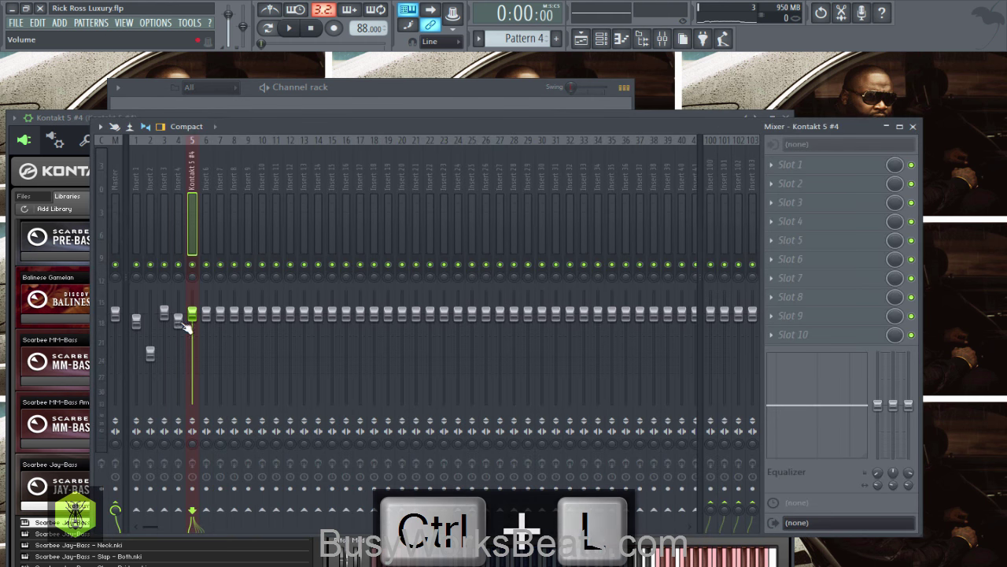
key("space")
key("space")
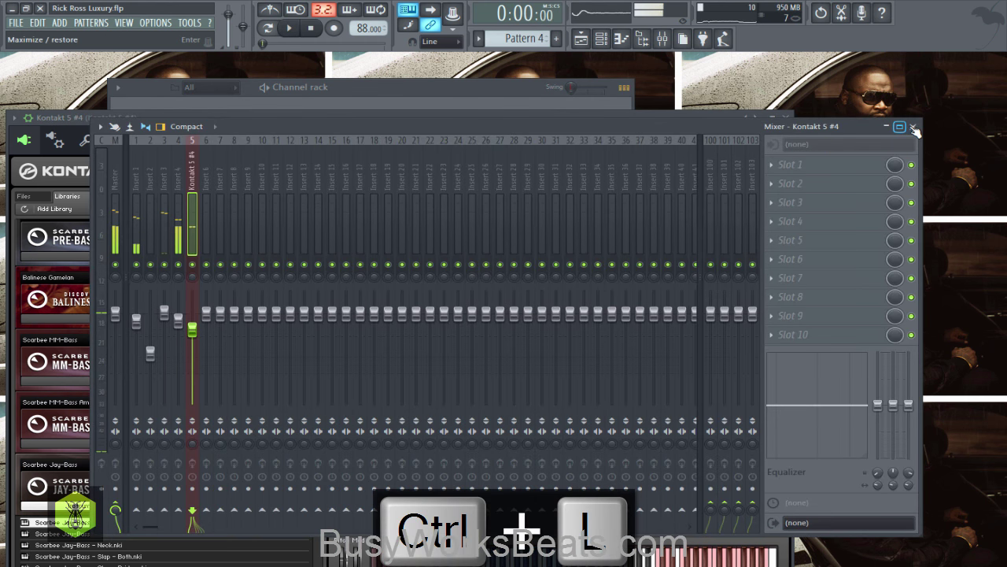
left_click(913, 126)
Place a Pattern 4 clip on Track 4 of the playlist starting at bar 1
left_click(480, 100)
left_click(581, 39)
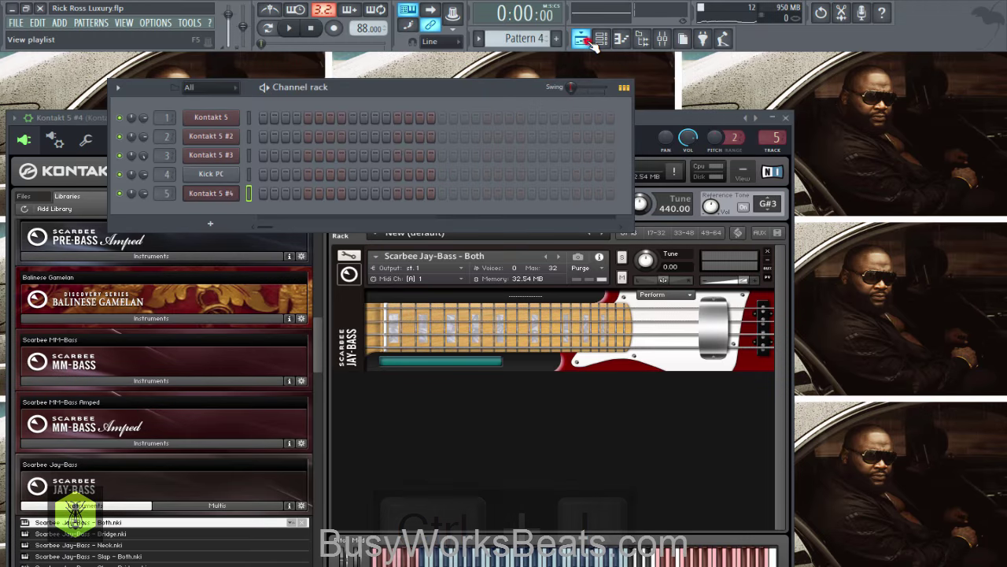
left_click_drag(96, 232, 252, 240)
Open the piano roll for Kontakt 5 #4 and switch to Pattern 1 with the channel rack shown
left_click(599, 39)
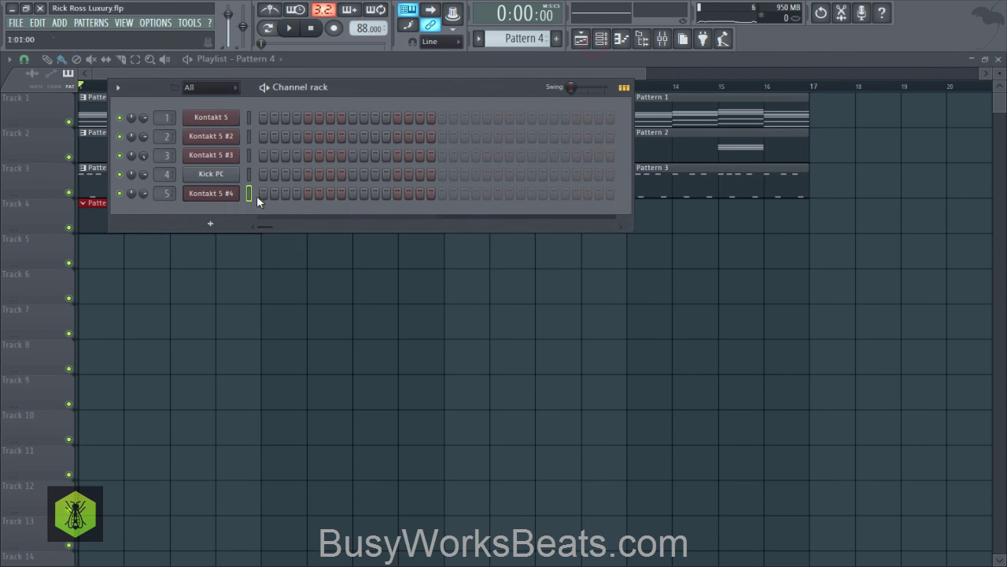
right_click(232, 196)
left_click(282, 192)
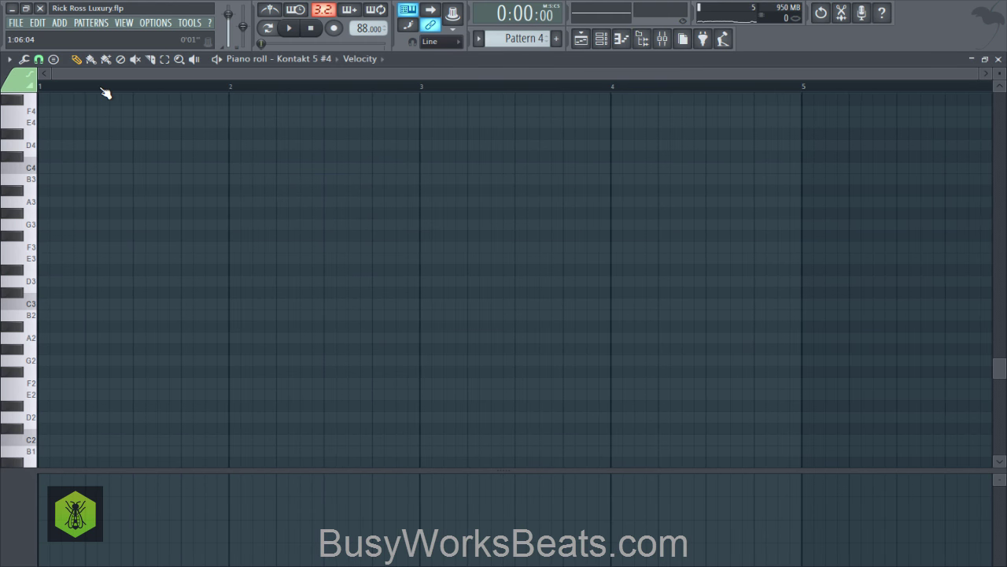
left_click(601, 38)
left_click_drag(536, 36, 535, 41)
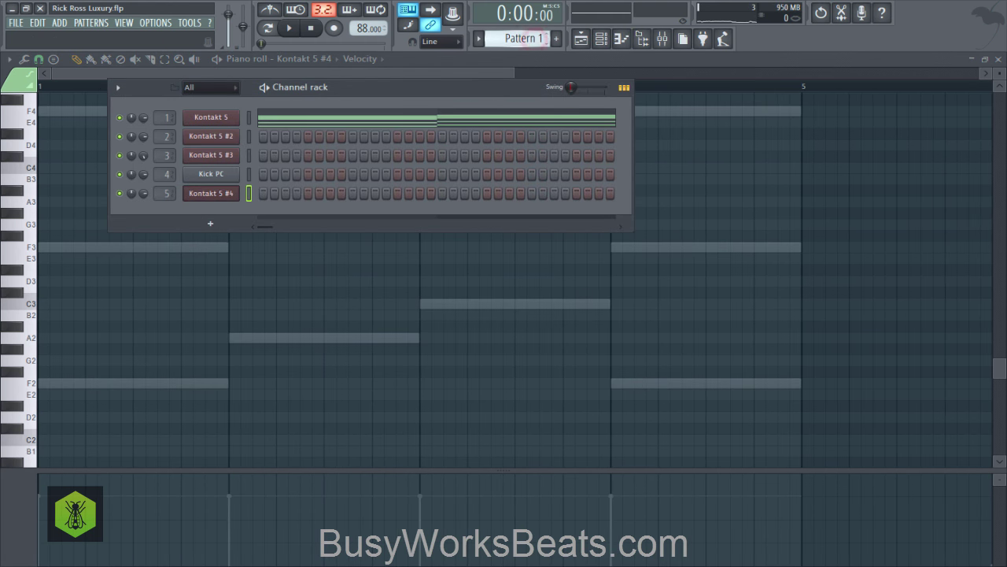
Copy the stacked scale-guide notes from the Kontakt 5 piano roll and paste them into Kontakt 5 #4 in Pattern 4
left_click(395, 123)
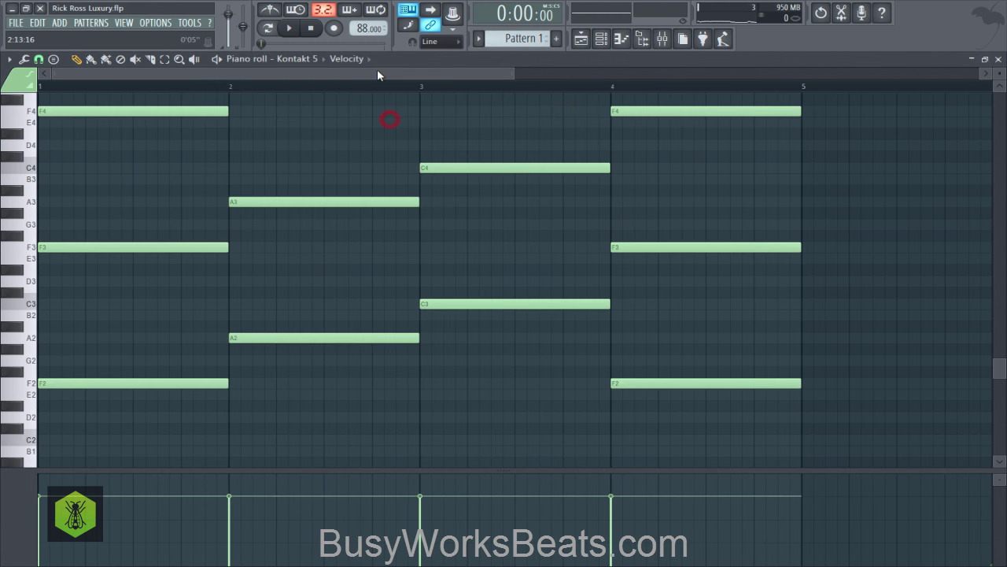
left_click_drag(530, 412, 520, 42)
key("ctrl+c")
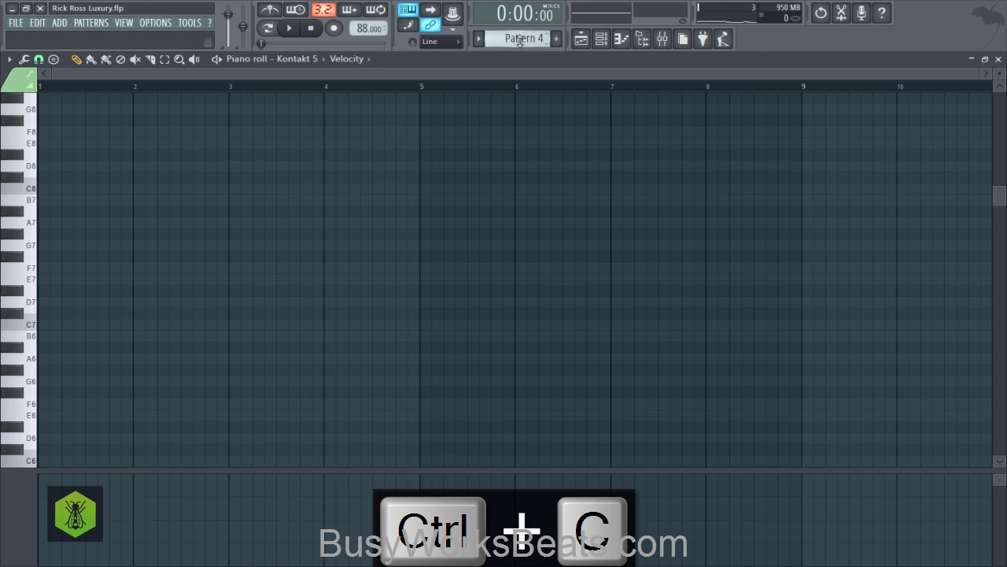
left_click(997, 59)
right_click(242, 200)
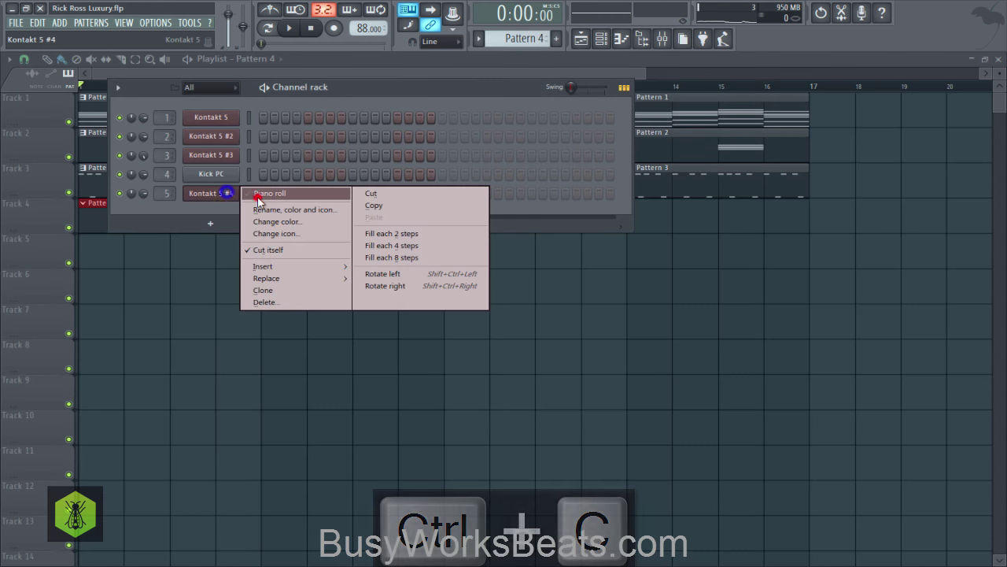
left_click(256, 199)
key("ctrl+v")
scroll(65, 295, "down", 1)
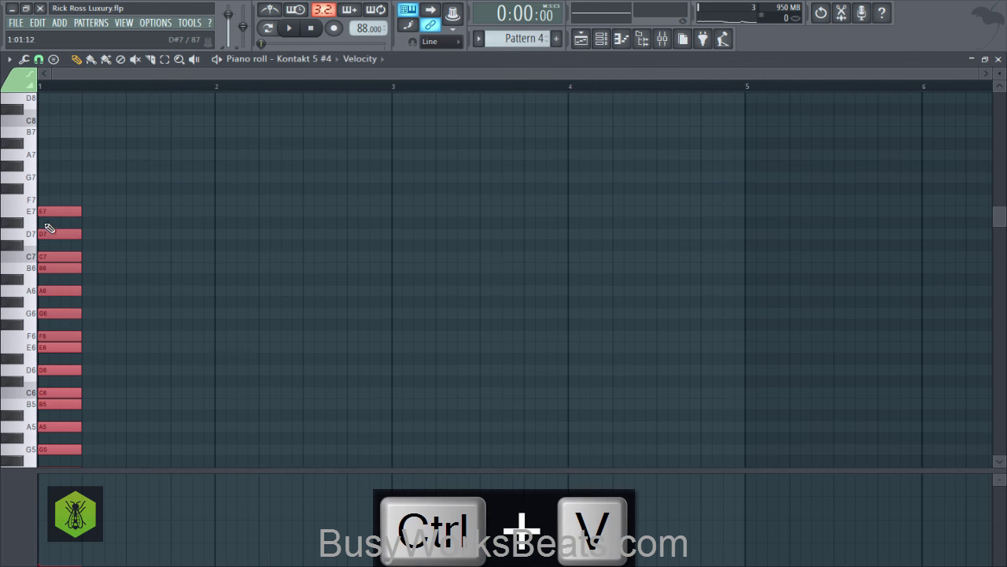
Move the pasted column of scale-guide notes to bar 5 and deselect it
left_click_drag(44, 225, 749, 205)
scroll(481, 196, "down", 3)
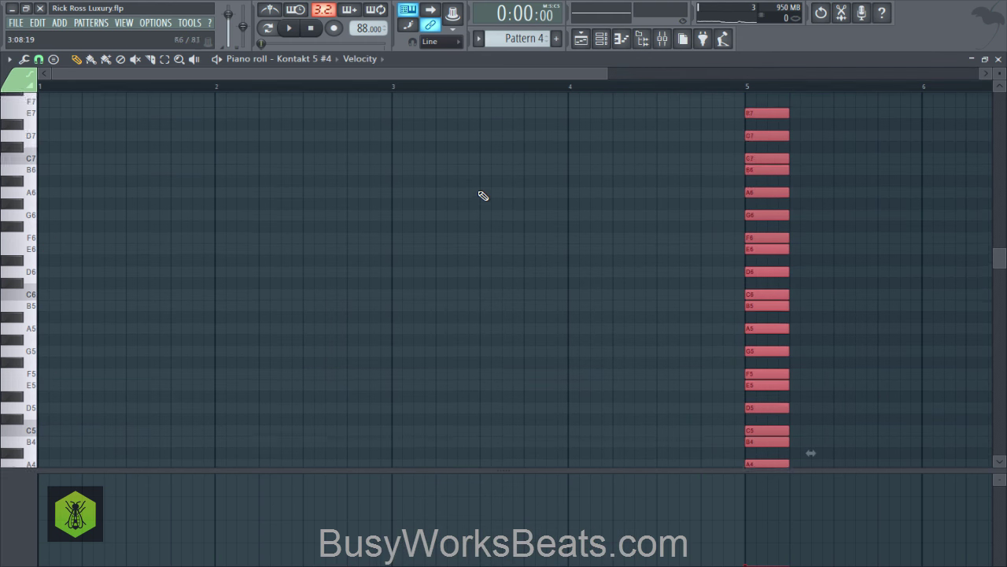
scroll(436, 94, "down", 2)
scroll(425, 94, "down", 1)
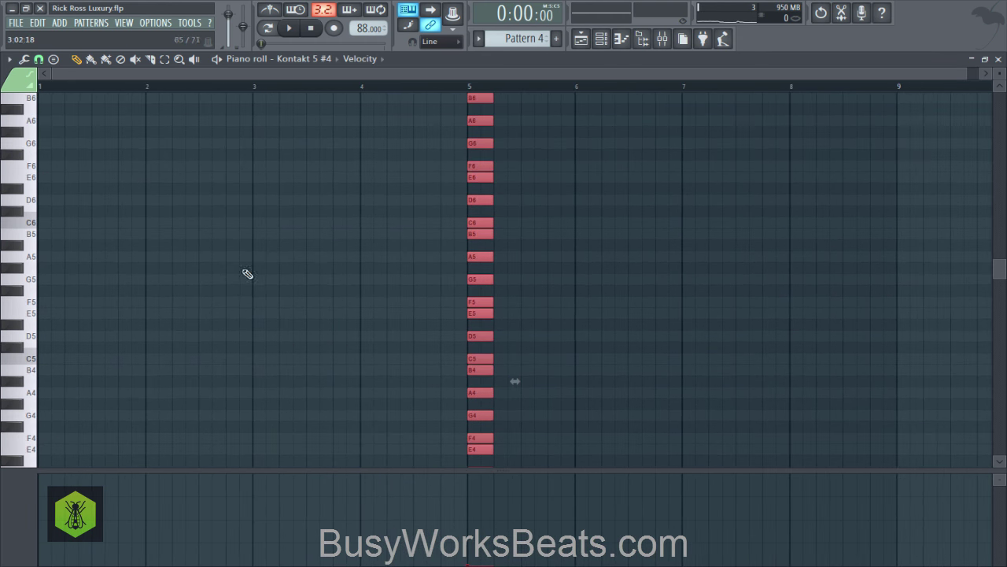
scroll(247, 275, "down", 2)
left_click(197, 230)
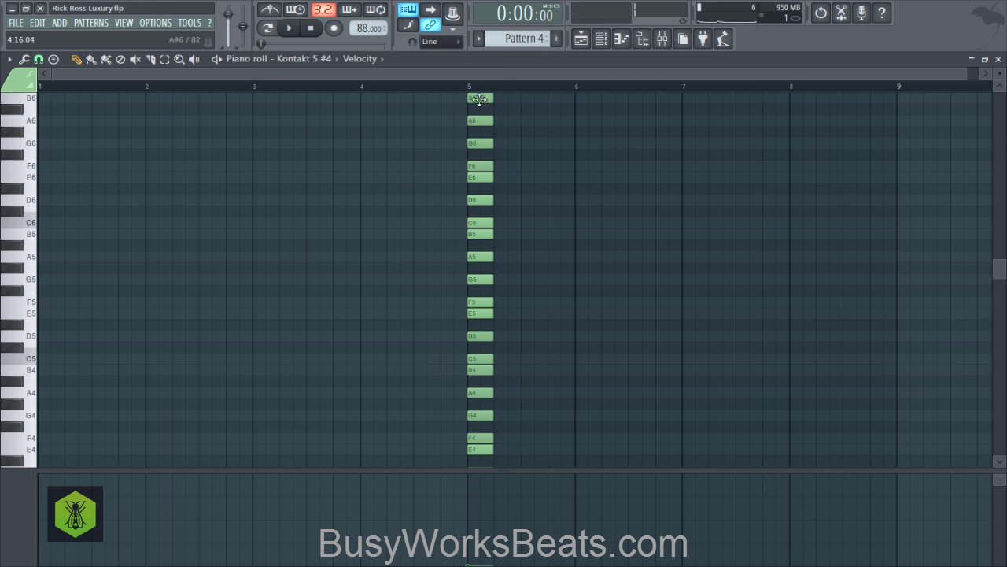
Examine the ghost notes of Patterns 1, 2 and 3 as a reference for the bass line
left_click_drag(517, 35, 515, 38)
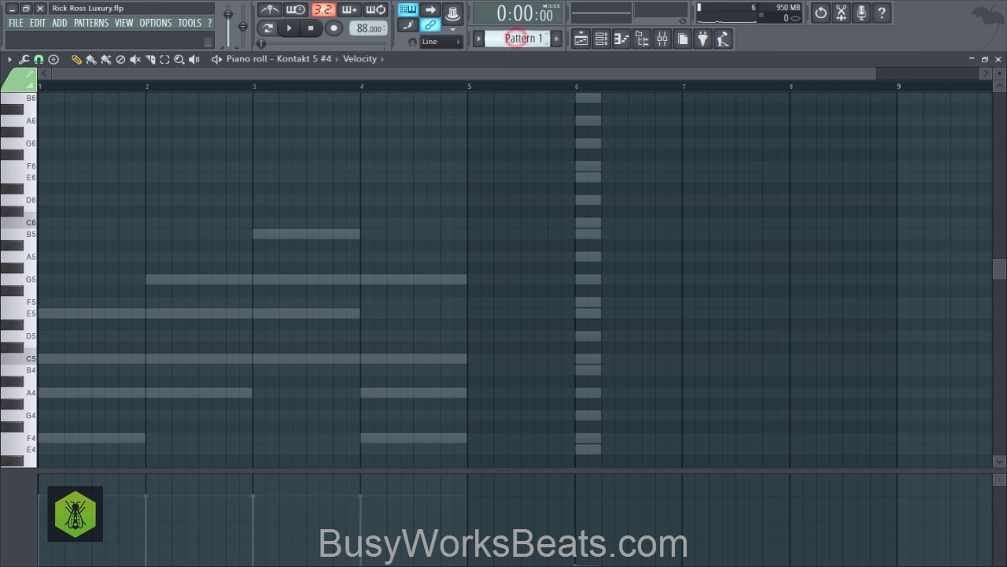
scroll(438, 196, "down", 4)
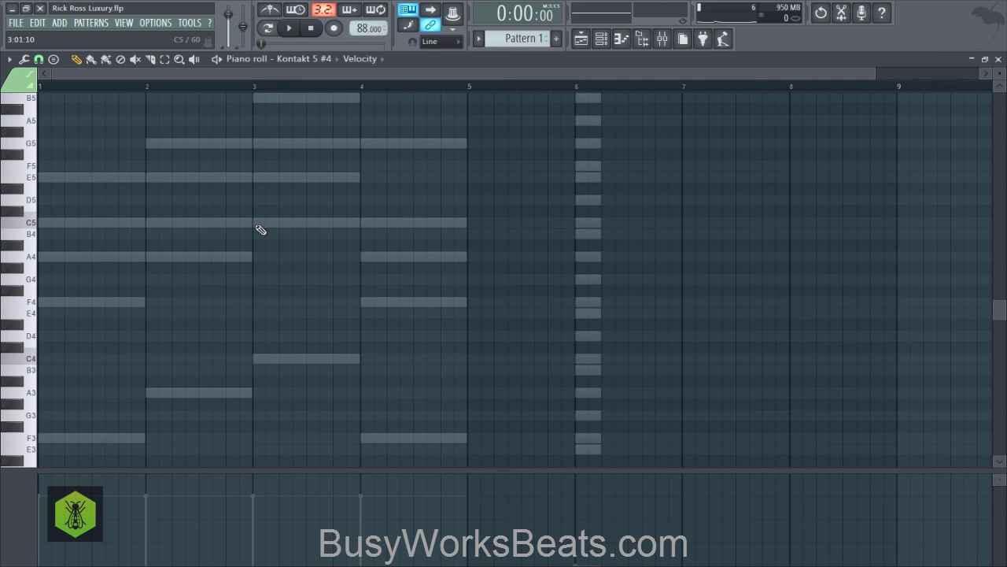
scroll(255, 238, "down", 1)
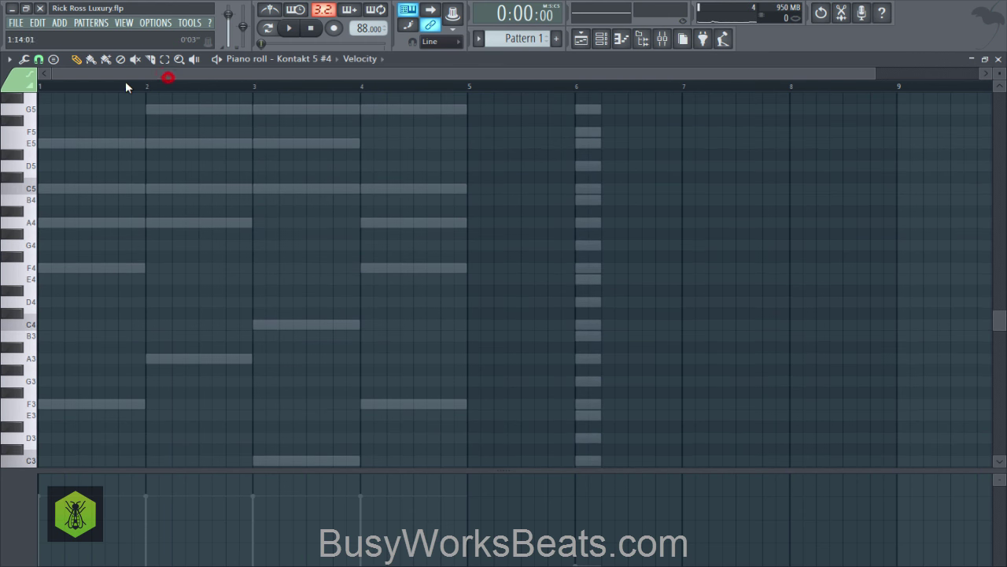
scroll(144, 97, "up", 3)
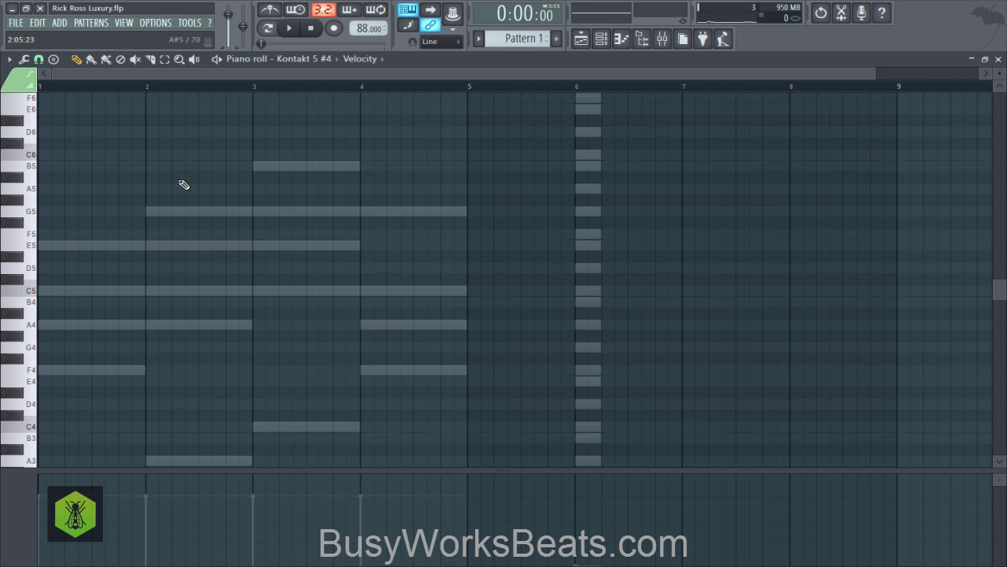
scroll(511, 33, "up", 2)
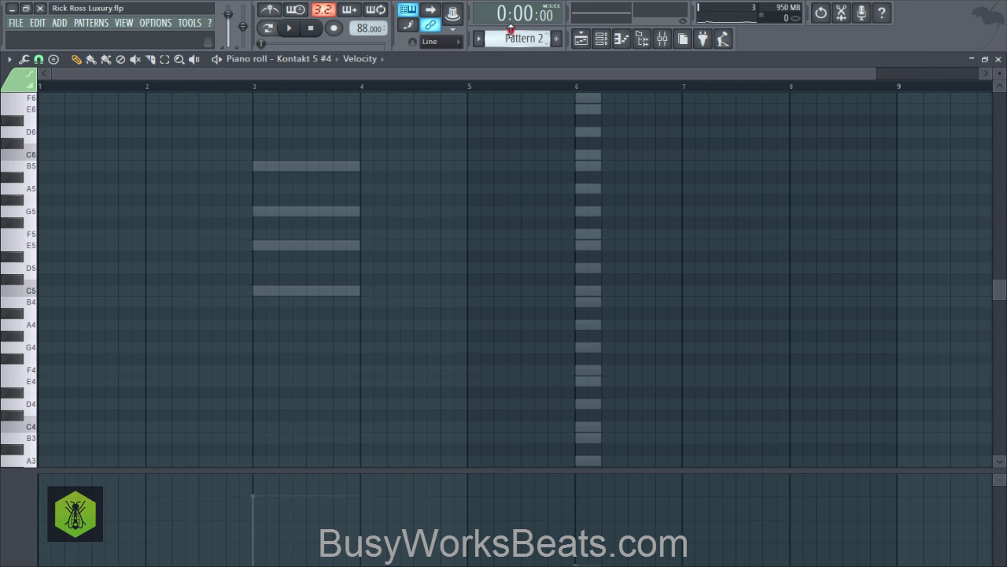
scroll(522, 38, "down", 2)
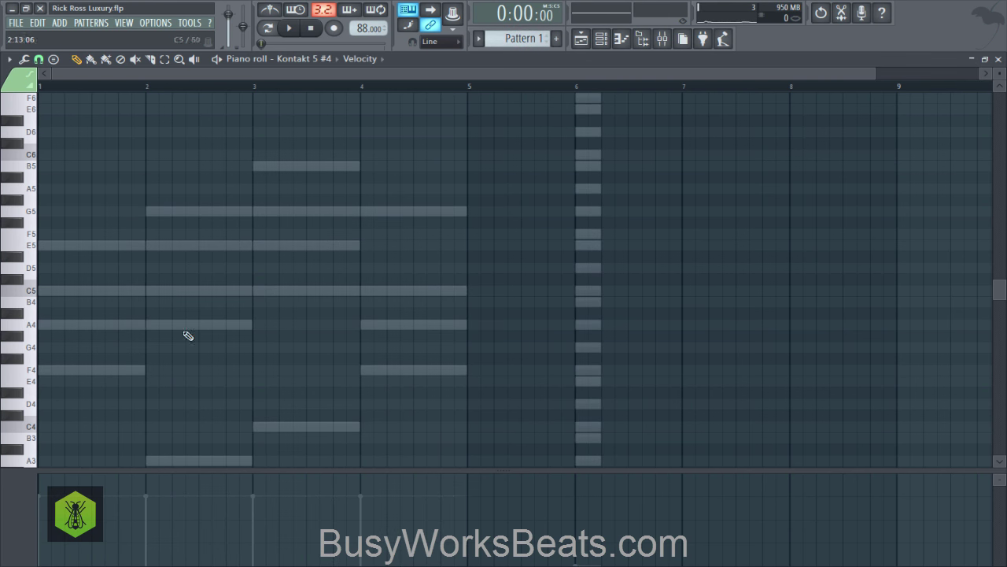
scroll(522, 37, "up", 2)
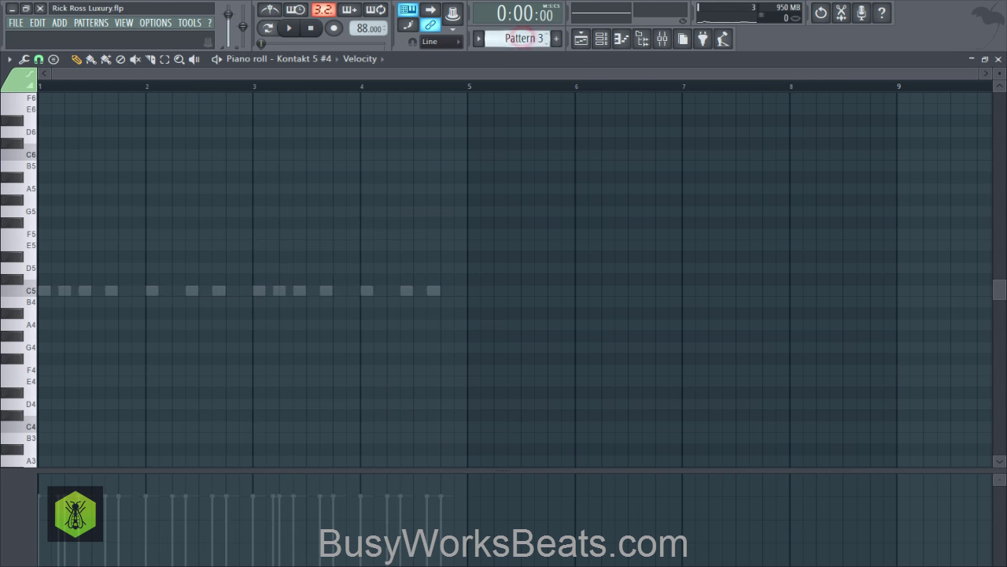
scroll(522, 38, "up", 1)
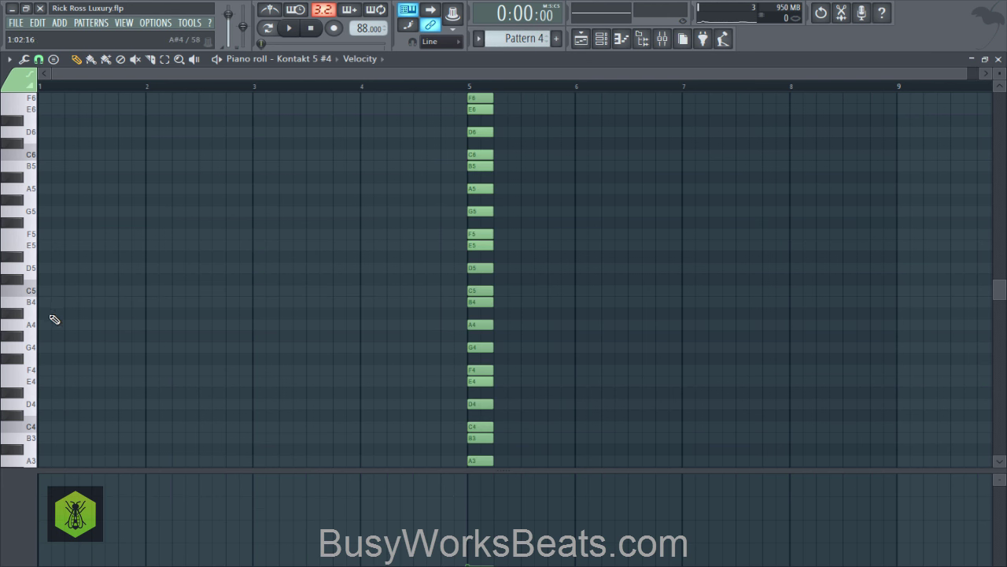
Add bass notes E4, G4, B4 and G4 at the starts of bars 1 to 4 in Pattern 4
left_click(47, 381)
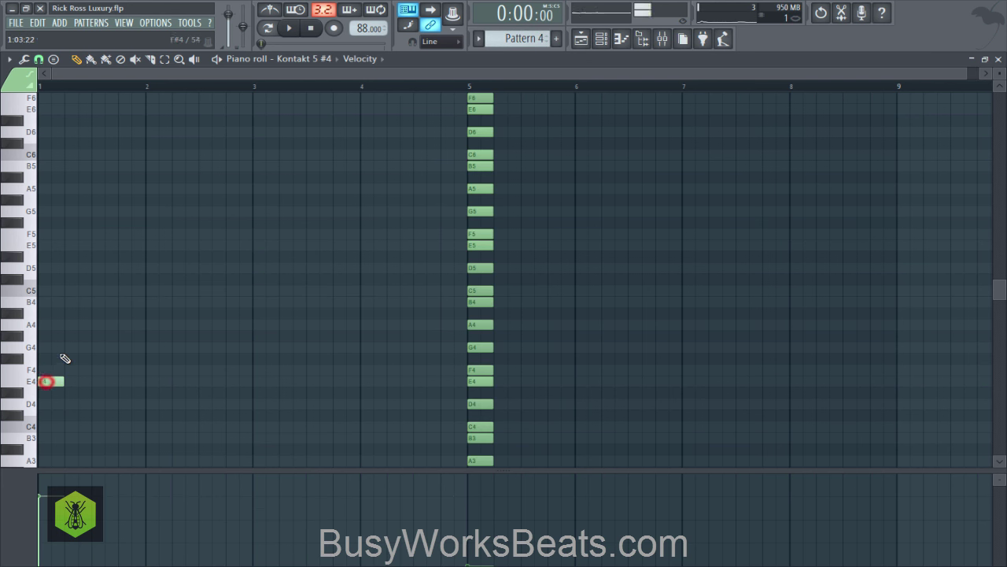
left_click(146, 347)
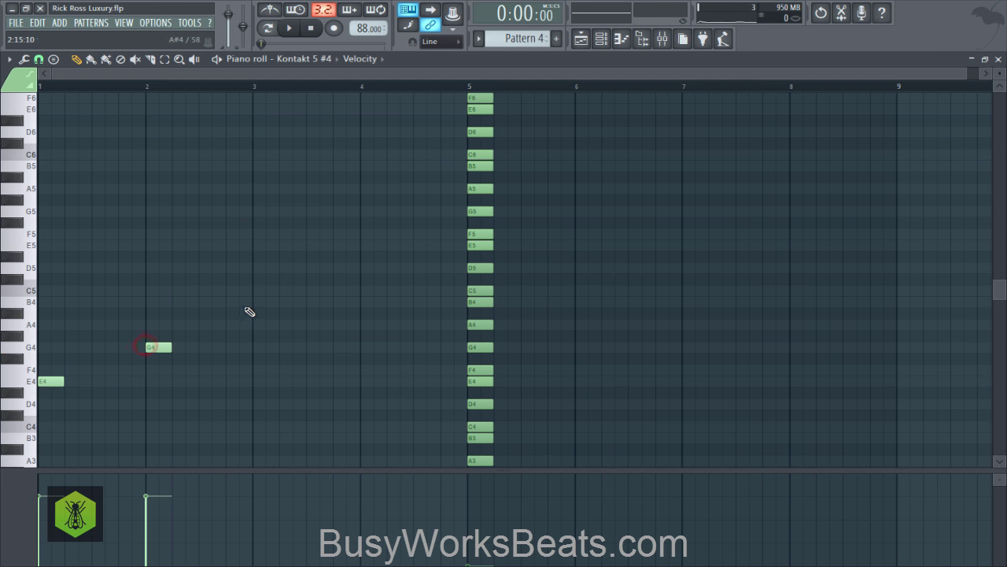
left_click(255, 302)
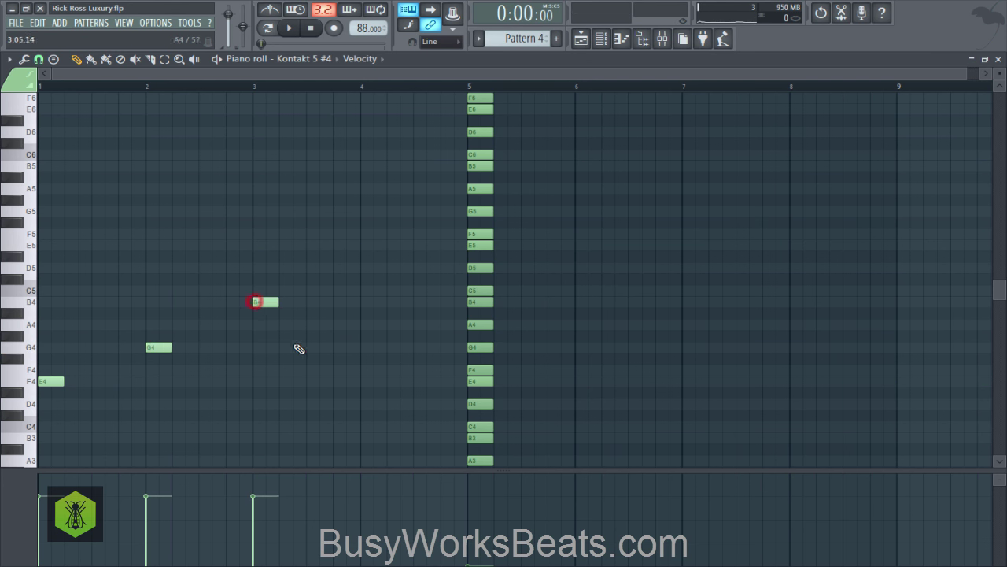
left_click(362, 352)
Select the four bass notes and lower their velocities in a slightly rising line
left_click_drag(367, 362, 132, 261)
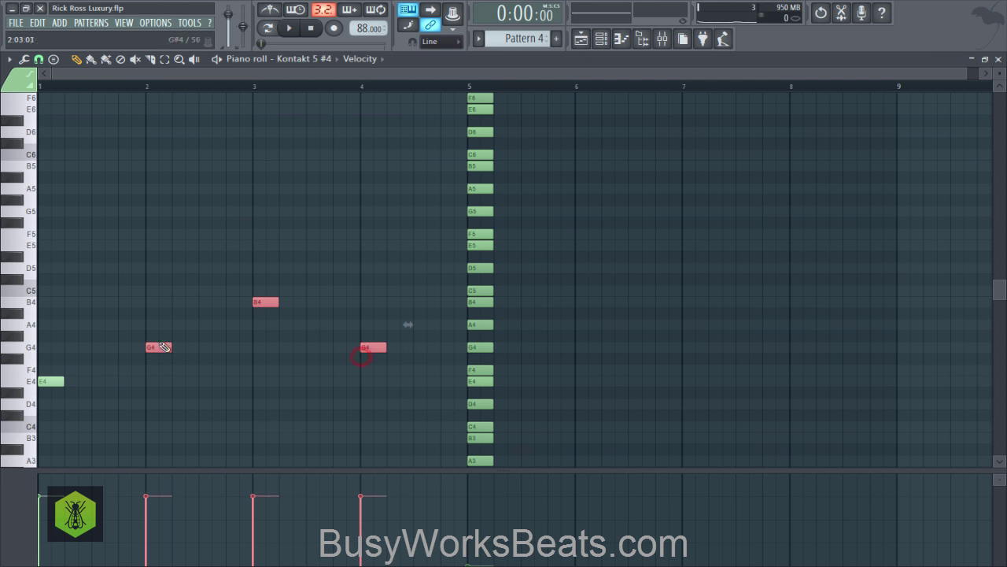
scroll(85, 351, "down", 2)
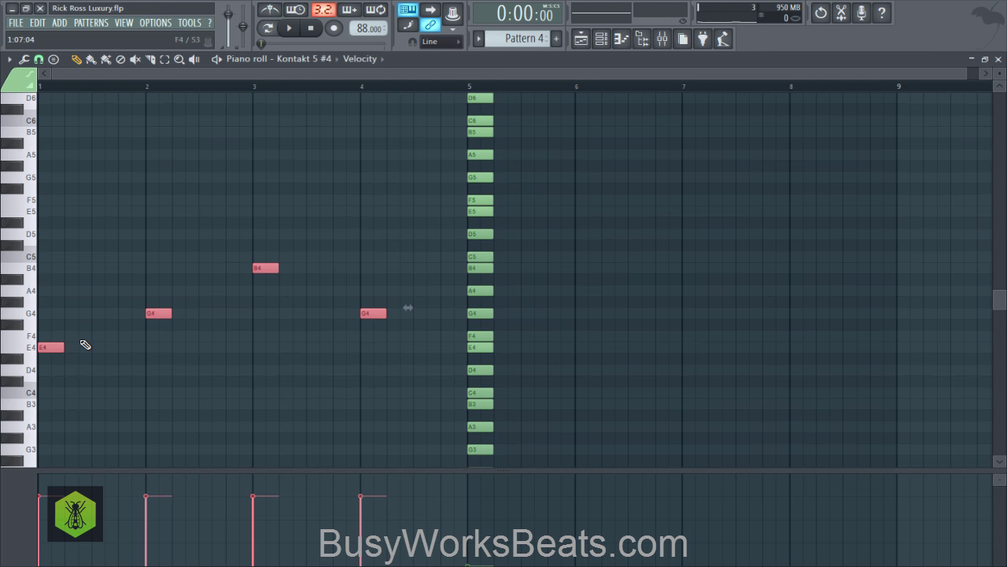
right_click(101, 369)
left_click_drag(60, 326, 391, 197)
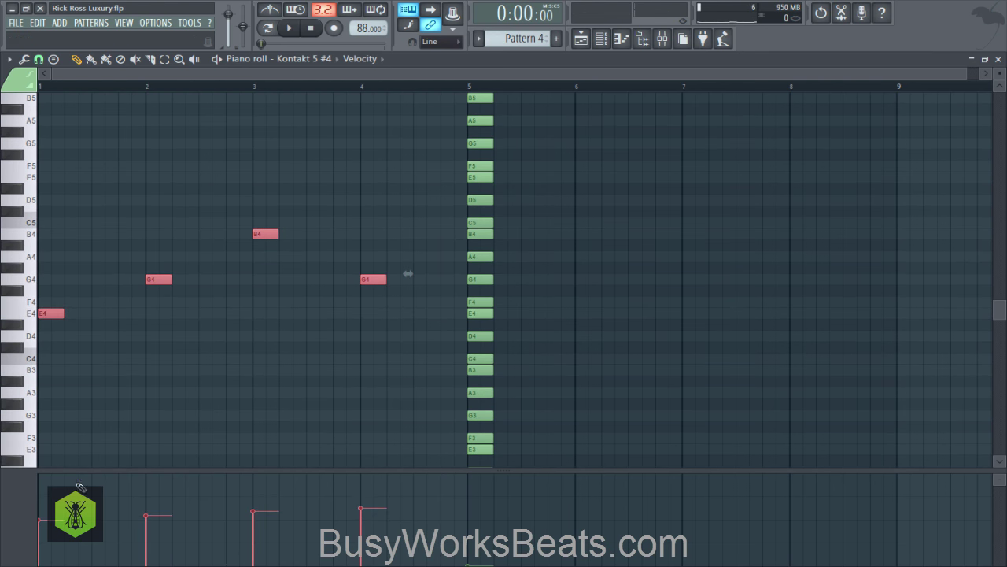
Move the first bass note in bar 1 to F4, shorten it and preview it
right_click(90, 402)
left_click_drag(63, 315, 380, 236)
right_click(82, 323)
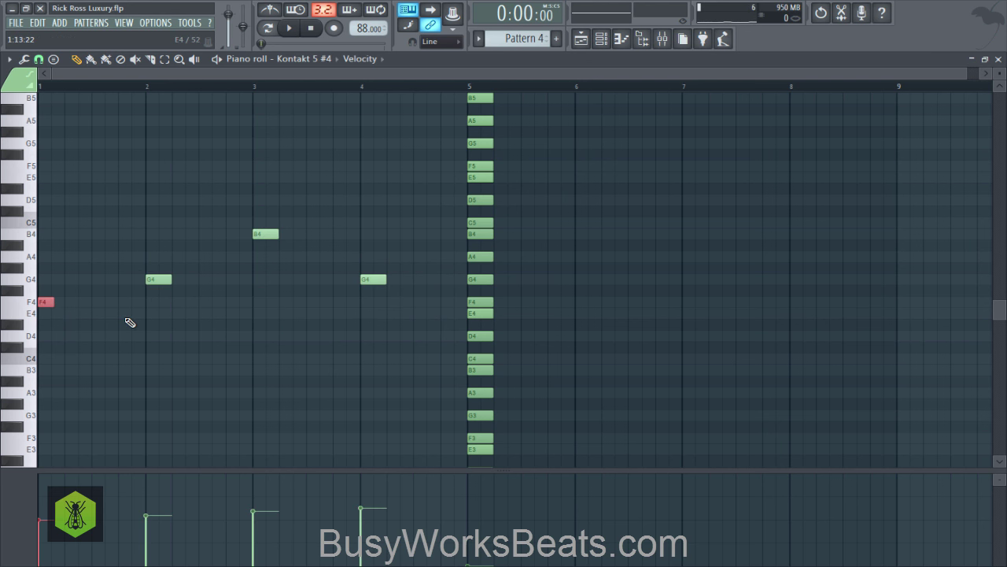
key("space")
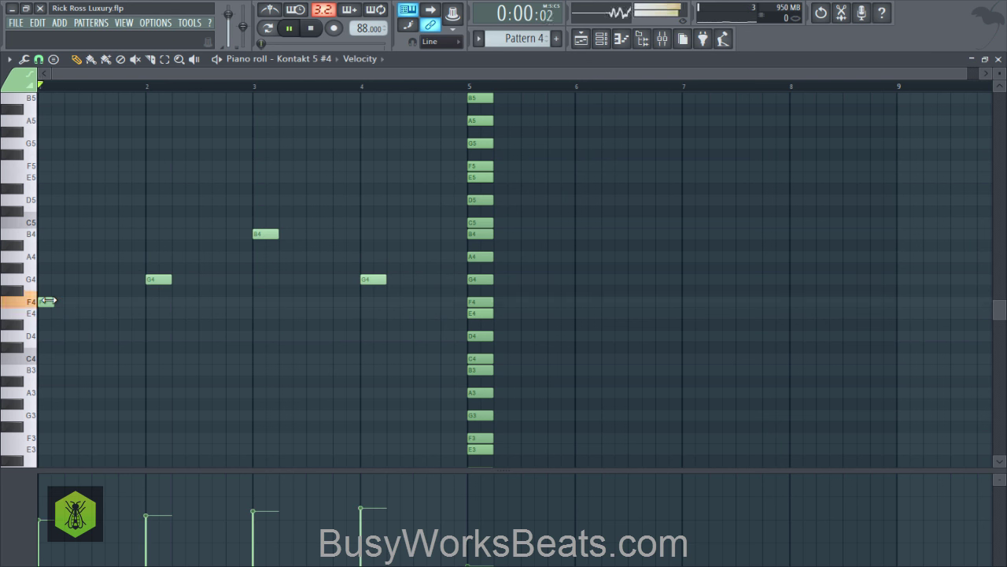
key("space")
Check the Pattern 1 chord roots and move the Pattern 4 bass notes in bars 2, 3 and 4 to A4, C5 and F4
left_click_drag(164, 281, 378, 219)
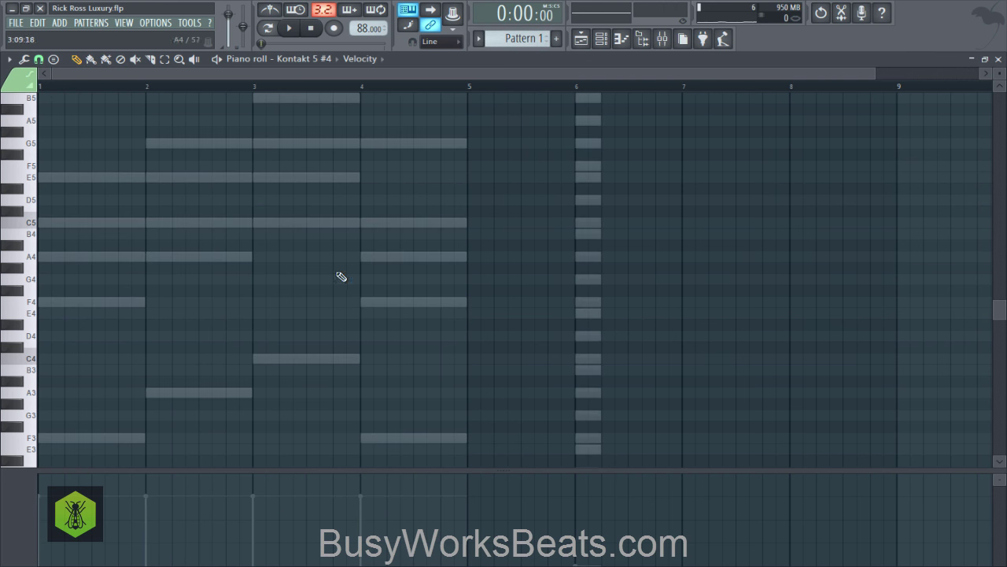
left_click_drag(532, 35, 531, 22)
left_click_drag(191, 343, 155, 248)
left_click(264, 234)
left_click_drag(368, 280, 366, 303)
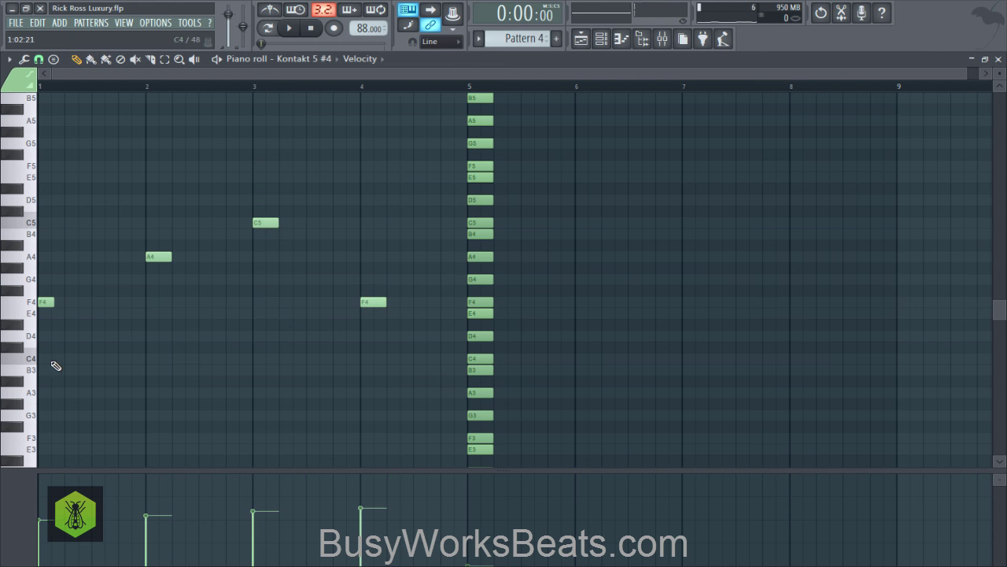
Add an F3 bass note shortly after the opening F4 in bar 1 and check its timing by playback
scroll(56, 365, "down", 1)
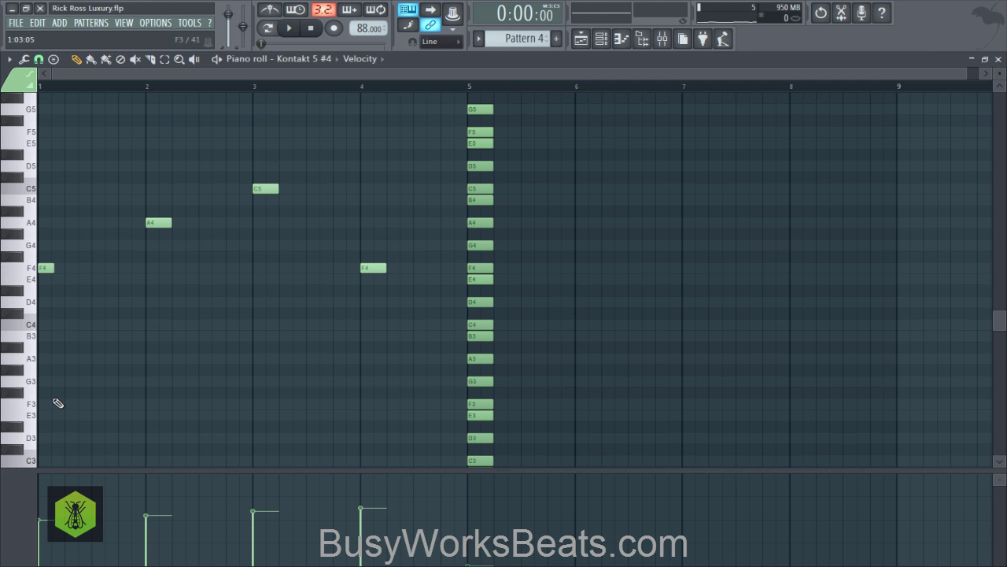
key("space")
left_click(74, 404)
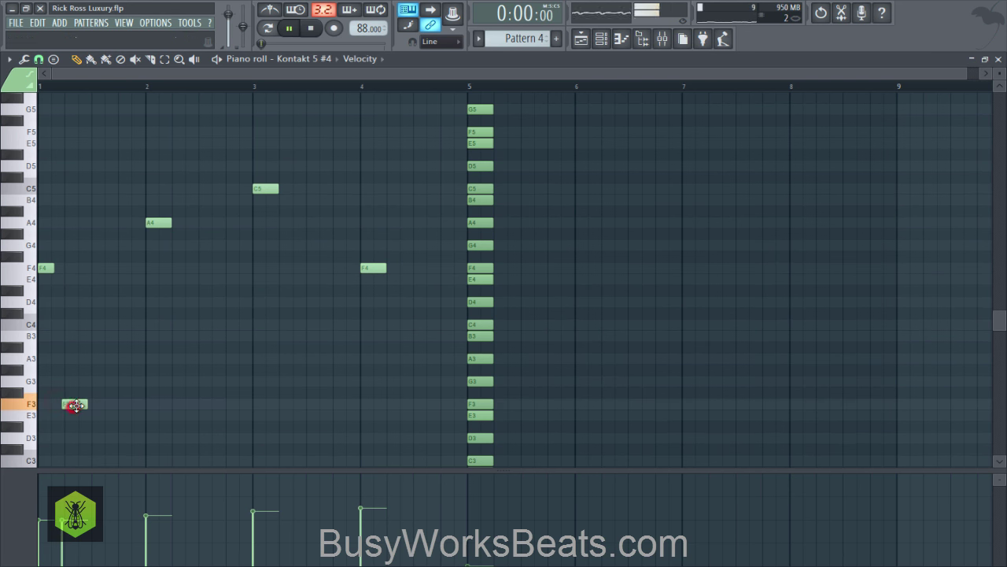
key("space")
left_click_drag(79, 405, 74, 401)
key("space")
key("space")
Shorten the F3 note to one step and lengthen the opening F4 to three steps so the two notes meet
scroll(71, 90, "up", 5)
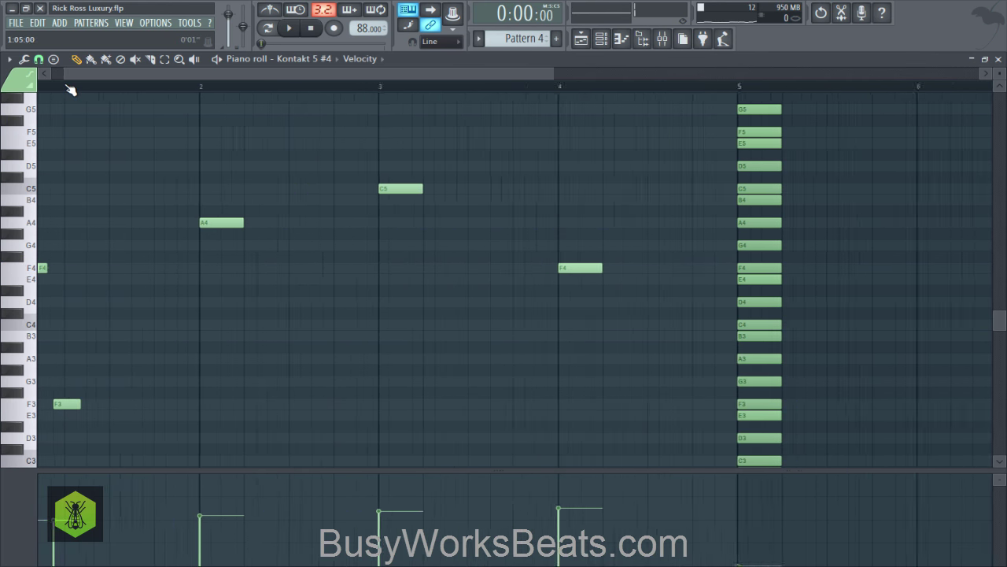
key("space")
left_click_drag(118, 406, 96, 405)
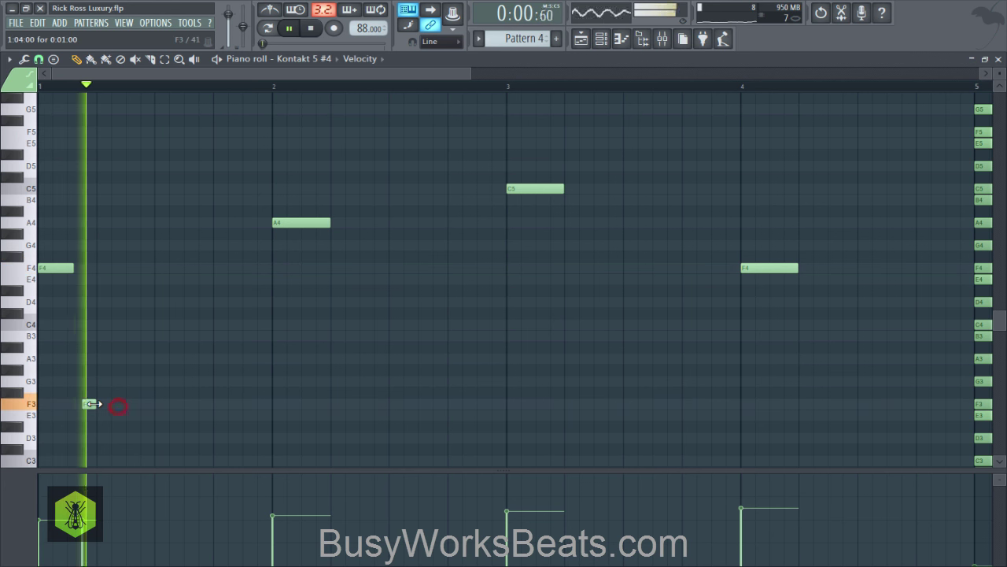
mouse_move(71, 268)
left_mouse_down()
mouse_move(45, 269)
mouse_move(76, 271)
left_mouse_up()
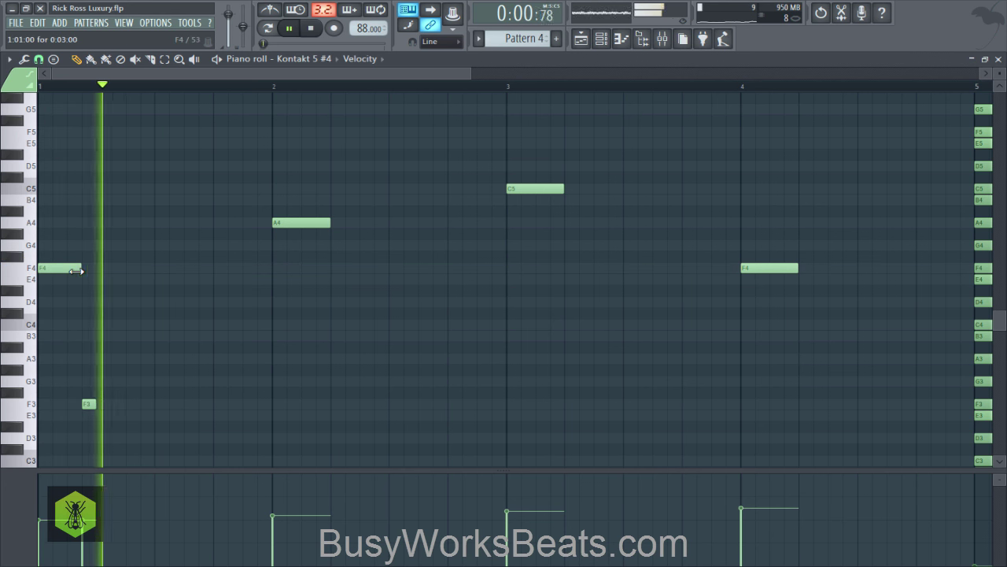
key("space")
key("space")
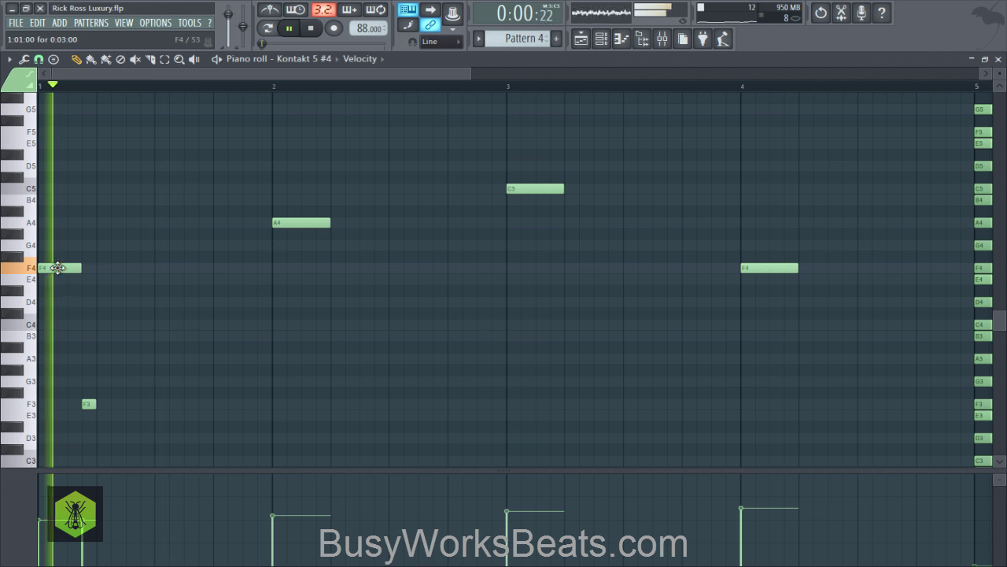
Add a three-step F4 at step 7 and a two-step G4 at step 11 of bar 1, and preview the line
left_click(156, 268)
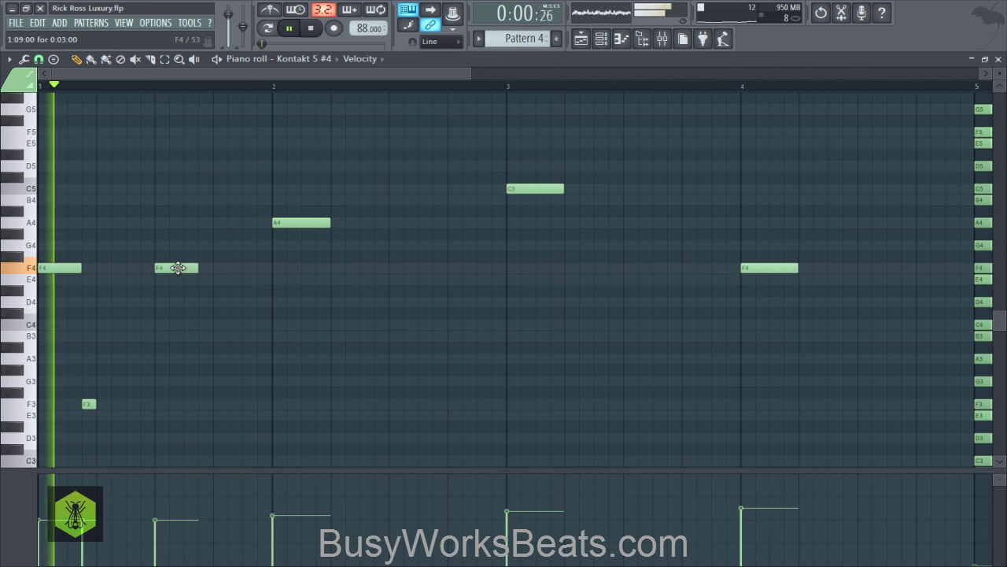
left_click_drag(180, 268, 152, 269)
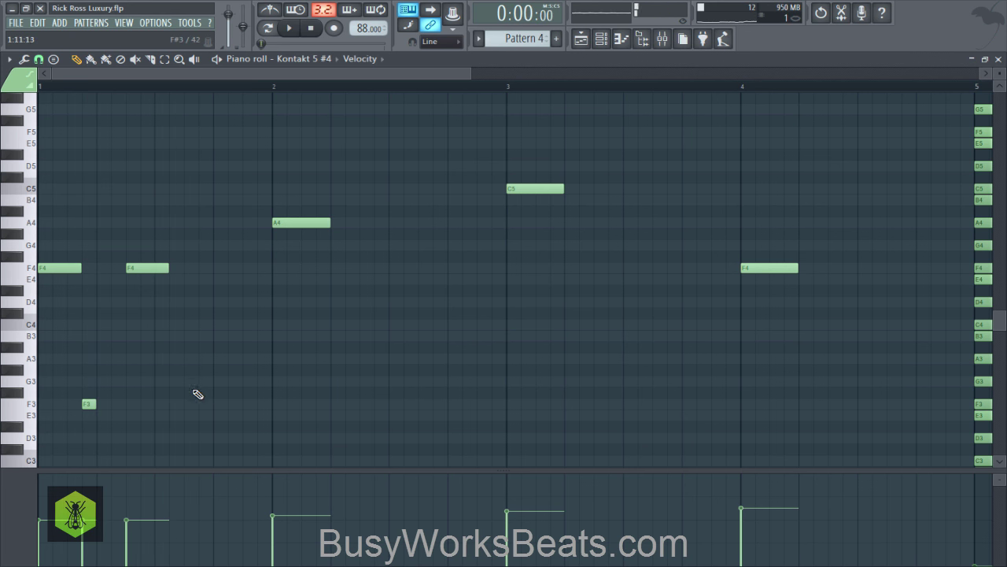
left_click(195, 131)
key("space")
left_click_drag(195, 131, 214, 247)
key("space")
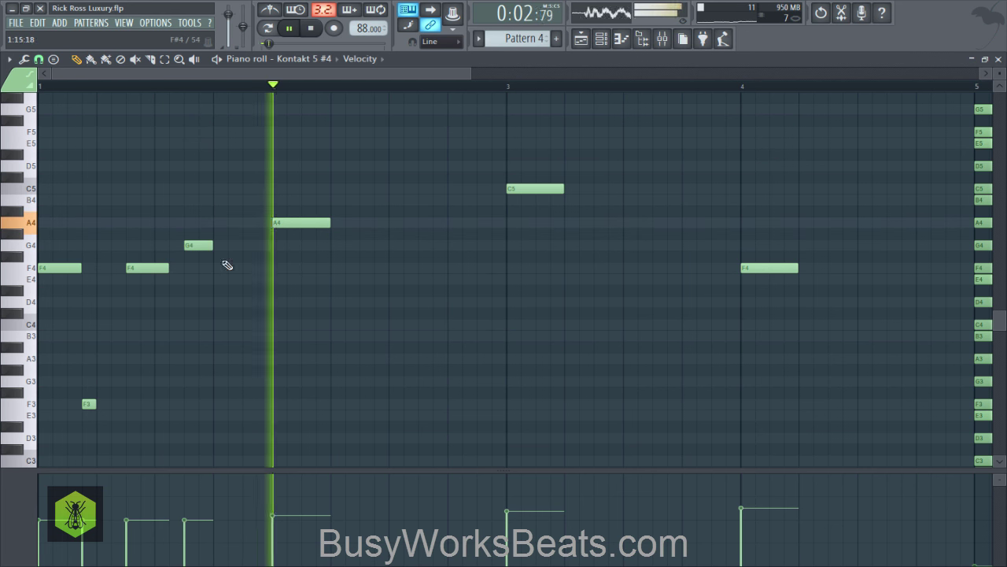
key("space")
scroll(162, 269, "down", 1)
scroll(162, 269, "down", 4)
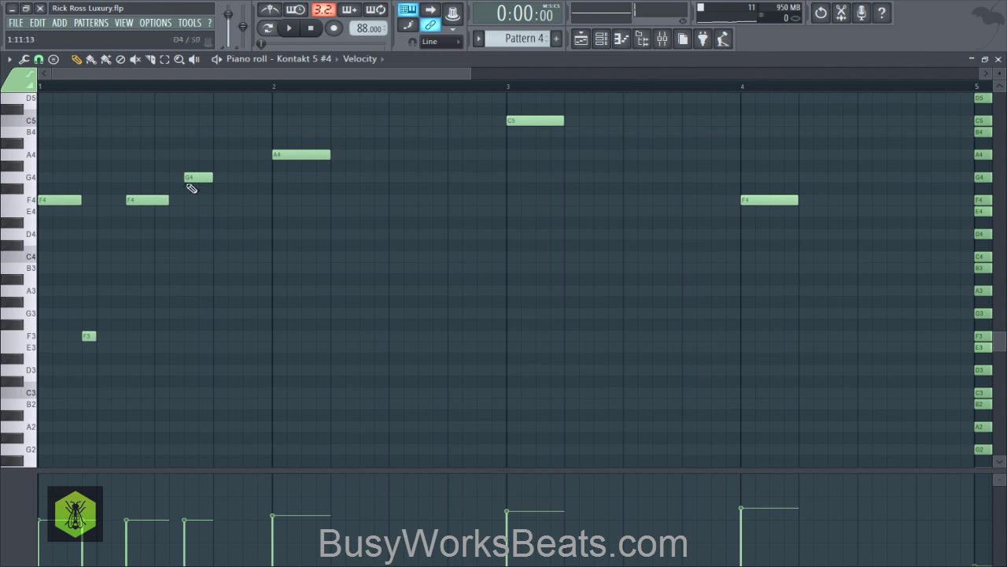
Copy the four-note bass phrase from bar 1 to bar 2 starting on A4, replacing the placeholder, and compare its notes with the scale column
scroll(157, 89, "down", 2)
left_click_drag(135, 151, 38, 364)
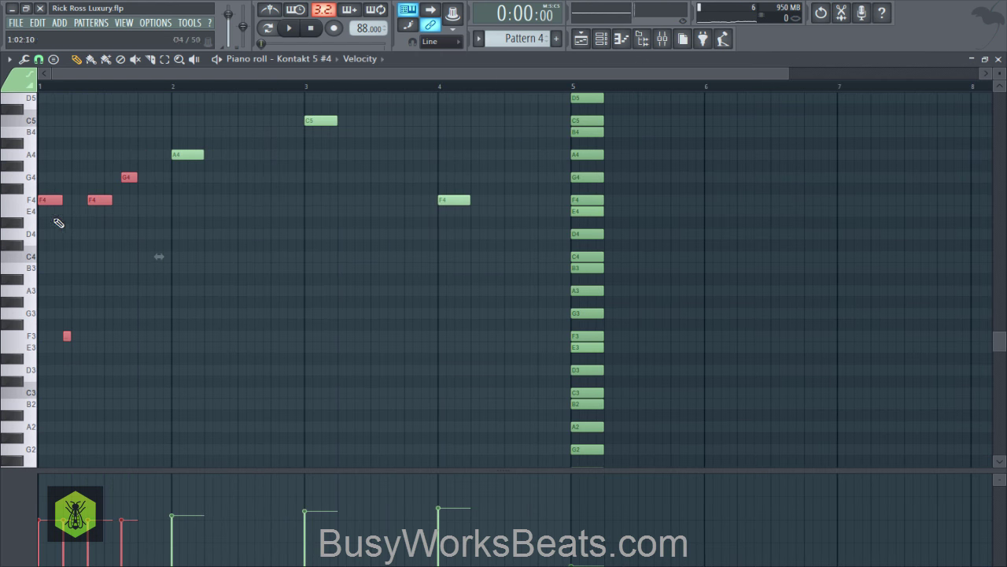
left_click_drag(45, 200, 180, 156)
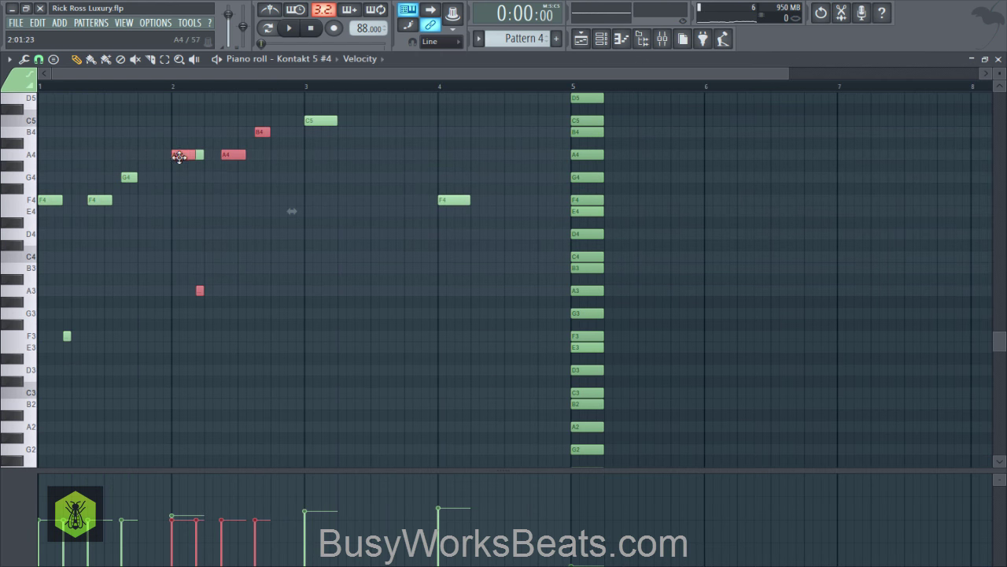
scroll(228, 189, "up", 3)
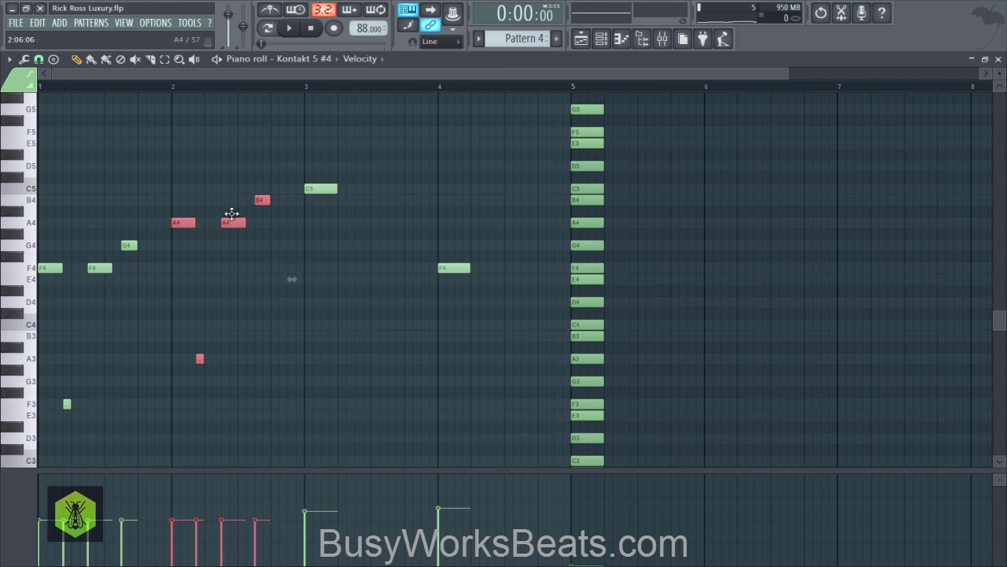
left_click_drag(189, 358, 606, 360)
left_click_drag(251, 202, 606, 200)
Copy the bar 2 bass phrase to bar 3 starting on C5, replacing the placeholder note, and check it against the scale column
left_click_drag(271, 186, 163, 373)
left_click_drag(179, 223, 315, 187)
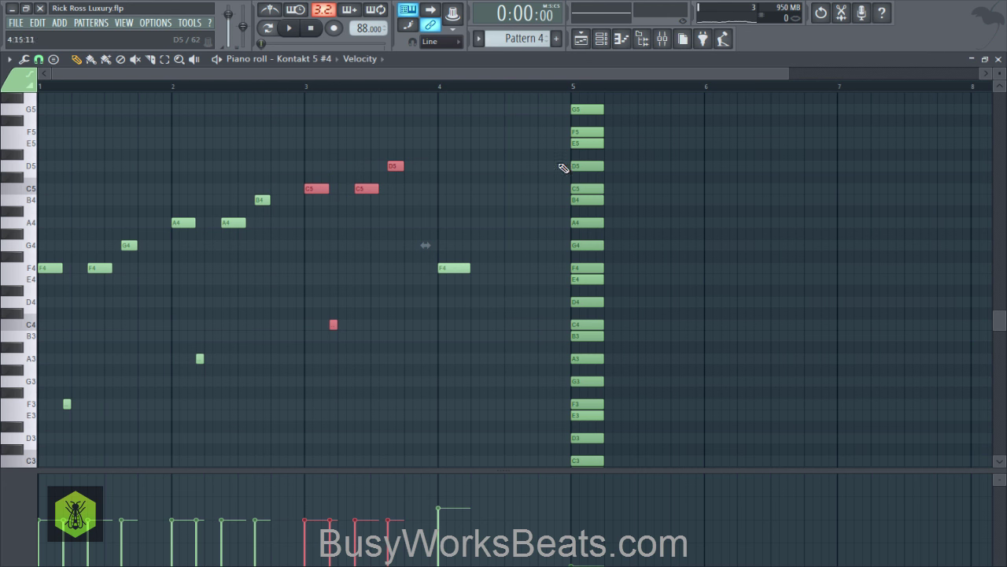
left_click_drag(557, 163, 597, 178)
left_click(576, 200, "ctrl+shift")
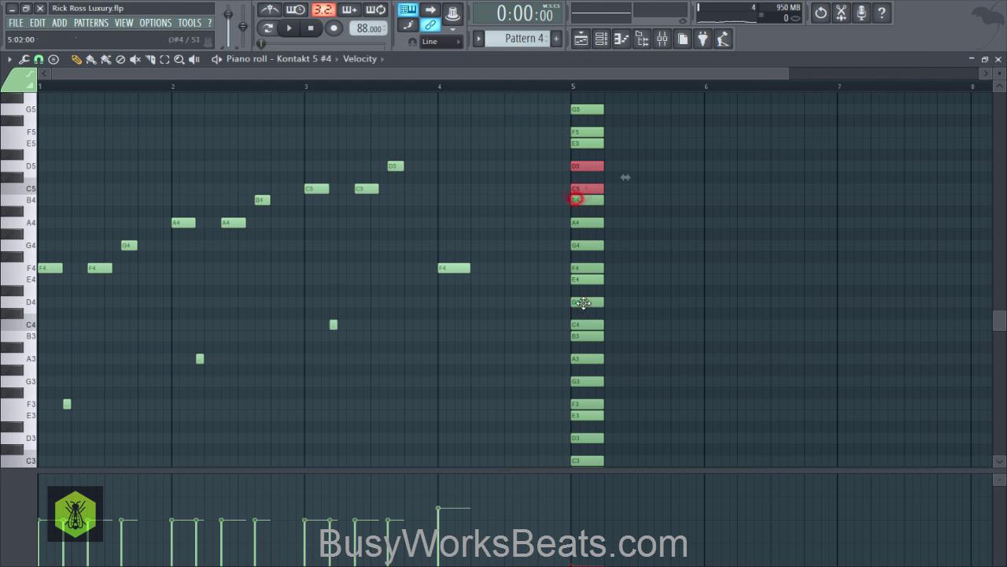
Replace the placeholder F4 in bar 4 with a copy of the bar 3 phrase starting on F4, and check it against the scale
right_click(515, 318)
left_click_drag(467, 288, 440, 255)
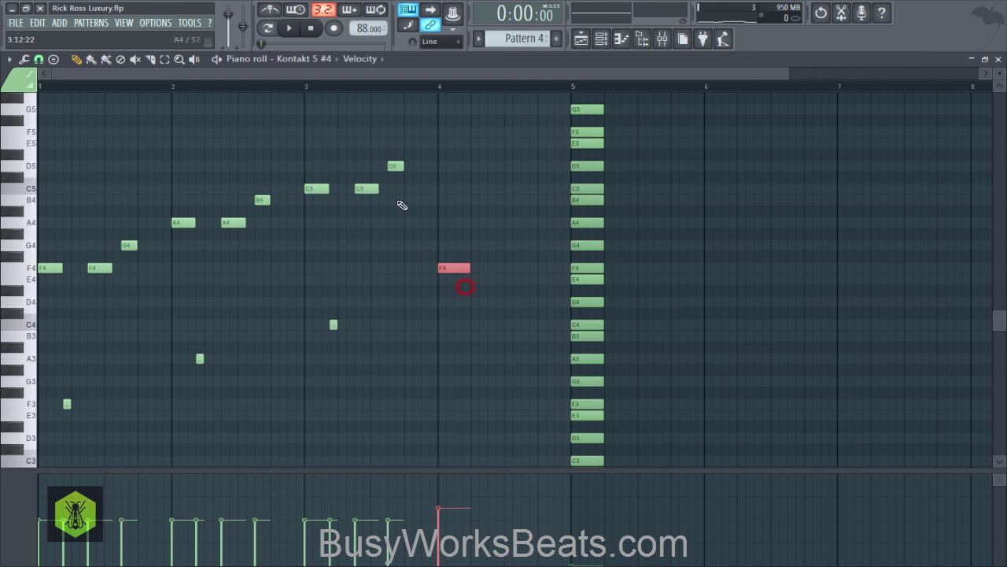
left_click_drag(408, 156, 288, 349)
left_click_drag(312, 193, 461, 269)
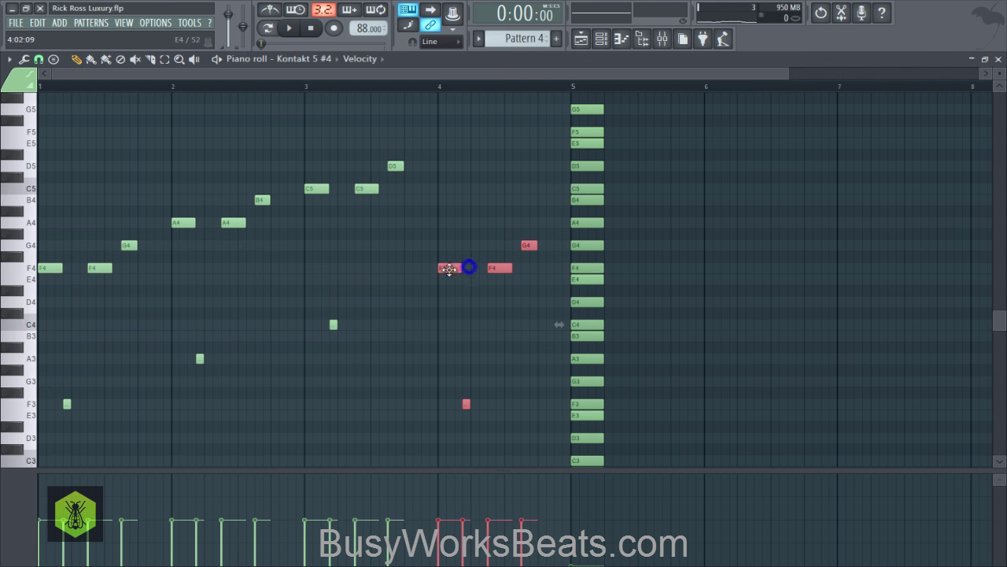
left_click_drag(556, 246, 521, 250)
left_click_drag(485, 401, 435, 408)
right_click(436, 328)
Preview the bass line and delete the short A3 note from bar 2
key("space")
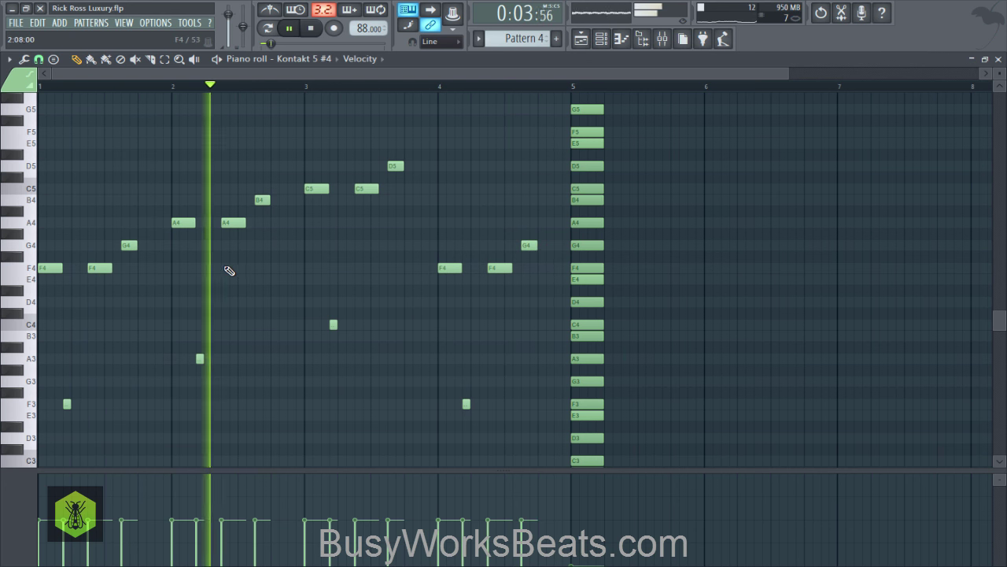
key("space")
left_click(200, 356)
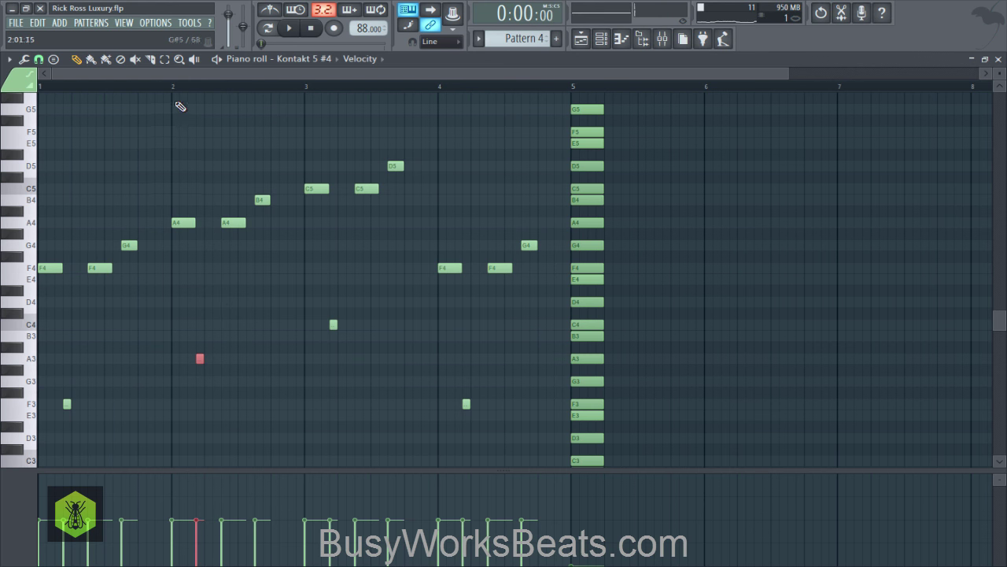
scroll(176, 98, "up", 3)
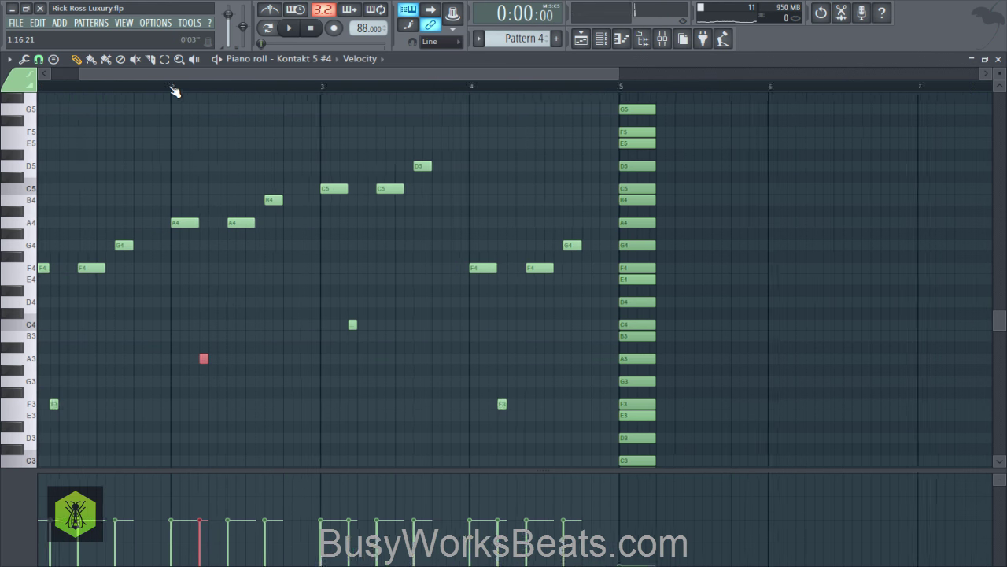
key("space")
right_click(210, 358)
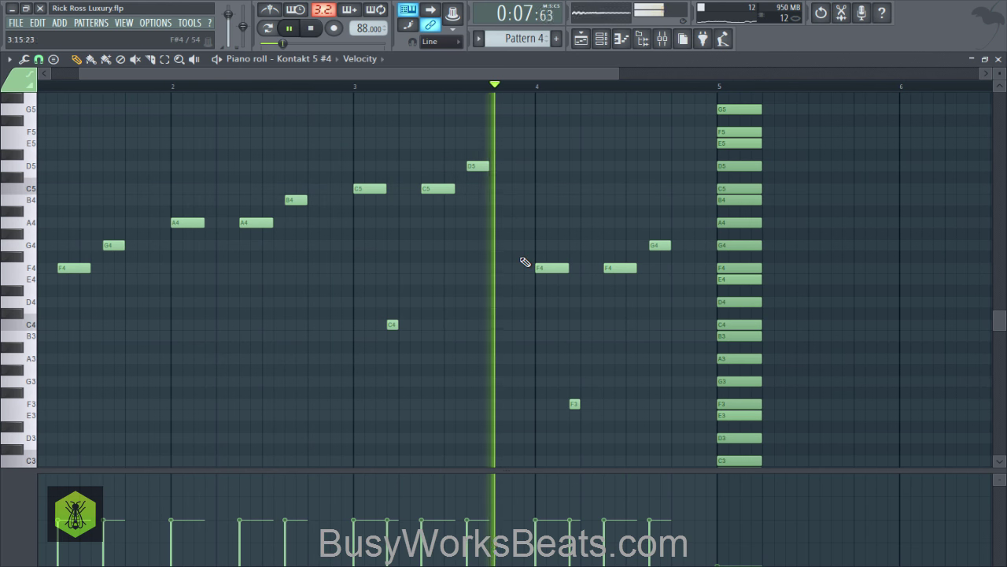
scroll(557, 89, "down", 1)
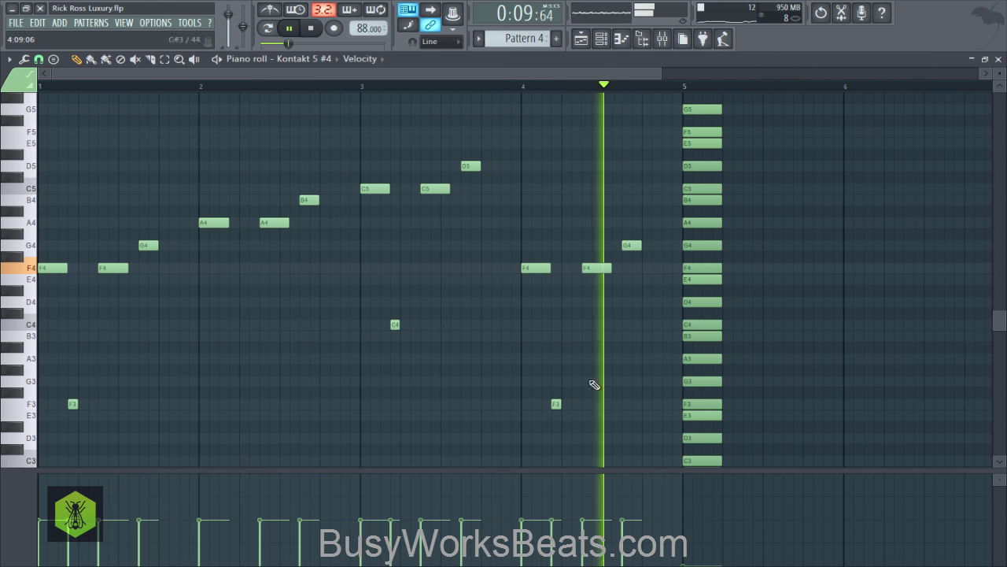
Save the project and repeat the Pattern 4 clip on Track 4 of the playlist across bars 5 to 16
key("ctrl+s")
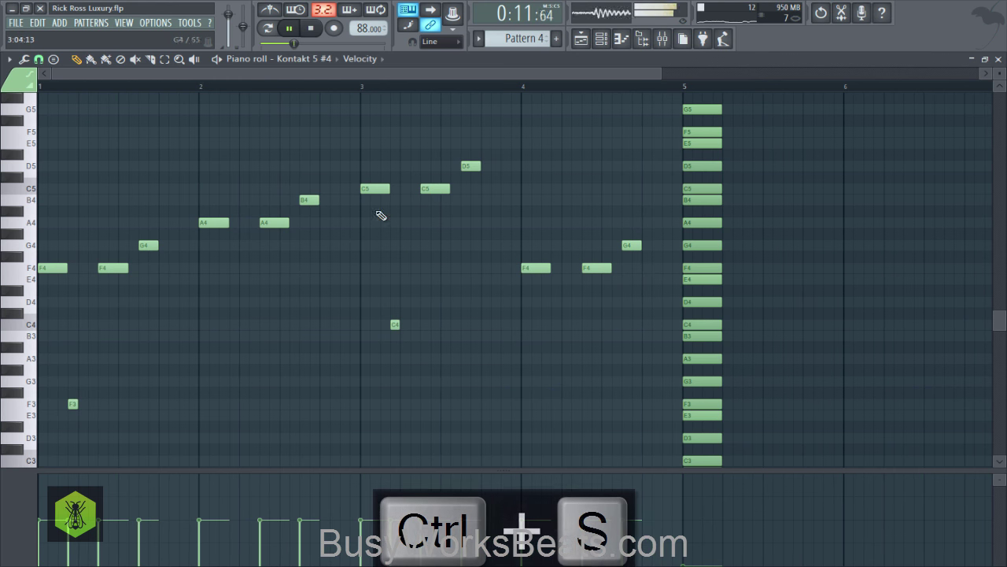
left_click(1000, 60)
right_click(515, 253)
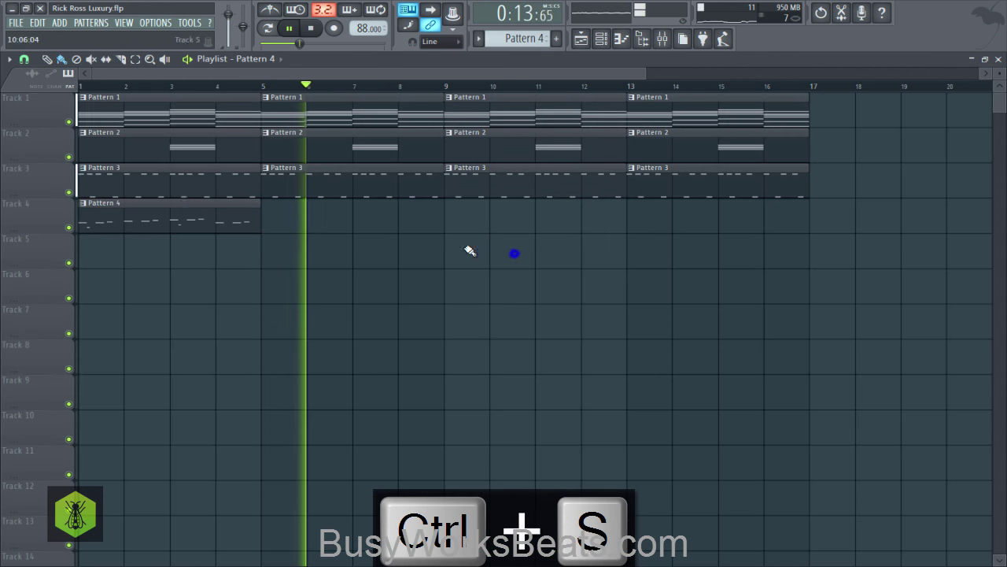
left_click(257, 209)
left_click_drag(261, 210, 691, 215)
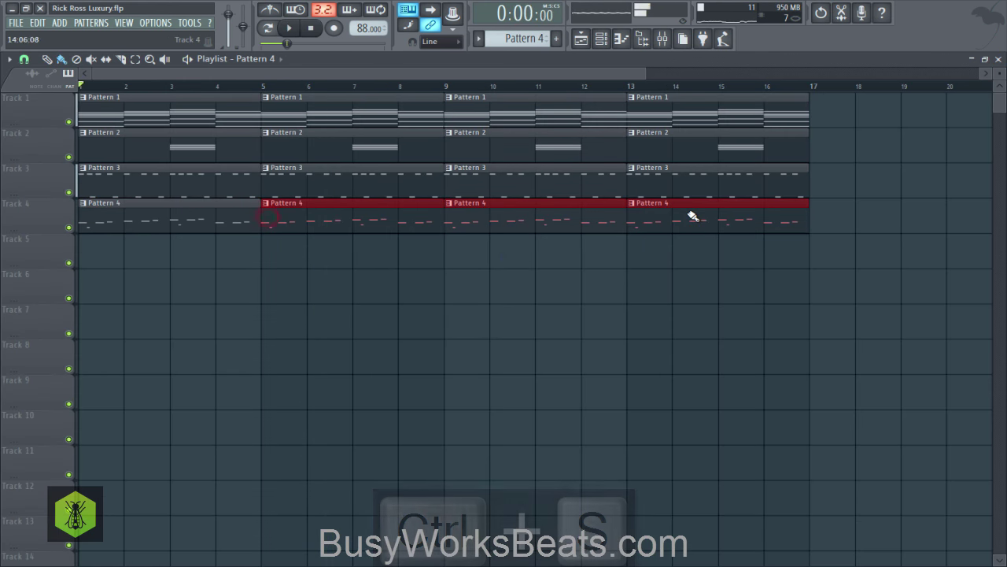
Switch to the empty Pattern 5 during playback and close the playlist and the Kontakt bass window
left_click(602, 41)
key("F4")
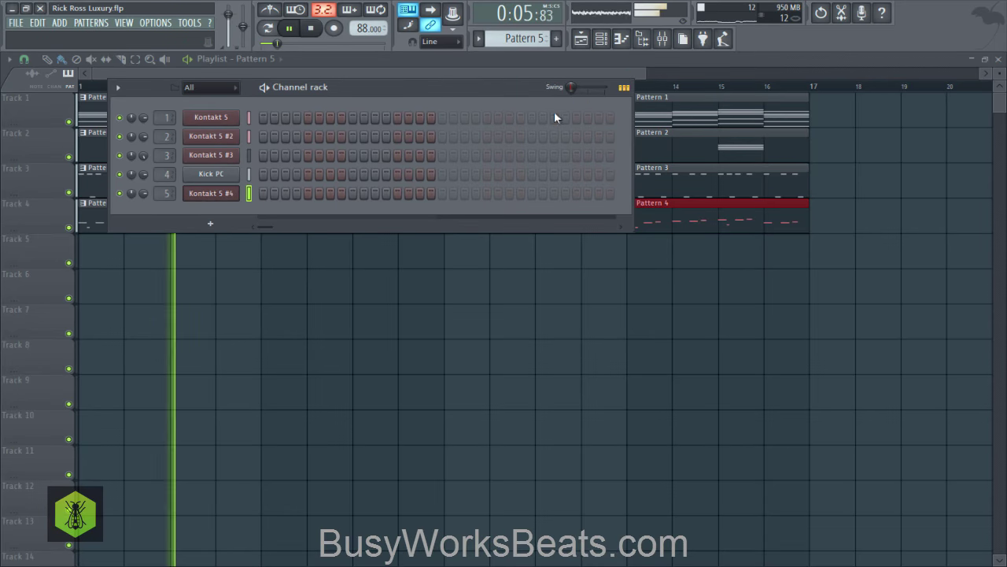
right_click(398, 270)
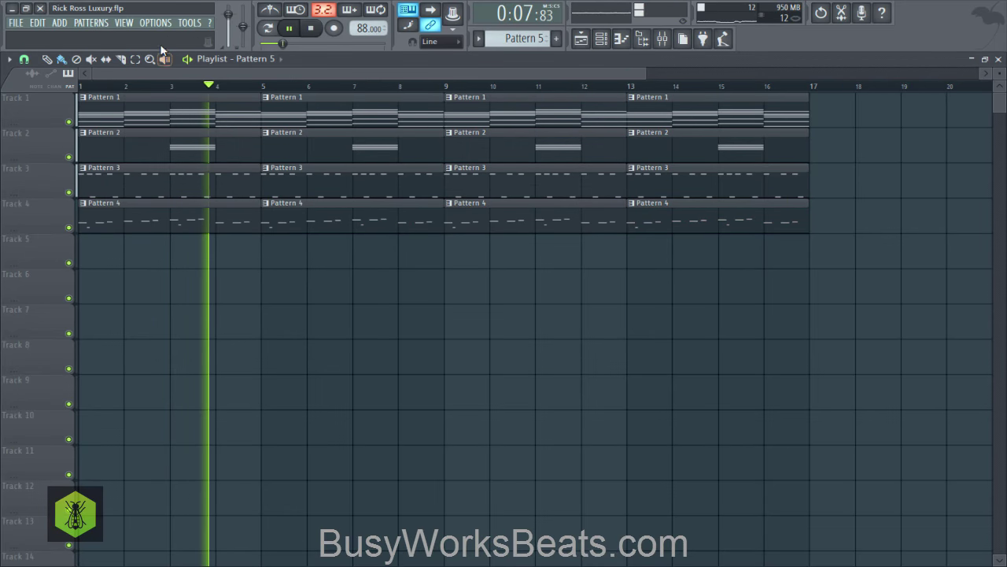
left_click(998, 59)
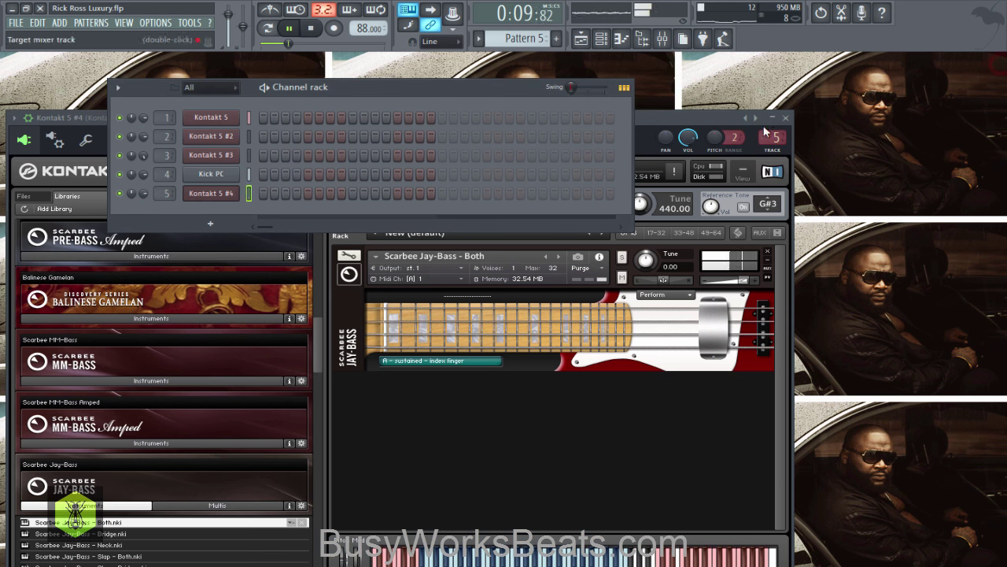
left_click(794, 120)
key("space")
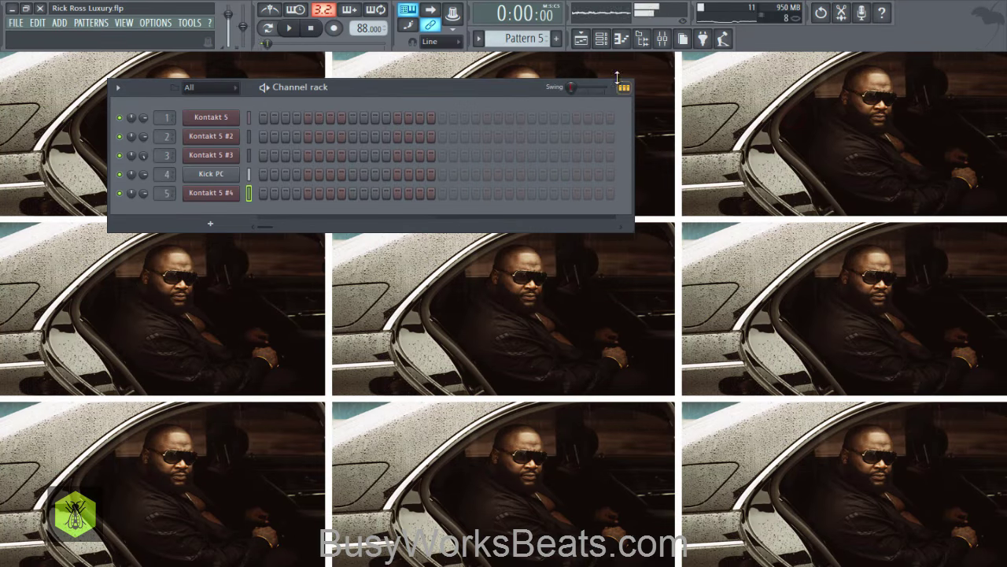
Add Fruity parametric EQ 2 to the Kontakt 5 #4 mixer insert, make band 7 a low pass, and adjust its frequency during playback
left_click(662, 37)
left_click(773, 189)
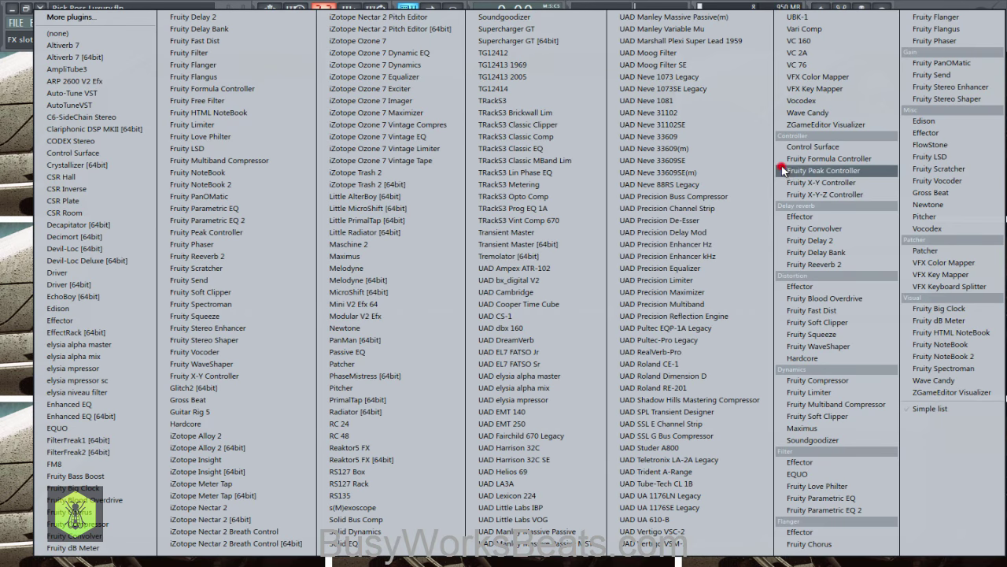
left_click(290, 220)
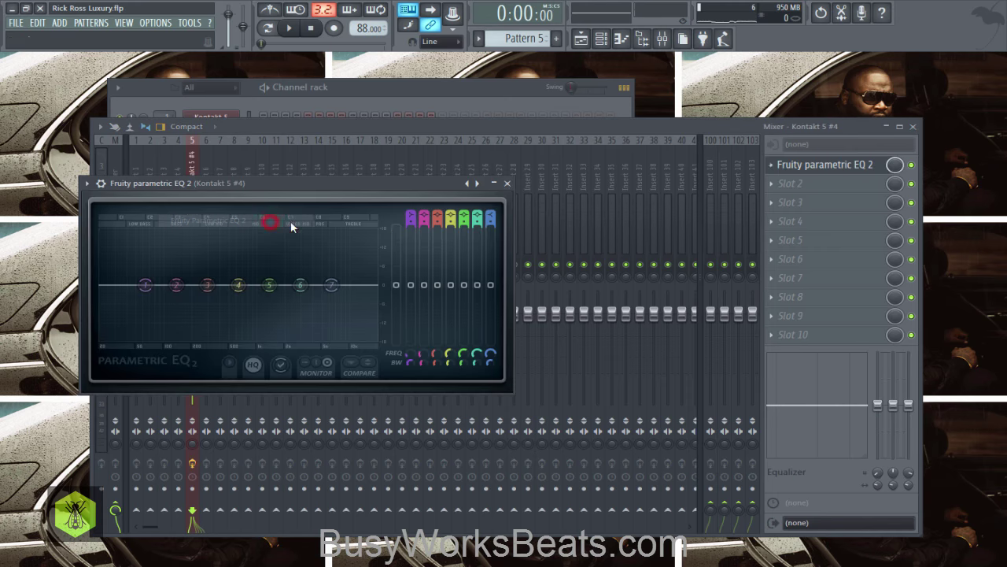
left_click_drag(491, 213, 491, 249)
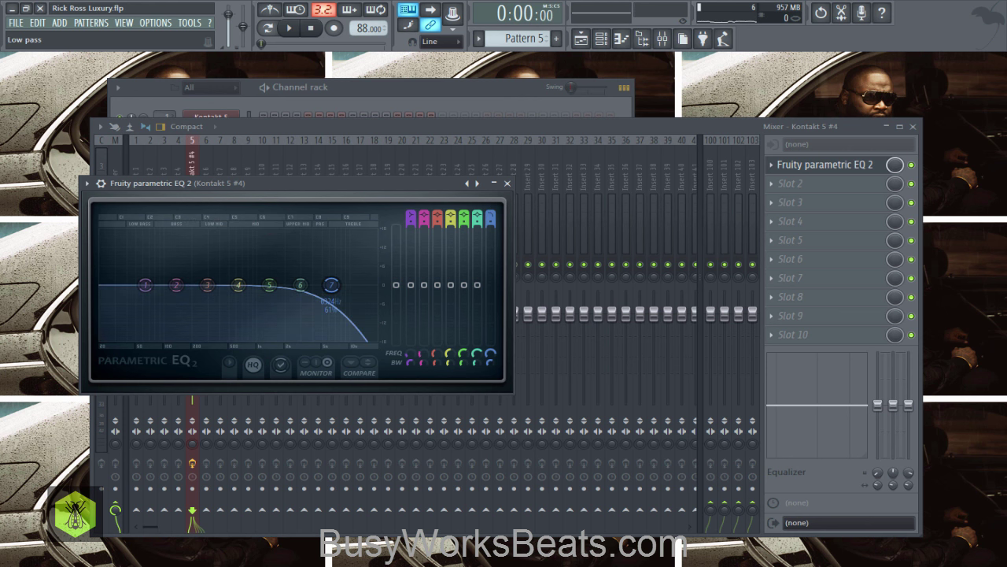
key("space")
left_click_drag(491, 354, 509, 241)
left_click(507, 182)
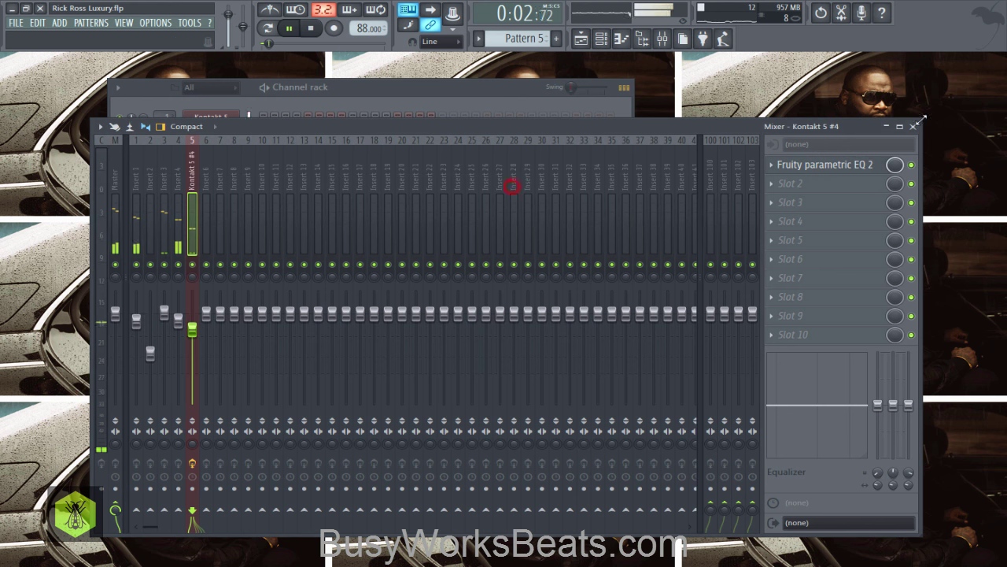
Close the mixer and listen to the arrangement with the filtered bass
left_click(912, 126)
key("space")
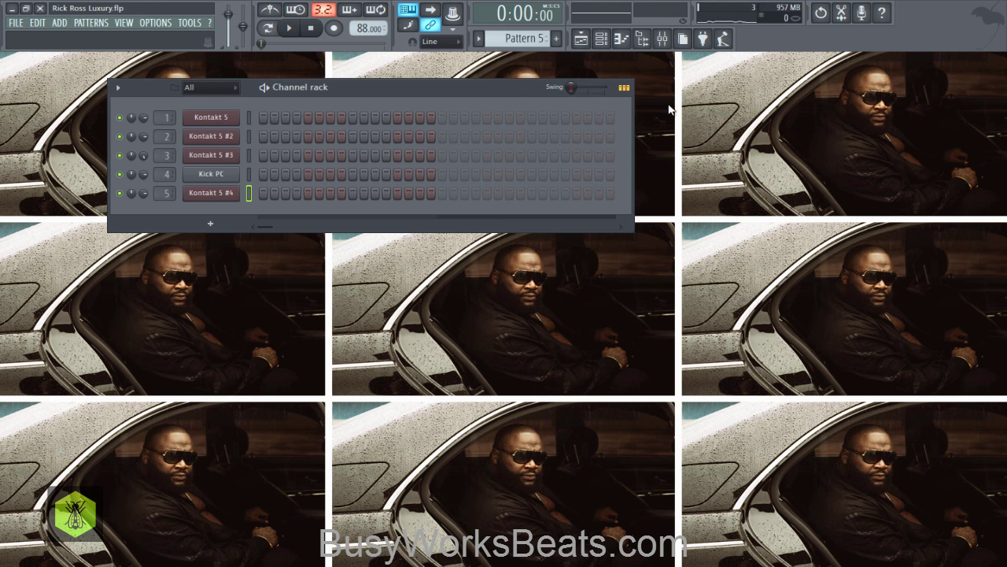
key("space")
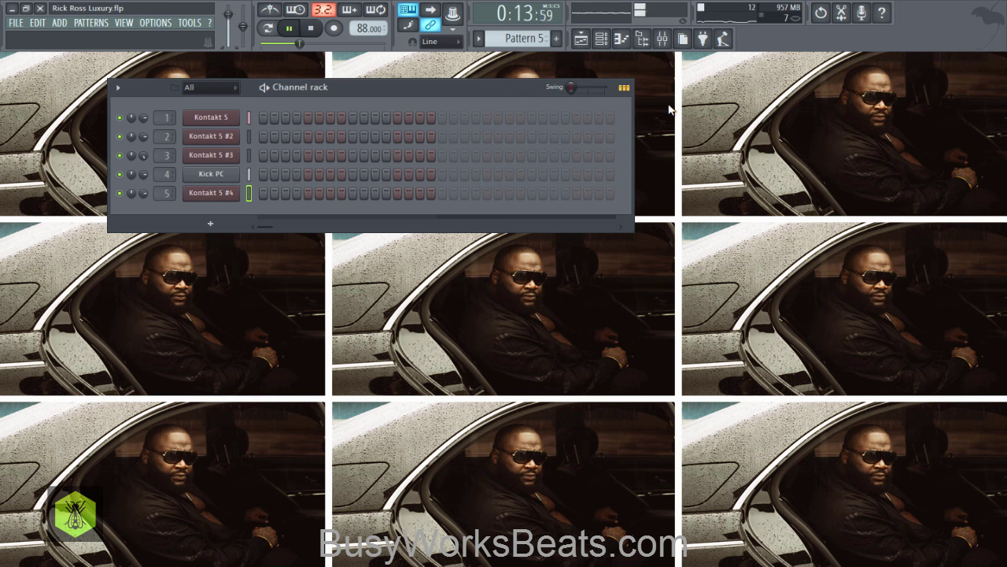
key("space")
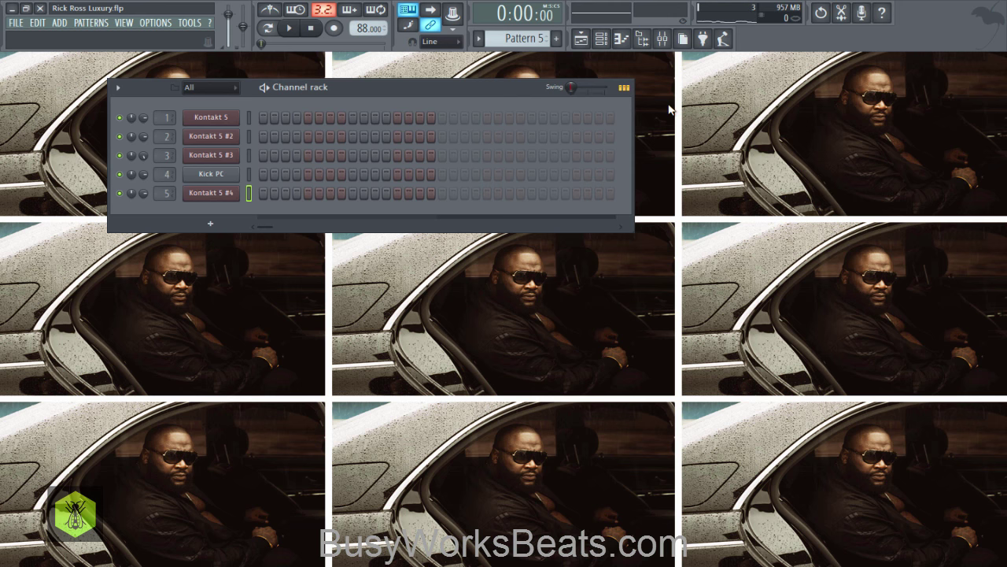
Save the project and switch to Pattern 3 with the playlist and channel rack displayed
left_click(580, 39)
left_click(601, 38)
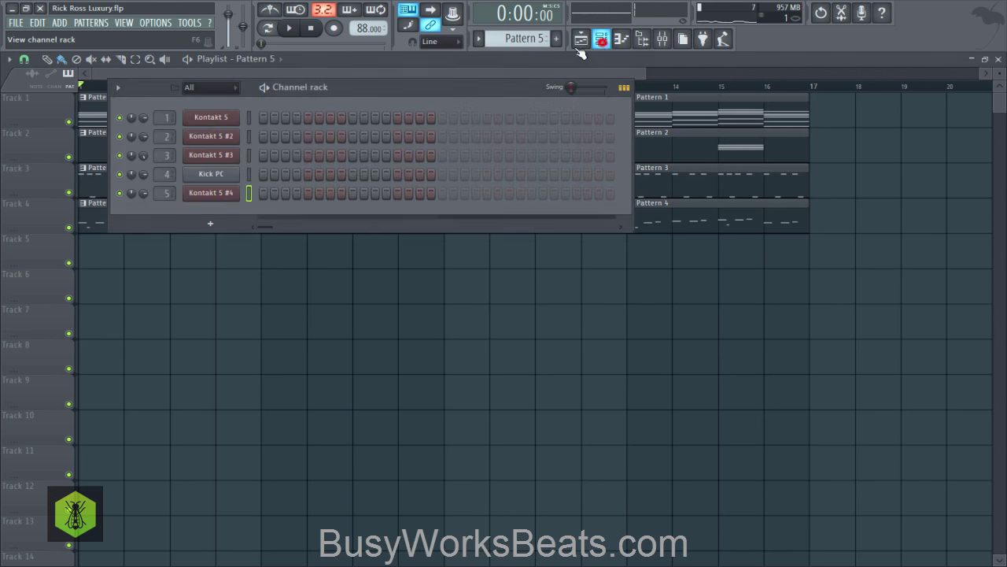
scroll(540, 39, "up", 1)
scroll(520, 38, "down", 1)
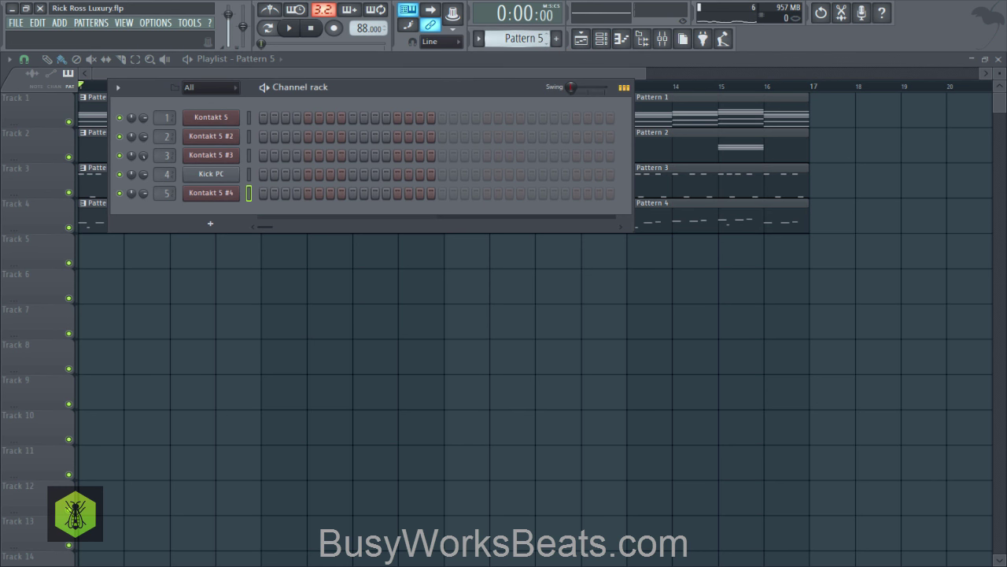
left_click(249, 155)
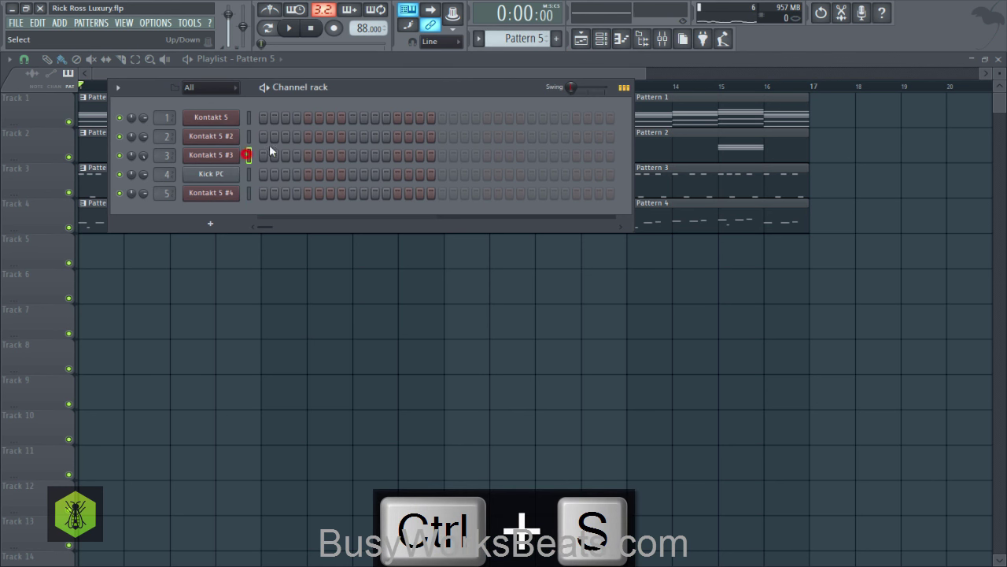
scroll(519, 38, "up", 4)
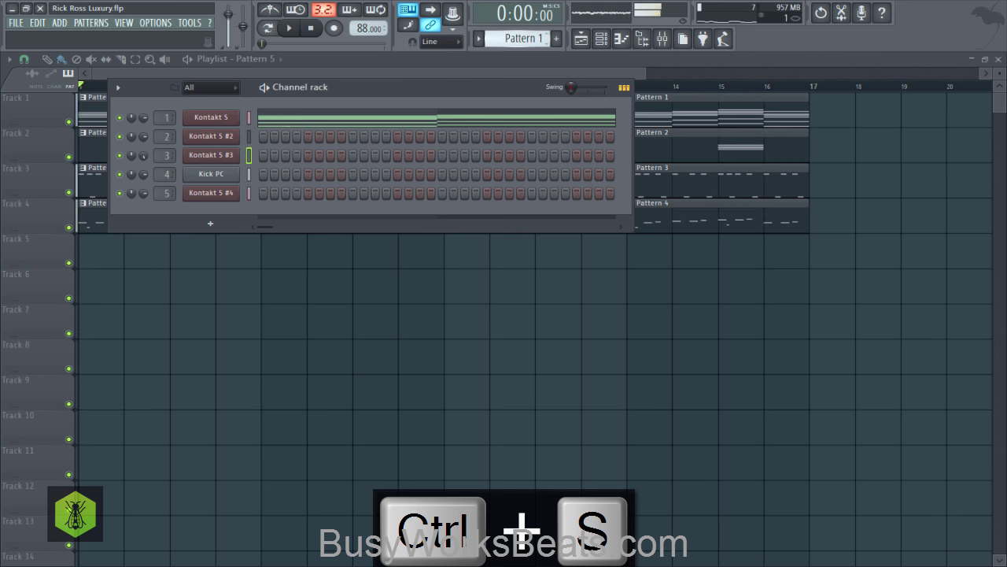
scroll(520, 39, "down", 1)
scroll(519, 39, "down", 1)
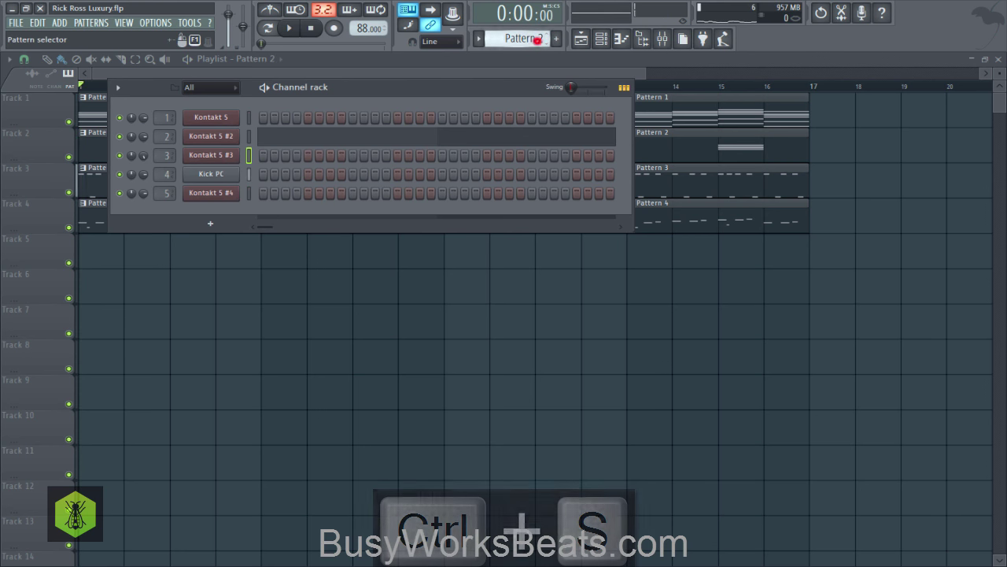
Add a Lounge Lizard EP-4 channel and route it to mixer track 6
left_click(61, 22)
mouse_move(79, 37)
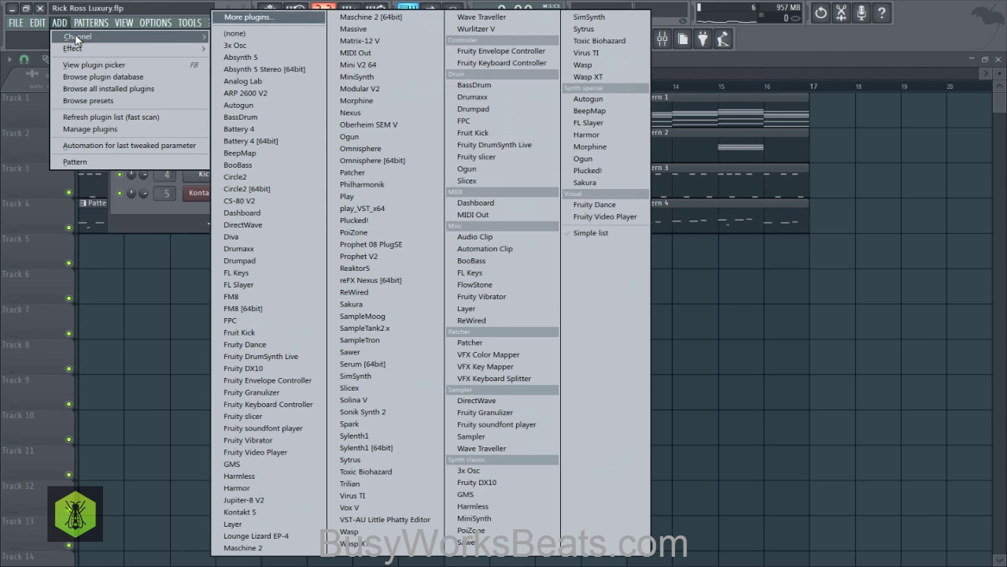
left_click(238, 536)
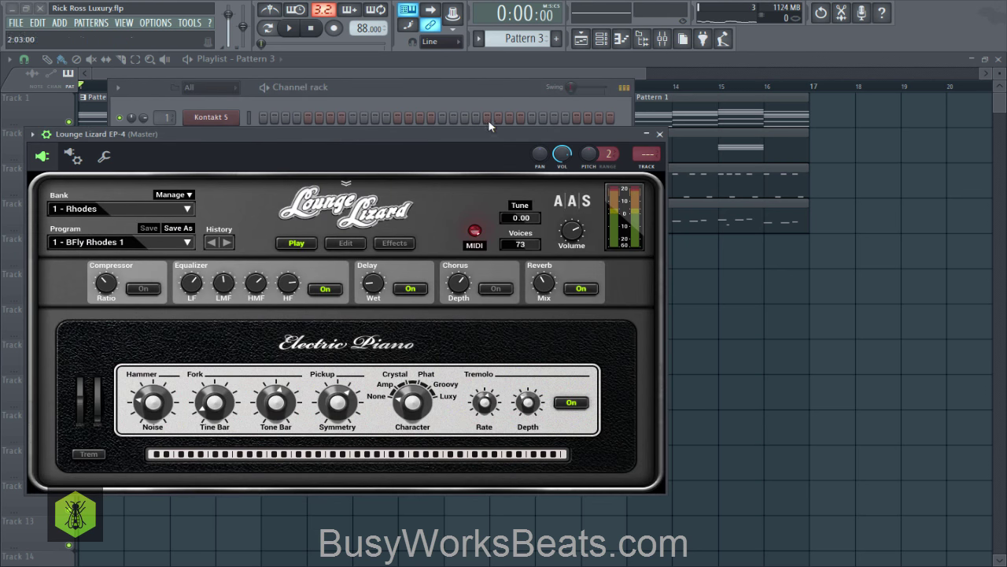
left_click(501, 125)
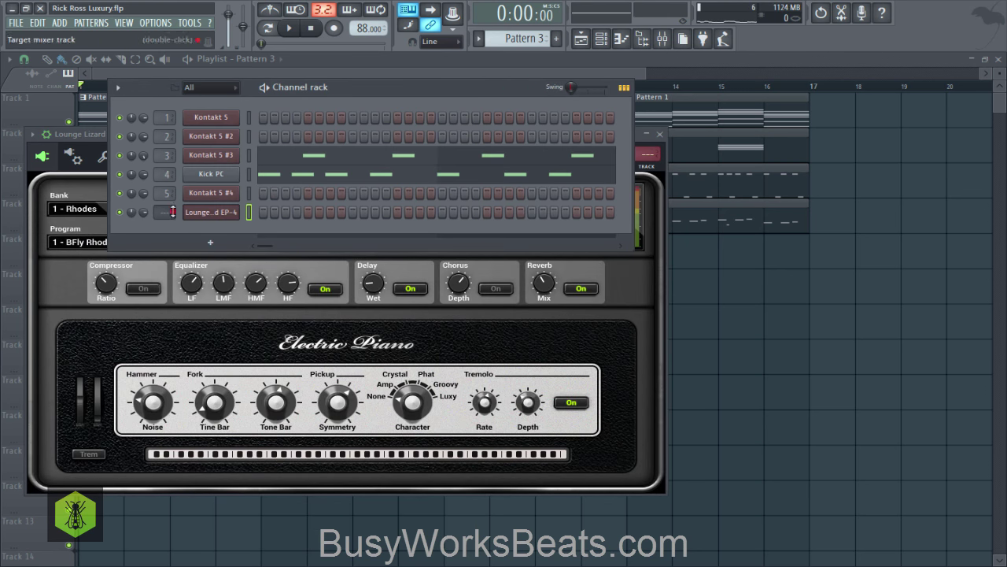
left_click_drag(173, 211, 173, 206)
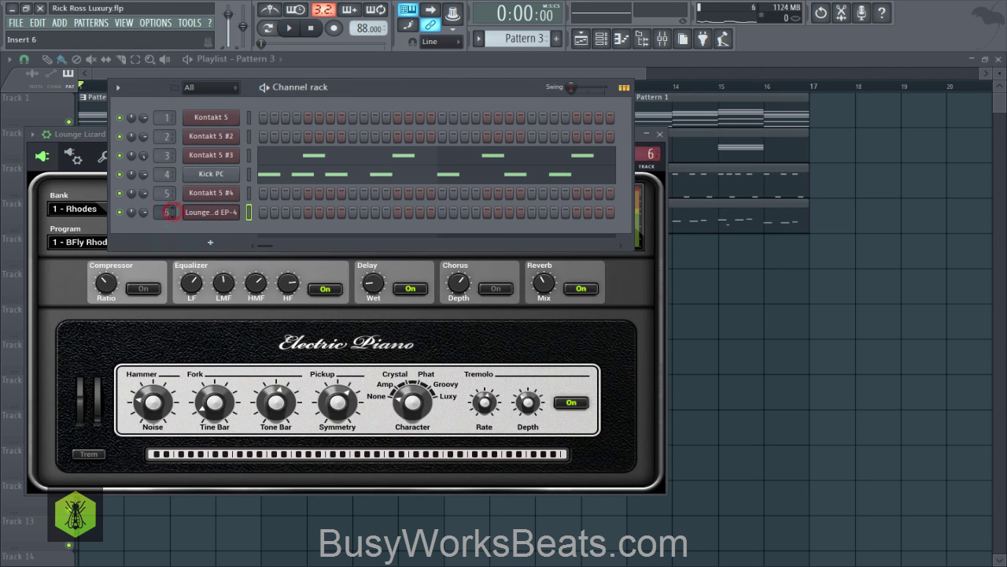
Copy the Kontakt 5 chord notes from Pattern 1 and paste them into the Lounge Lizard EP-4 channel in Pattern 5
left_click(728, 331)
left_click(600, 37)
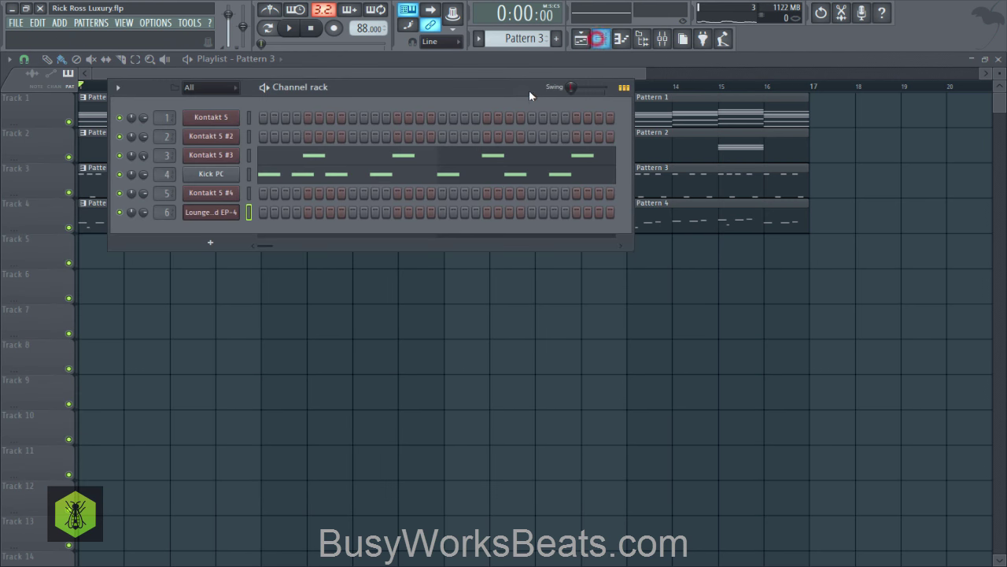
scroll(511, 45, "up", 2)
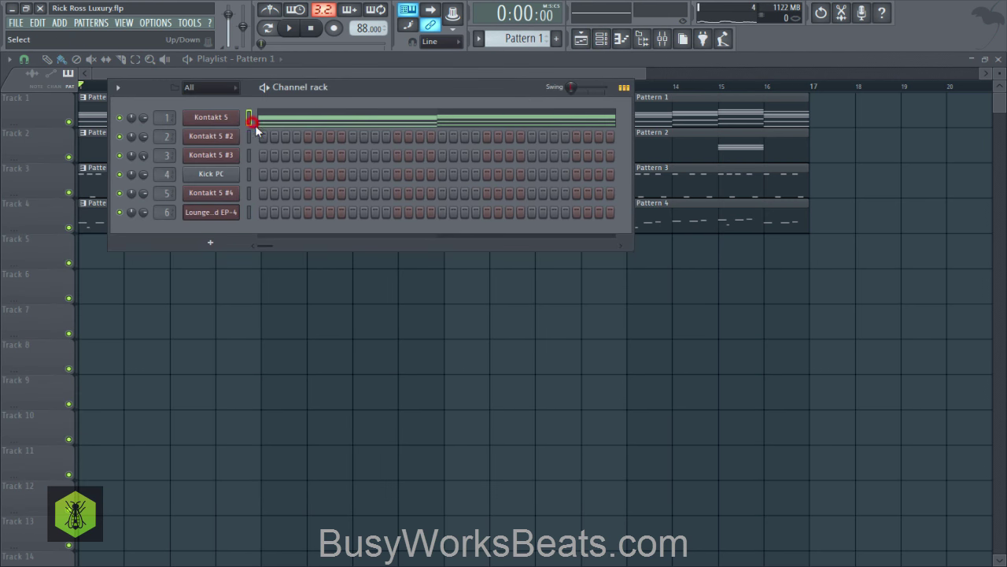
key("ctrl+c")
scroll(526, 36, "down", 4)
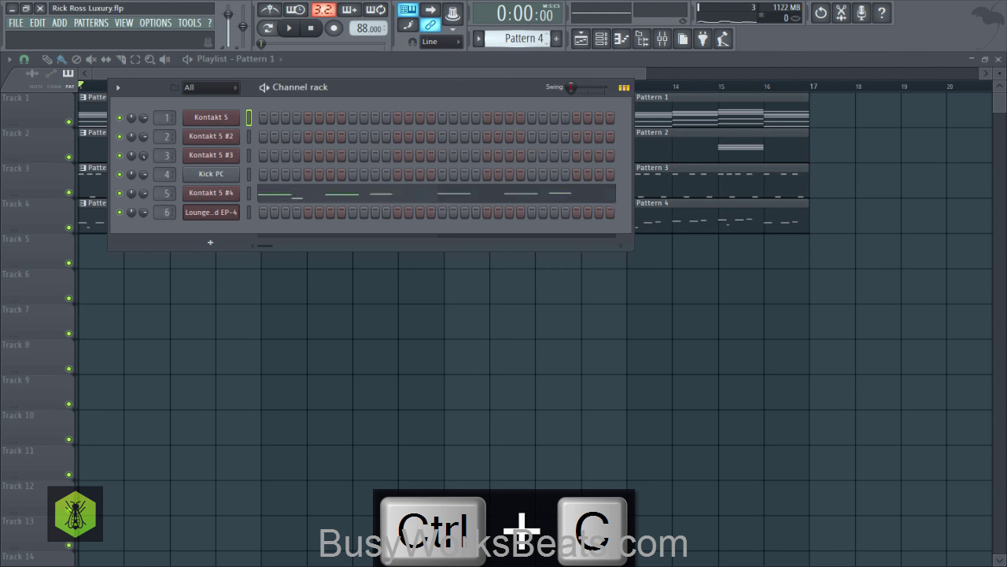
left_click(259, 213)
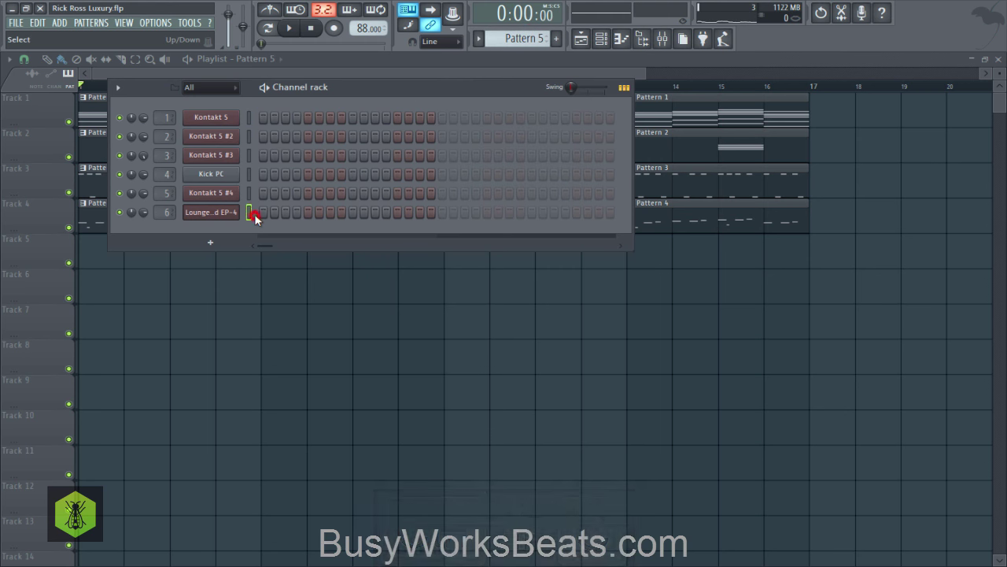
key("ctrl+v")
Open the pasted Lounge Lizard chords in the piano roll, select all the notes and transpose them up one octave
left_click(307, 214)
key("ctrl+a")
scroll(231, 90, "down", 5)
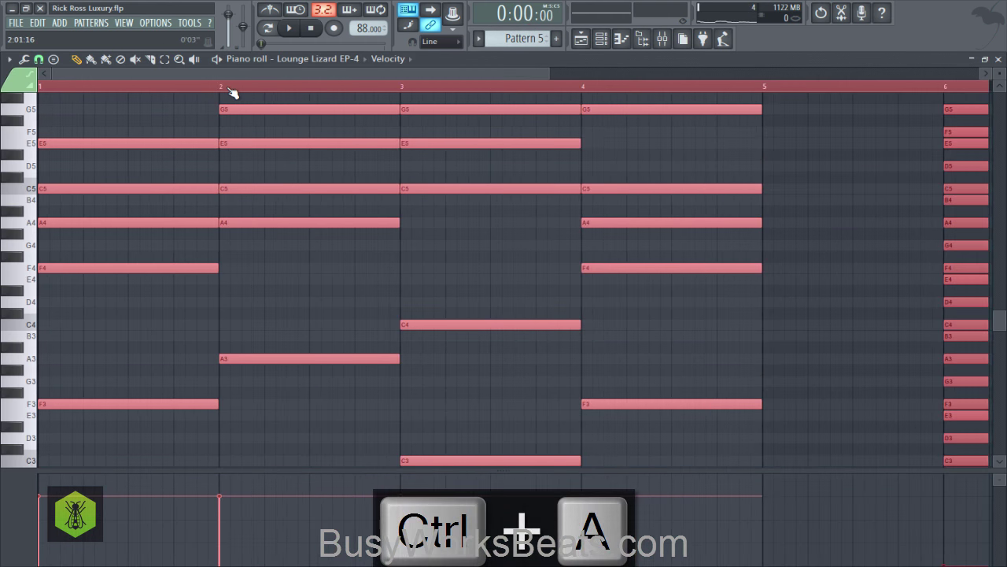
scroll(268, 157, "up", 5)
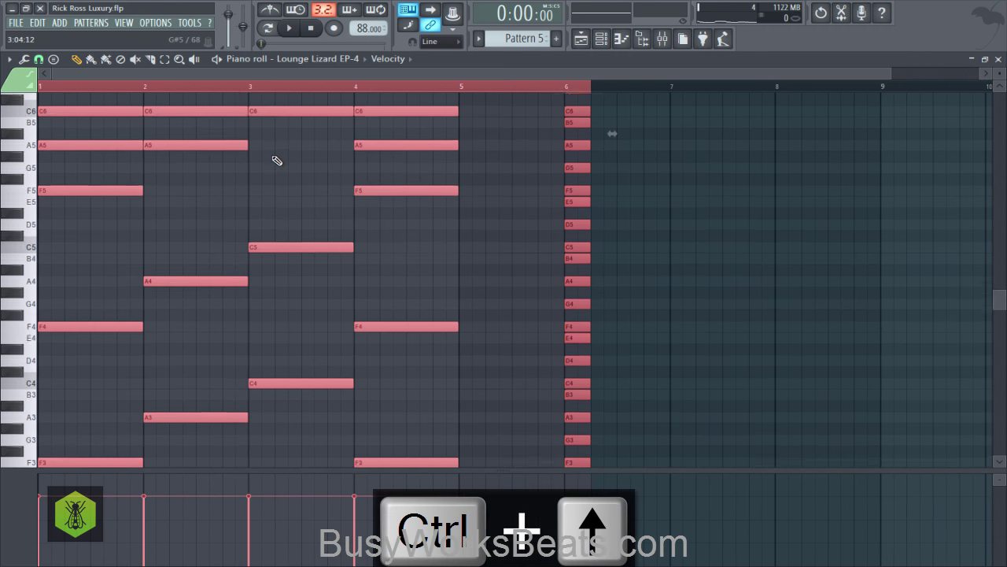
scroll(208, 194, "up", 4)
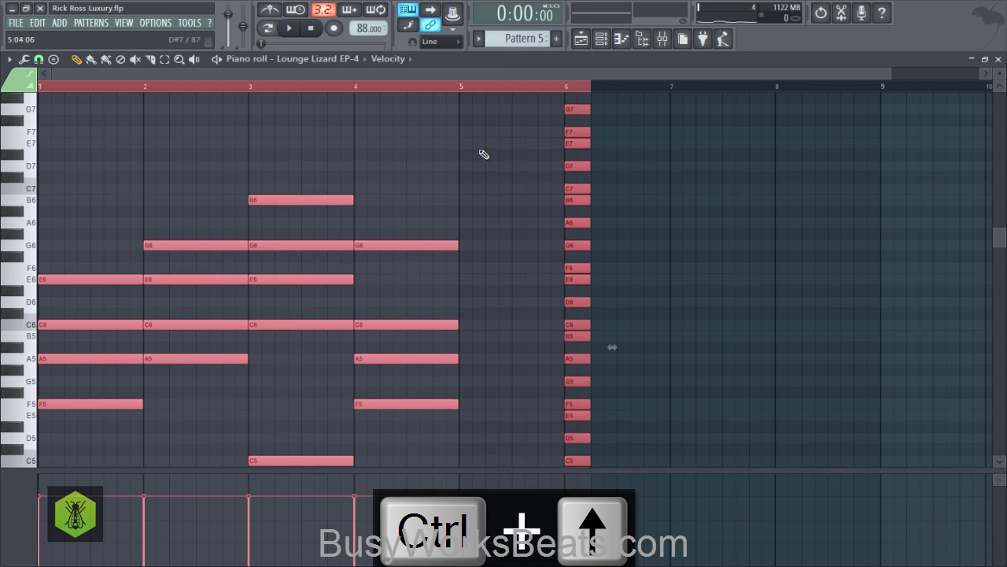
left_click_drag(438, 148, 142, 467)
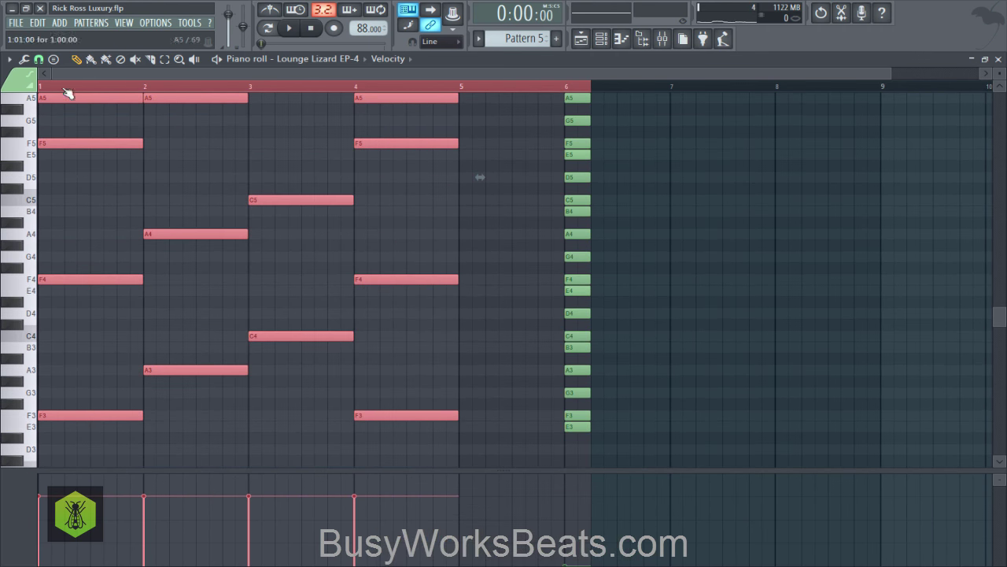
Apply the Strum tool to the Lounge Lizard chords with a slight start-time offset, moving the note ends along
left_click(24, 59)
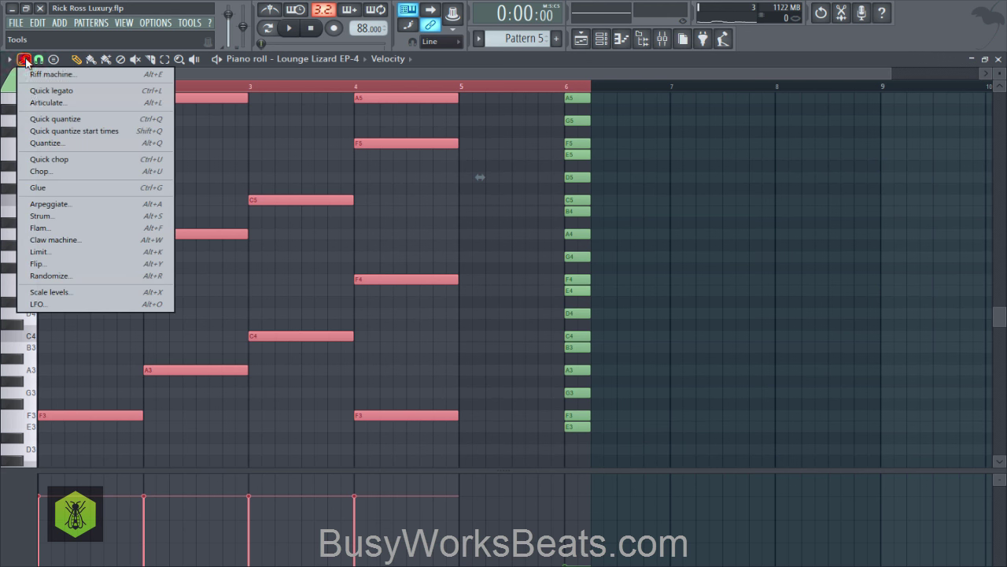
left_click(44, 215)
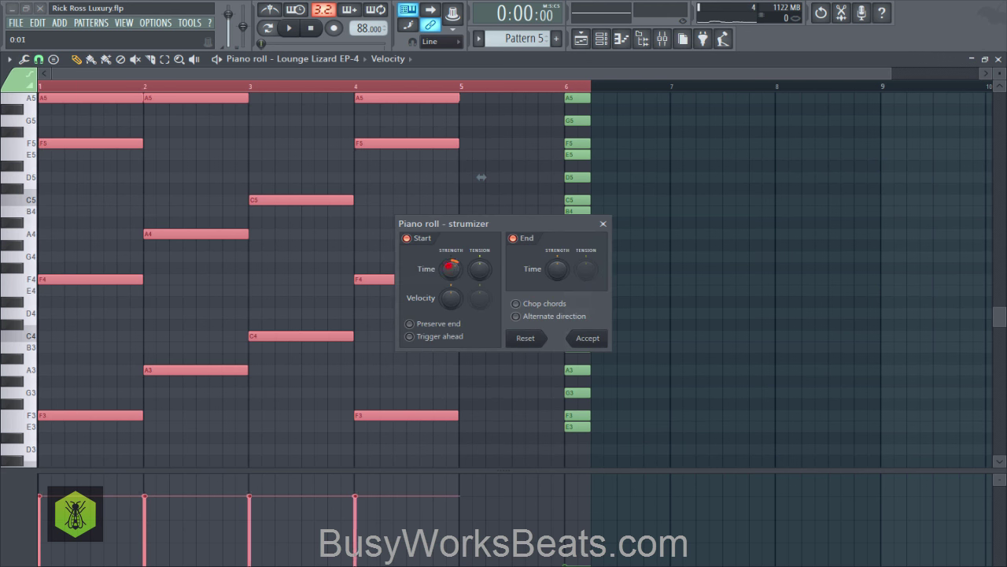
left_click_drag(481, 177, 494, 177)
left_click(599, 336)
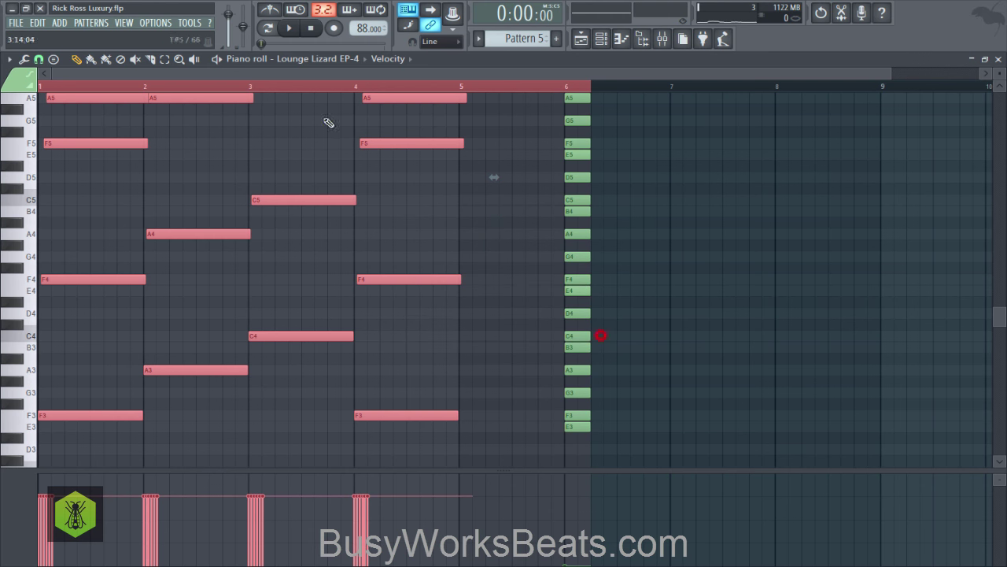
Switch to pattern playback and lower the velocity of all Lounge Lizard notes to about 20% while listening
left_click(268, 28)
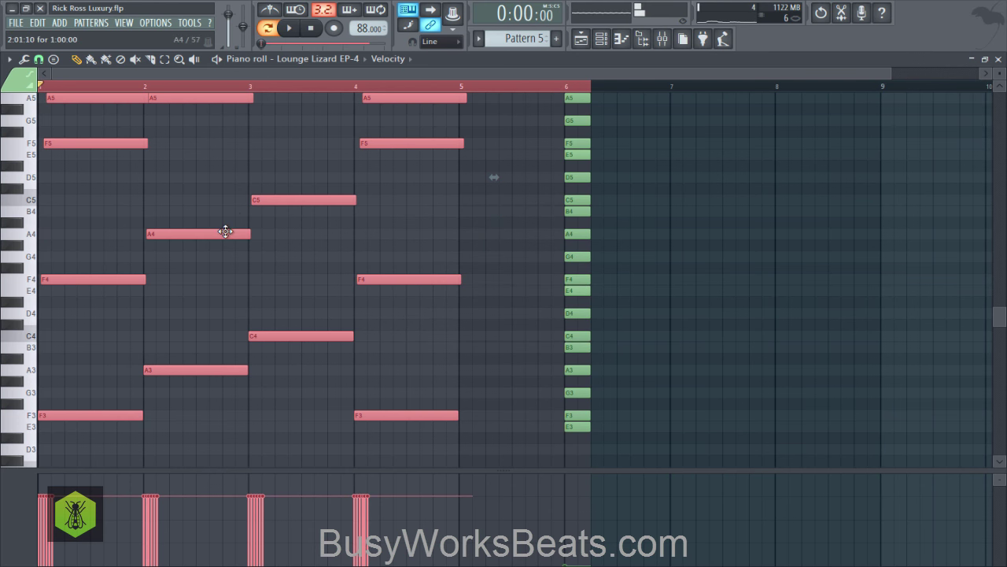
scroll(225, 228, "up", 2)
left_click_drag(420, 539, 55, 538)
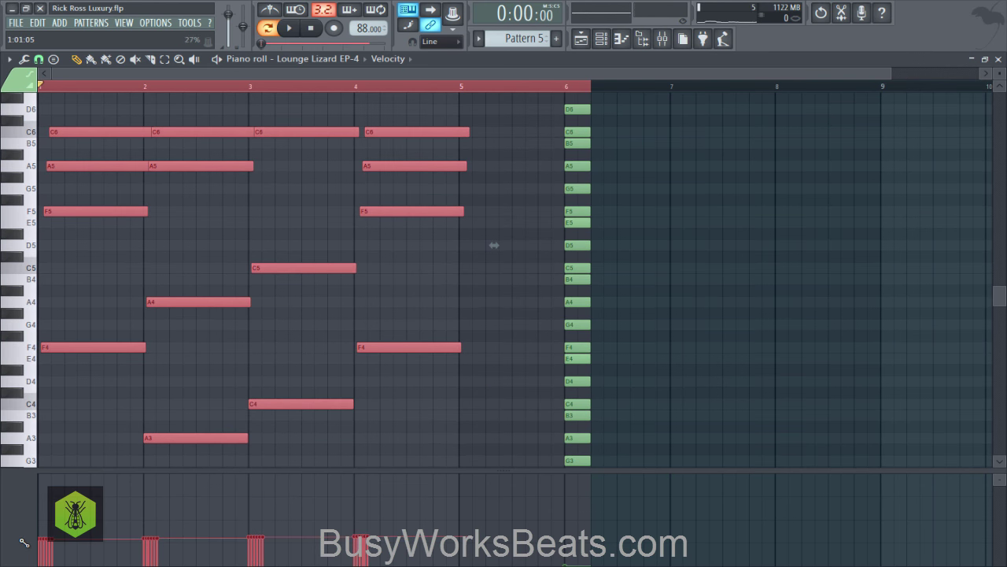
key("space")
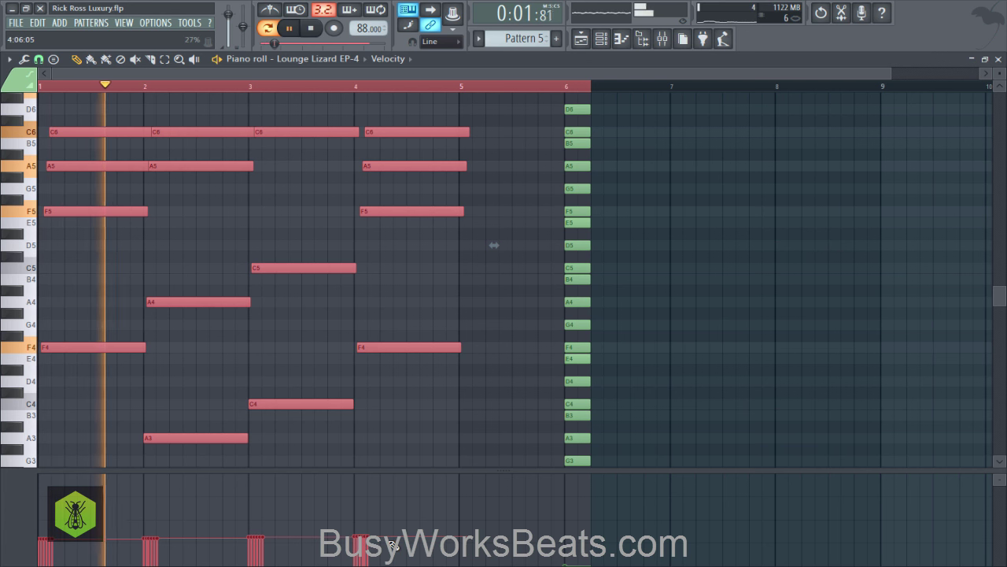
left_click_drag(393, 542, 90, 549)
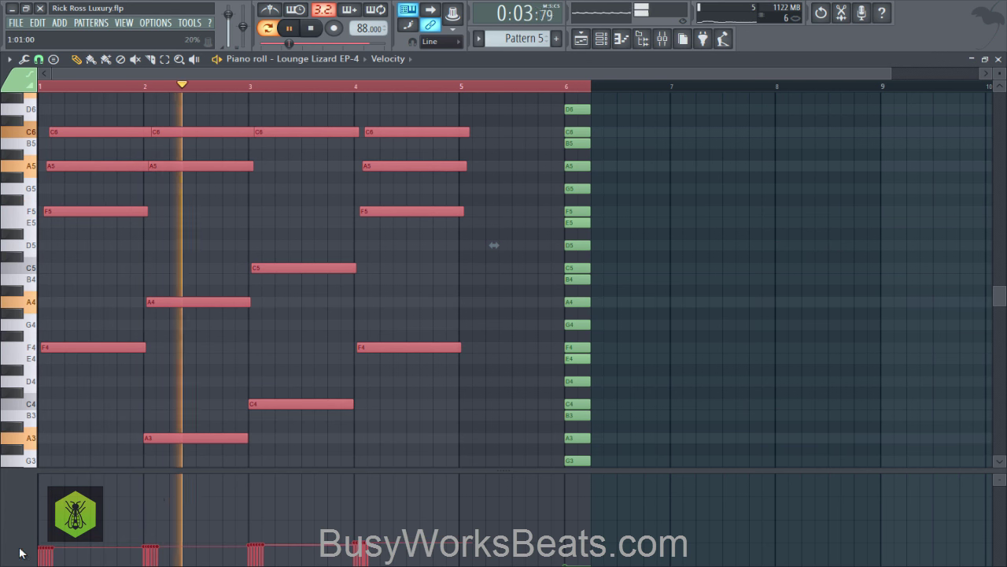
left_click(358, 446)
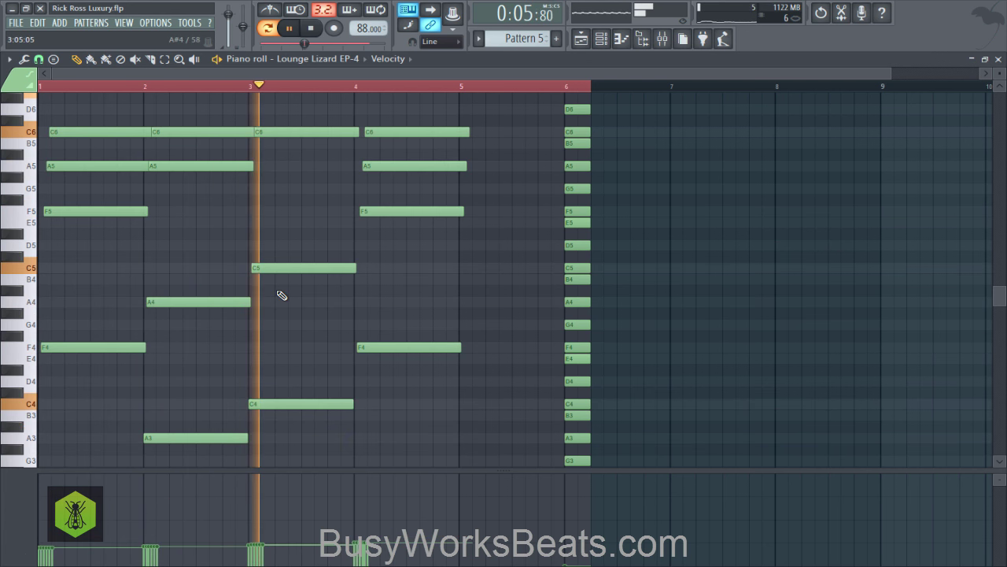
key("space")
Select all the strummed notes, change the snap setting and shorten them slightly to remove the overlaps between chords
scroll(283, 303, "up", 4)
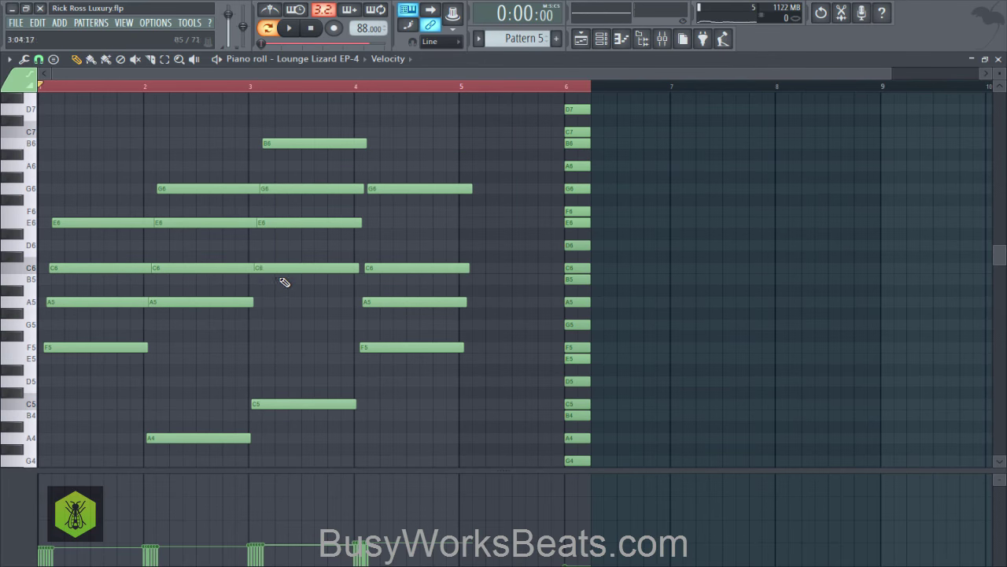
scroll(287, 285, "down", 6)
left_click_drag(395, 410, 181, 244)
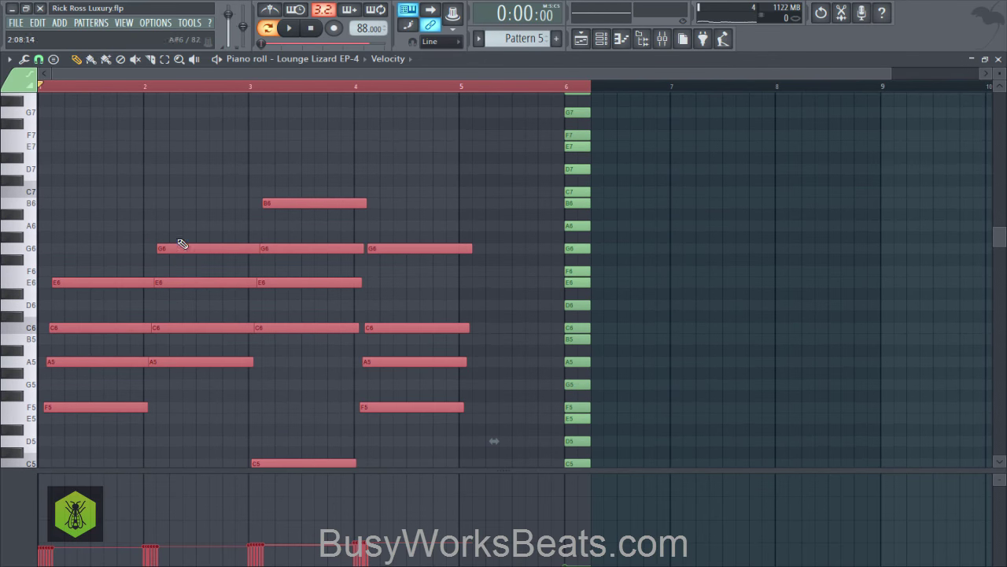
left_click(39, 59)
left_click(55, 114)
left_click_drag(357, 284, 358, 284)
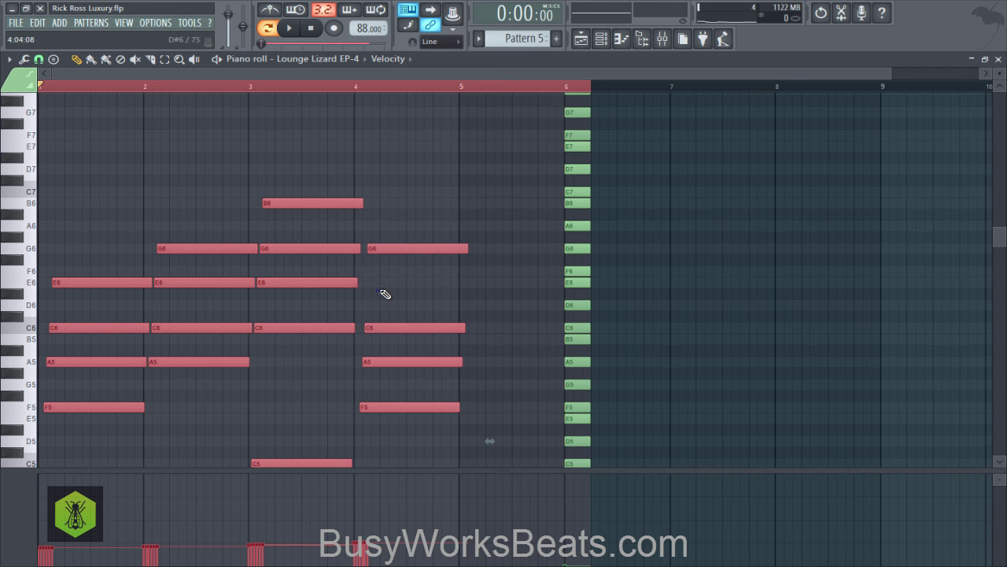
left_click(383, 291)
Play back the shortened Lounge Lizard chords and close the piano roll
key("space")
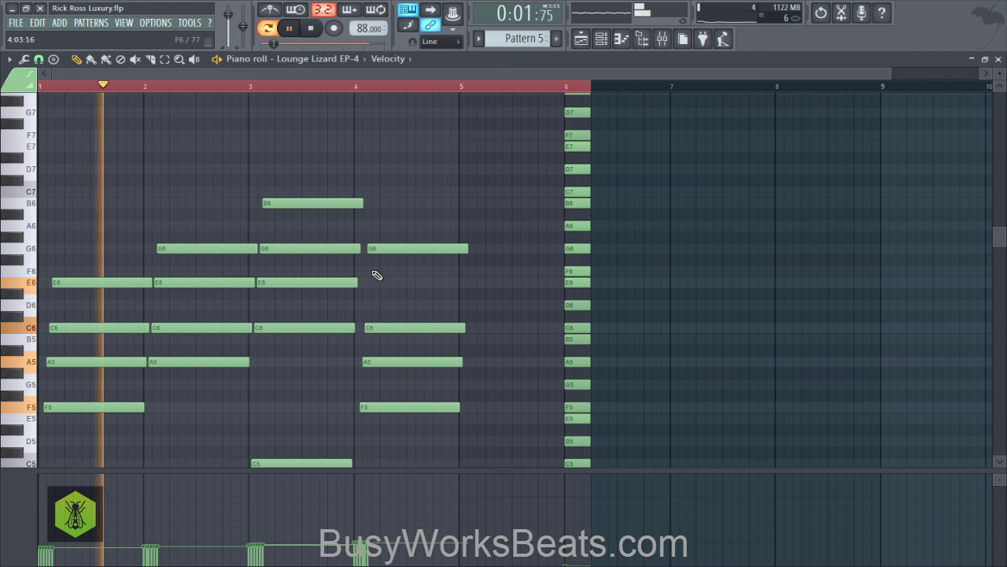
left_click(318, 90, "ctrl")
left_click(998, 60)
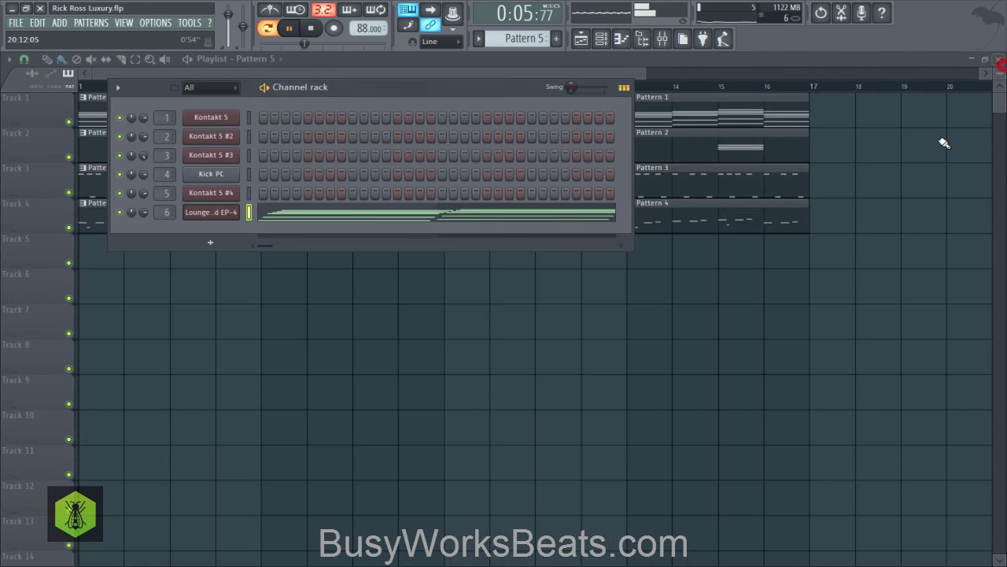
Place Pattern 5 on Track 5 at bars 9 and 13, trimming the first clip to four bars
right_click(912, 273)
left_click(443, 249)
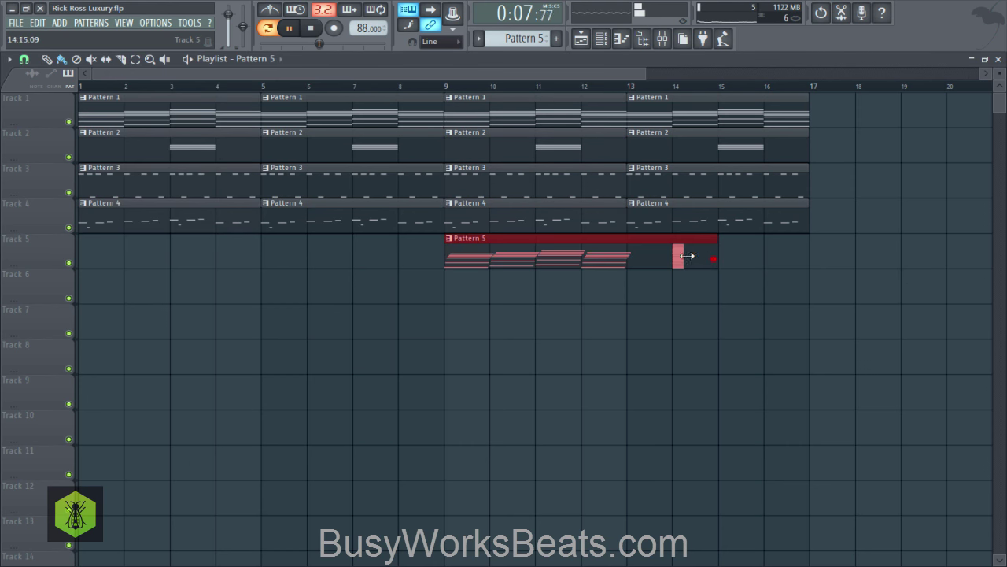
left_click_drag(687, 256, 634, 245)
left_click(637, 252)
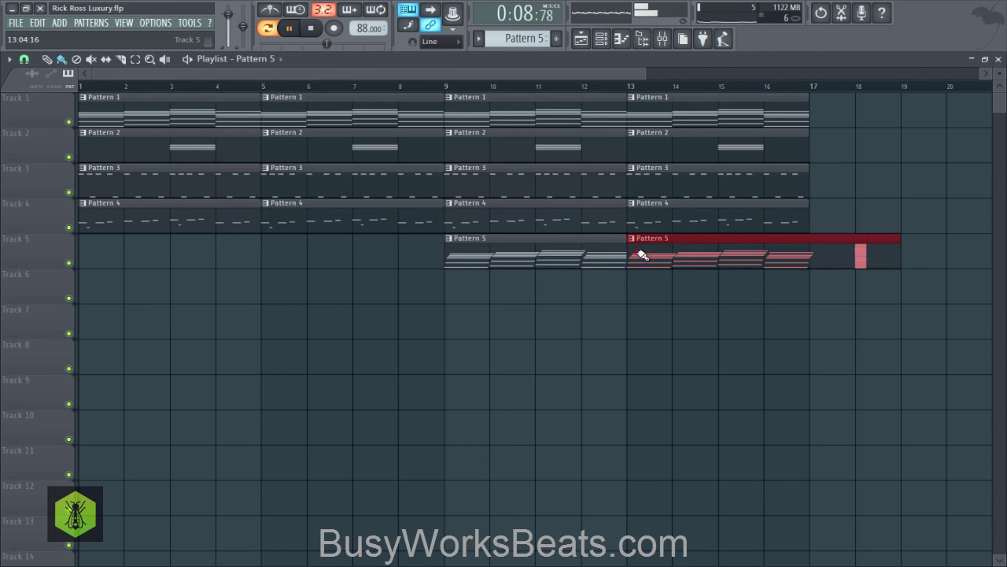
Play the song from bar 9 and trim the second Pattern 5 clip to end at bar 17
double_click(895, 250)
left_click(1000, 60)
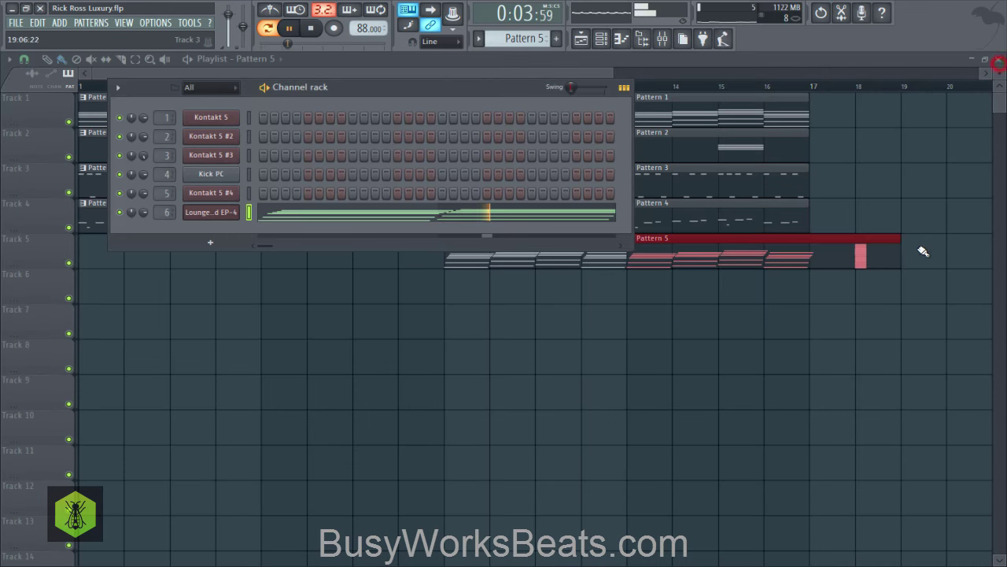
right_click(916, 251)
key("space")
left_click(437, 87)
key("space")
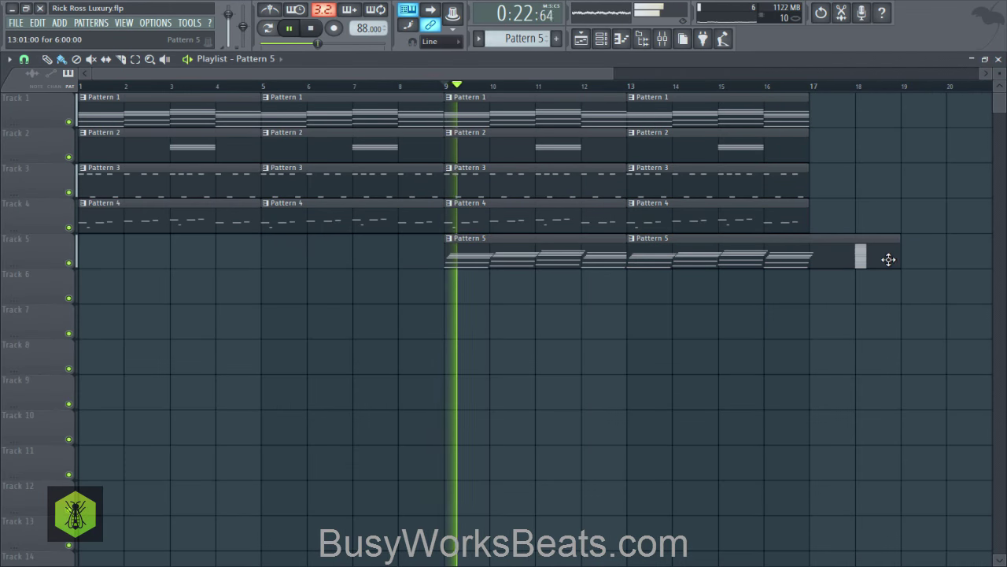
left_click_drag(897, 260, 810, 258)
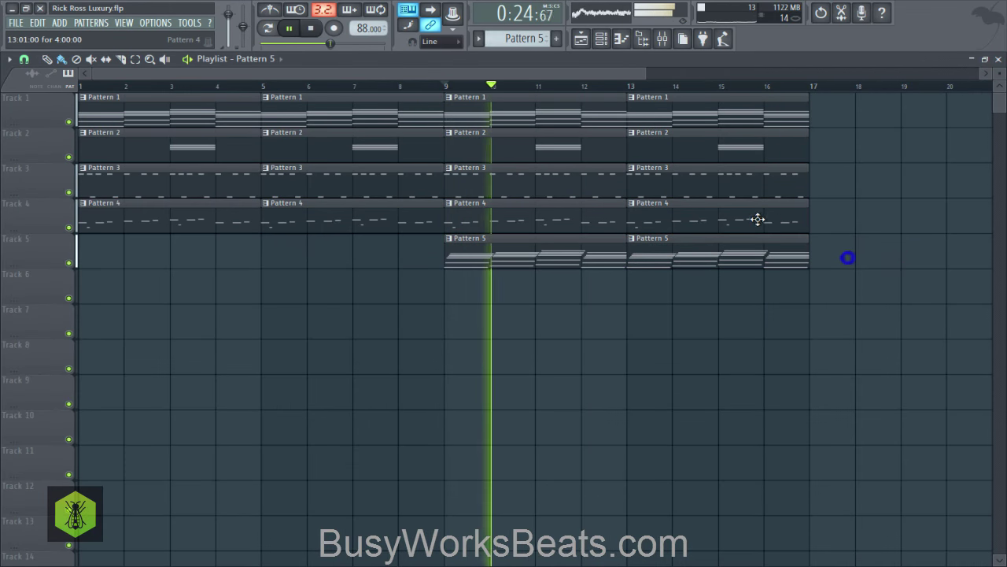
Balance the mixer during playback from bar 9 by slightly lowering Insert 1 and setting Insert 6 to 1.0 dB
key("space")
left_click(663, 38)
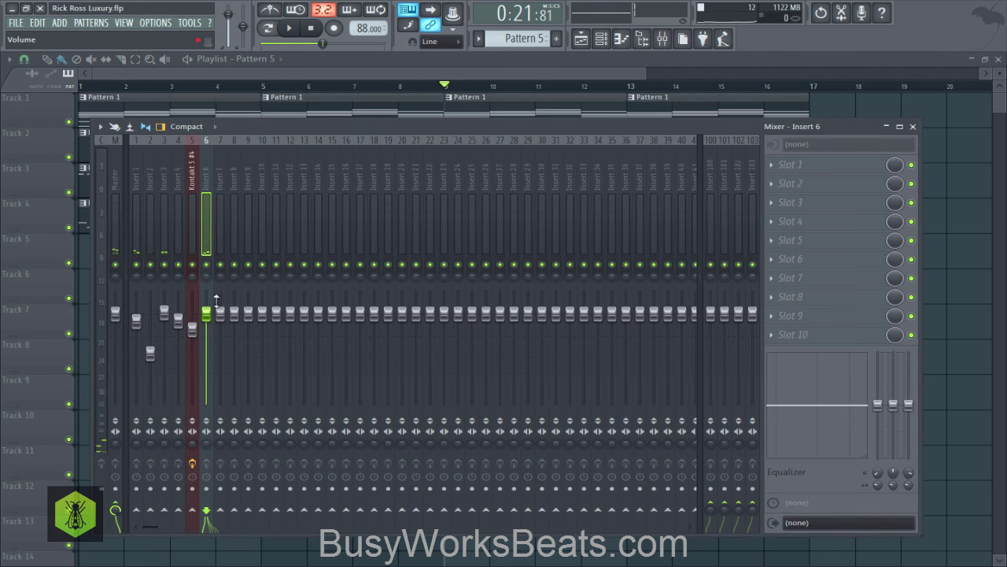
key("space")
left_click_drag(137, 322, 206, 306)
key("space")
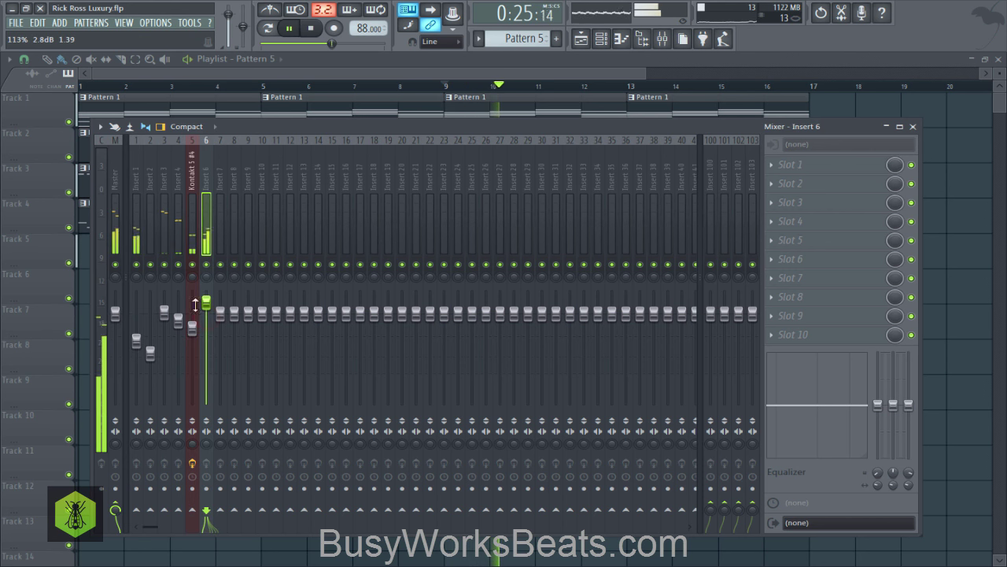
left_click_drag(136, 339, 136, 329)
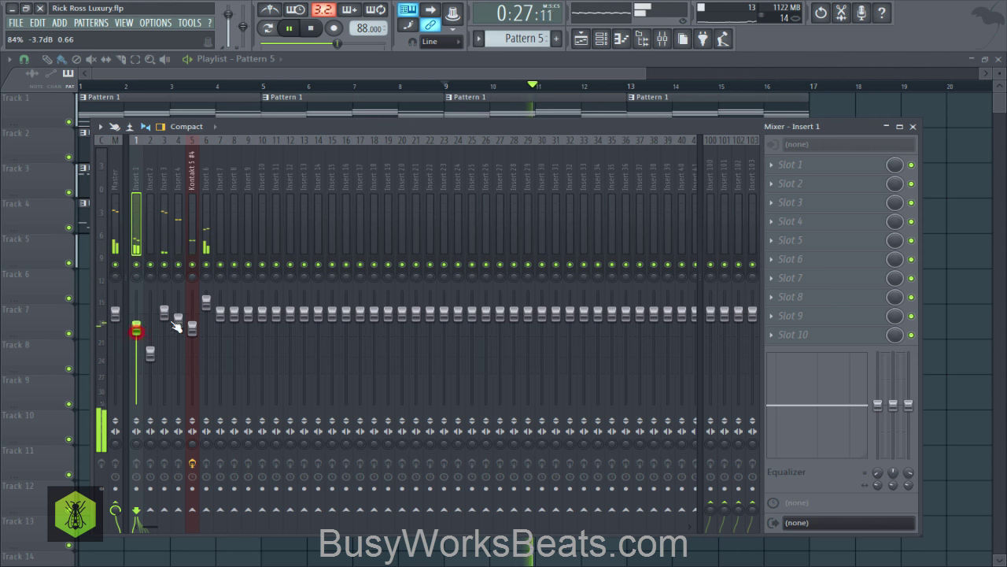
left_click_drag(206, 302, 207, 309)
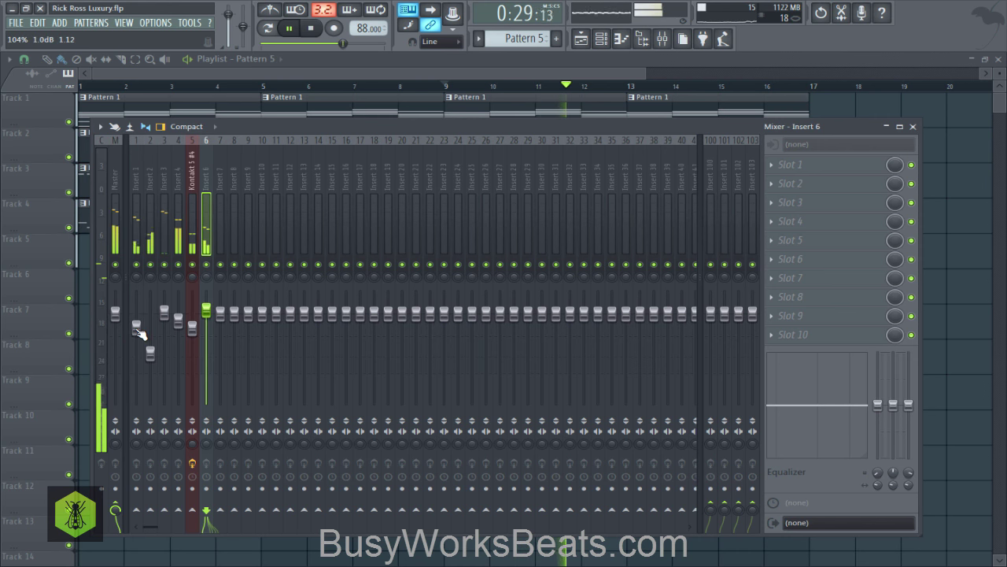
left_click_drag(136, 329, 136, 330)
key("F9")
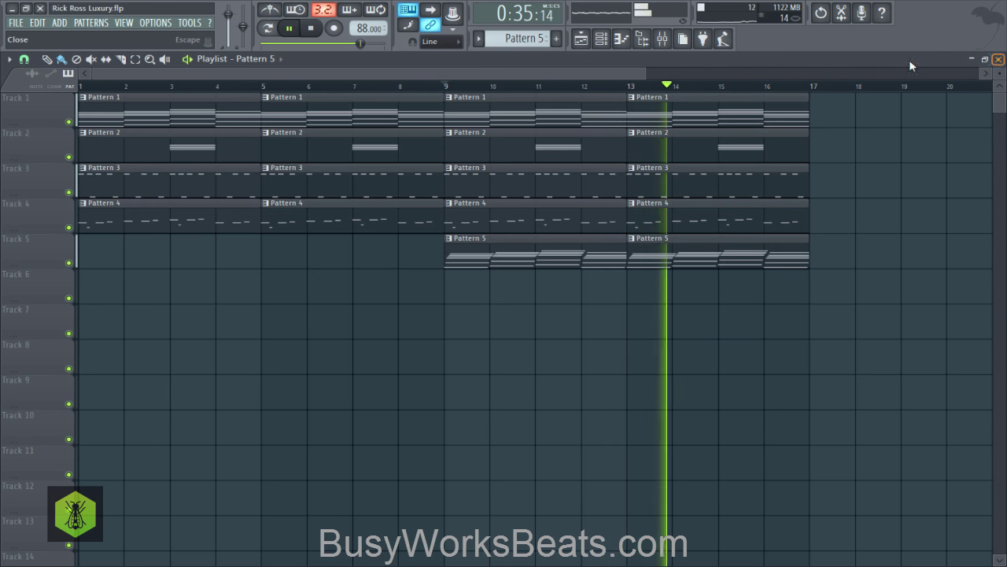
Check the buffer length in the audio settings and close them
left_click(155, 22)
left_click(180, 54)
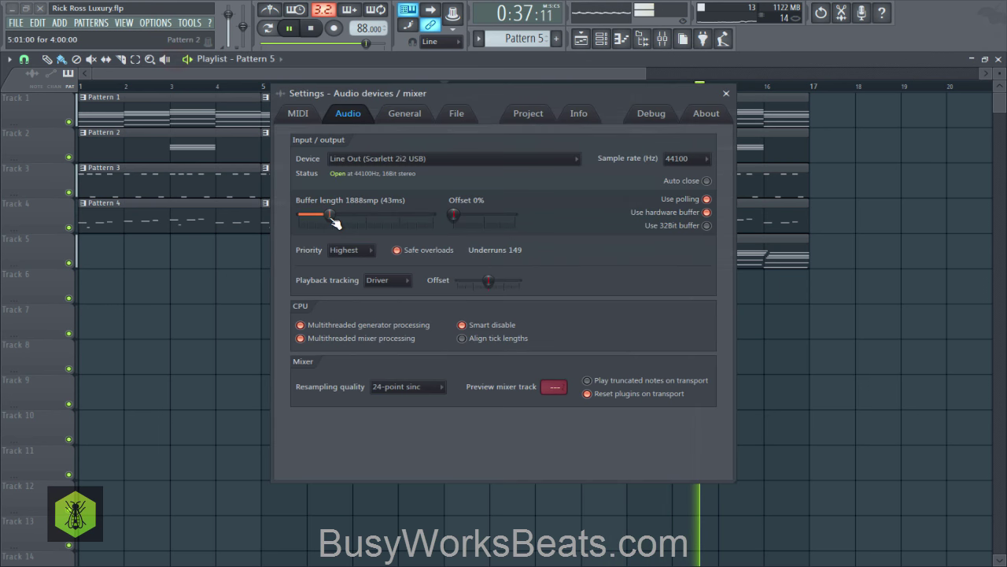
left_click(726, 92)
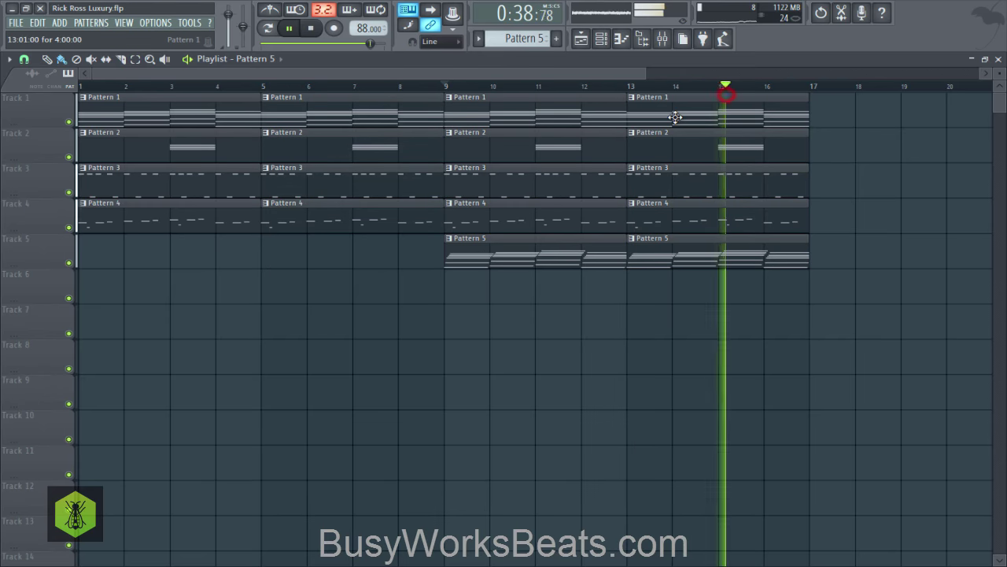
Close the playlist, the mixer and the Lounge Lizard plugin window, leaving only the channel rack open
left_click(998, 60)
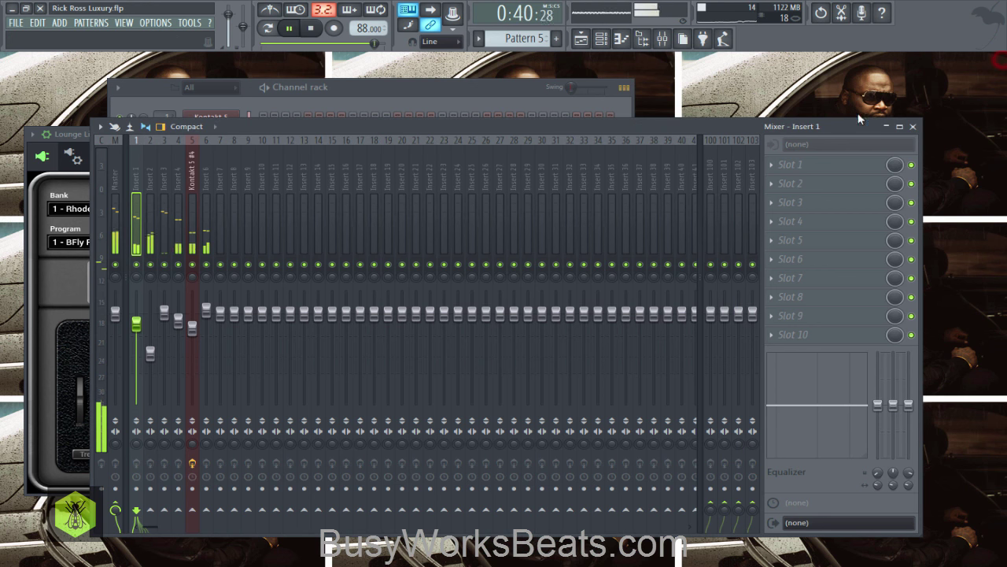
left_click(913, 127)
left_click(660, 133)
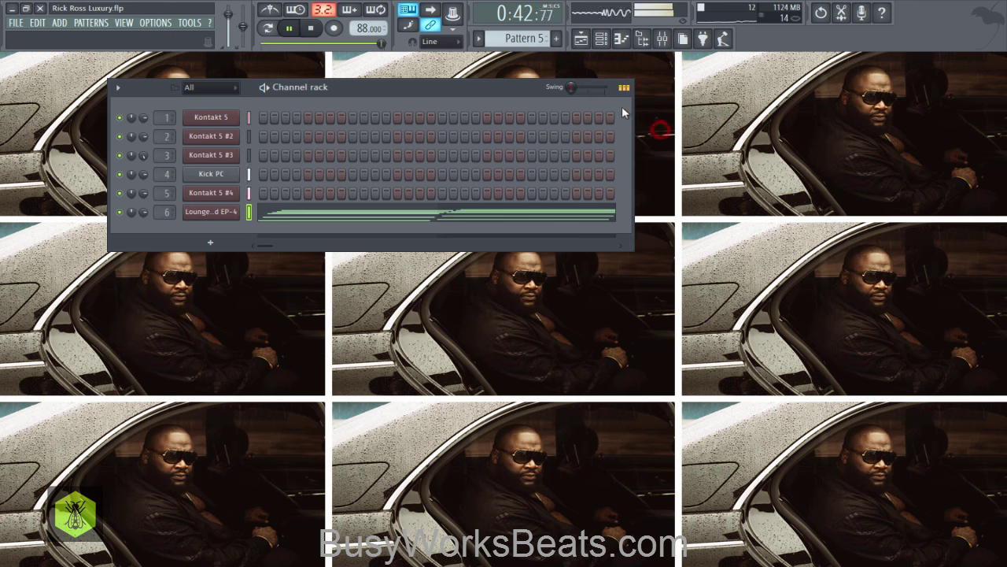
Switch to the empty Pattern 6 and save the project
left_click(541, 37)
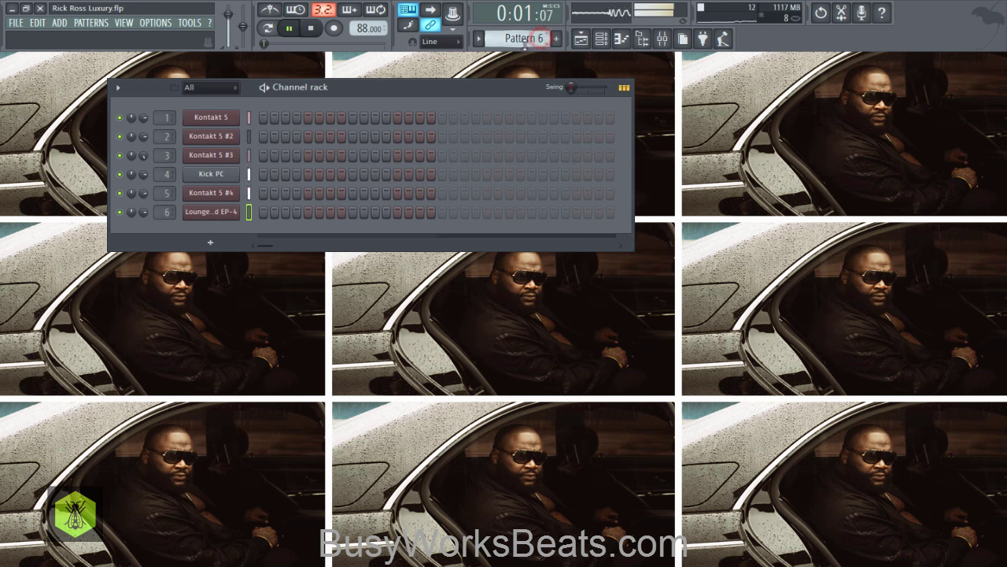
key("ctrl+s")
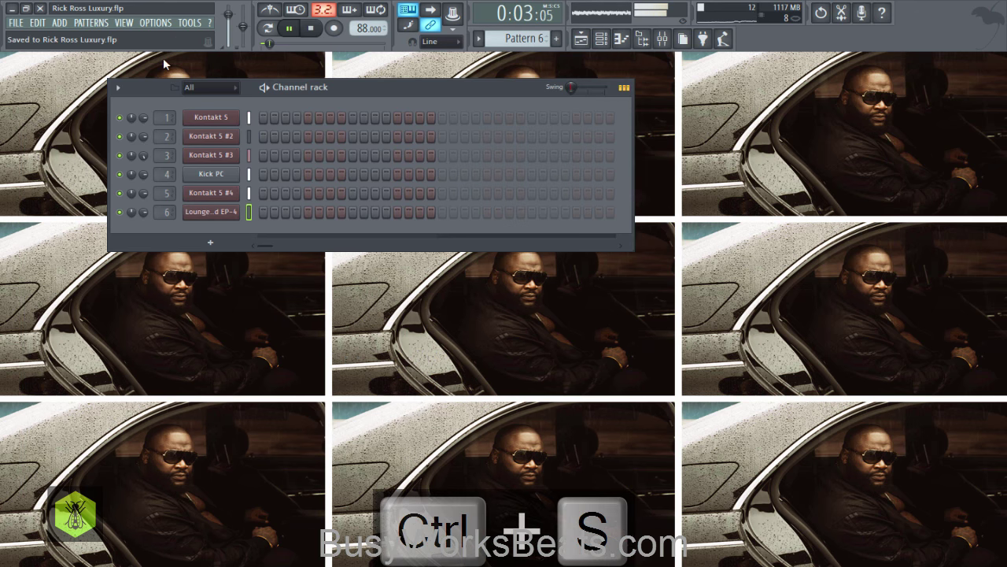
Lower the audio buffer length to 1872 samples in the audio settings and close them
left_click(155, 24)
left_click(174, 58)
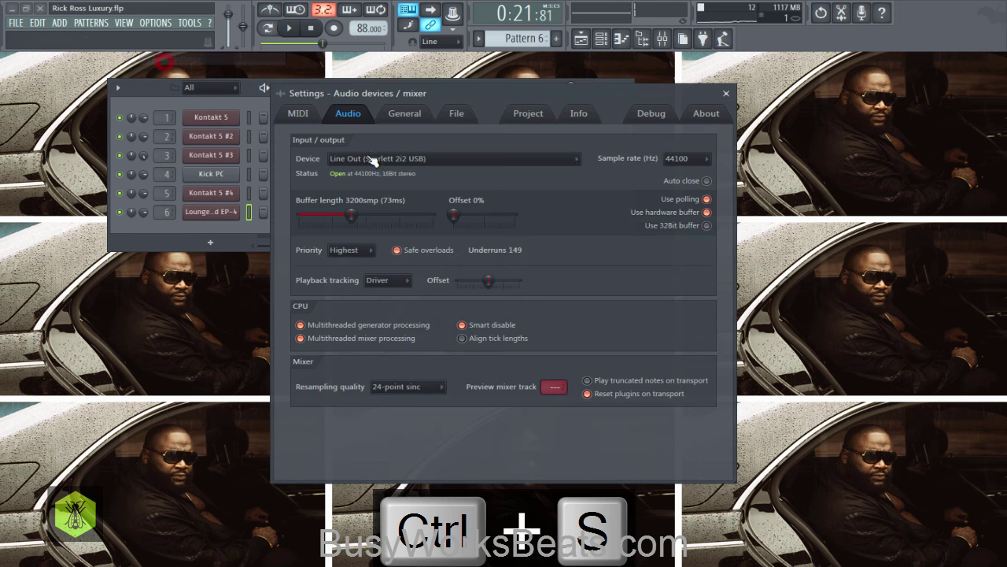
left_click_drag(355, 219, 350, 219)
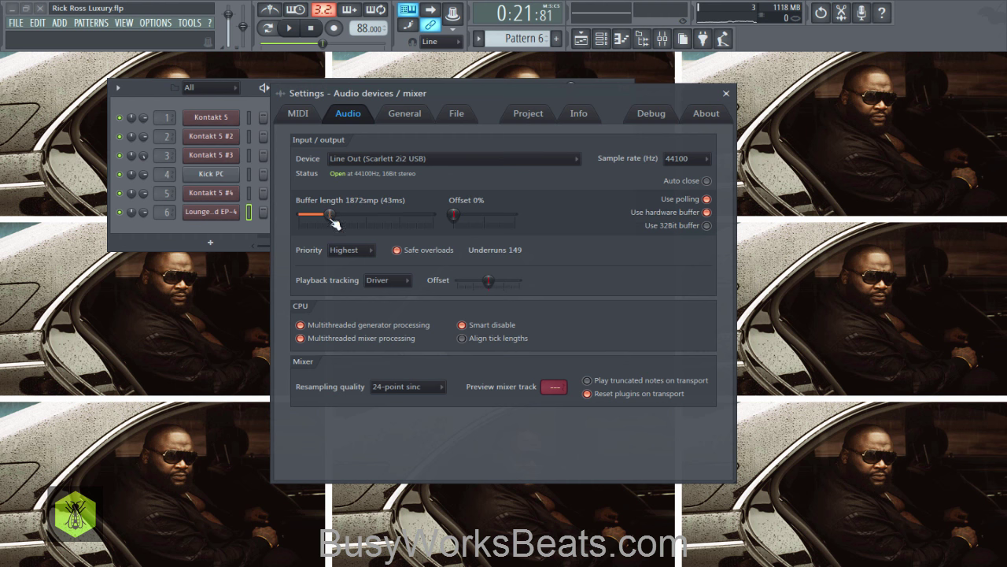
left_click(726, 93)
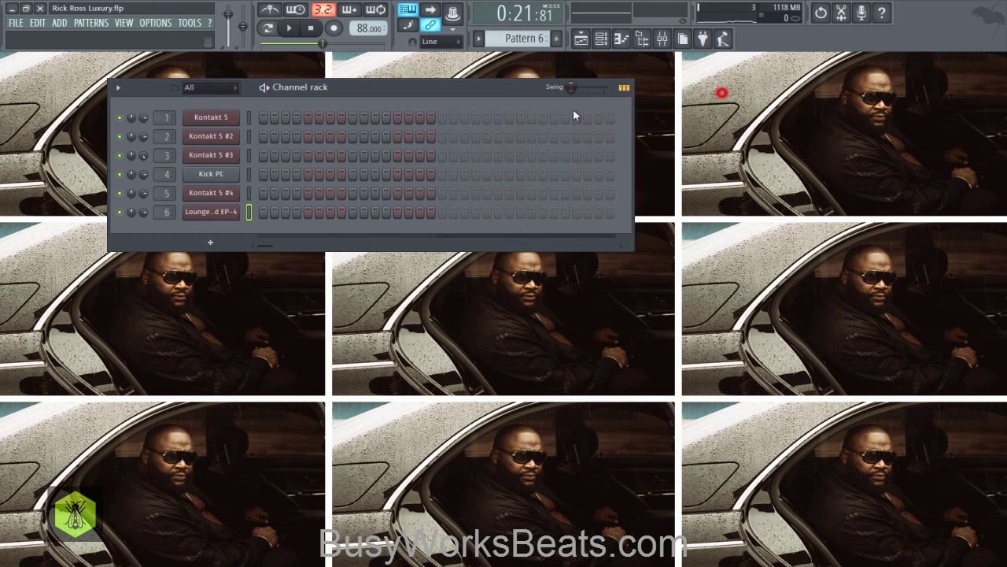
Add a Sylenth1 [64bit] channel, initialize its preset and turn off retrigger on oscillator A1
left_click(64, 22)
mouse_move(81, 36)
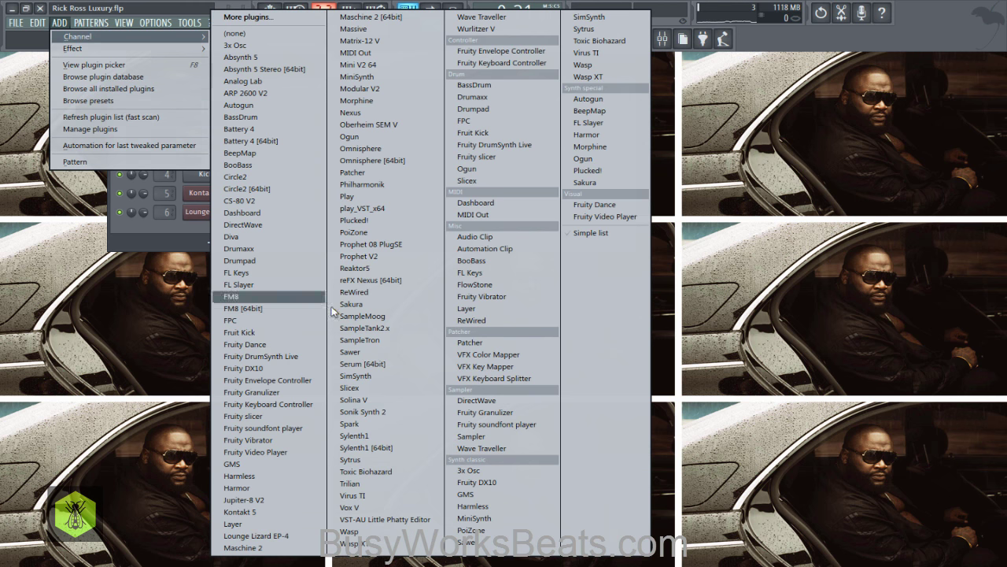
left_click(383, 447)
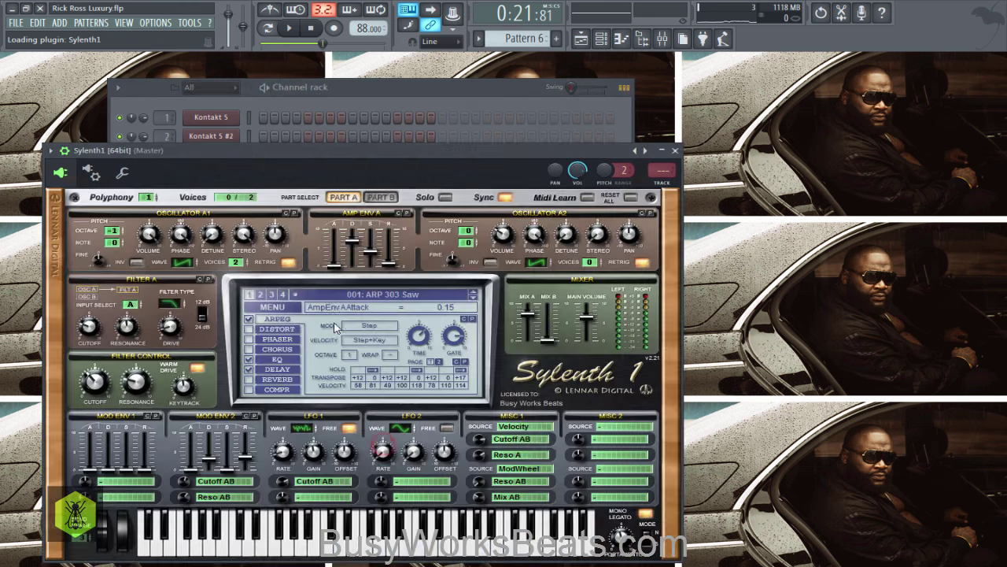
left_click(284, 309)
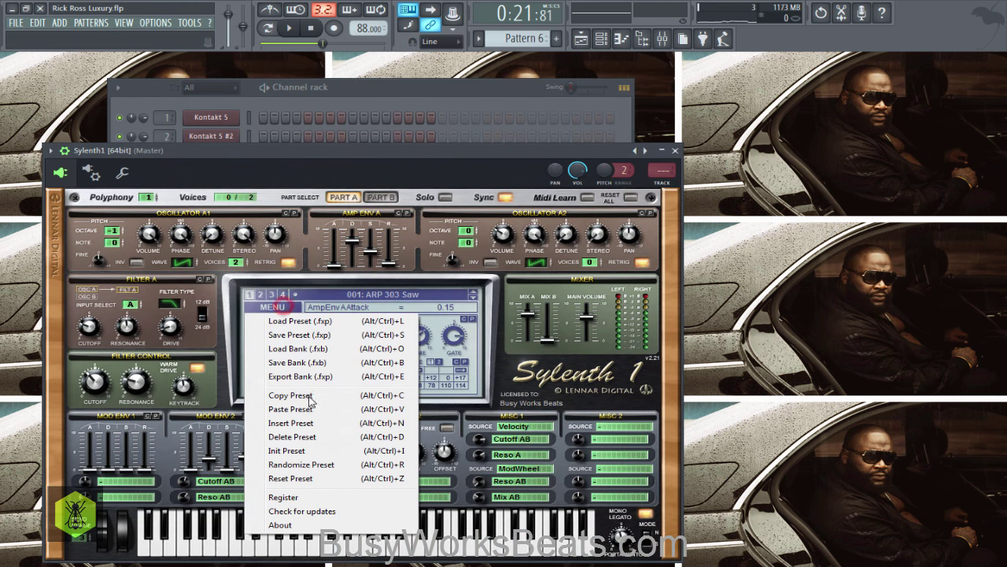
left_click(286, 451)
left_click(287, 263)
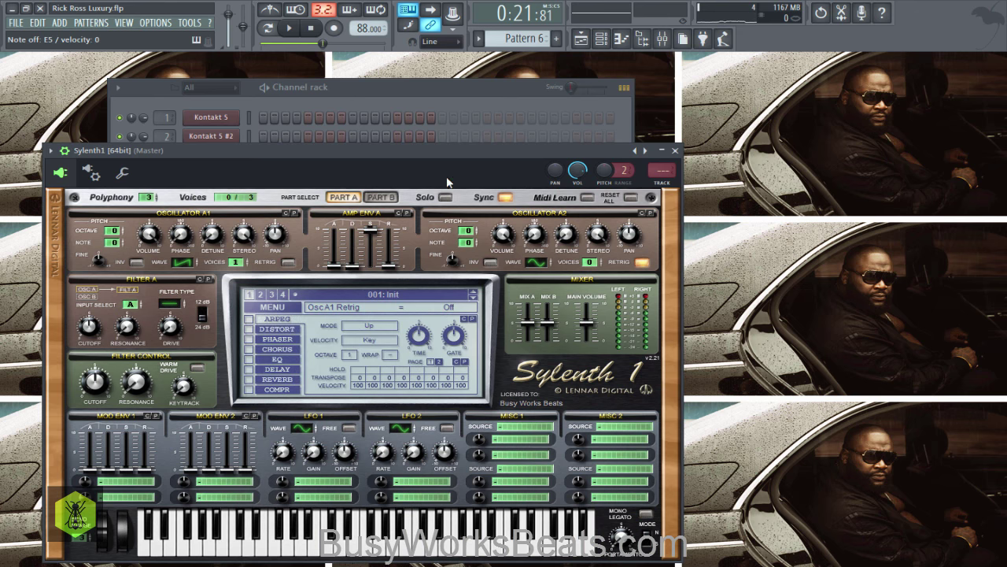
Turn on mono legato in Sylenth1 and set the portamento time to 2.57
left_click_drag(447, 183, 450, 126)
left_click(649, 455)
left_click_drag(626, 476, 627, 446)
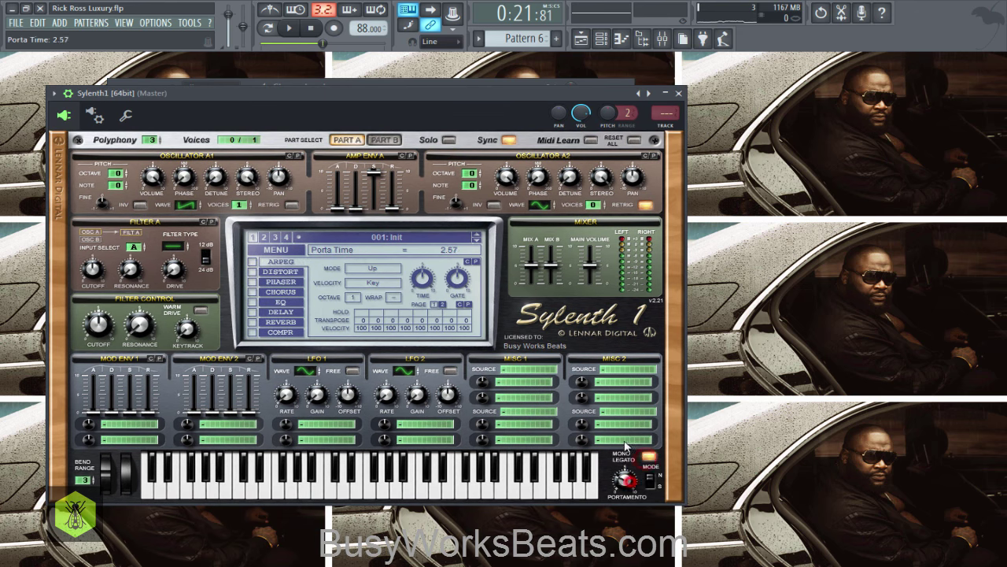
Set Sylenth1's Filter A to Bandpass with a cutoff of 46.78 Hz, and audition the sound against the beat
left_click(174, 244)
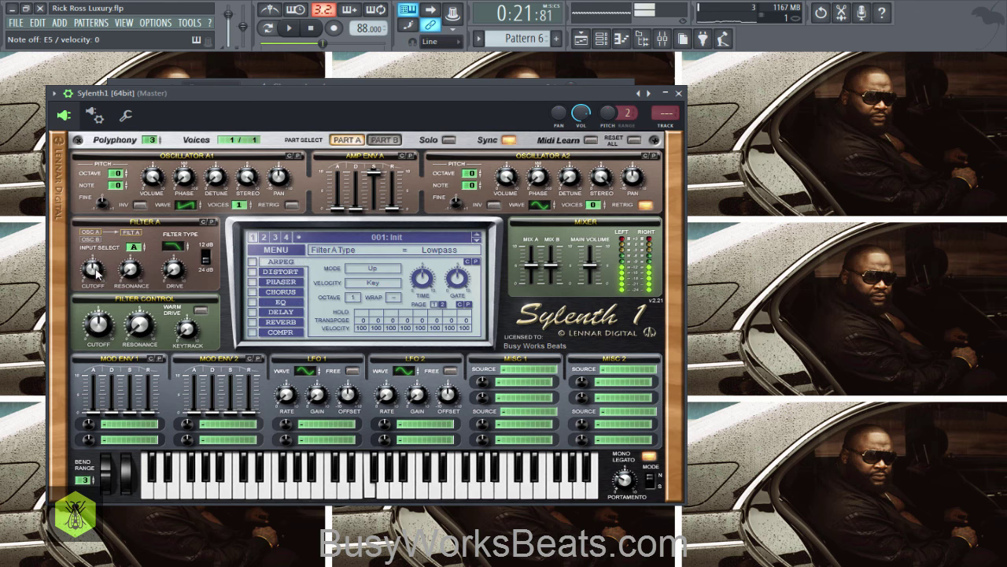
left_click(177, 244)
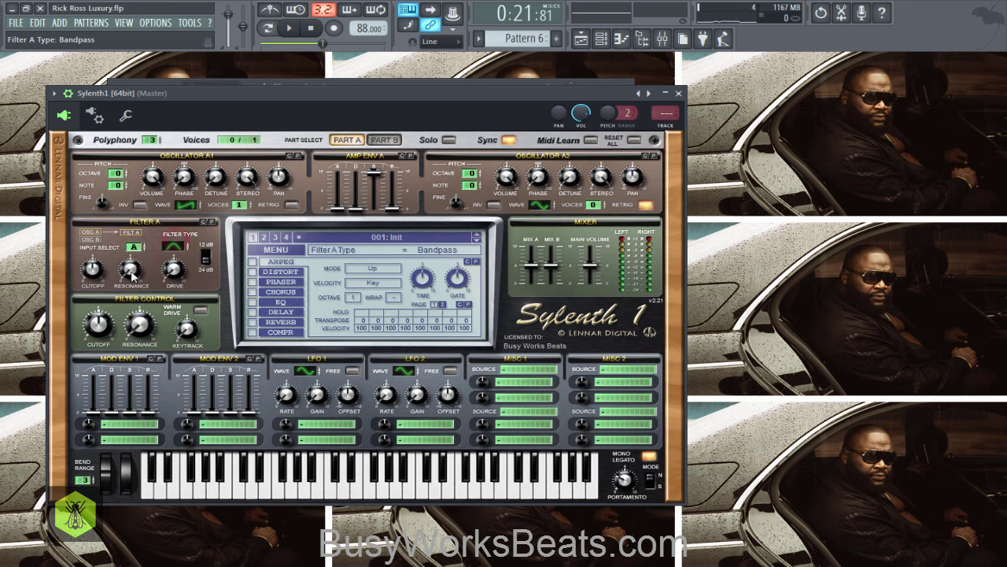
left_click_drag(94, 271, 96, 285)
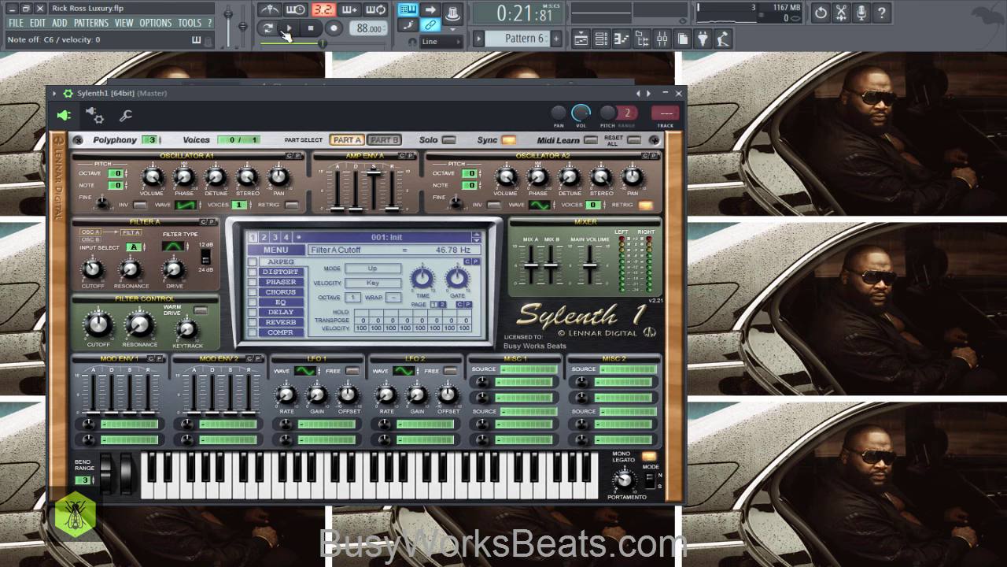
left_click(286, 30)
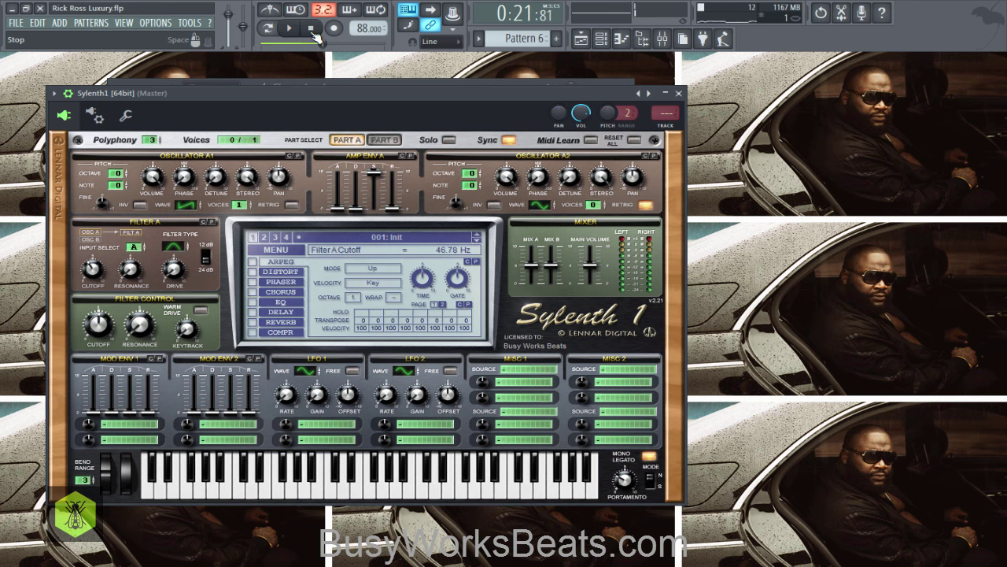
left_click(311, 29)
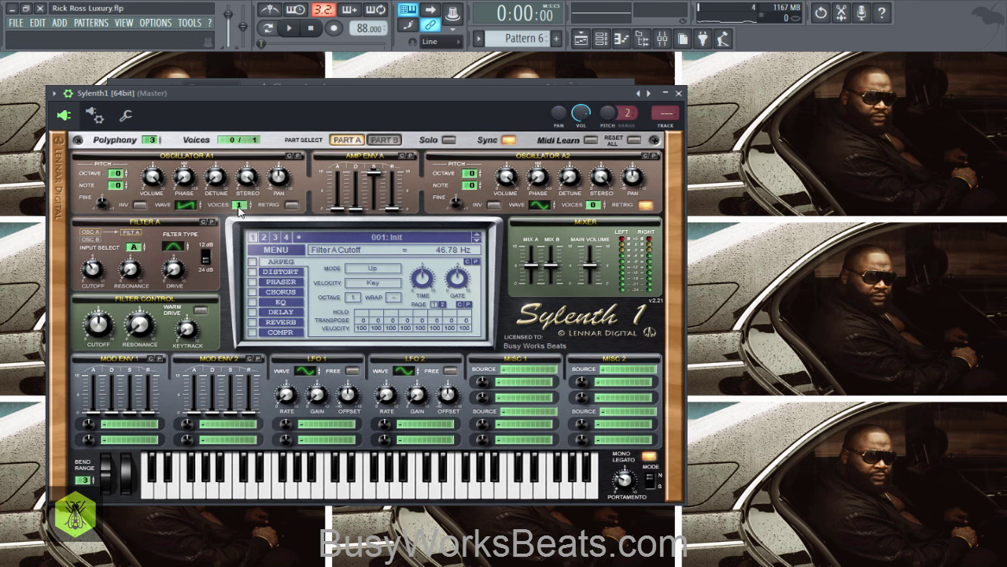
Set oscillator A1 to 8 voices, enable Sylenth1's delay and reverb, and try the lead over the playing song
left_click_drag(240, 207, 211, 124)
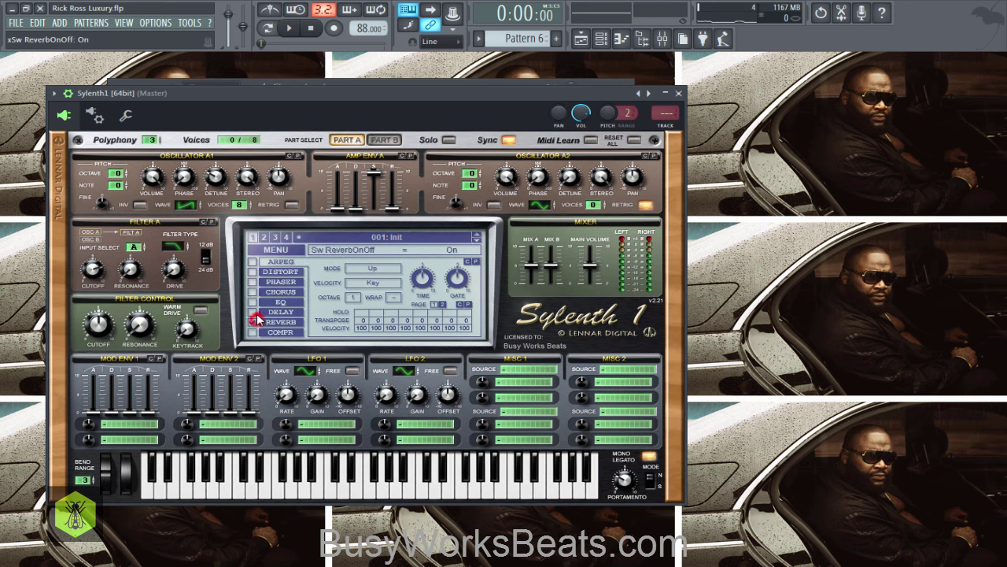
left_click(252, 311)
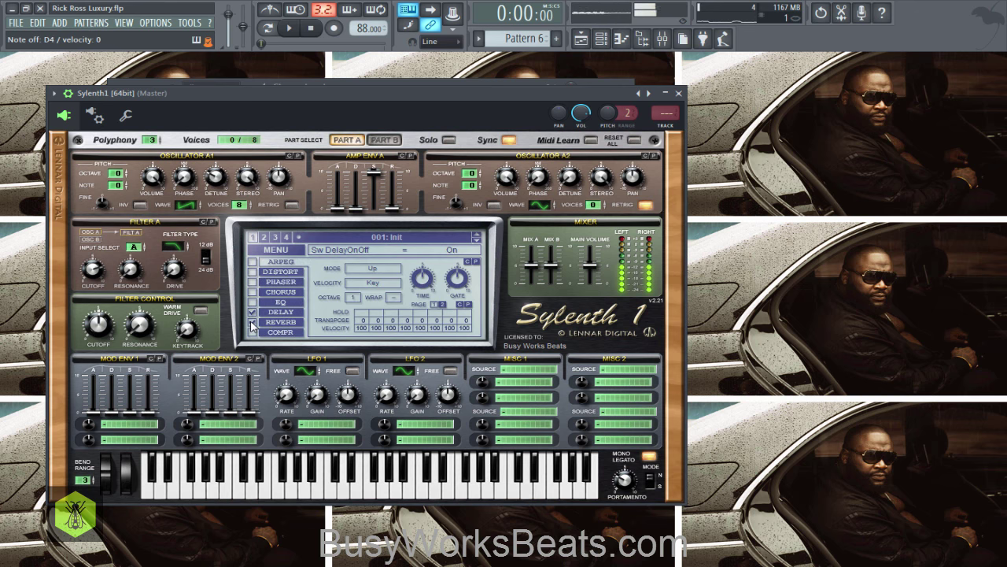
left_click(252, 322)
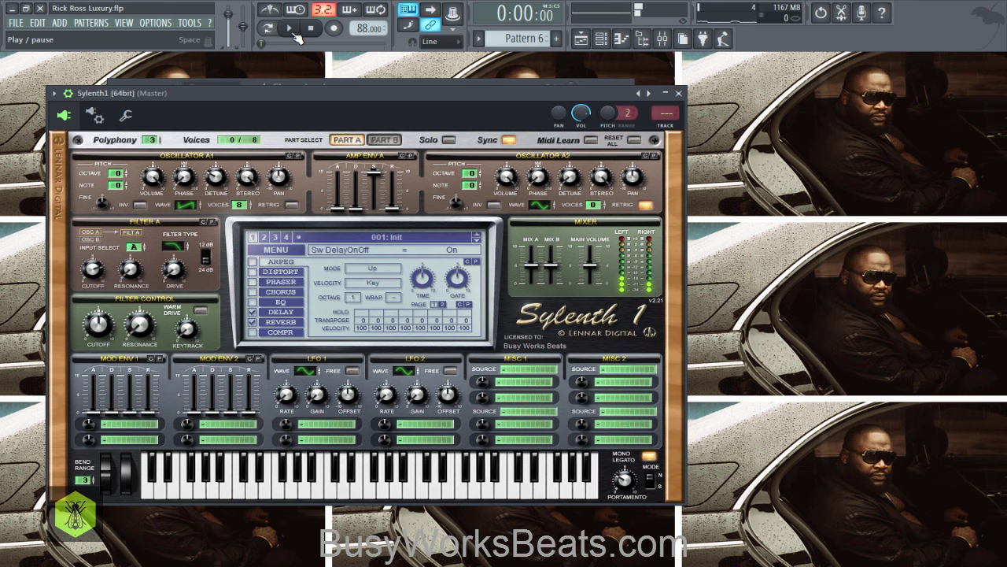
left_click(291, 30)
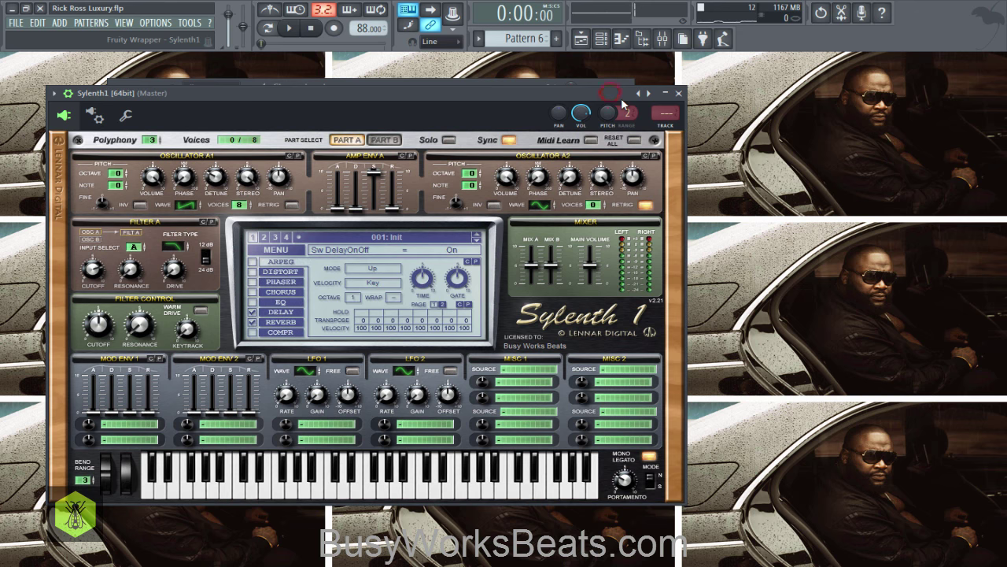
Route Sylenth1 to mixer track 7 and close the mixer and plugin windows
key("ctrl+l")
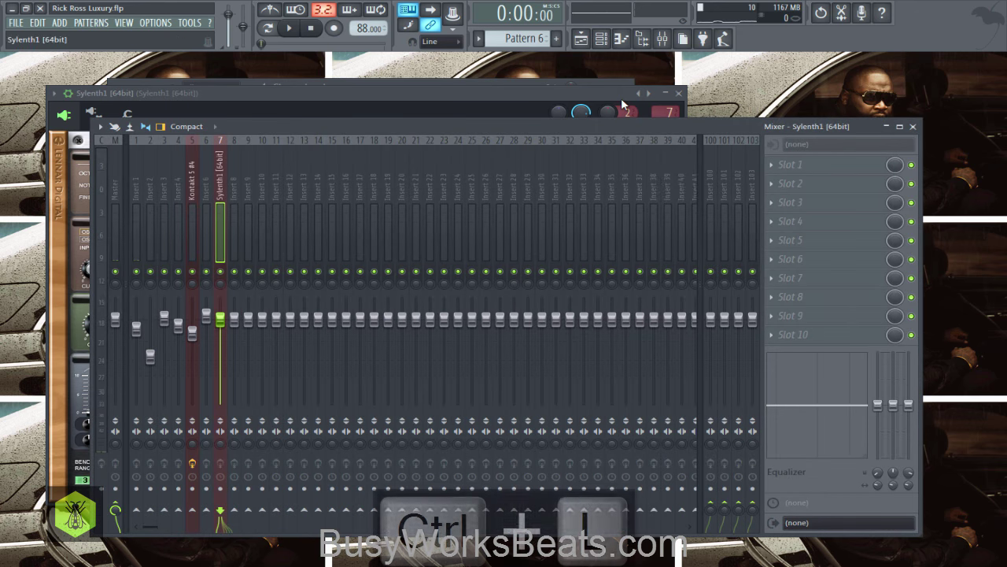
left_click(913, 126)
left_click(674, 93)
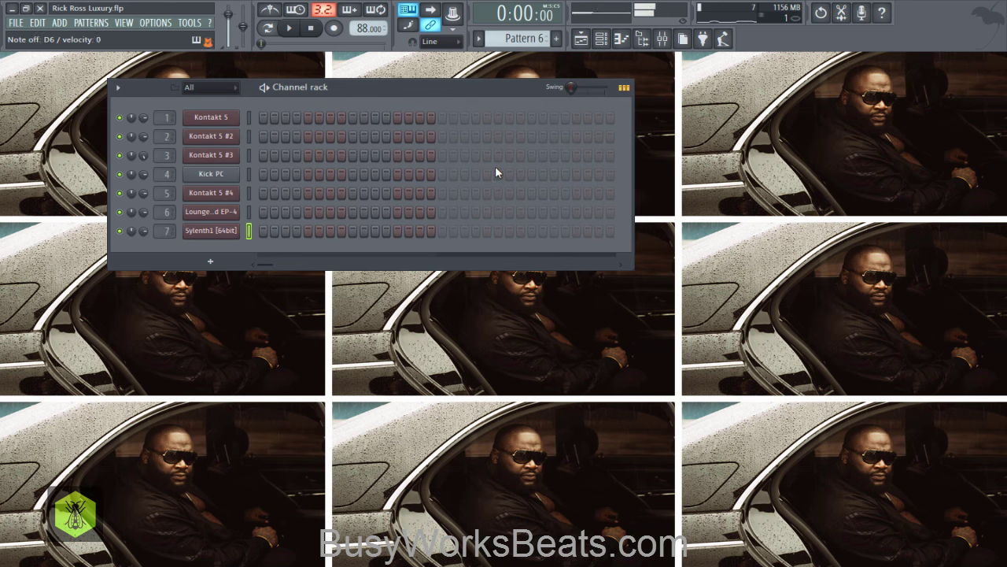
Start recording notes and automation for Sylenth1 in Pattern 6 with the metronome on
left_click(334, 28)
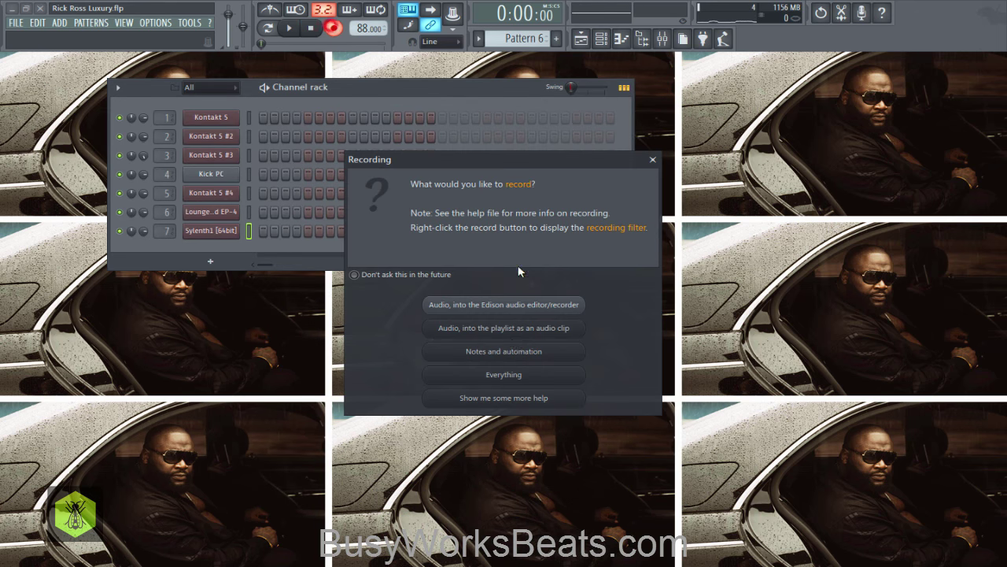
left_click(507, 359)
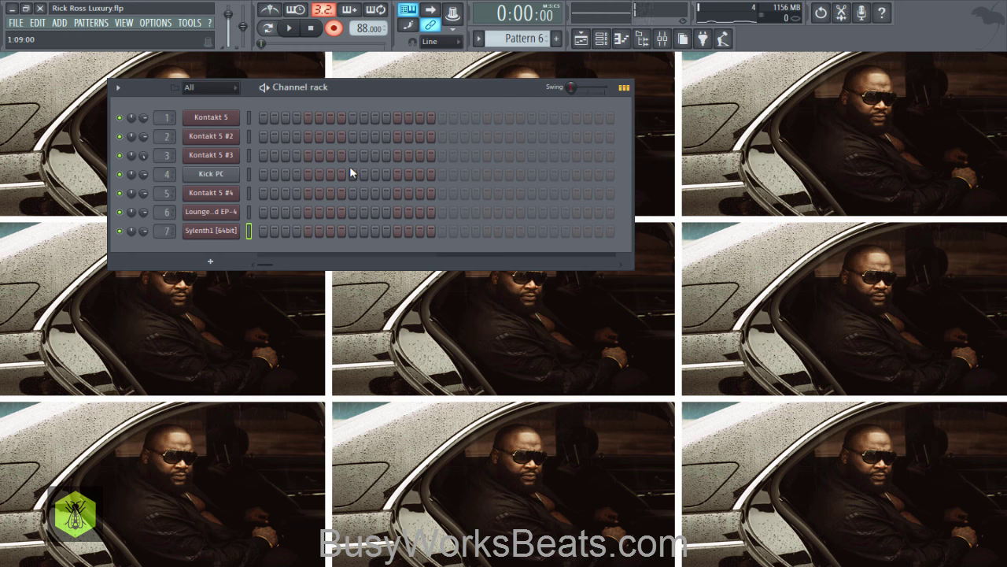
key("space")
left_click(270, 11)
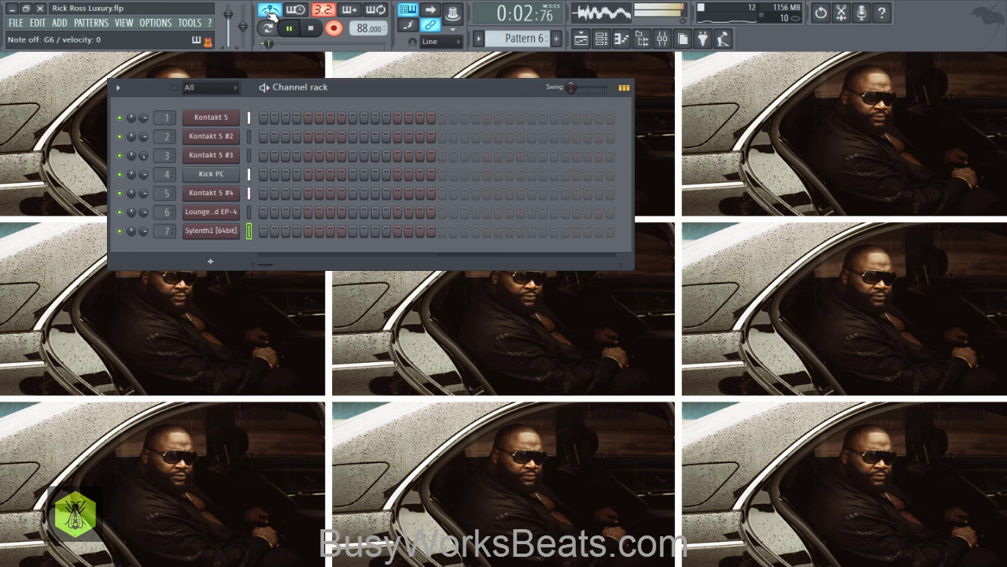
Discard the first take, open the playlist and record the Sylenth1 melody into Pattern 6 through bar 16
key("space")
key("ctrl+x")
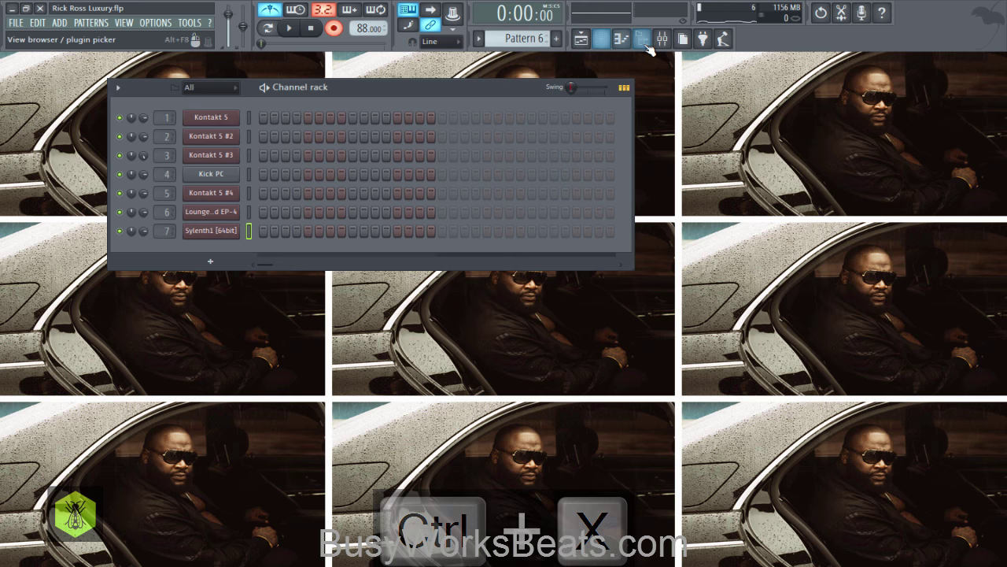
left_click(580, 38)
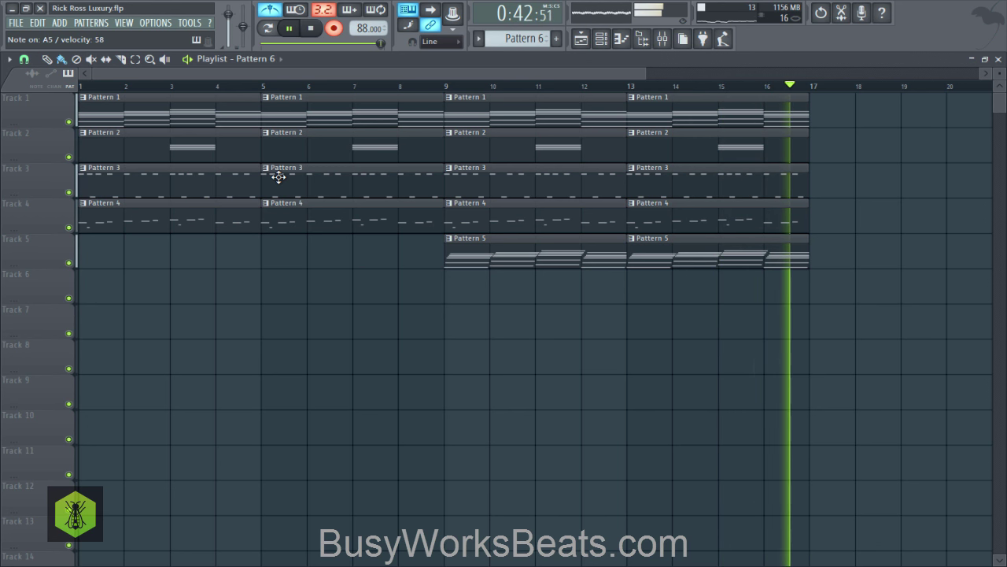
key("space")
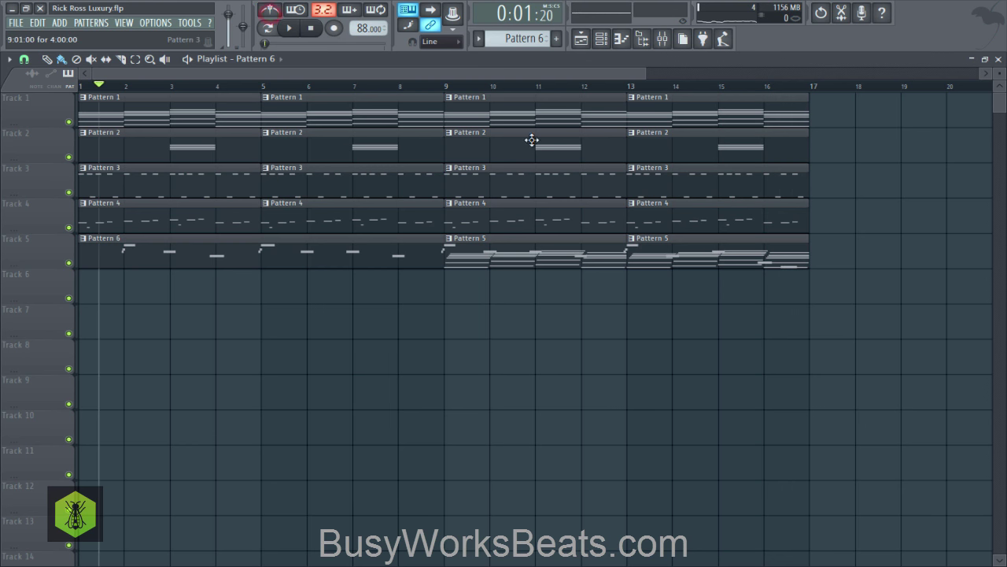
Open the Sylenth1 melody in the piano roll, shift all its notes slightly later and save the project
left_click(611, 44)
left_click(370, 237)
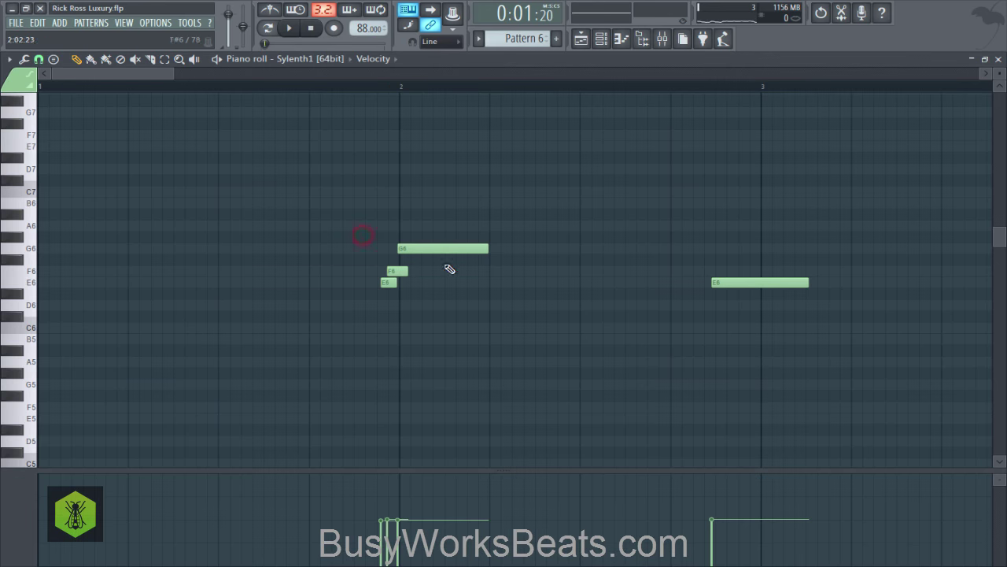
key("ctrl+a")
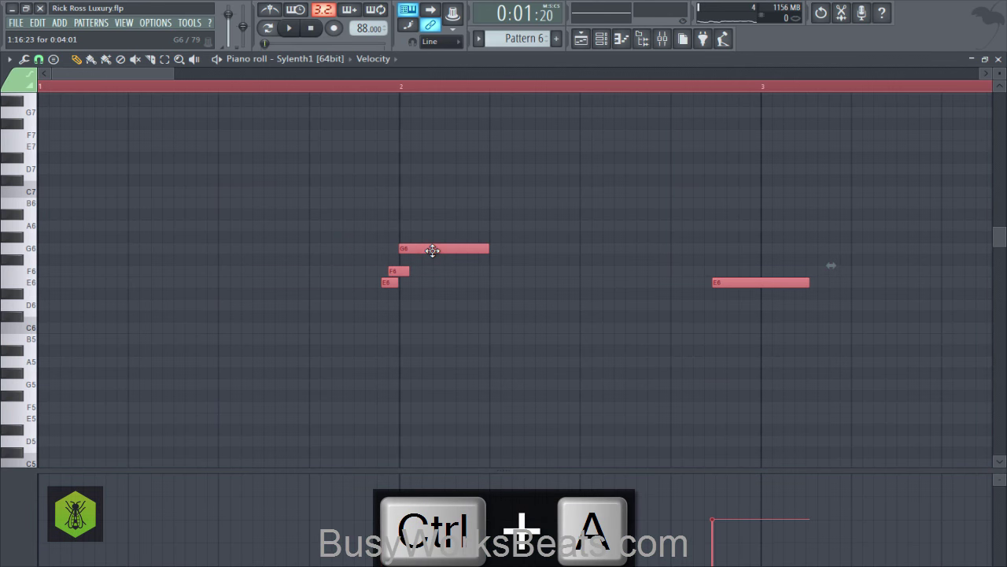
scroll(411, 93, "down", 5)
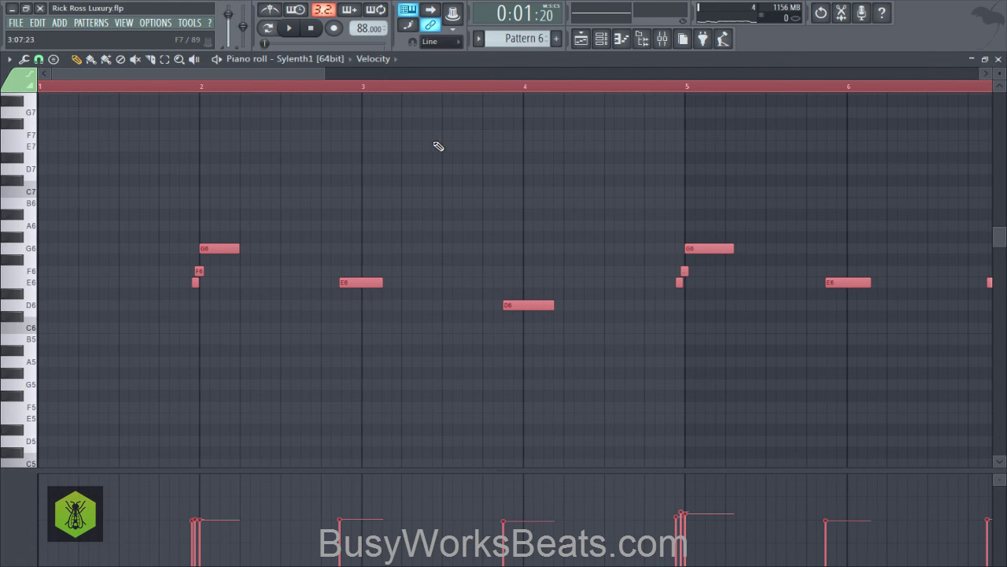
key("ctrl+s")
Nudge the E6, F6 and G6 notes at bar 5 slightly later, and select the F6 and G6 notes at bar 9
left_click_drag(645, 198, 708, 263)
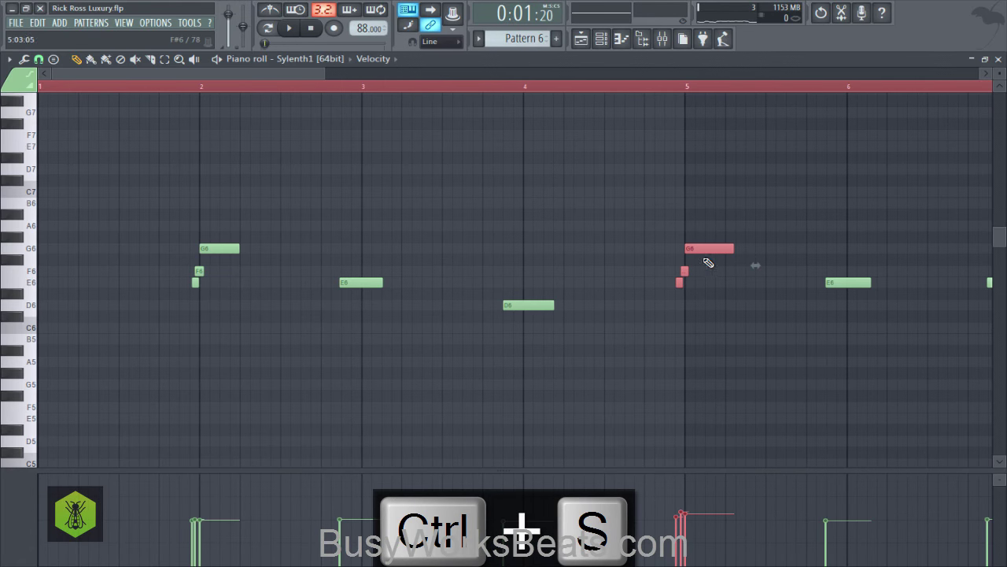
scroll(454, 100, "down", 3)
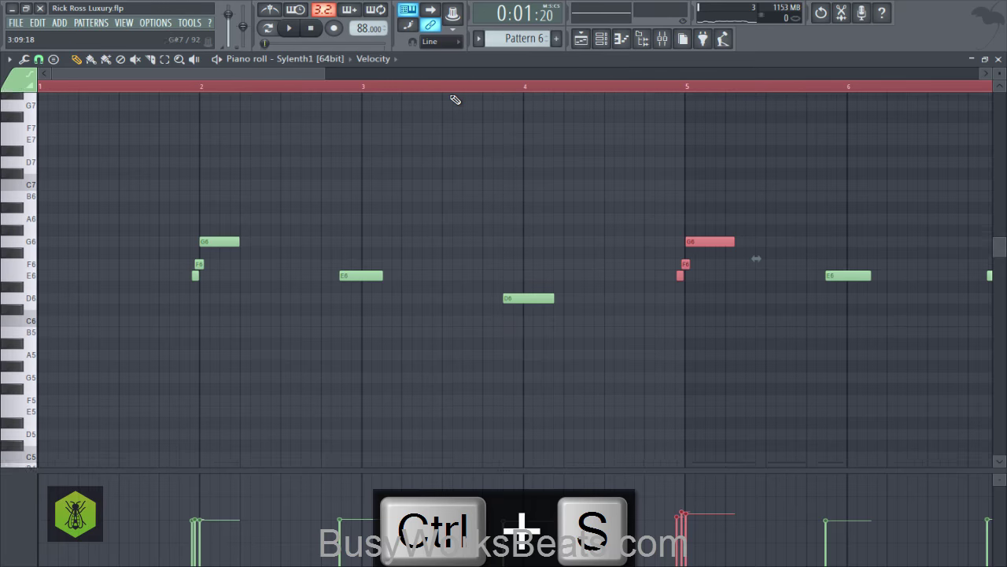
scroll(454, 97, "down", 5)
scroll(526, 97, "up", 5)
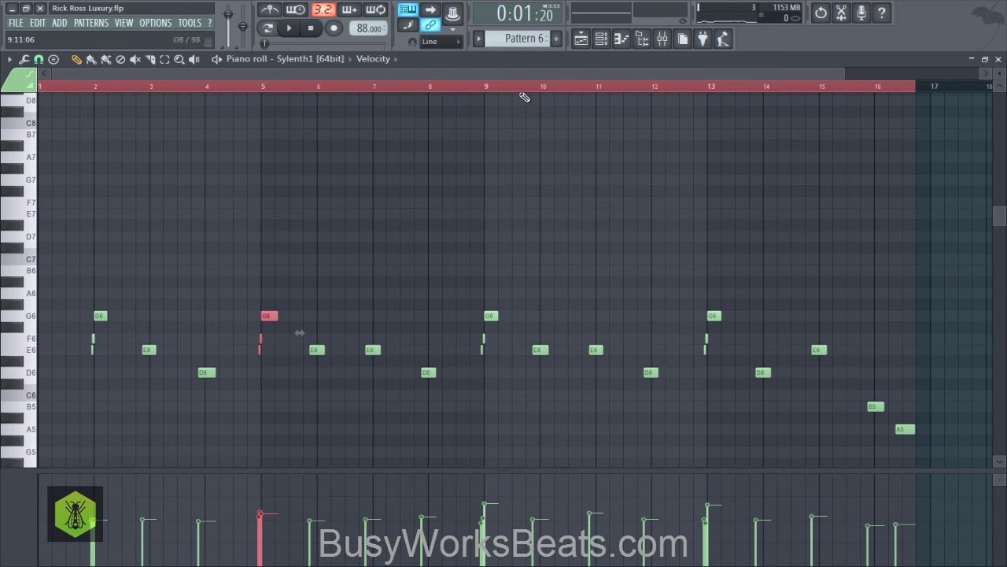
scroll(524, 97, "up", 5)
left_click_drag(454, 327, 428, 343)
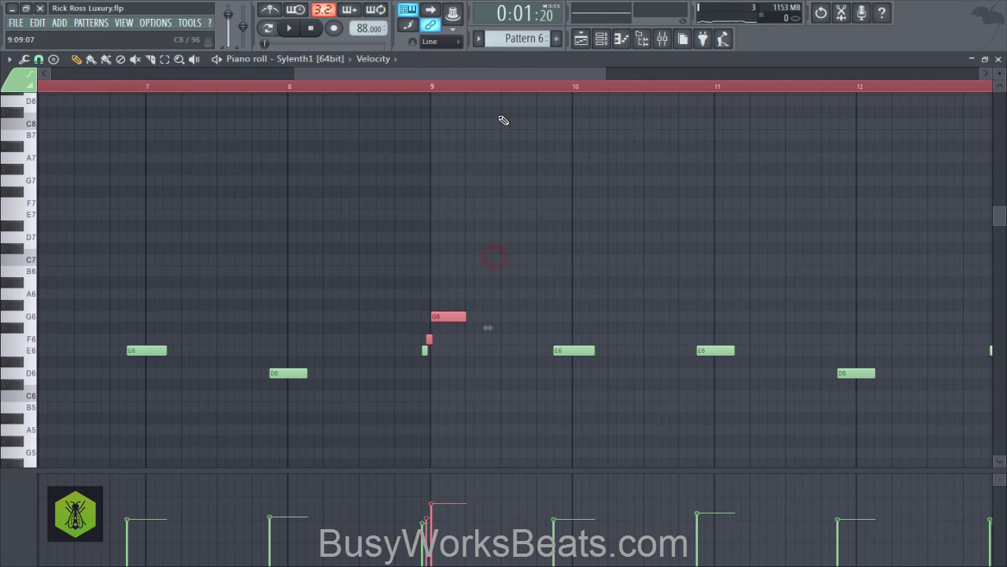
scroll(485, 86, "down", 5)
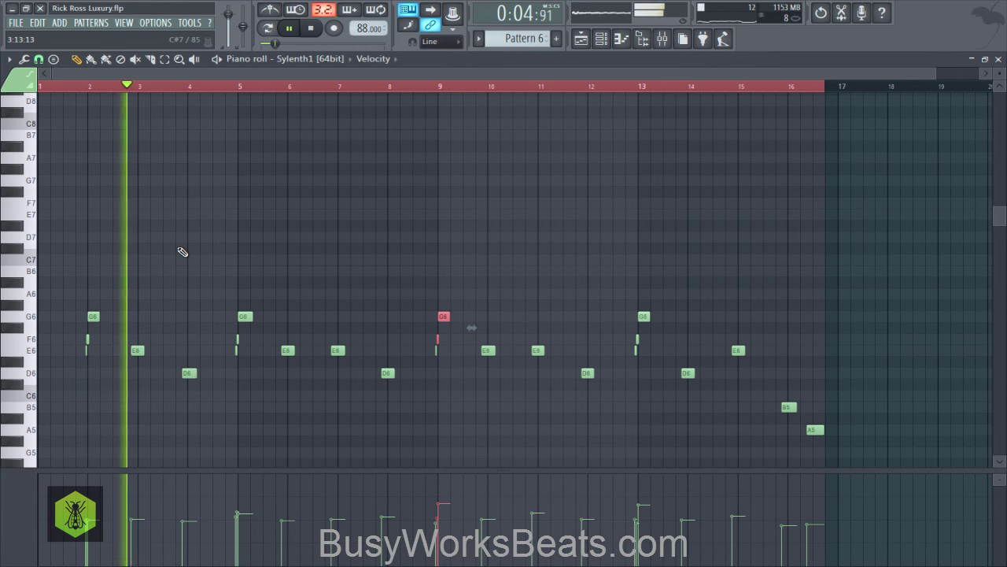
Stop playback, select all melody notes outside the grace-note groups from bar 2 to bar 16 and quantize them with the Default template
key("space")
scroll(142, 338, "down", 4)
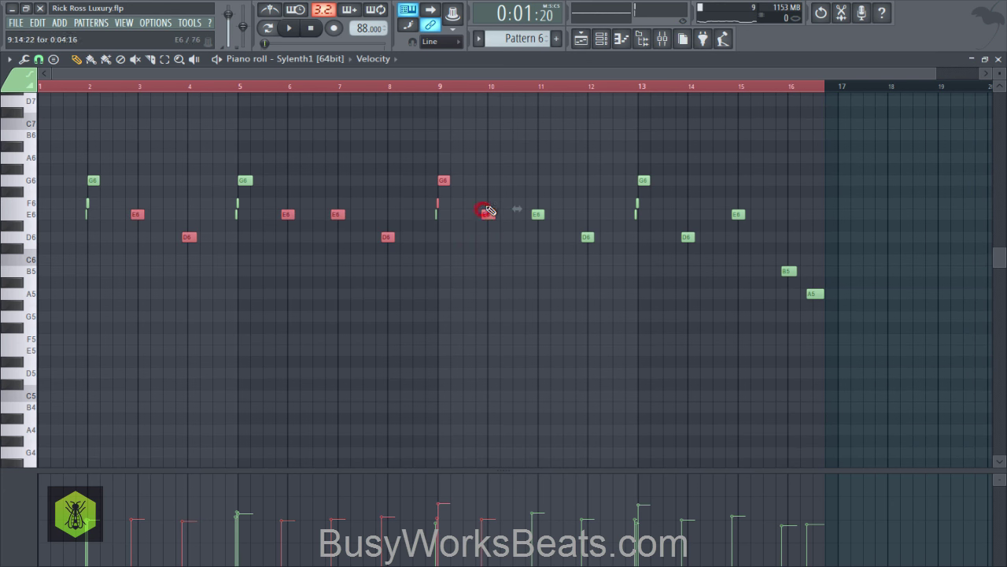
left_click_drag(533, 210, 641, 263)
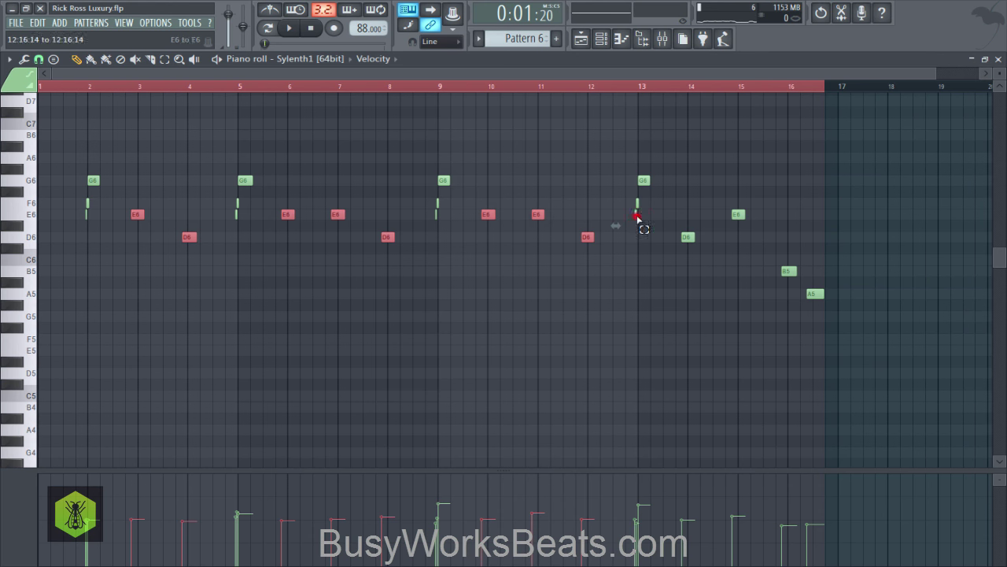
left_click_drag(675, 197, 817, 349)
key("alt+q")
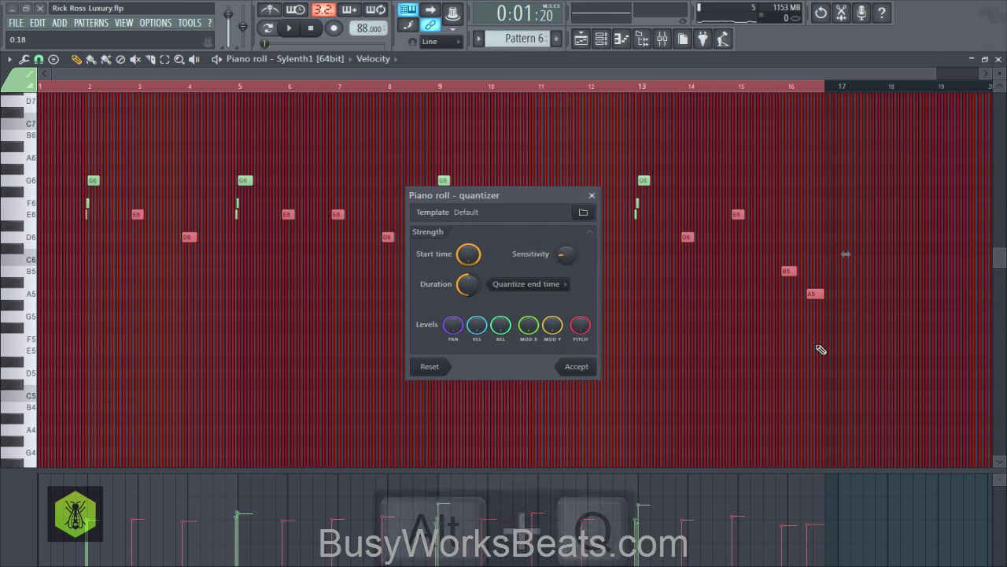
key("Return")
key("space")
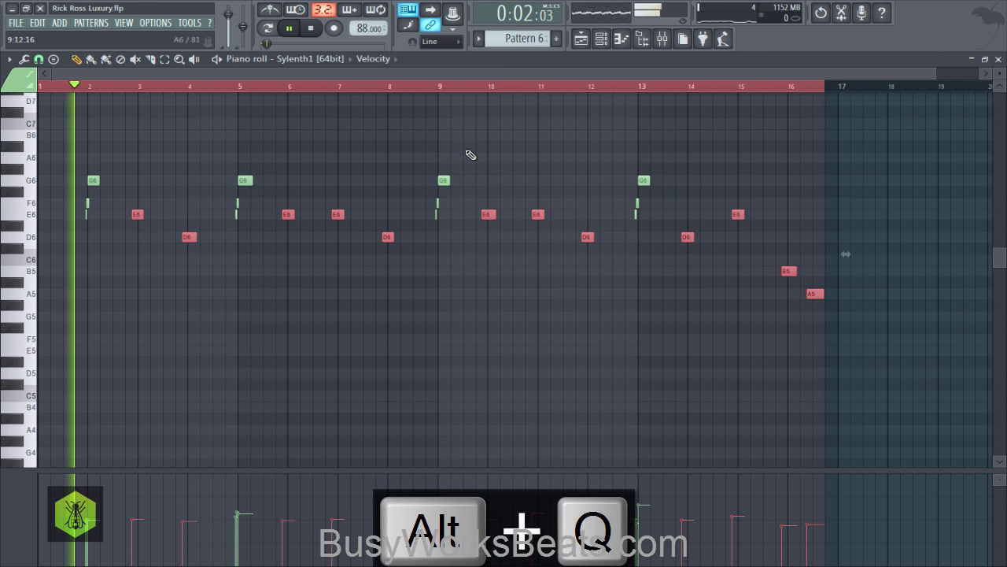
Clear the note selection, lower the Sylenth1 mixer track's volume to about -9.7 dB and close the piano roll
left_click(487, 86)
left_click(661, 37)
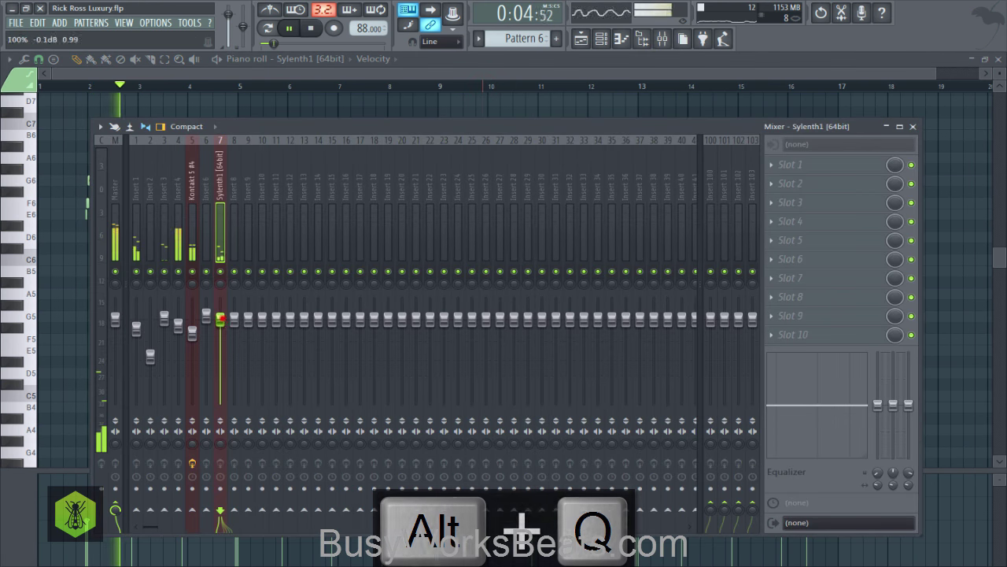
left_click_drag(220, 318, 220, 356)
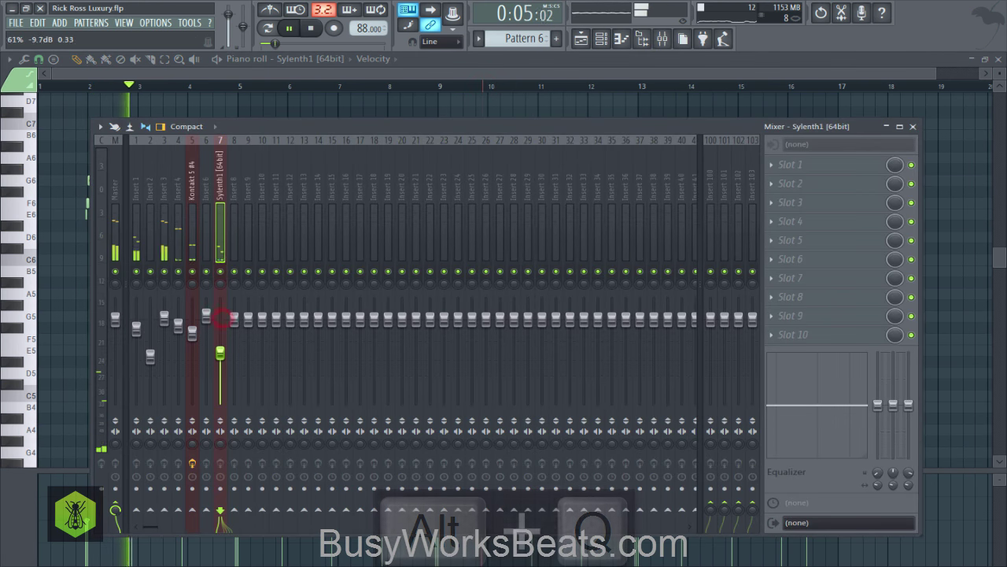
right_click(292, 107)
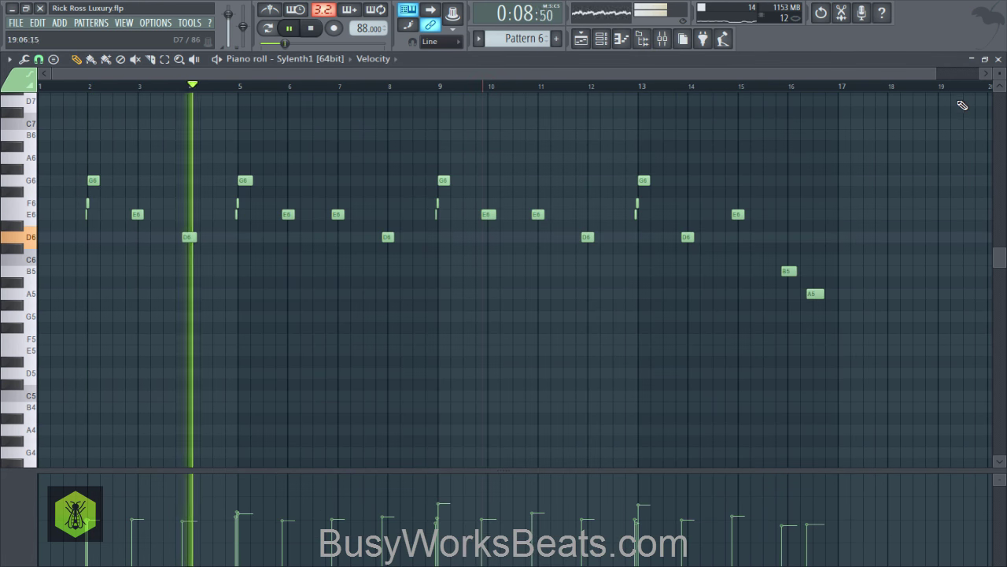
left_click(997, 59)
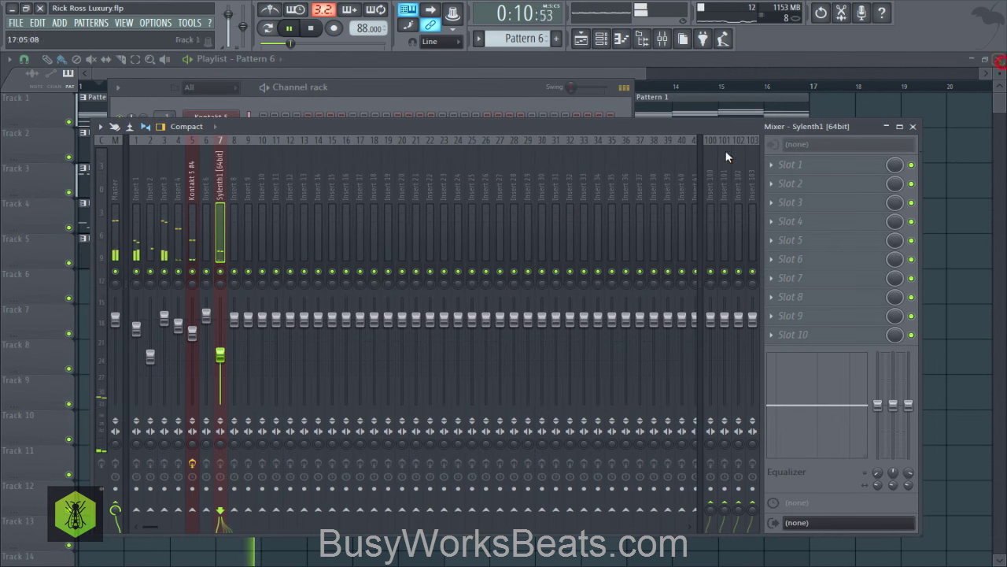
Check the audio device and buffer settings
left_click(155, 22)
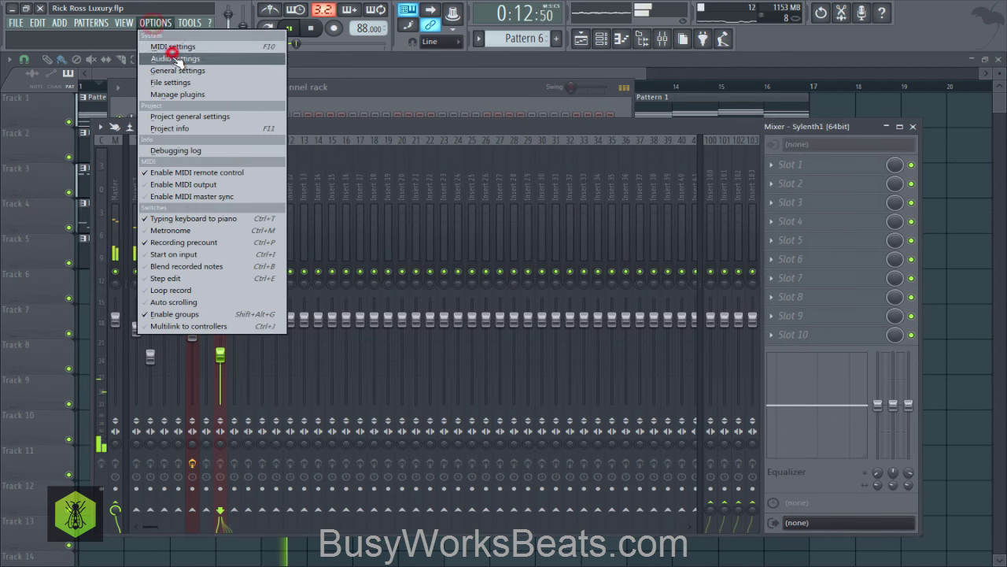
left_click(169, 58)
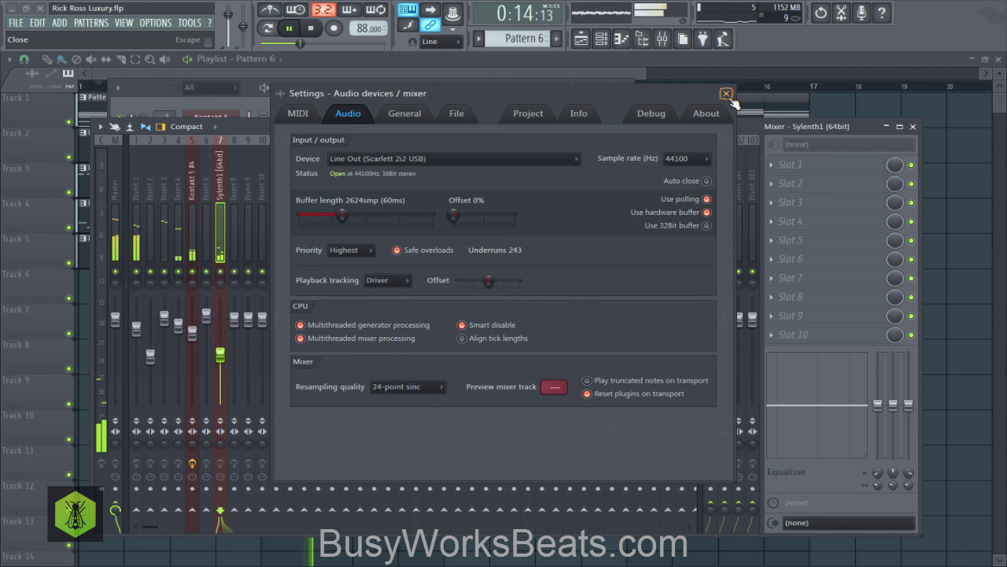
left_click(726, 94)
Close the mixer and playlist, keep the channel rack displayed and stop playback
left_click(914, 127)
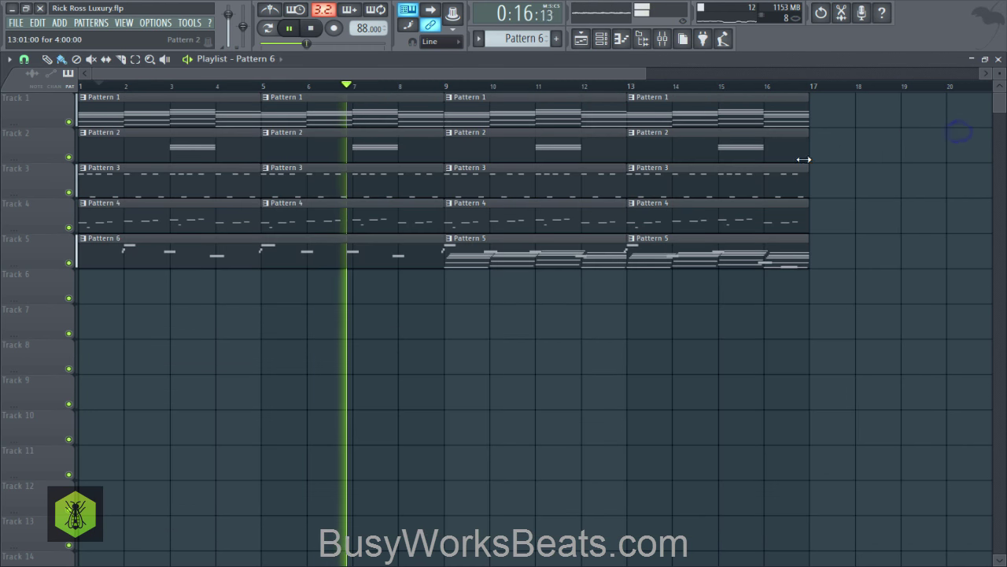
left_click(997, 60)
left_click(913, 127)
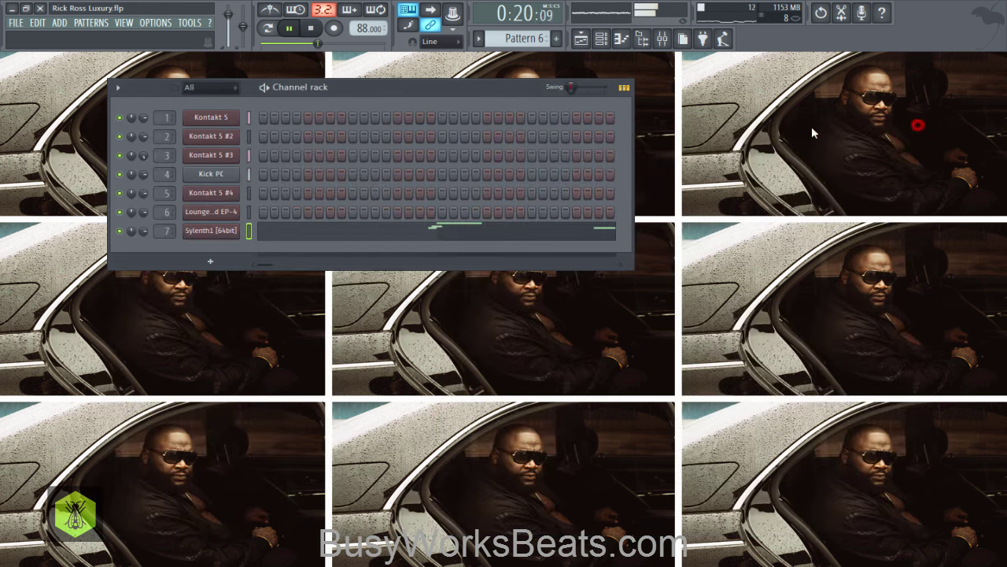
left_click(602, 39)
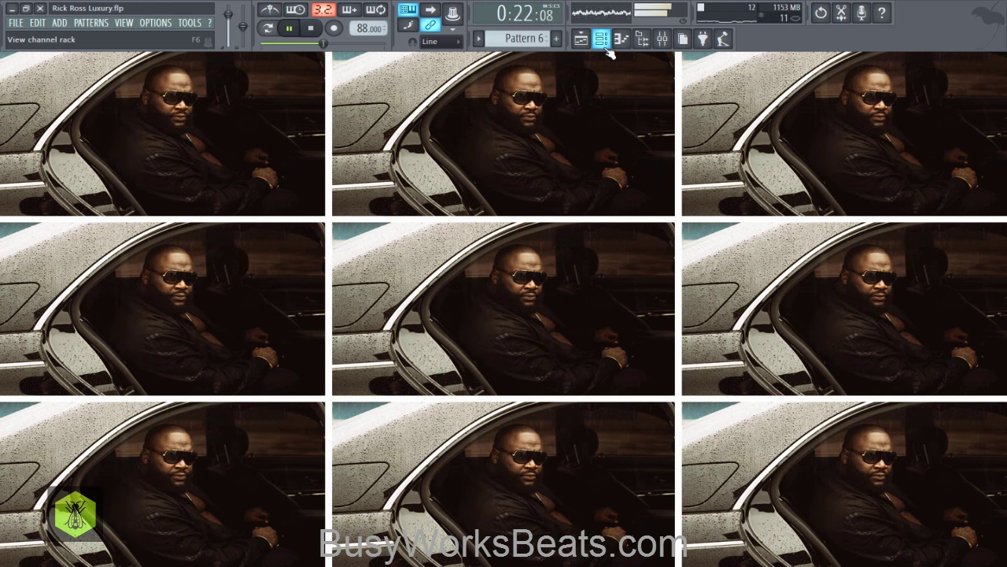
left_click(602, 40)
key("space")
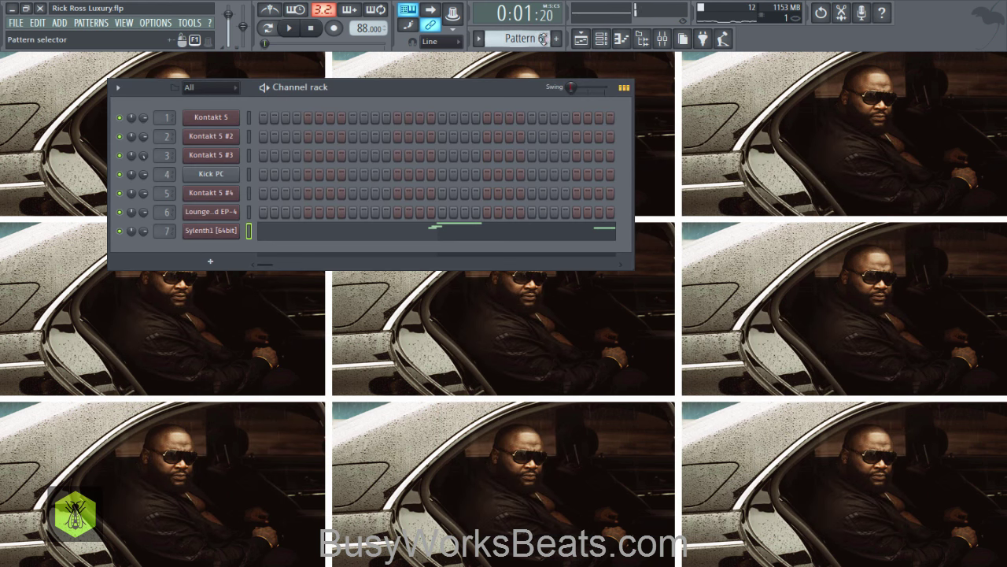
Switch to the empty Pattern 7 and add an Omnisphere [64bit] instrument channel
left_click_drag(543, 39, 543, 36)
left_click(59, 22)
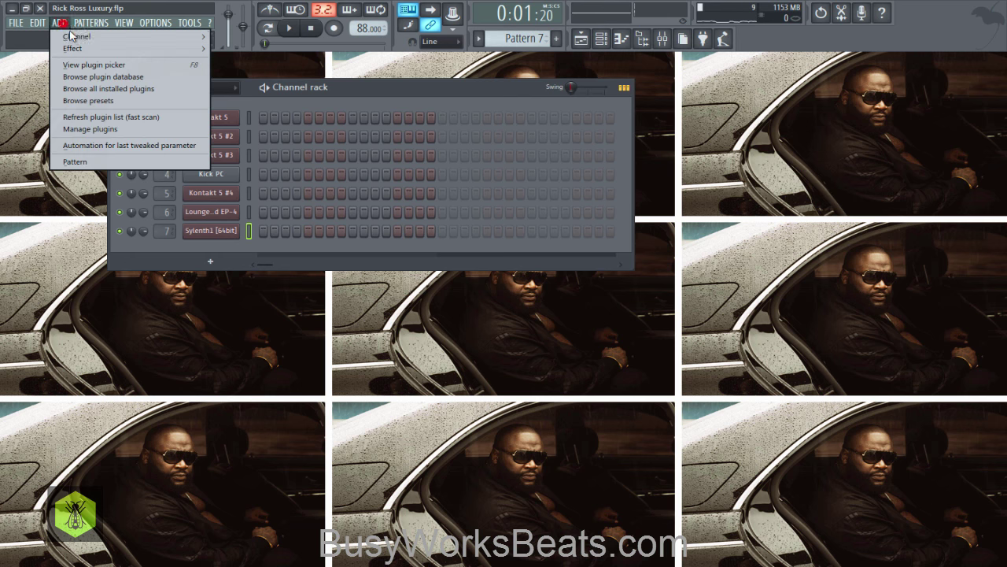
mouse_move(111, 37)
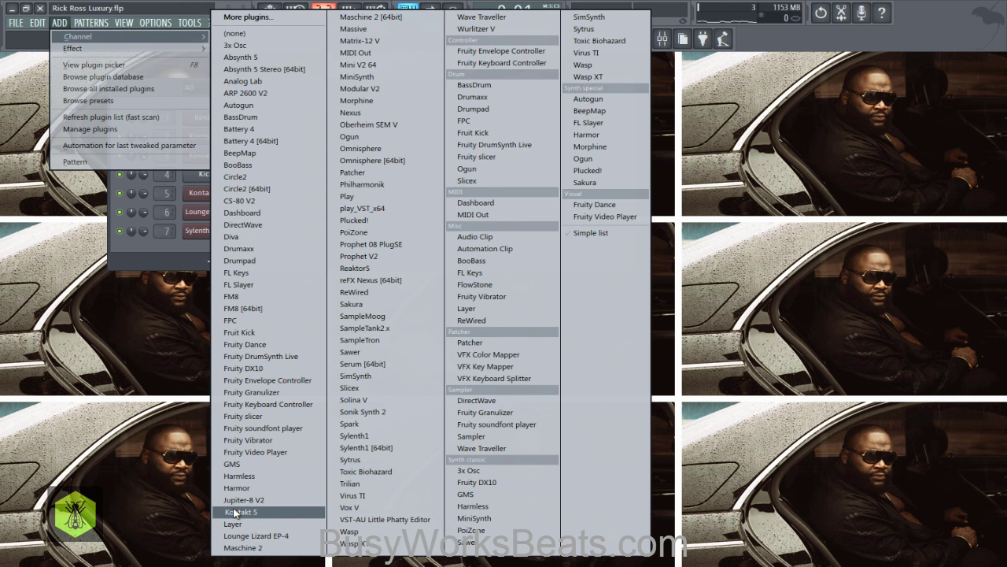
left_click(392, 166)
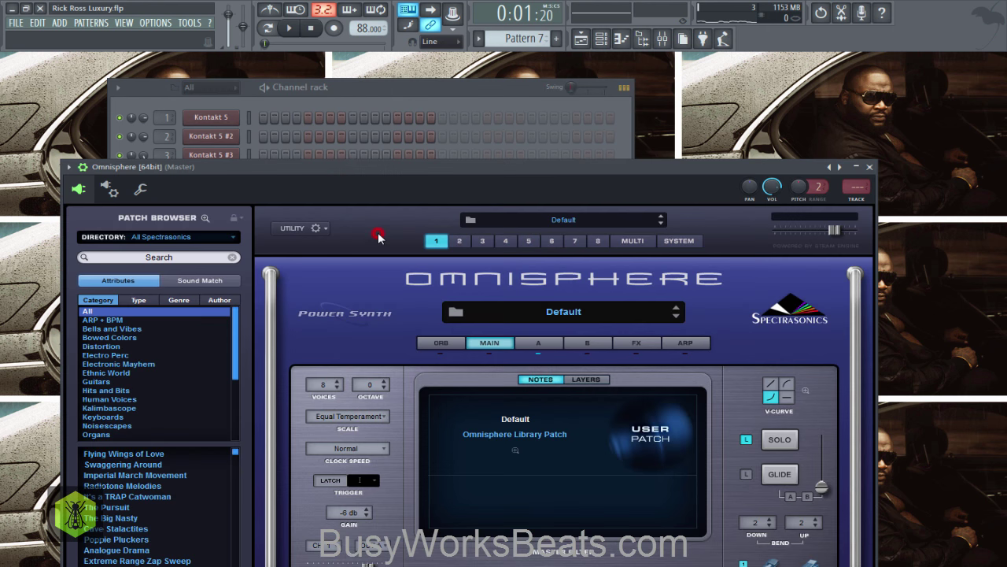
Filter the Omnisphere patches to the Pads + Strings category and the Acoustic Strings type
left_click_drag(234, 316, 235, 354)
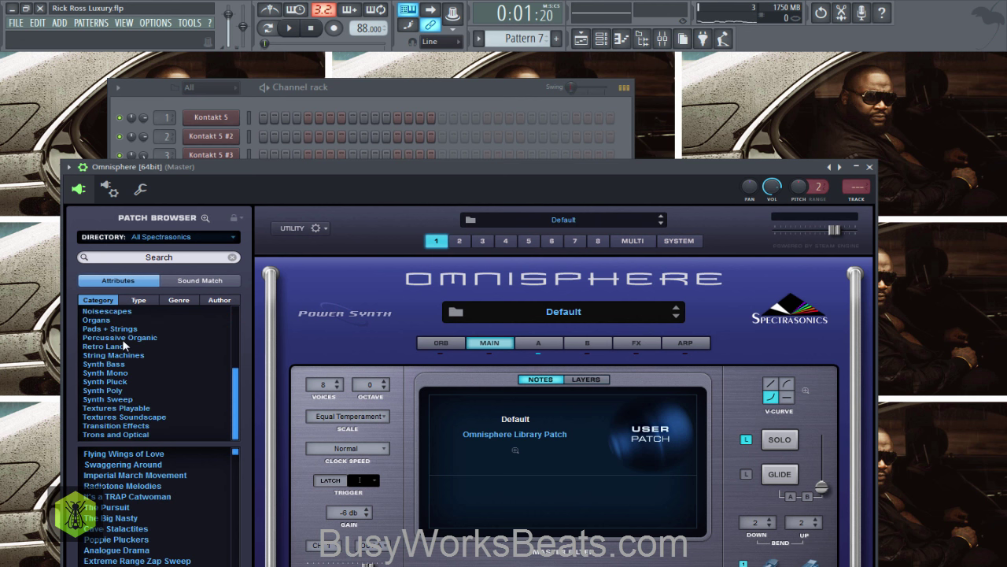
left_click(118, 329)
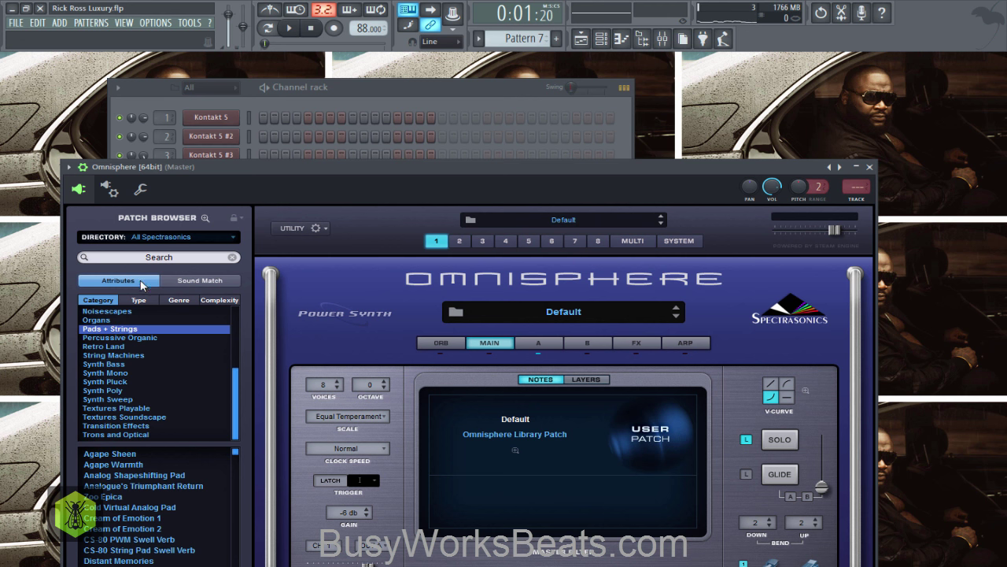
left_click(139, 300)
left_click(134, 321)
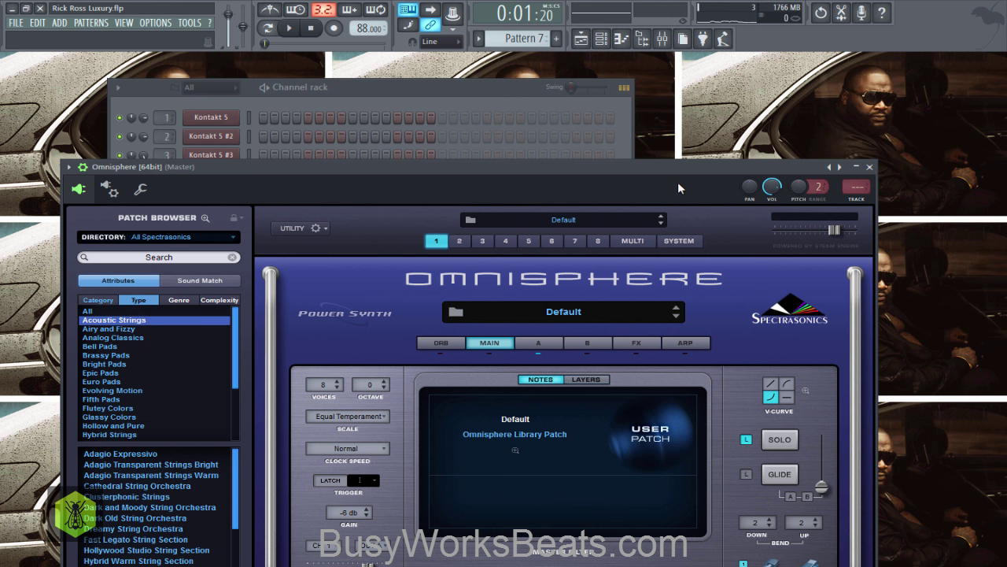
Route Omnisphere to mixer track 8, load the Hollywood Studio String Section patch and close the instrument window
key("ctrl+l")
left_click(431, 101)
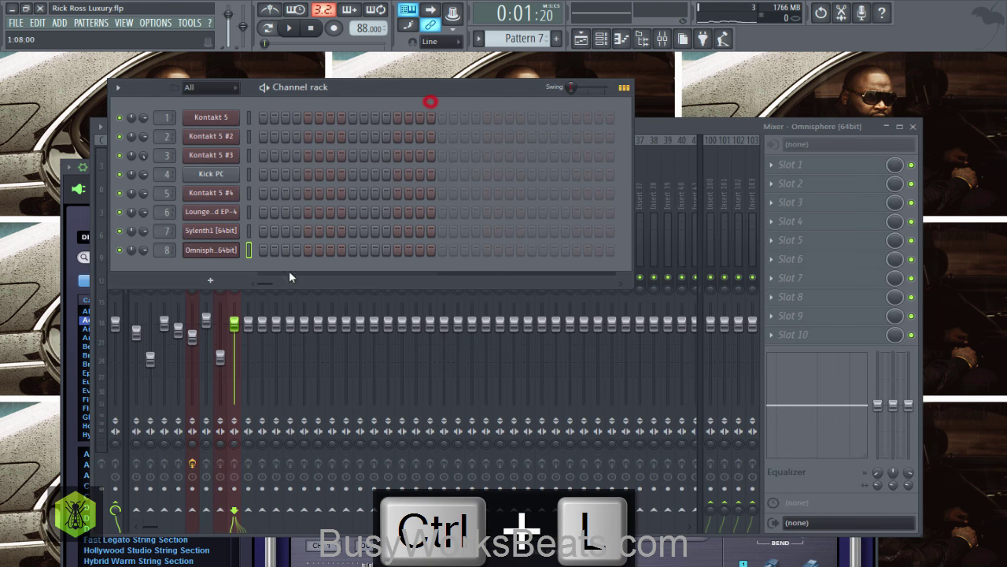
left_click(422, 549)
left_click_drag(238, 186, 250, 116)
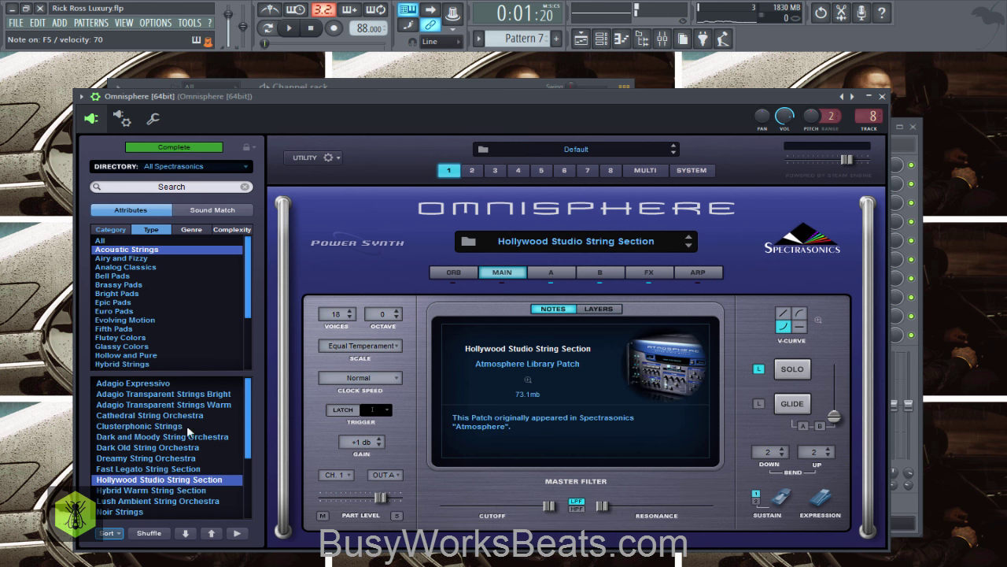
left_click(883, 96)
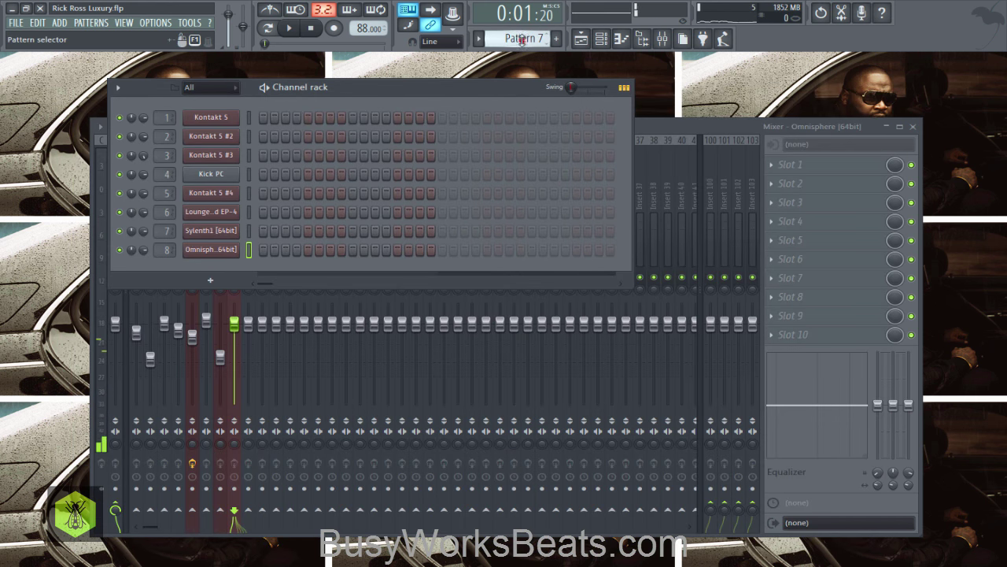
Copy the Kontakt 5 chords from Pattern 1 into the Omnisphere channel of Pattern 7
left_click_drag(522, 40, 522, 43)
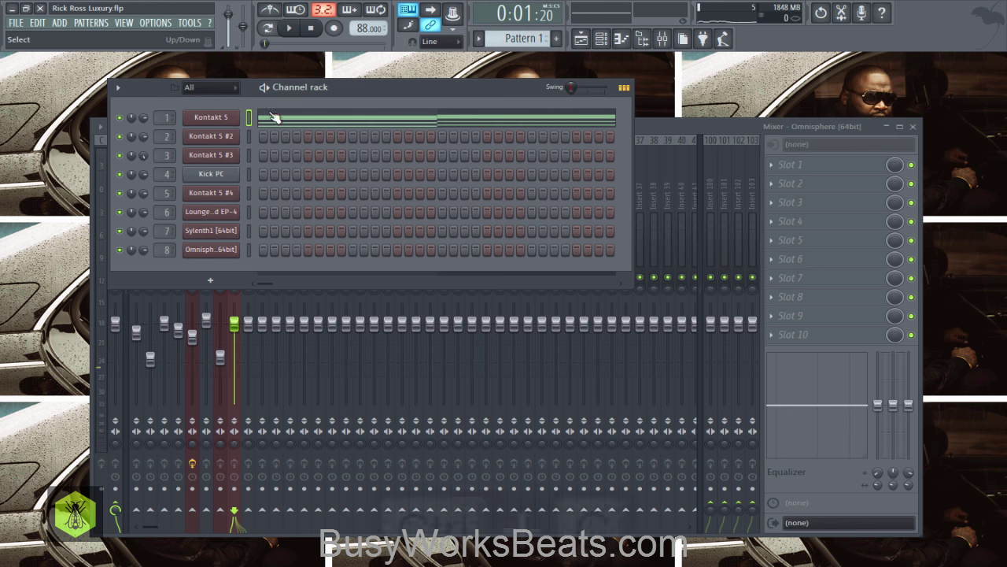
left_click_drag(513, 36, 514, 23)
left_click(247, 249)
key("ctrl+v")
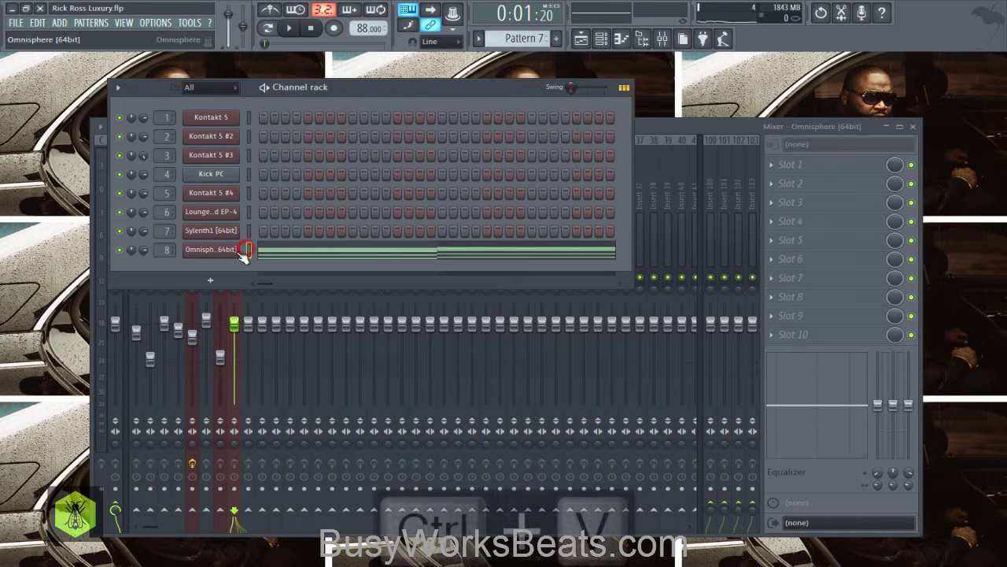
Transpose all the Omnisphere notes in Pattern 7 up one octave in the piano roll, then close it
left_click(288, 251)
key("ctrl+a")
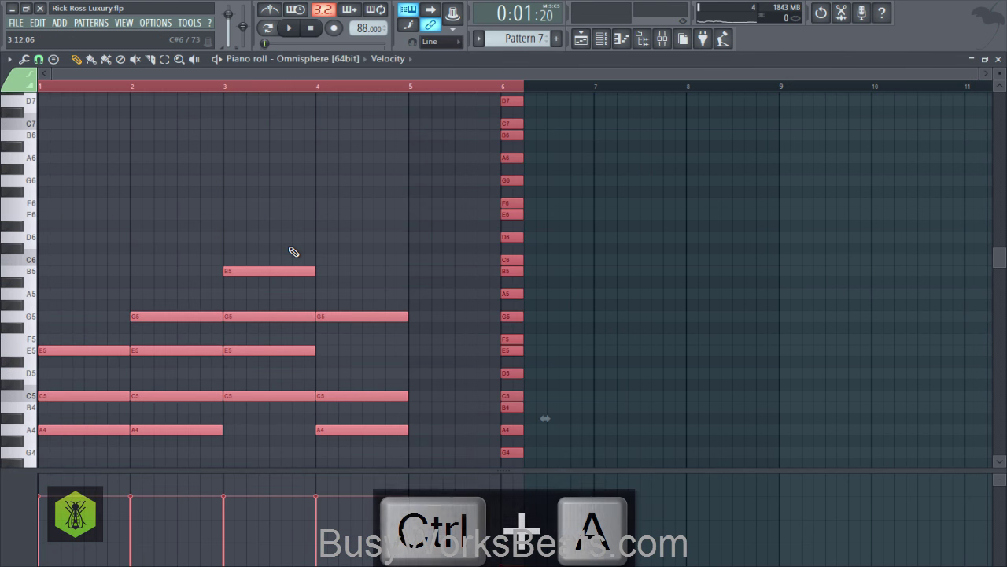
key("ctrl+Up")
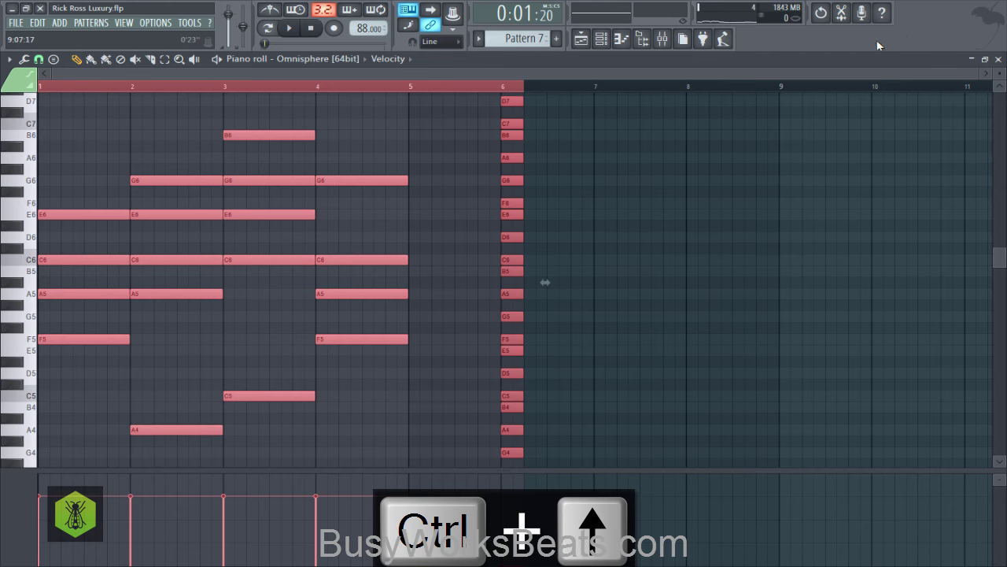
left_click(998, 59)
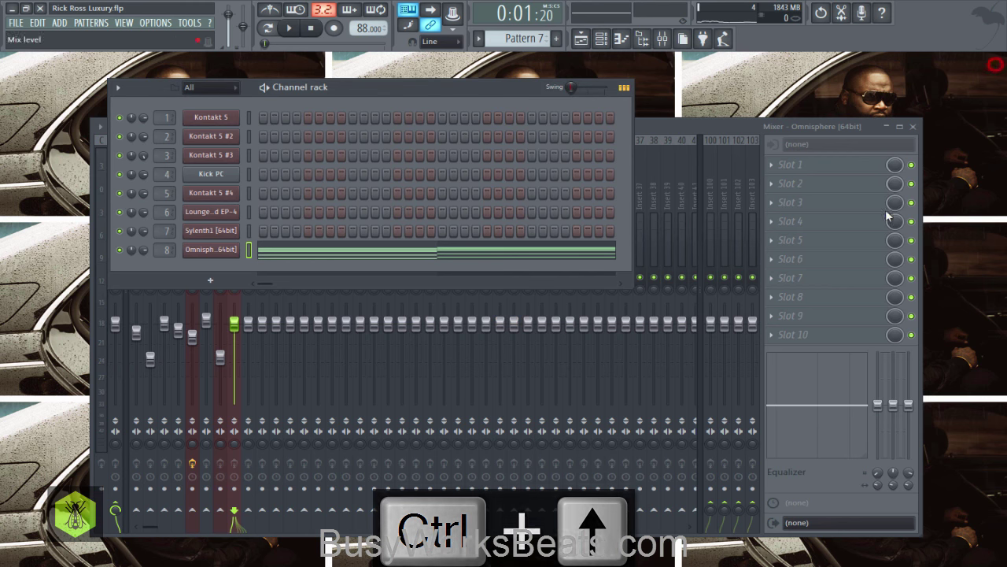
Arrange the playlist with Pattern 6 on track 6 and a four-bar Pattern 7 clip on track 7 from bar 1
left_click(581, 38)
left_click(93, 333)
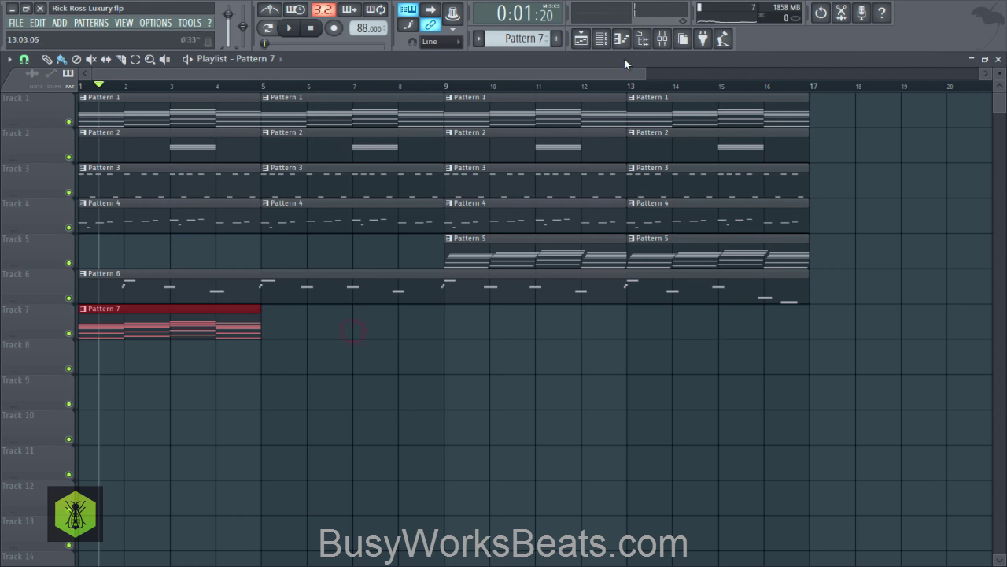
Lower the velocities of the Omnisphere chord notes to about 30% in the piano roll and play them back briefly
left_click(602, 39)
left_click(353, 253)
scroll(225, 97, "down", 3)
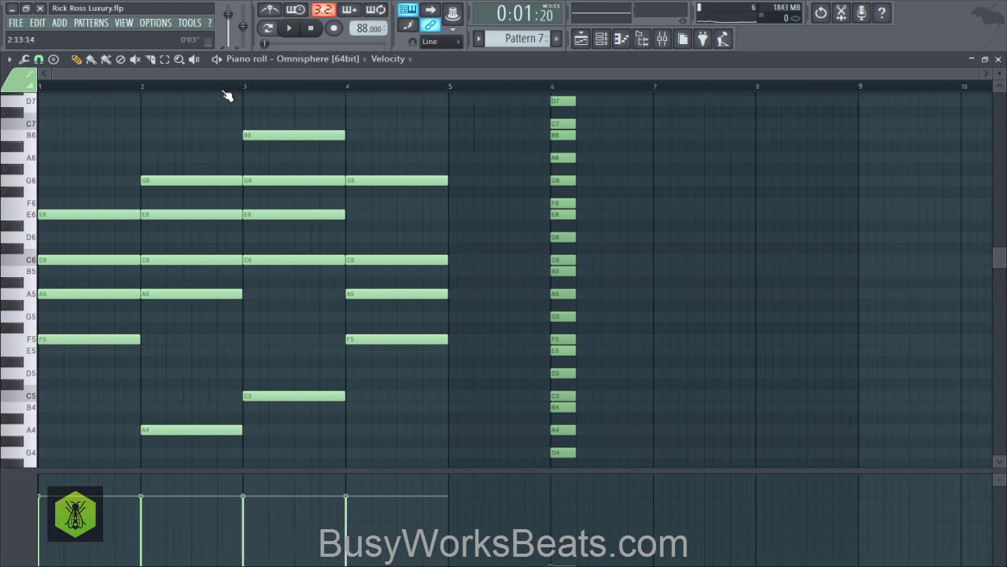
key("space")
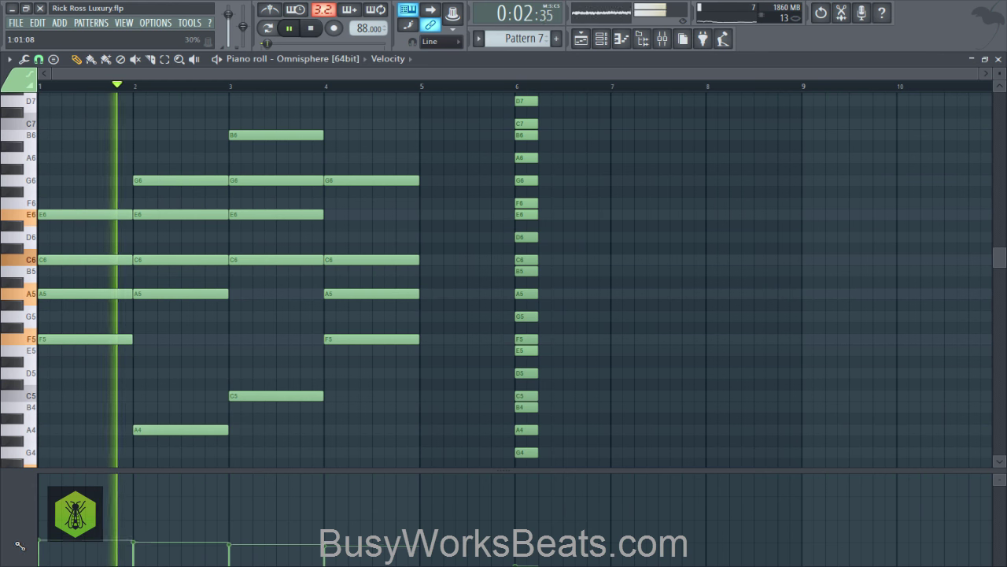
key("space")
Lower the Omnisphere mixer track's volume to about -10.6 dB during playback and close the piano roll
left_click(602, 39)
key("space")
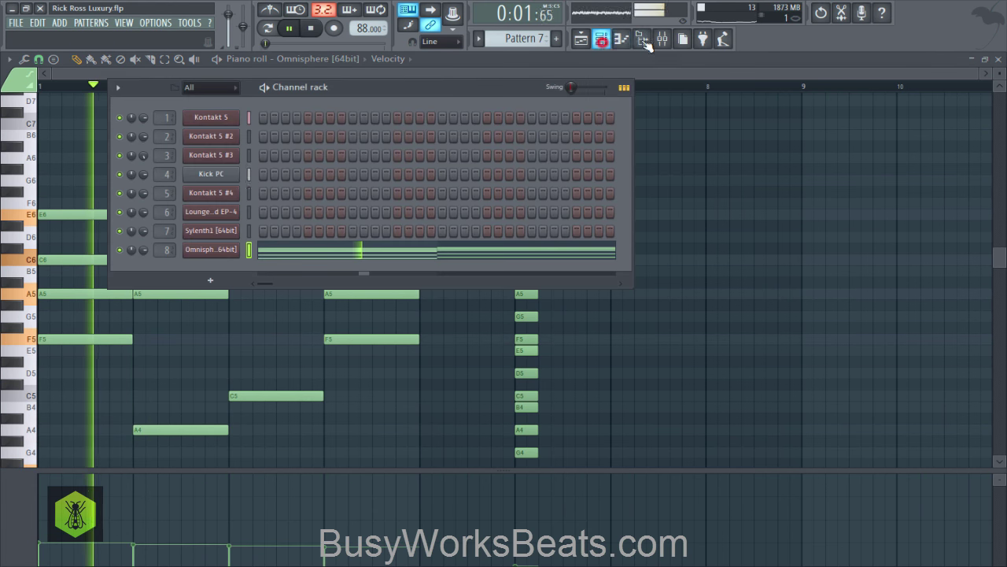
left_click(662, 39)
left_click_drag(237, 325, 237, 345)
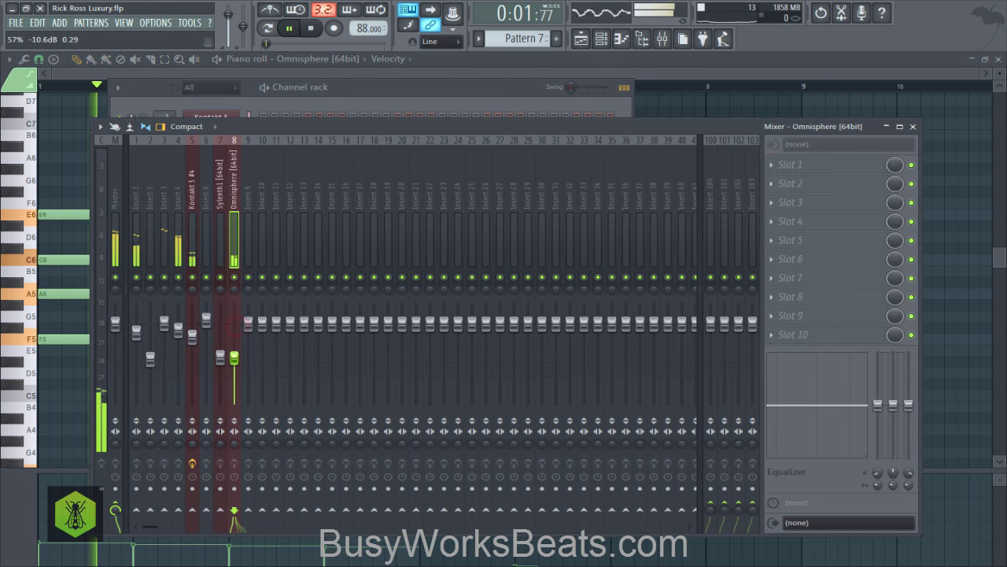
left_click(999, 60)
Add a second Pattern 7 clip on track 7 at bar 5 and trim it to four bars, ending at bar 9
right_click(967, 182)
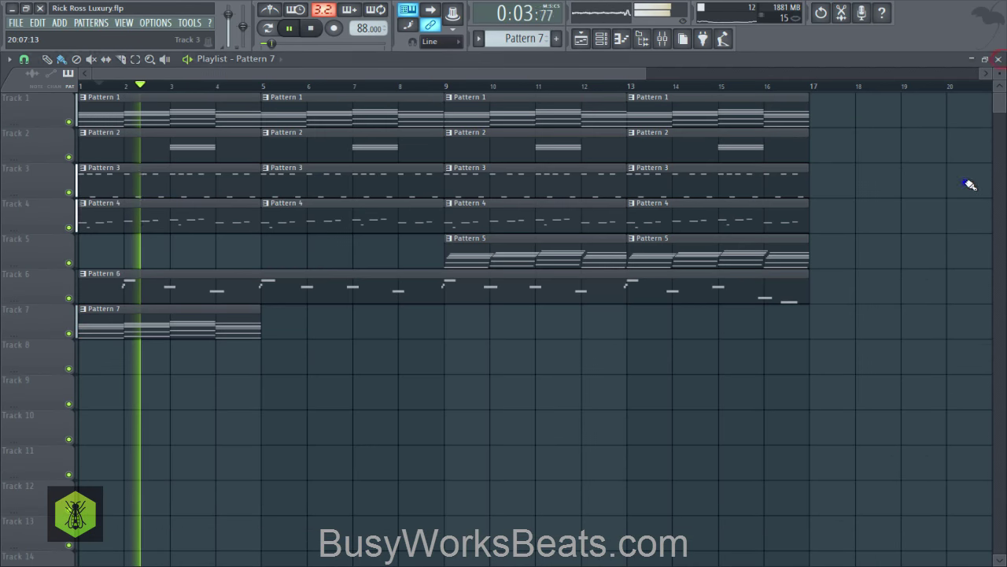
left_click(268, 326)
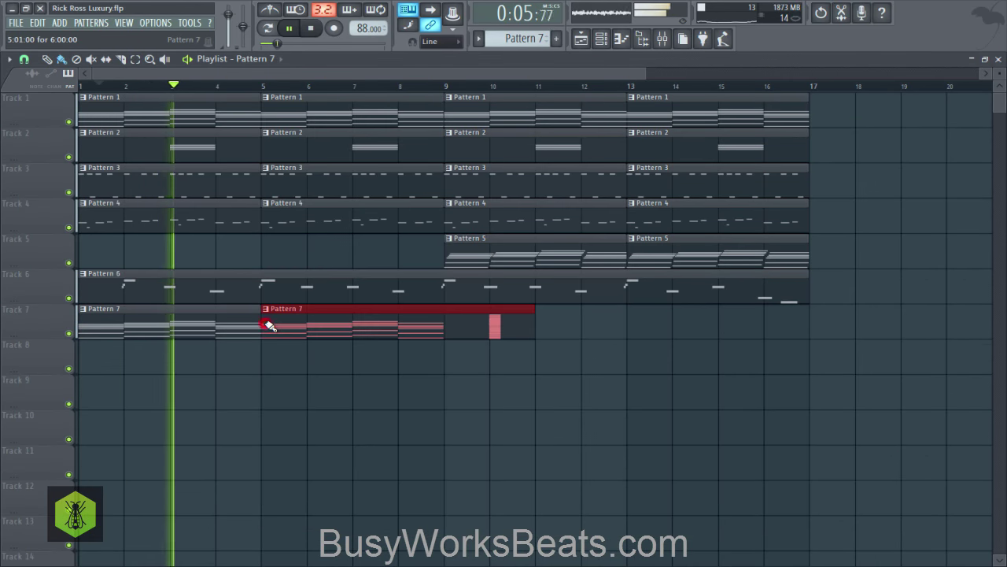
left_click_drag(531, 318, 446, 319)
left_click(483, 326)
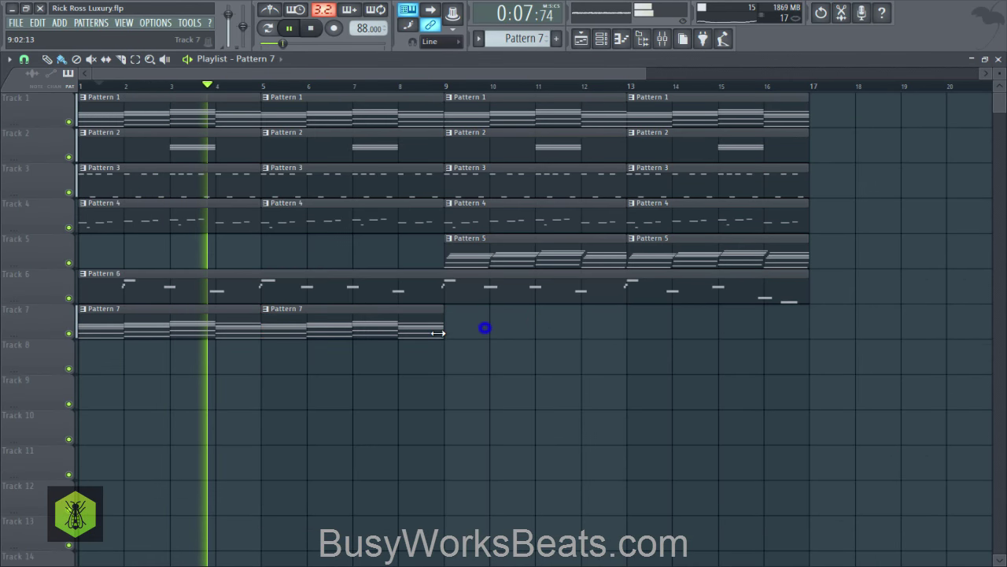
Check the Omnisphere mixer levels during playback and compare the beat with playlist track 4 muted and unmuted
left_click(663, 40)
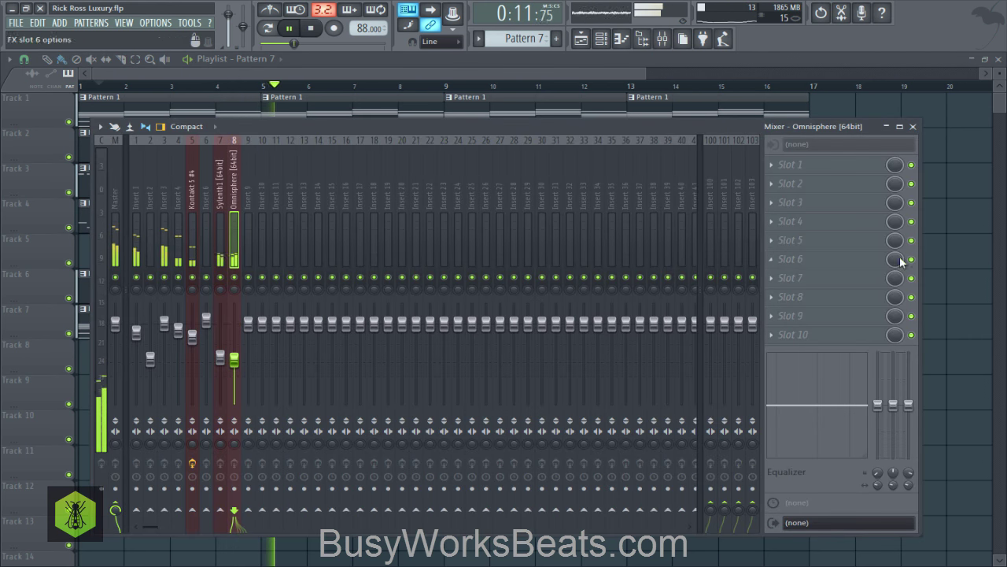
left_click(948, 246)
left_click(68, 228)
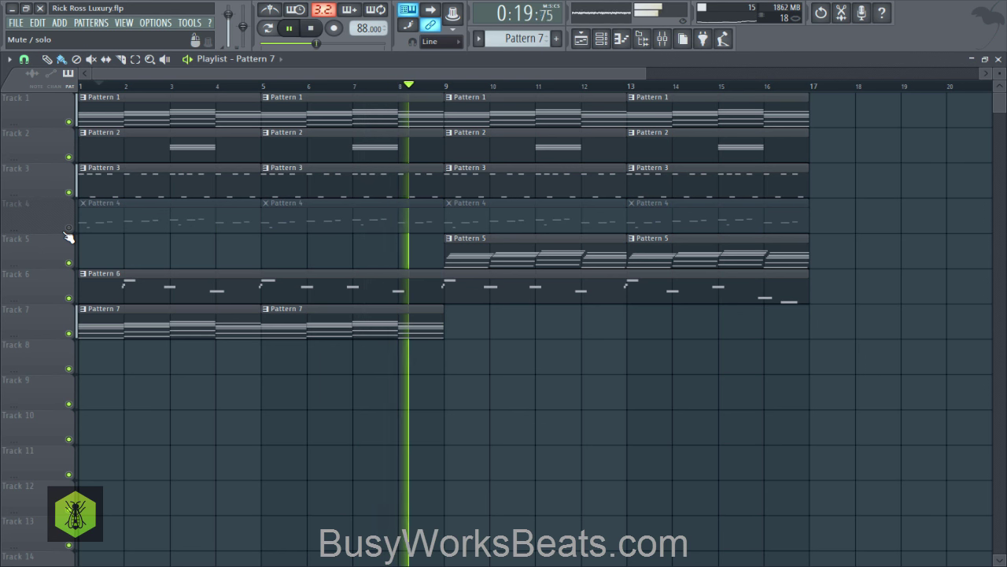
left_click(69, 228)
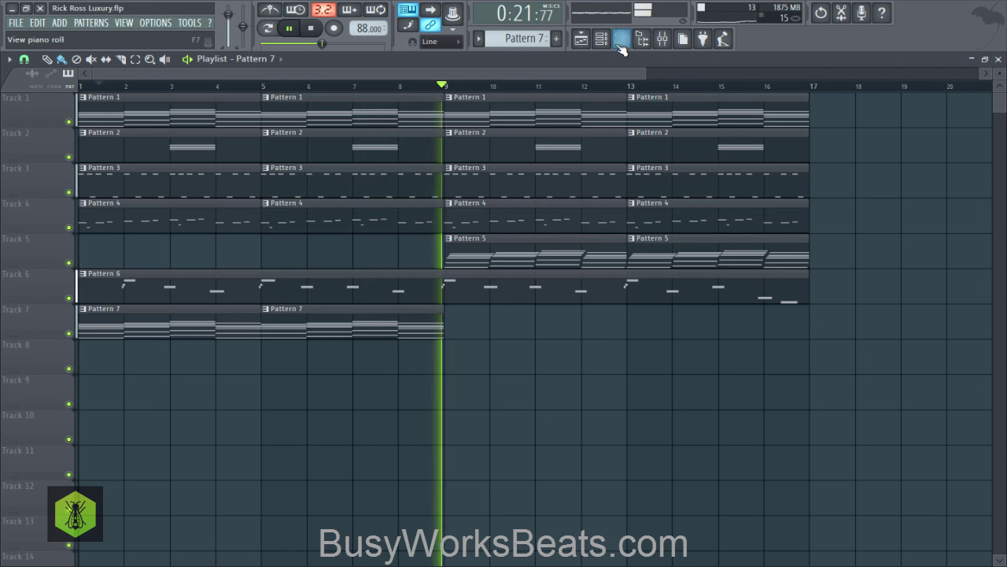
right_click(449, 207)
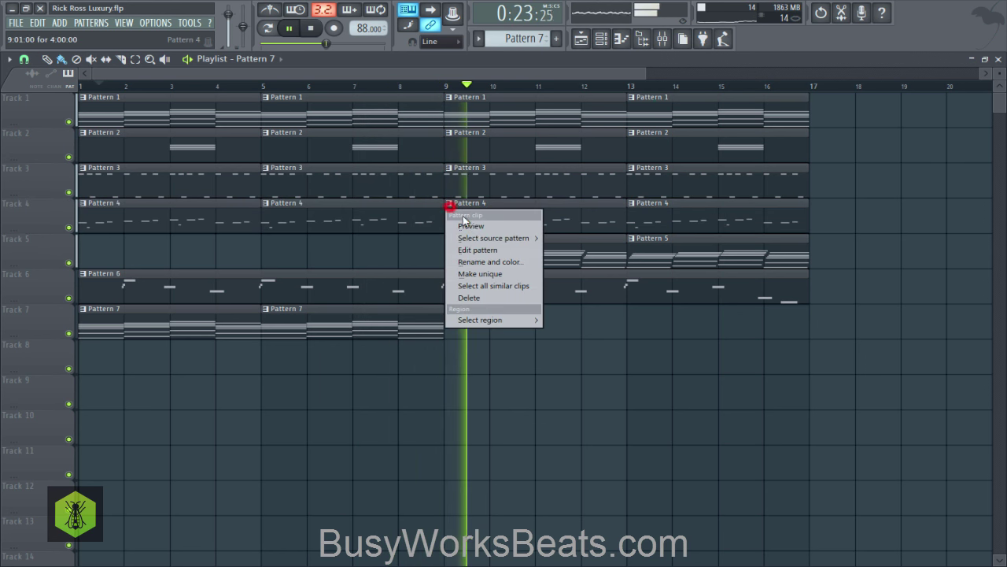
left_click(469, 261)
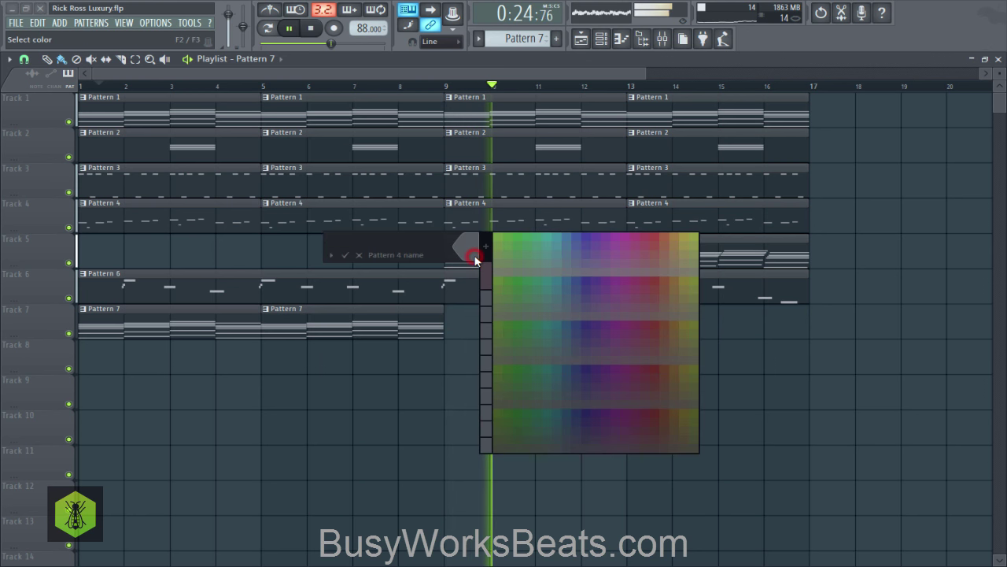
right_click(401, 239)
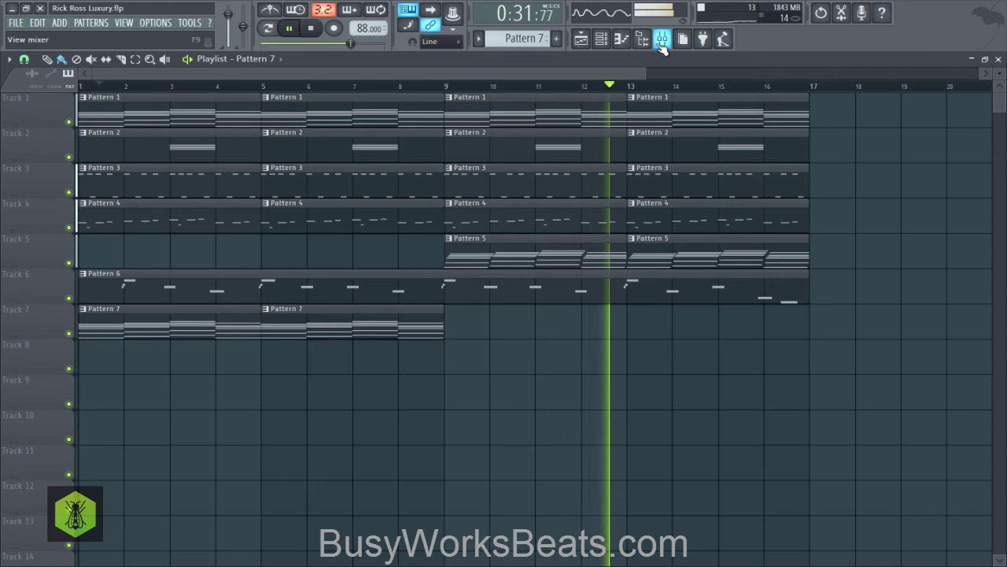
Clear the playlist, mixer and channel rack windows from the workspace and save the project
left_click(998, 60)
left_click(911, 124)
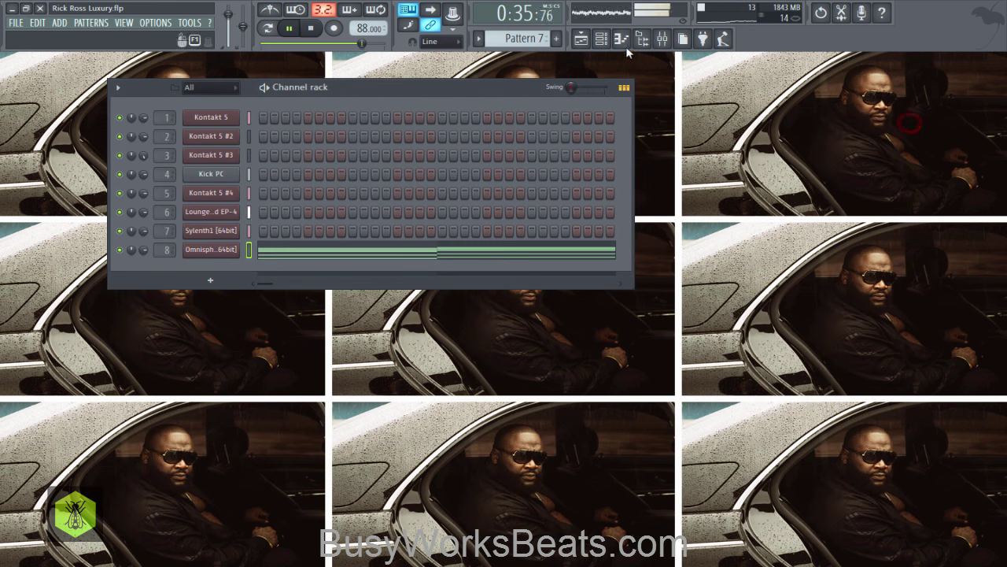
left_click(601, 40)
key("ctrl+s")
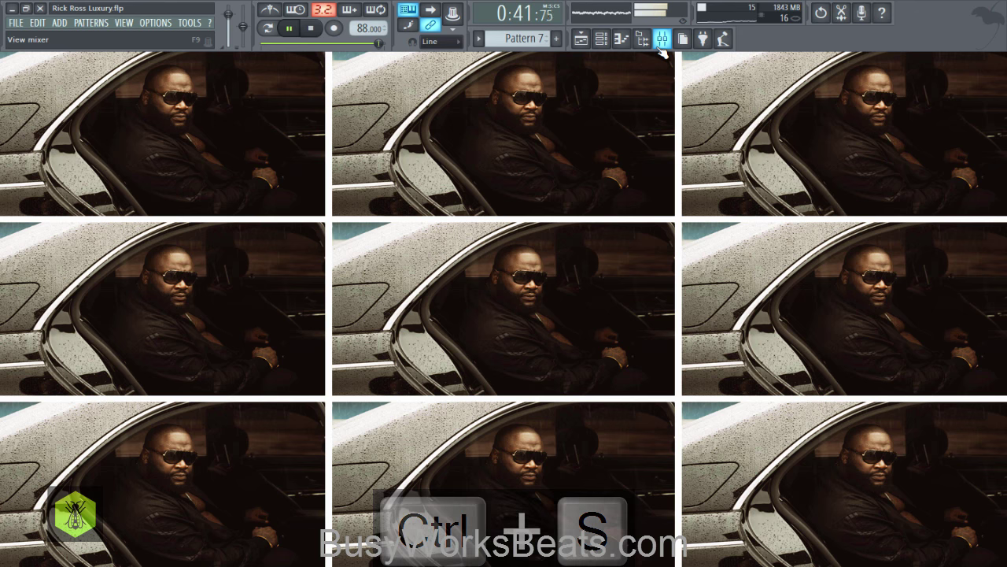
Review the notes of the individual patterns in the channel rack during playback, ending on Pattern 6
left_click(602, 40)
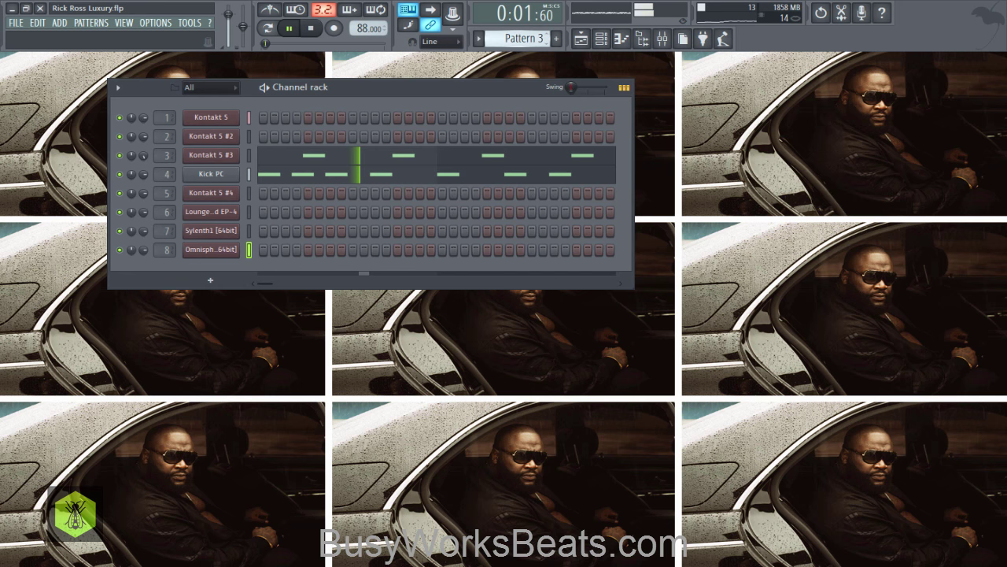
scroll(534, 38, "up", 2)
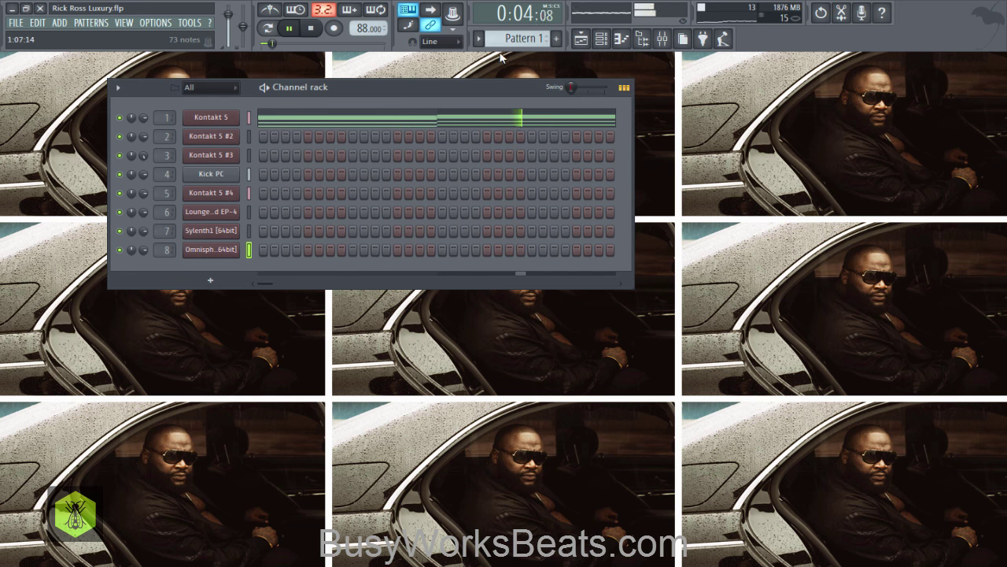
scroll(526, 33, "down", 2)
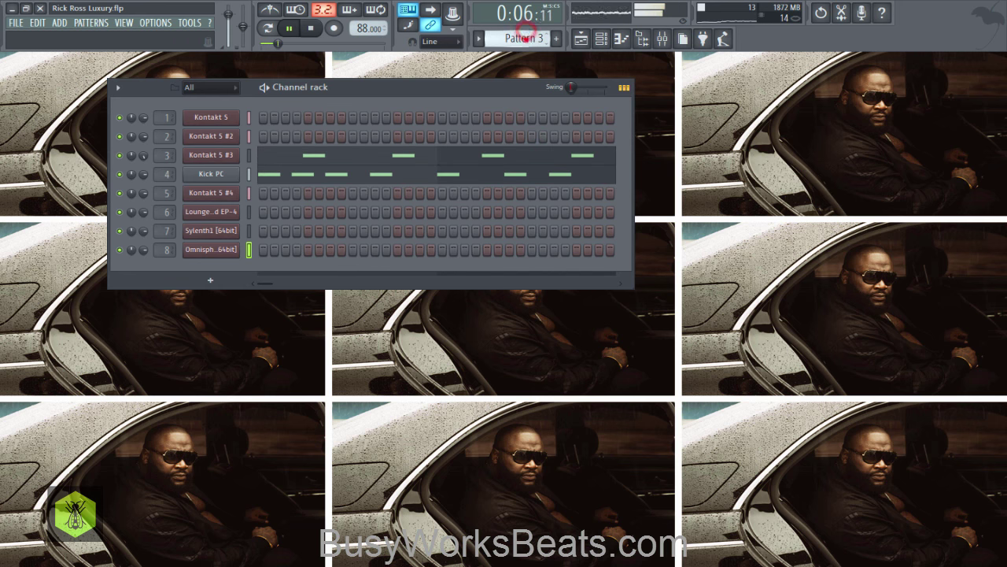
scroll(526, 33, "down", 3)
Examine the levels of all mixer tracks while the arrangement plays and close the mixer
left_click(581, 41)
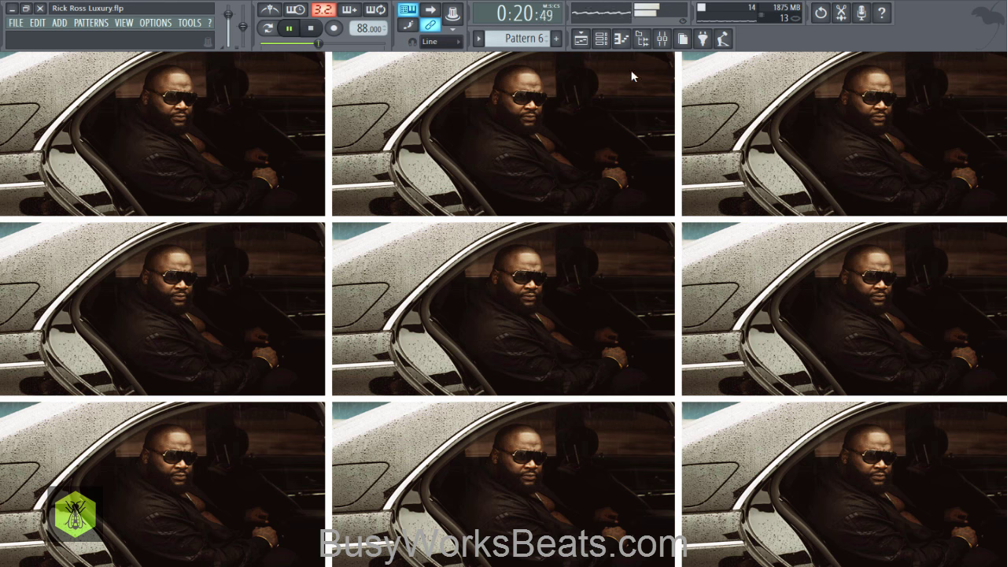
left_click(662, 38)
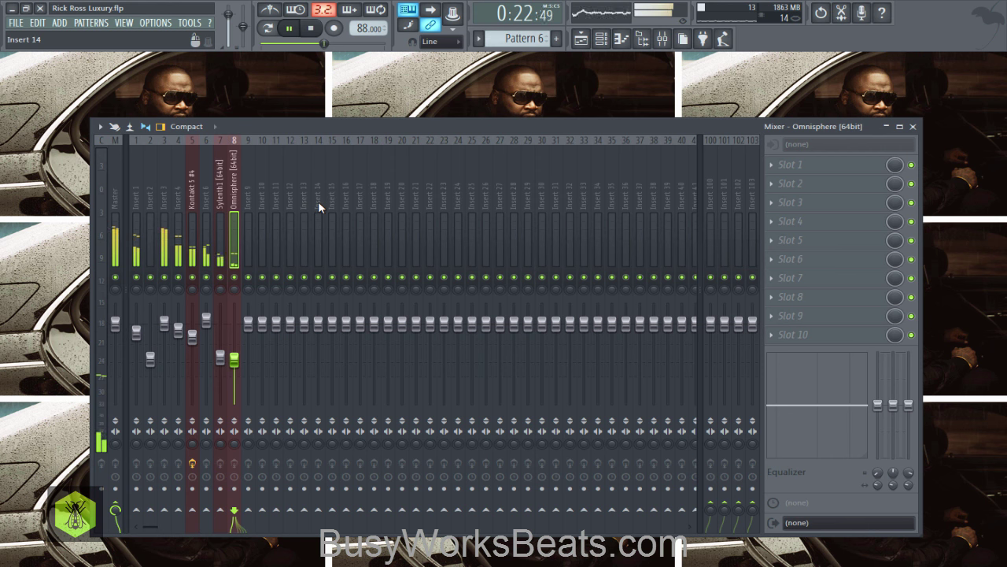
left_click(913, 127)
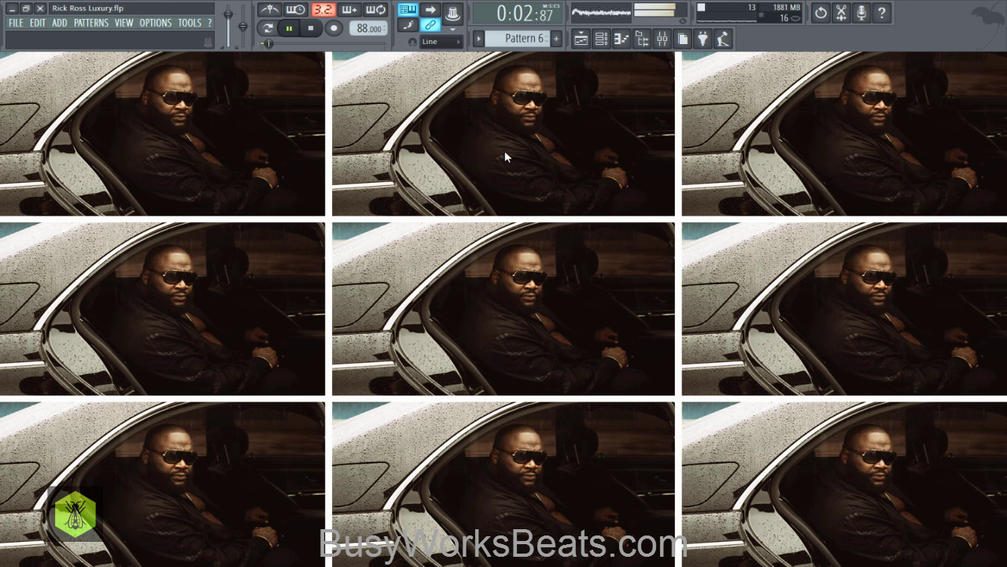
Inspect the Oscillator A1 detune setting in the Sylenth1 channel during playback, close its windows and stop the song
left_click(604, 39)
left_click(227, 236)
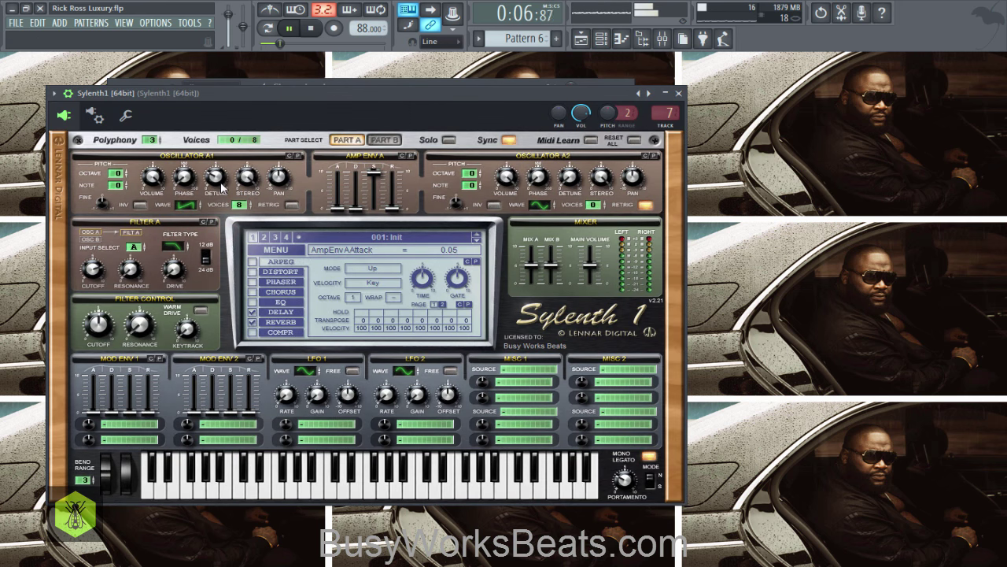
left_click(678, 93)
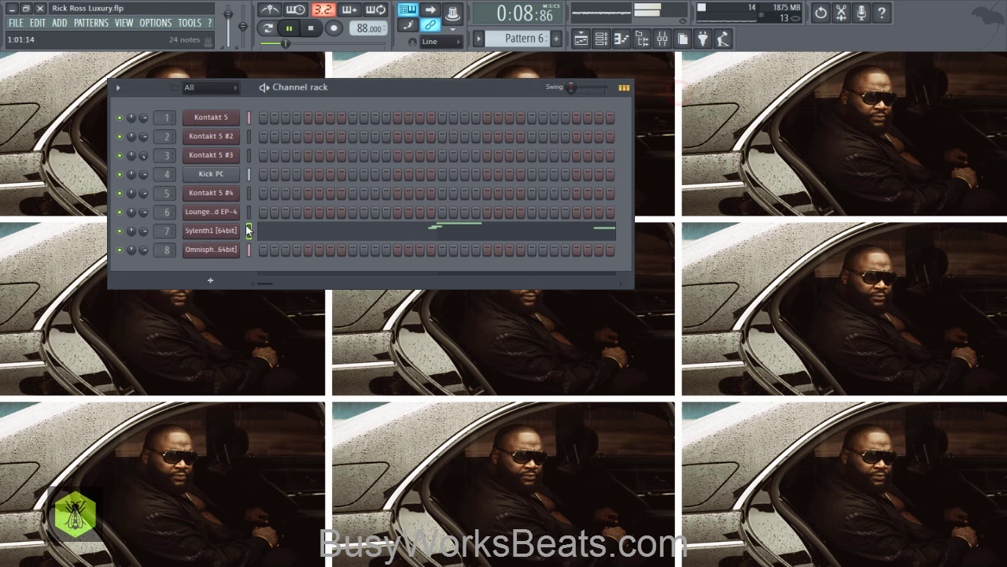
left_click(213, 231)
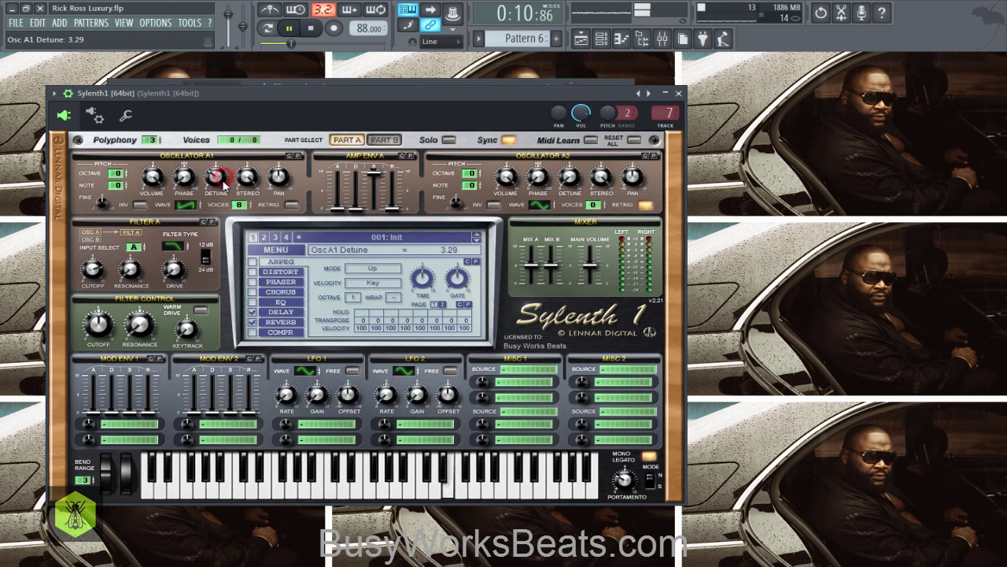
left_click(678, 93)
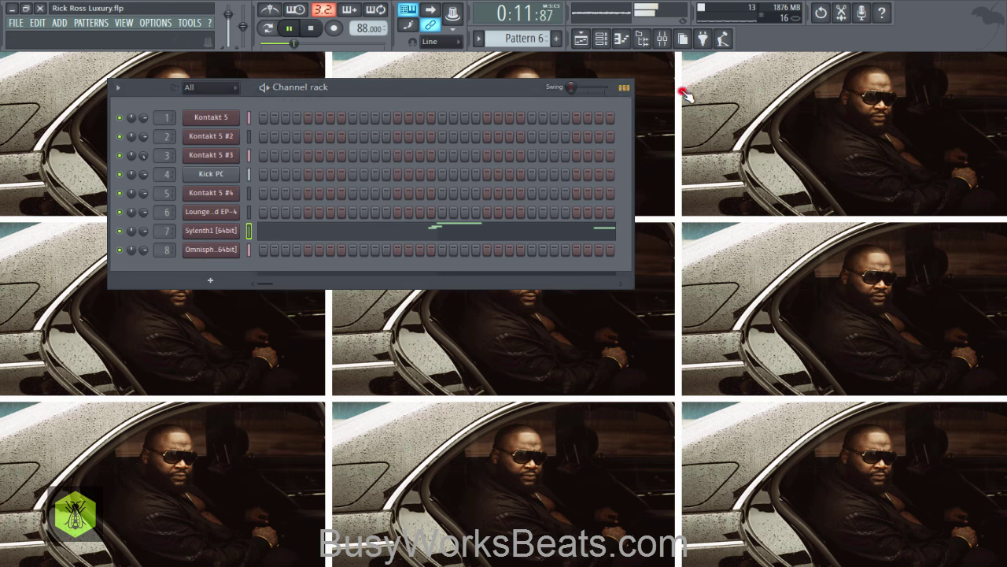
left_click(601, 38)
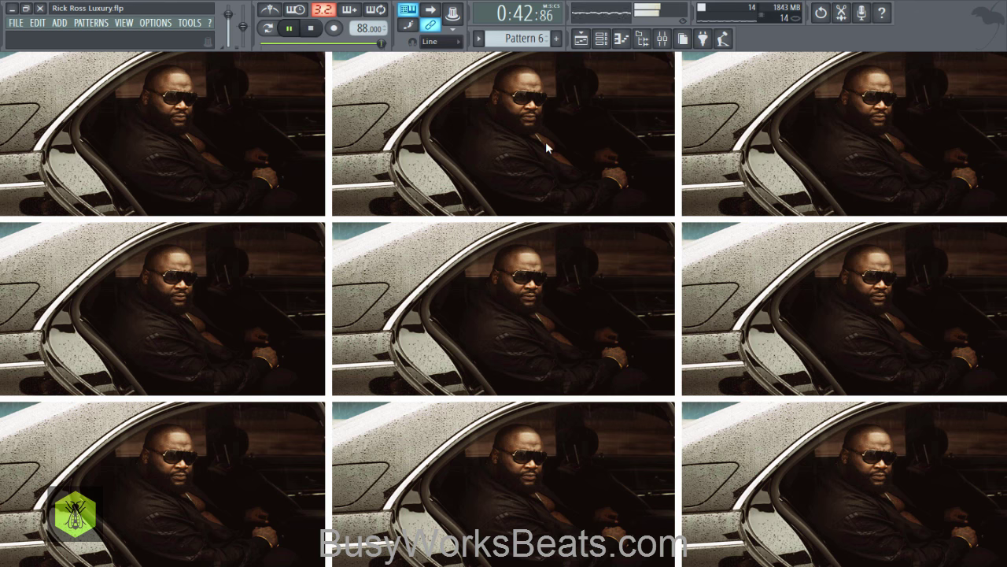
key("space")
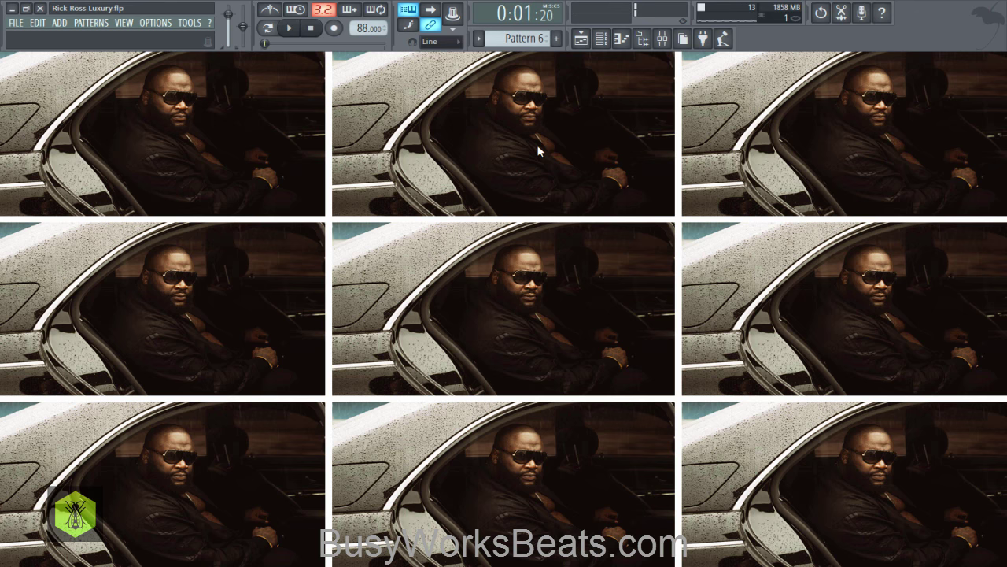